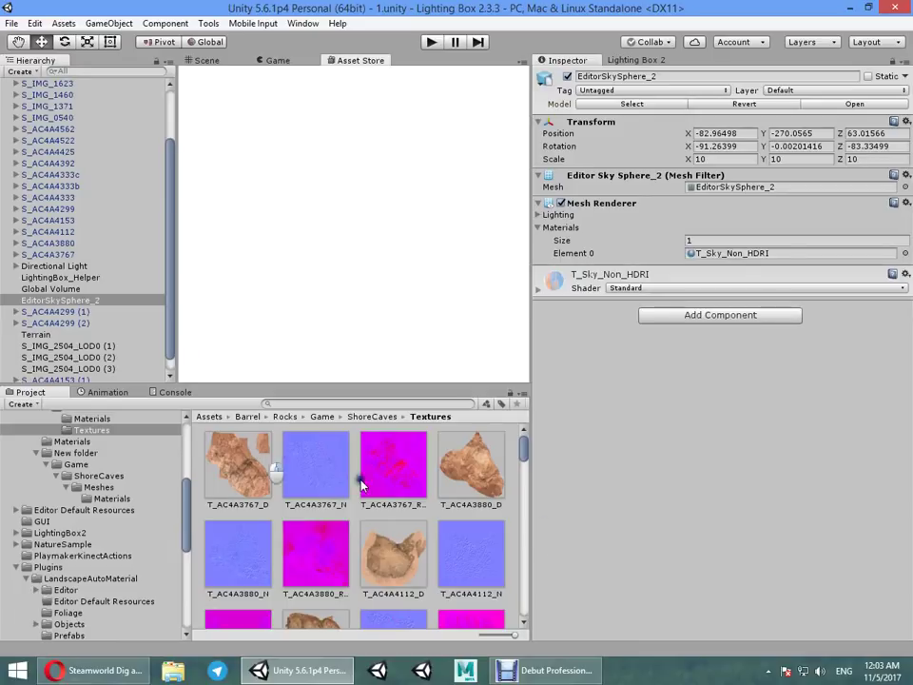
Step: Pause the screen recorder and bring the 'Snow - Unreal Editor' window in front of Unity
{"action": "left_click", "coordinate": [565, 673]}
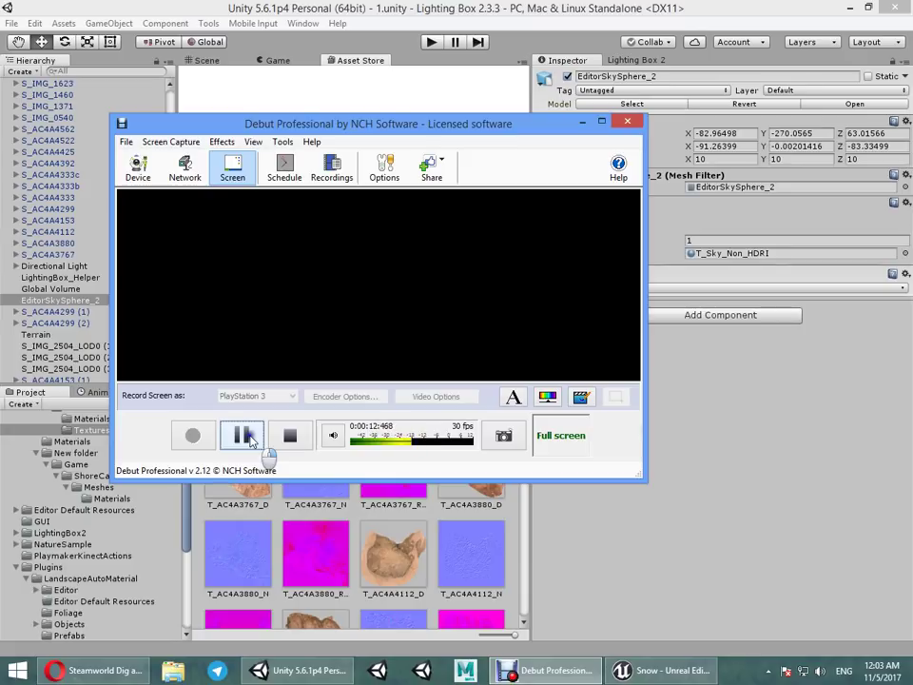
{"action": "left_click", "coordinate": [247, 437]}
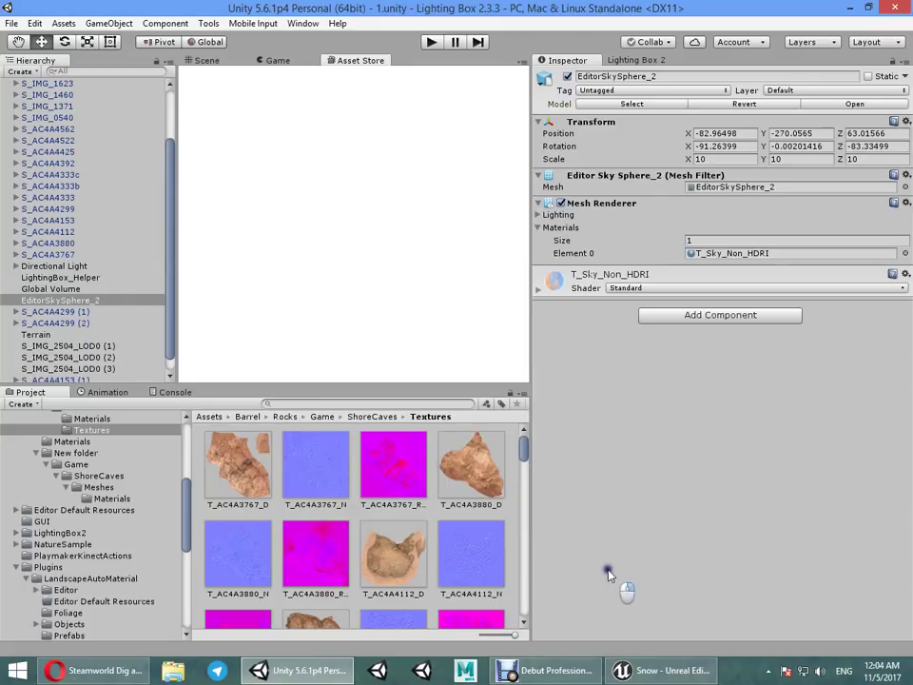
{"action": "left_click", "coordinate": [655, 673]}
Step: Maximize the Unreal editor, make the level viewport taller, and look toward the snowy trees
{"action": "left_click", "coordinate": [687, 9]}
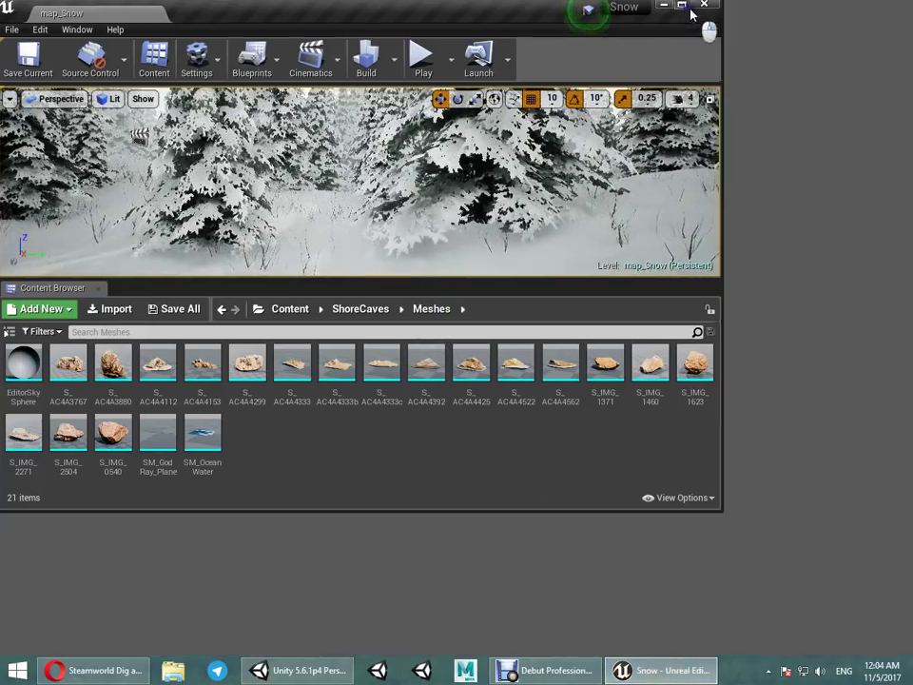
{"action": "right_click_drag", "start_coordinate": [483, 215], "coordinate": [483, 215]}
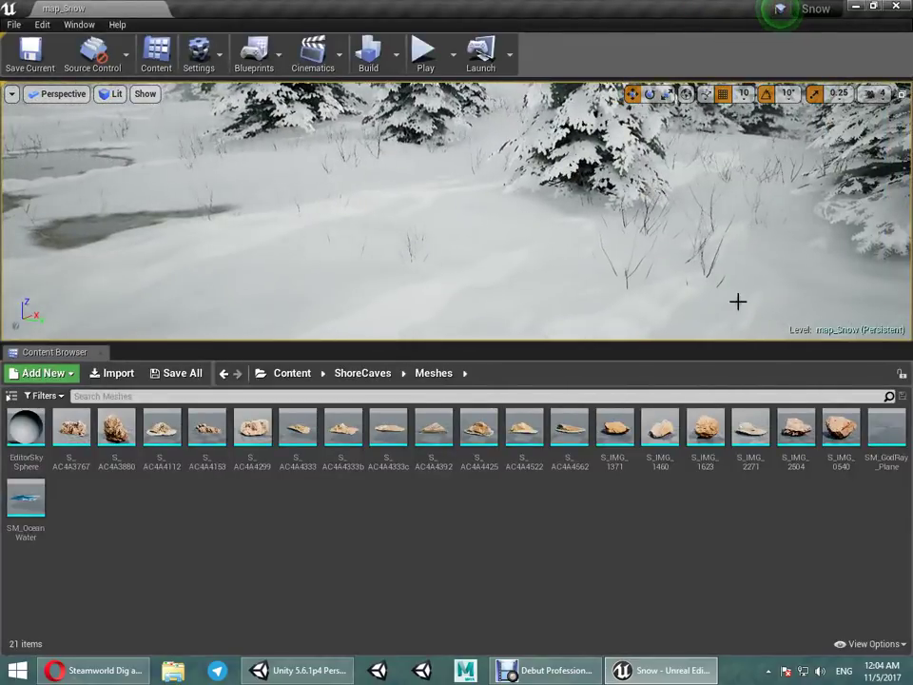
{"action": "left_click_drag", "start_coordinate": [541, 343], "coordinate": [507, 438]}
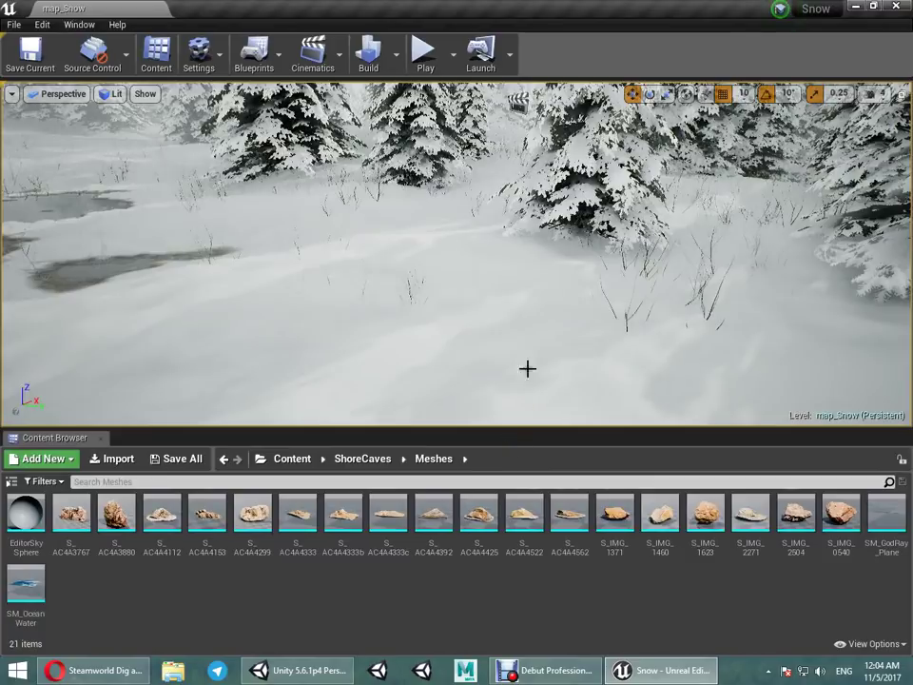
{"action": "mouse_move", "coordinate": [528, 369]}
{"action": "right_mouse_down"}
{"action": "mouse_move", "coordinate": [400, 288]}
{"action": "mouse_move", "coordinate": [463, 321]}
{"action": "right_mouse_up"}
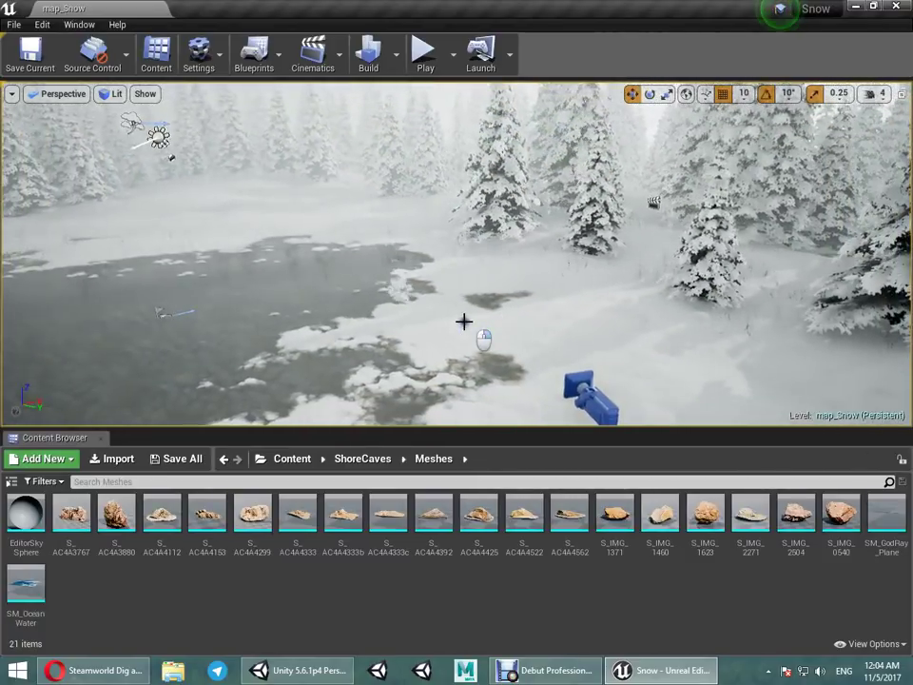
{"action": "mouse_move", "coordinate": [463, 321]}
{"action": "right_mouse_down"}
{"action": "mouse_move", "coordinate": [442, 290]}
{"action": "mouse_move", "coordinate": [202, 350]}
{"action": "mouse_move", "coordinate": [510, 237]}
{"action": "mouse_move", "coordinate": [556, 238]}
{"action": "mouse_move", "coordinate": [446, 198]}
{"action": "right_mouse_up"}
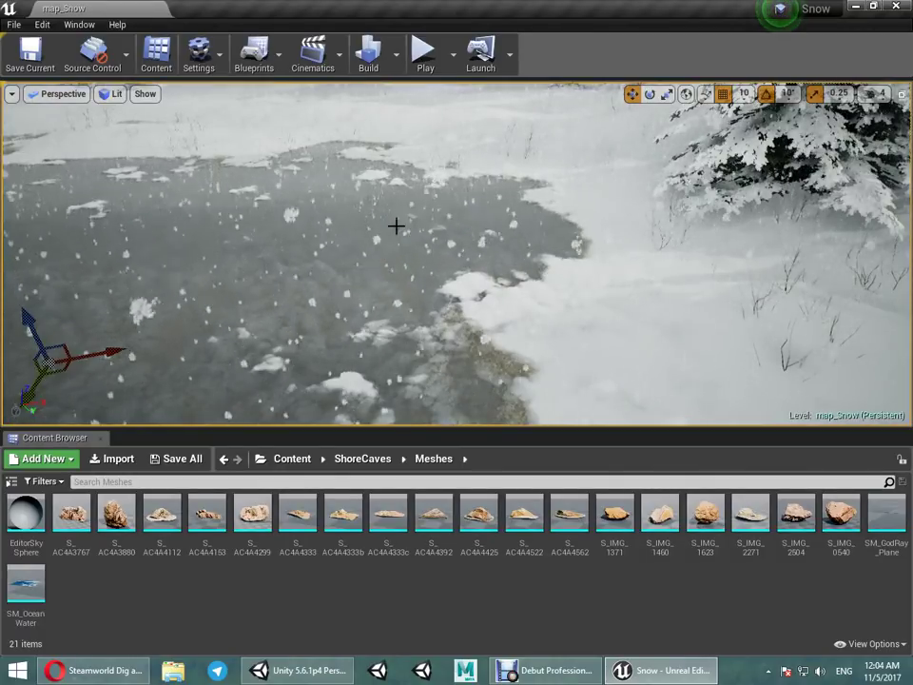
Step: Add a Details 1 tab through Window > Details
{"action": "left_click", "coordinate": [84, 32]}
{"action": "mouse_move", "coordinate": [99, 55]}
{"action": "left_click", "coordinate": [203, 53]}
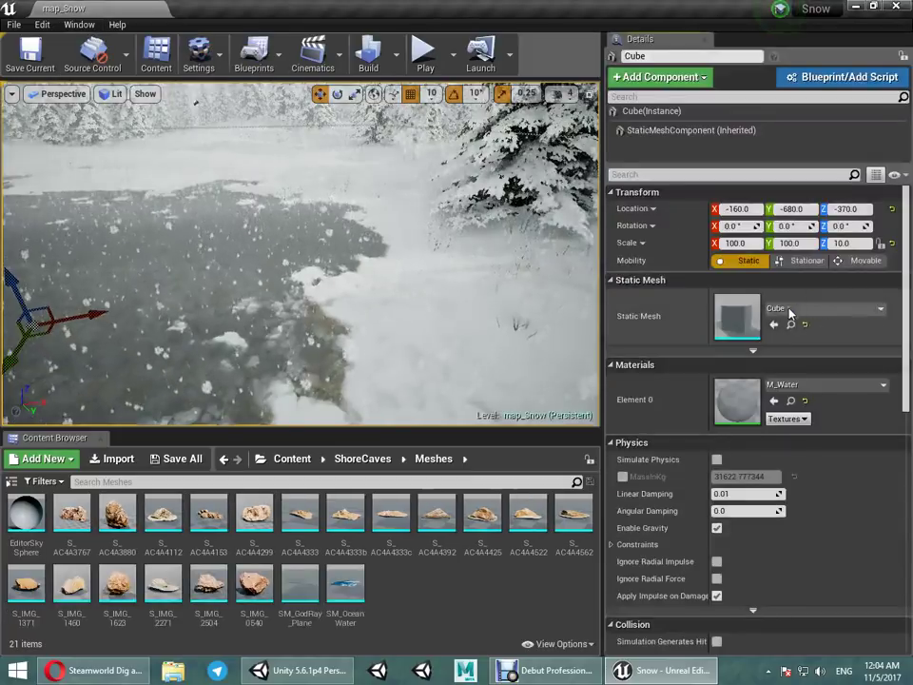
{"action": "scroll", "coordinate": [751, 285], "scroll_direction": "down", "scroll_amount": 2}
{"action": "double_click", "coordinate": [742, 317]}
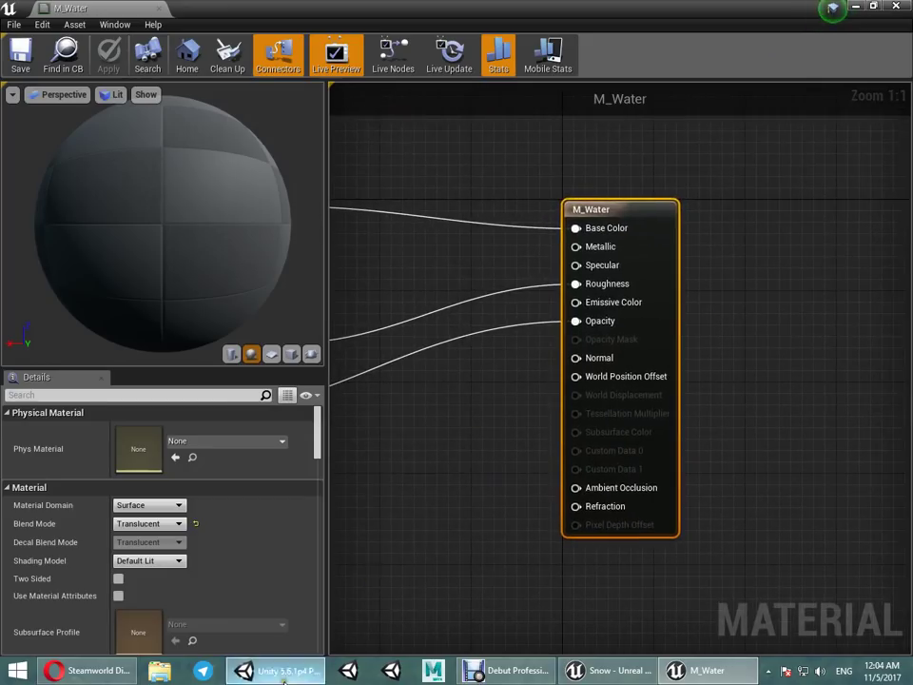
{"action": "left_click", "coordinate": [283, 677]}
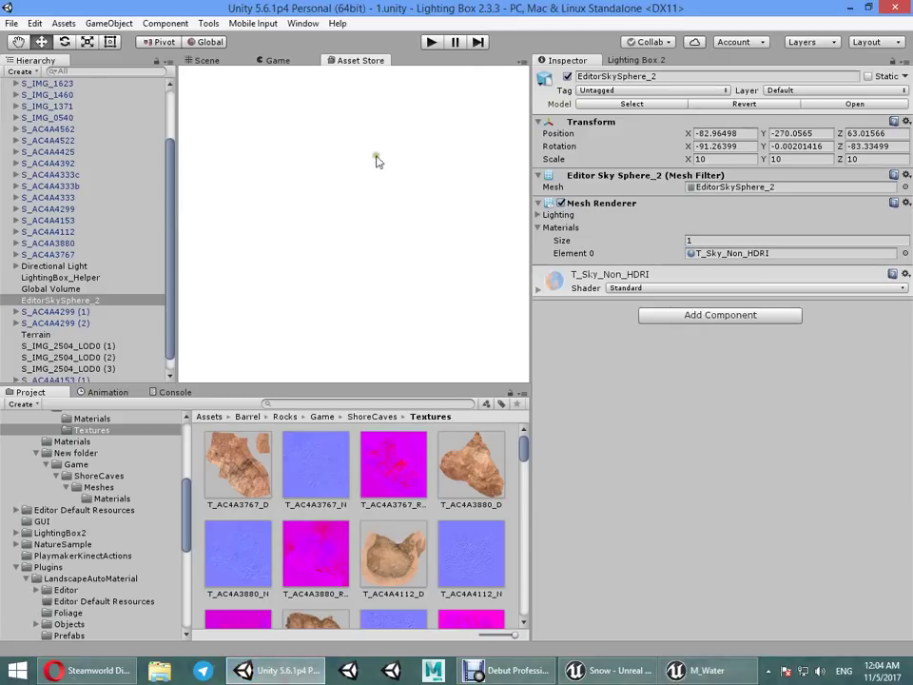
{"action": "left_click", "coordinate": [704, 675]}
{"action": "right_click_drag", "start_coordinate": [369, 321], "coordinate": [713, 288]}
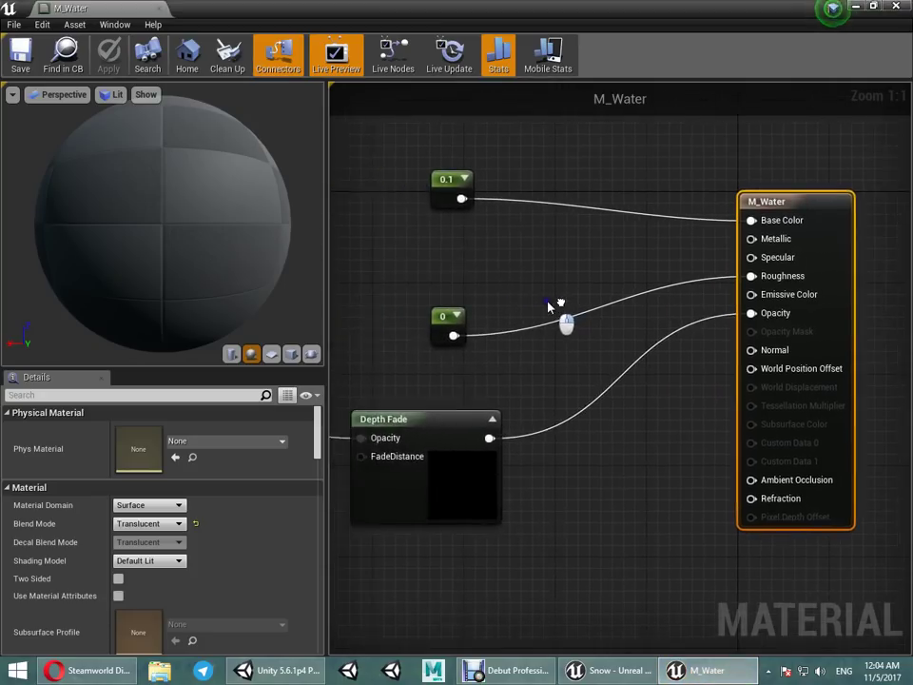
{"action": "scroll", "coordinate": [713, 288], "scroll_direction": "down", "scroll_amount": 4}
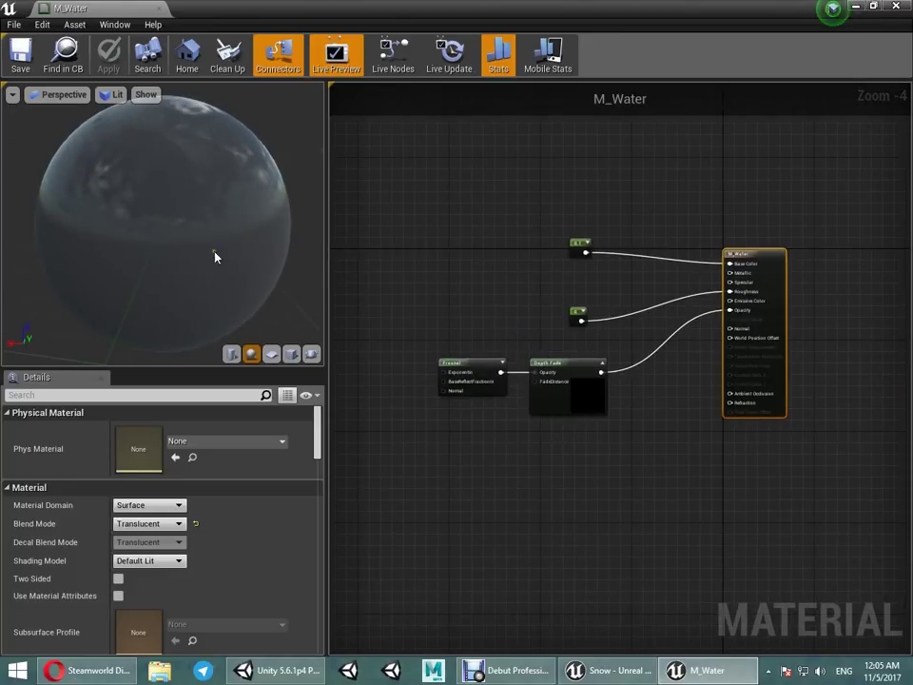
Step: Close M_Water, select the landscape, and open its M_Ground landscape material
{"action": "left_click", "coordinate": [171, 11]}
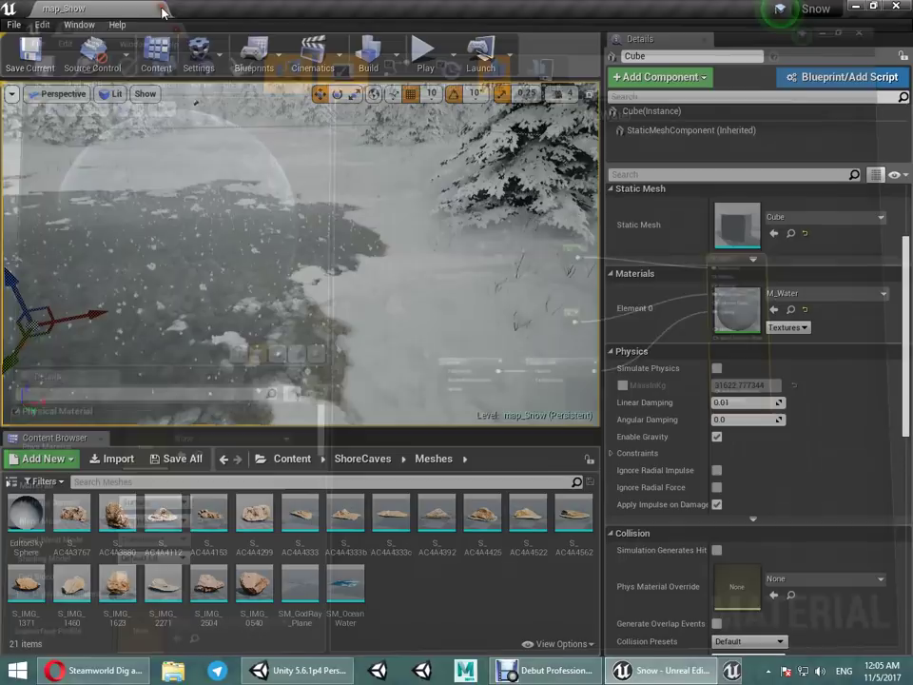
{"action": "scroll", "coordinate": [738, 367], "scroll_direction": "down", "scroll_amount": 5}
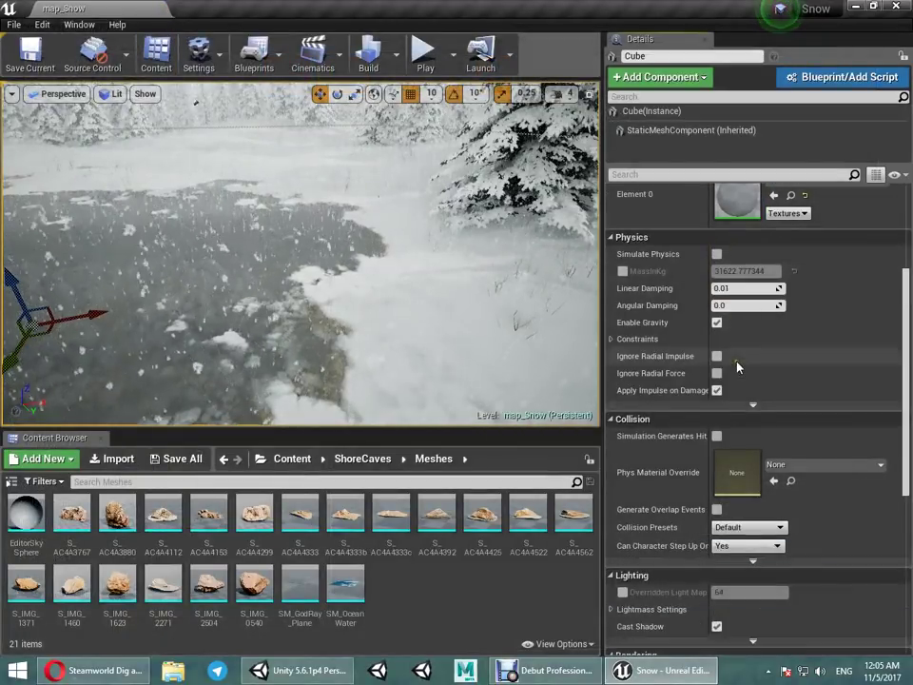
{"action": "left_click", "coordinate": [284, 281]}
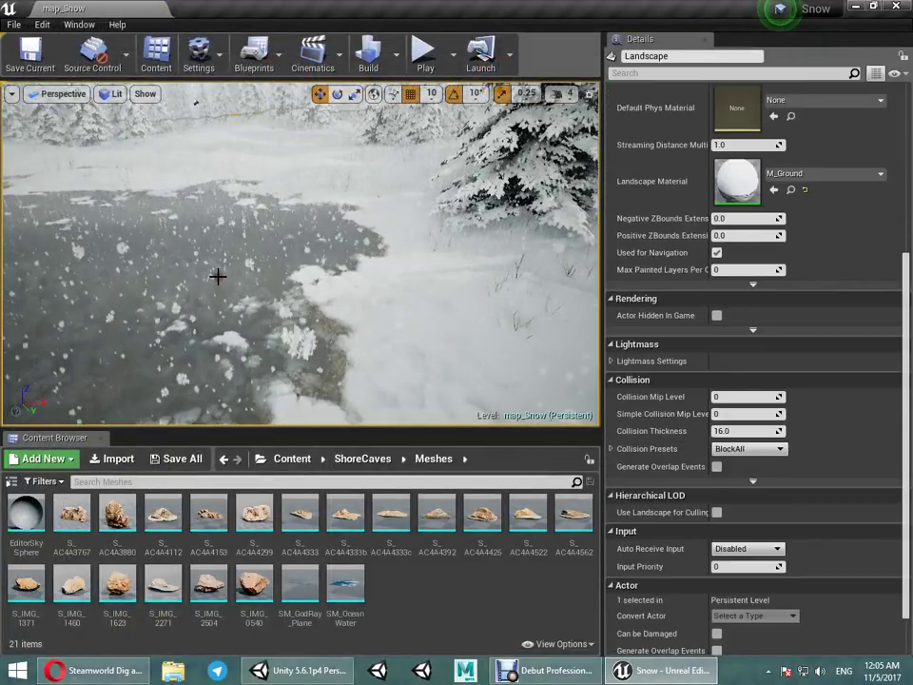
{"action": "left_click", "coordinate": [212, 327]}
{"action": "left_click", "coordinate": [288, 261]}
{"action": "double_click", "coordinate": [738, 182]}
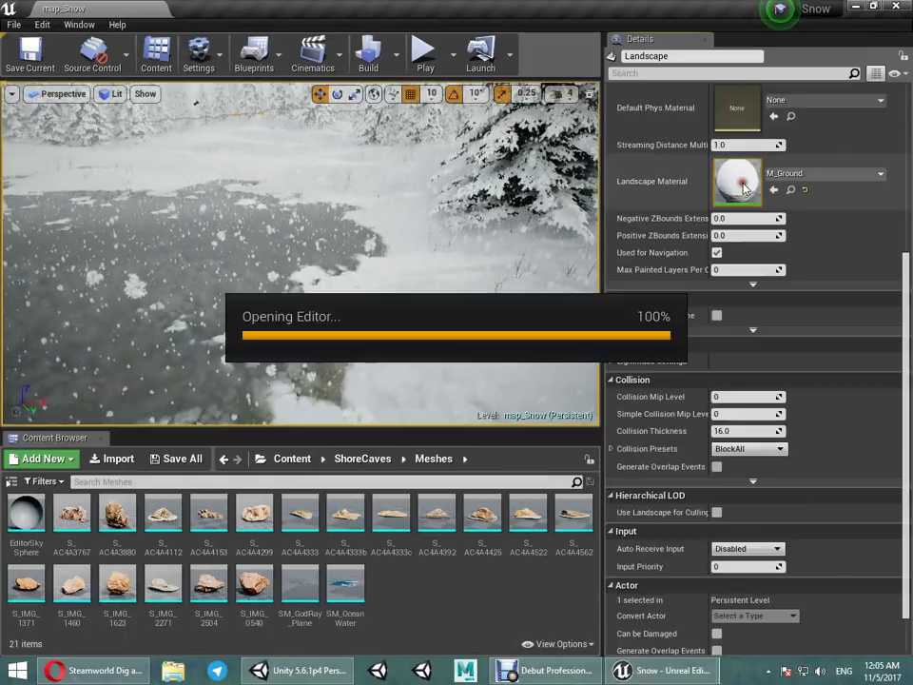
Step: Pan and zoom the M_Ground graph to the Add, Clamp, Power and pow nodes
{"action": "scroll", "coordinate": [512, 368], "scroll_direction": "down", "scroll_amount": 9}
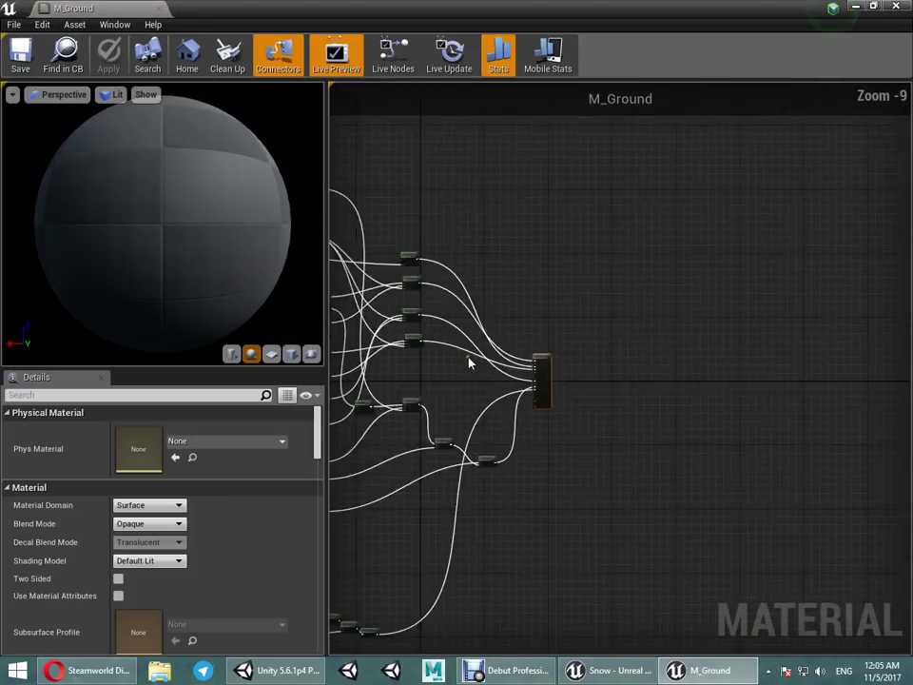
{"action": "scroll", "coordinate": [471, 362], "scroll_direction": "down", "scroll_amount": 3}
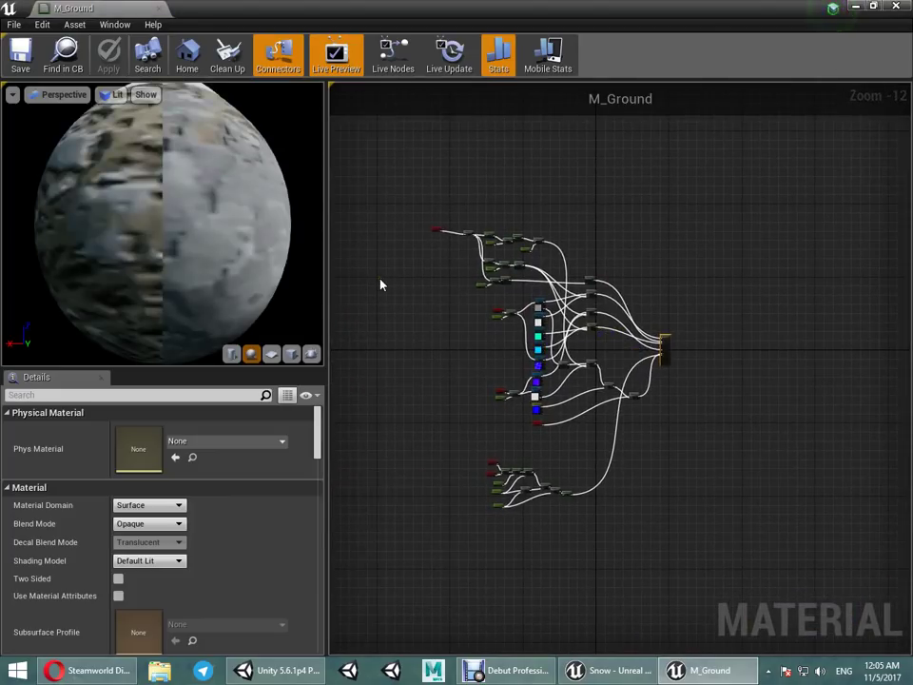
{"action": "scroll", "coordinate": [430, 323], "scroll_direction": "up", "scroll_amount": 2}
{"action": "scroll", "coordinate": [441, 322], "scroll_direction": "up", "scroll_amount": 3}
{"action": "scroll", "coordinate": [441, 326], "scroll_direction": "up", "scroll_amount": 3}
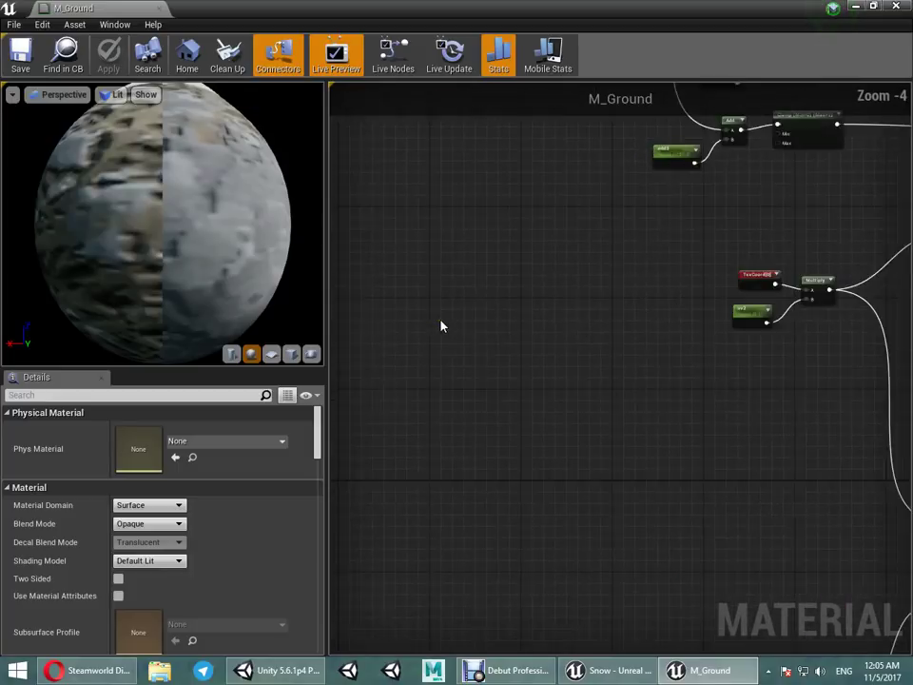
{"action": "scroll", "coordinate": [440, 326], "scroll_direction": "down", "scroll_amount": 8}
{"action": "mouse_move", "coordinate": [471, 305]}
{"action": "right_mouse_down"}
{"action": "mouse_move", "coordinate": [452, 306]}
{"action": "mouse_move", "coordinate": [448, 381]}
{"action": "right_mouse_up"}
{"action": "scroll", "coordinate": [452, 305], "scroll_direction": "up", "scroll_amount": 5}
{"action": "scroll", "coordinate": [512, 281], "scroll_direction": "up", "scroll_amount": 4}
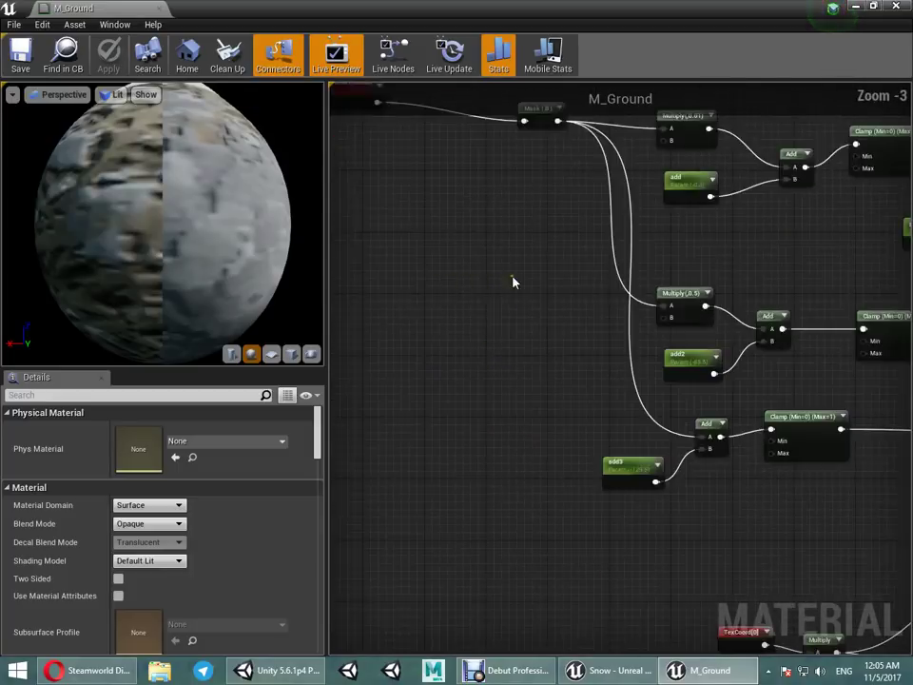
{"action": "right_click_drag", "start_coordinate": [511, 282], "coordinate": [394, 306]}
{"action": "scroll", "coordinate": [393, 306], "scroll_direction": "up", "scroll_amount": 1}
{"action": "right_click_drag", "start_coordinate": [453, 280], "coordinate": [531, 314]}
Step: Survey the tessellation distance nodes and top node chains, then close M_Ground
{"action": "scroll", "coordinate": [497, 314], "scroll_direction": "up", "scroll_amount": 1}
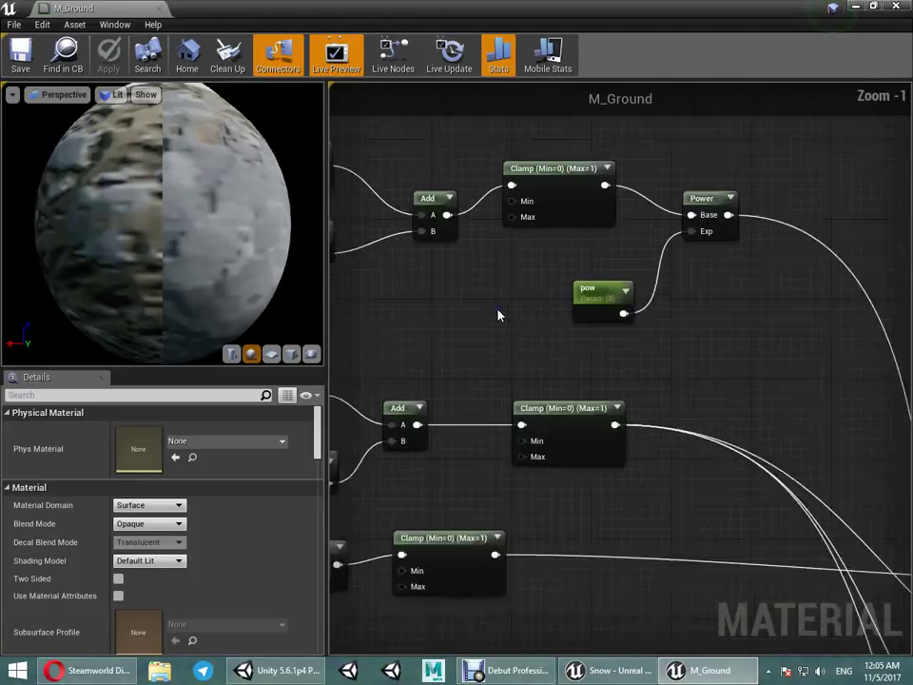
{"action": "scroll", "coordinate": [497, 315], "scroll_direction": "up", "scroll_amount": 1}
{"action": "scroll", "coordinate": [501, 369], "scroll_direction": "down", "scroll_amount": 13}
{"action": "right_click_drag", "start_coordinate": [510, 403], "coordinate": [515, 302]}
{"action": "scroll", "coordinate": [477, 430], "scroll_direction": "up", "scroll_amount": 3}
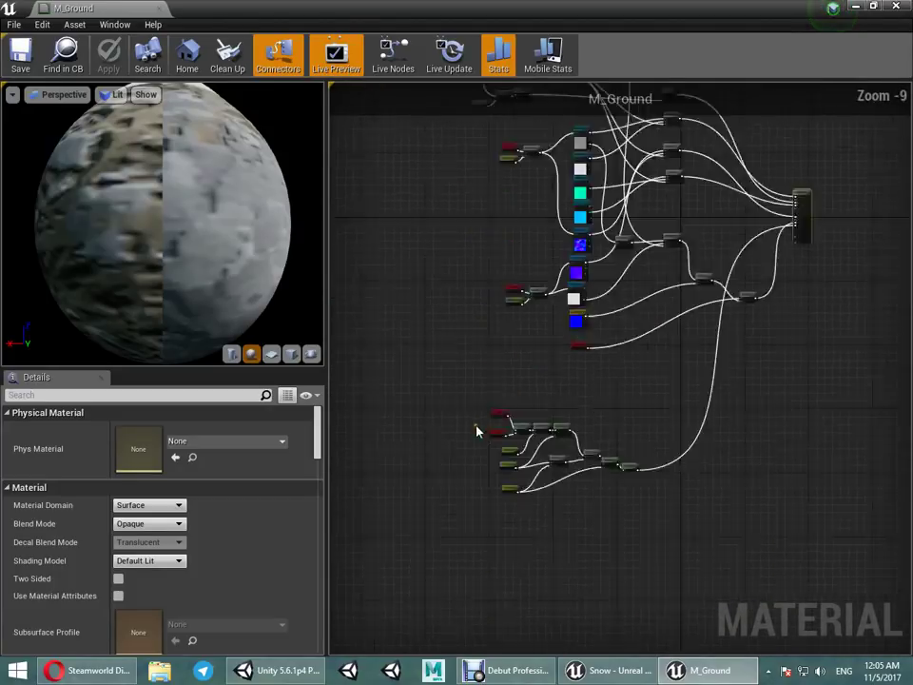
{"action": "scroll", "coordinate": [477, 430], "scroll_direction": "up", "scroll_amount": 7}
{"action": "right_click_drag", "start_coordinate": [593, 493], "coordinate": [544, 491]}
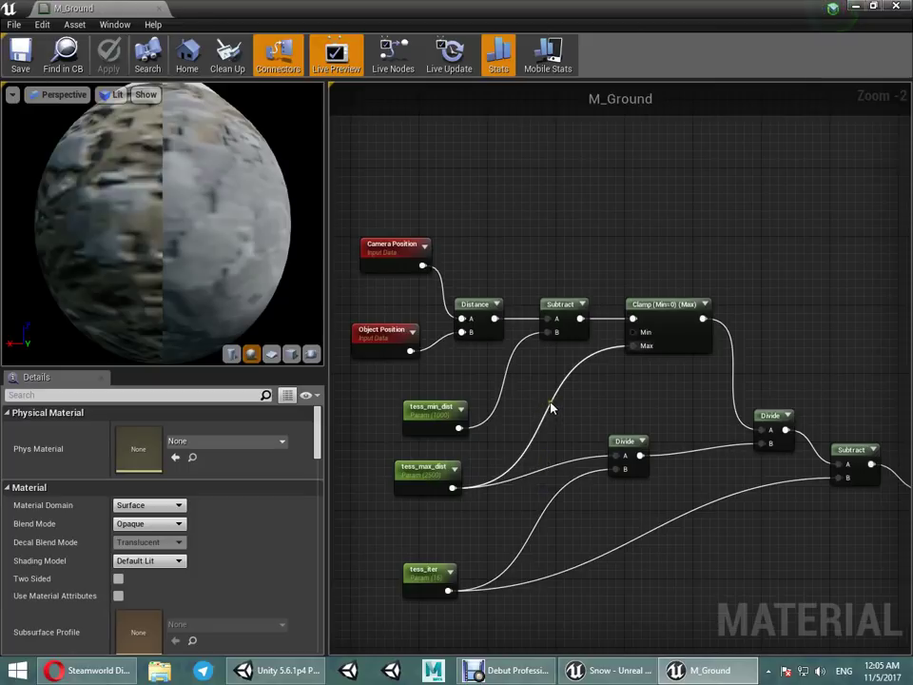
{"action": "scroll", "coordinate": [540, 381], "scroll_direction": "down", "scroll_amount": 7}
{"action": "right_click_drag", "start_coordinate": [622, 296], "coordinate": [539, 418]}
{"action": "right_click_drag", "start_coordinate": [538, 232], "coordinate": [538, 343]}
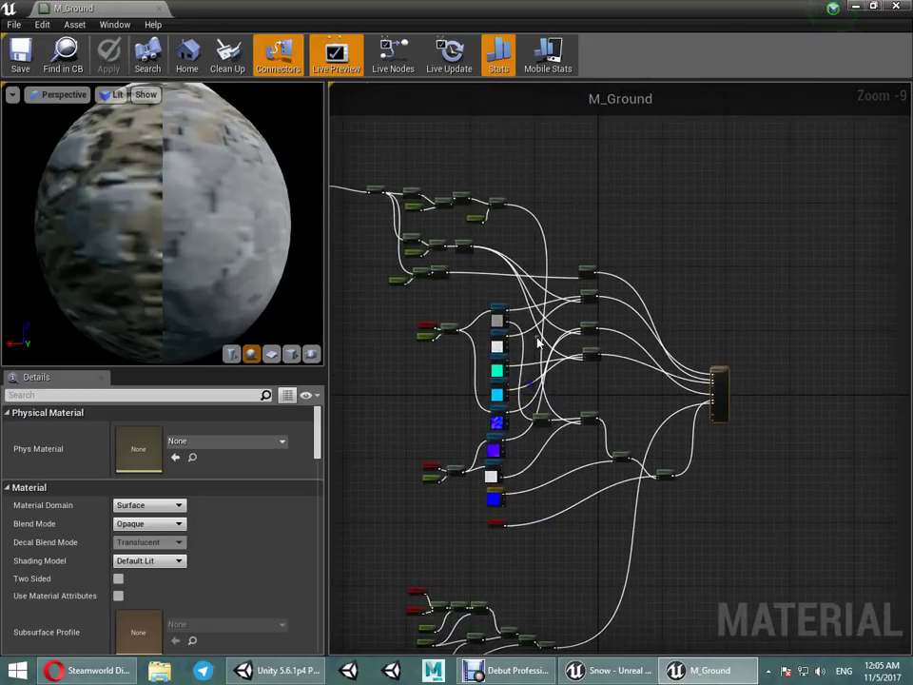
{"action": "left_click", "coordinate": [890, 8]}
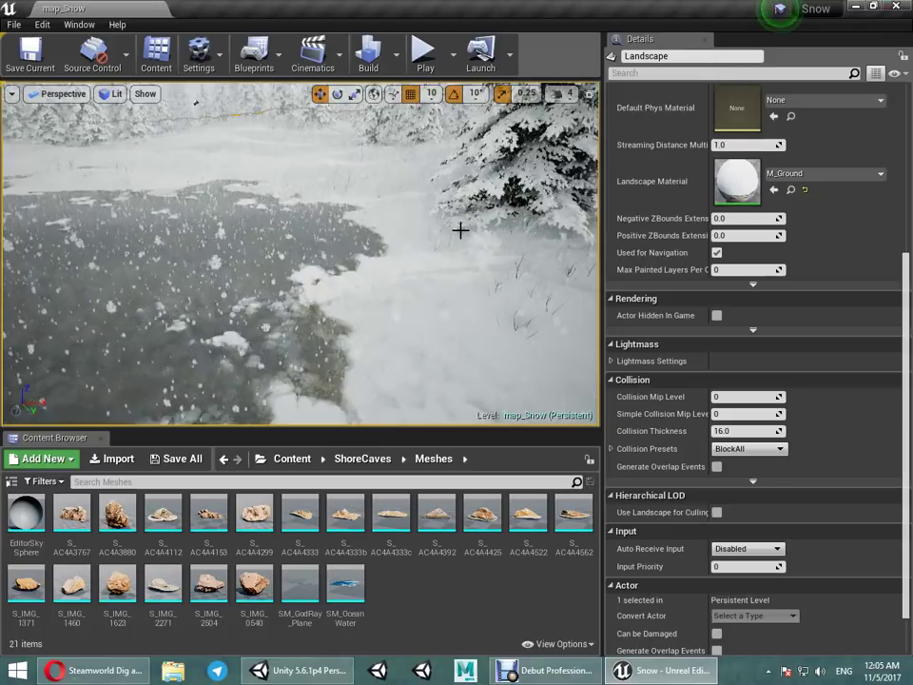
Step: Load the Overview map from the ShoreCaves/Maps folder in place of map_Snow
{"action": "mouse_move", "coordinate": [383, 246]}
{"action": "right_mouse_down"}
{"action": "mouse_move", "coordinate": [19, 285]}
{"action": "mouse_move", "coordinate": [449, 266]}
{"action": "right_mouse_up"}
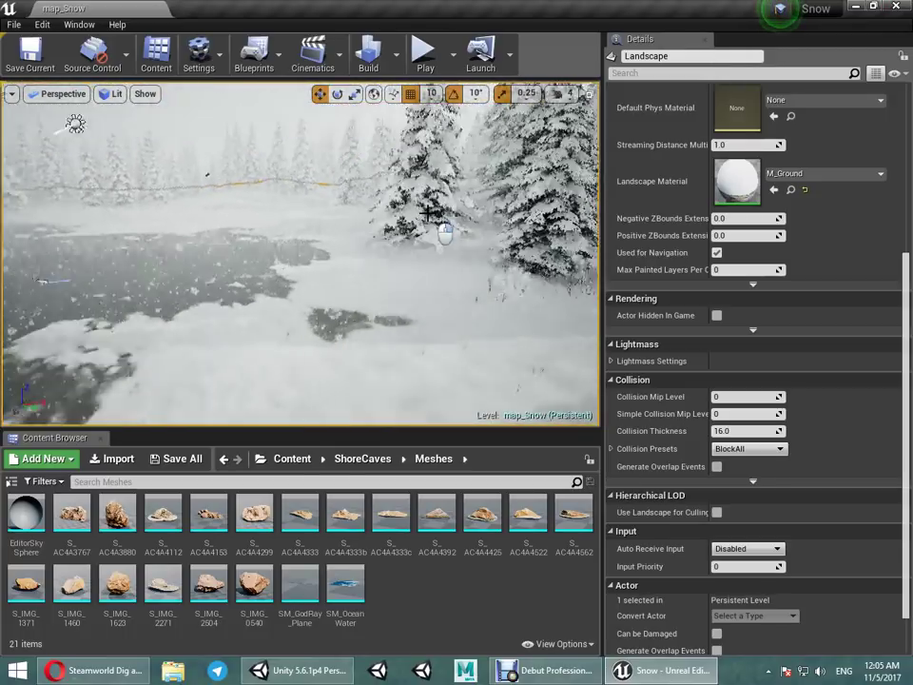
{"action": "right_click_drag", "start_coordinate": [300, 312], "coordinate": [193, 302]}
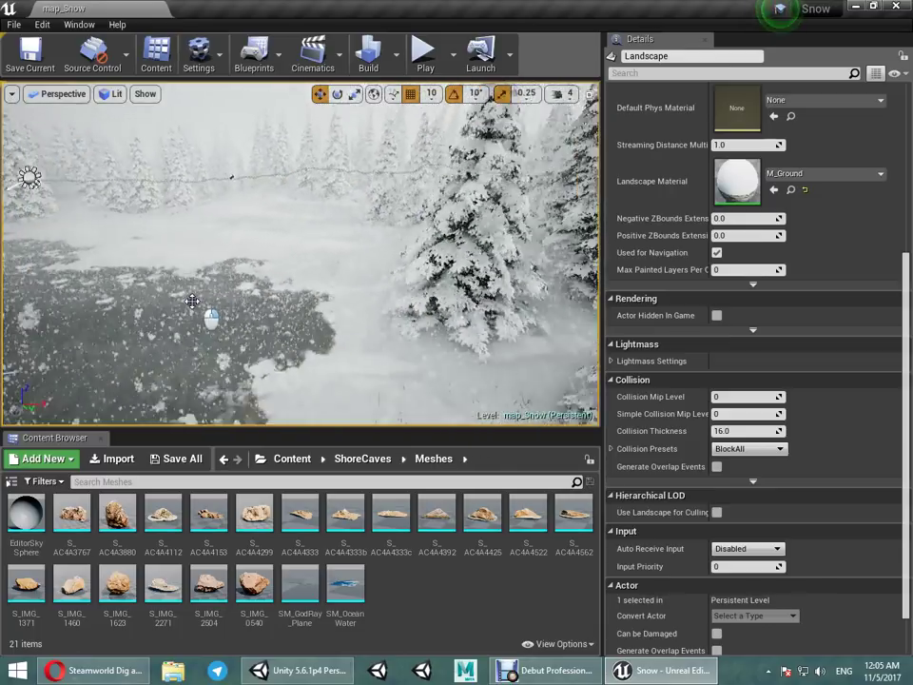
{"action": "left_click", "coordinate": [369, 462]}
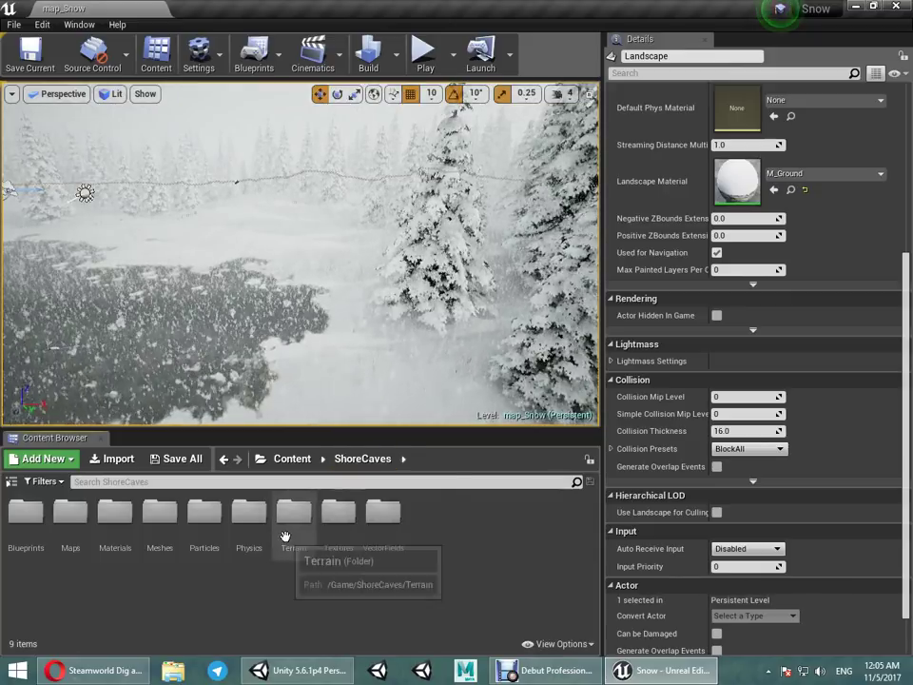
{"action": "double_click", "coordinate": [69, 518]}
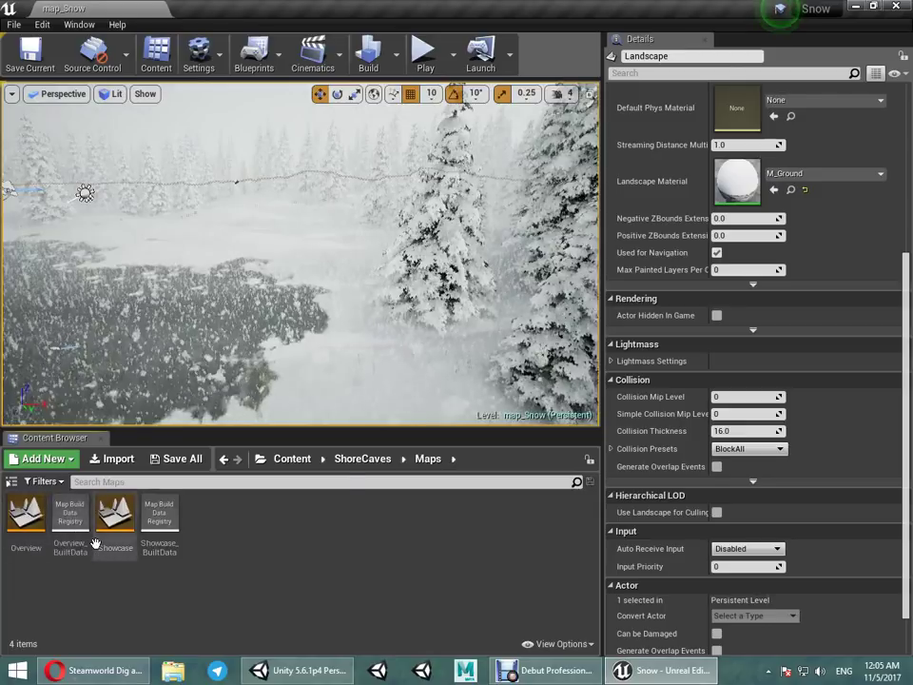
{"action": "double_click", "coordinate": [37, 535]}
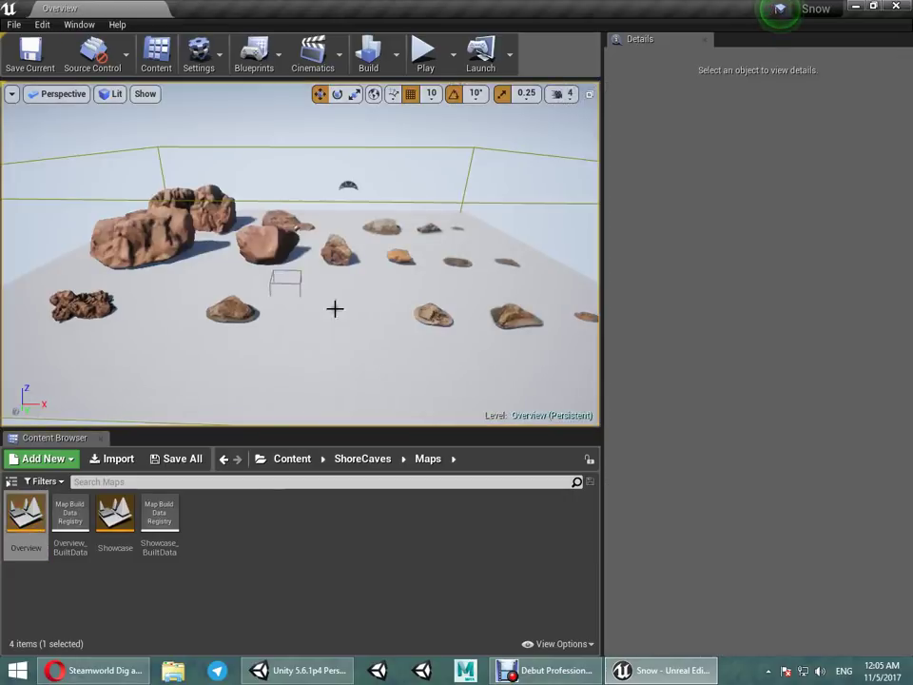
{"action": "mouse_move", "coordinate": [333, 307]}
{"action": "right_mouse_down"}
{"action": "mouse_move", "coordinate": [394, 321]}
{"action": "mouse_move", "coordinate": [5, 313]}
{"action": "right_mouse_up"}
Step: Select rock S_AC4A3767 and scroll its Details to the MI_AC4A3767 material
{"action": "key", "text": "w"}
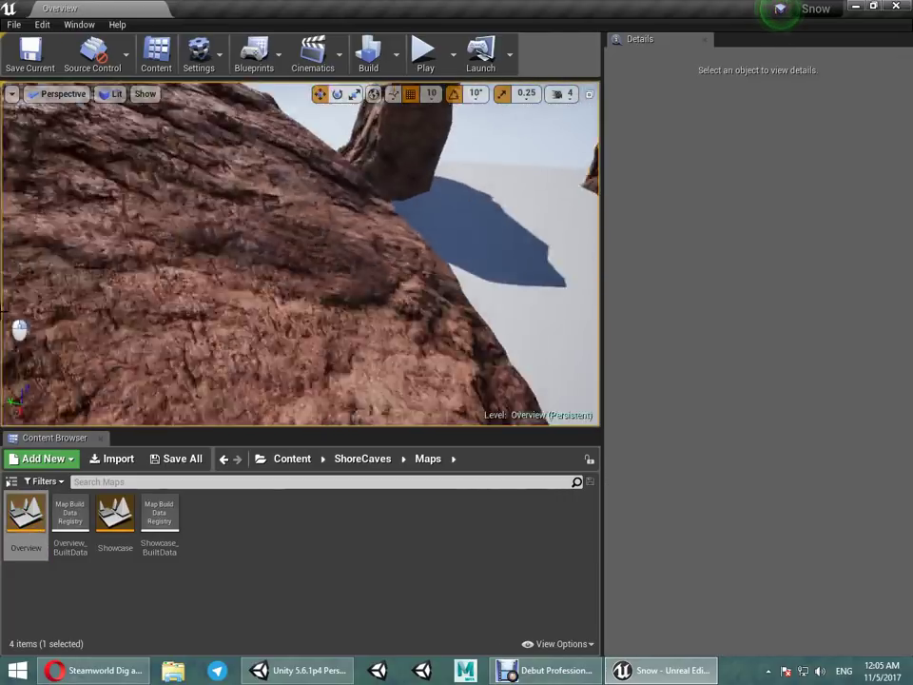
{"action": "mouse_move", "coordinate": [19, 329]}
{"action": "right_mouse_down"}
{"action": "mouse_move", "coordinate": [300, 286]}
{"action": "mouse_move", "coordinate": [540, 308]}
{"action": "right_mouse_up"}
{"action": "key", "text": "s"}
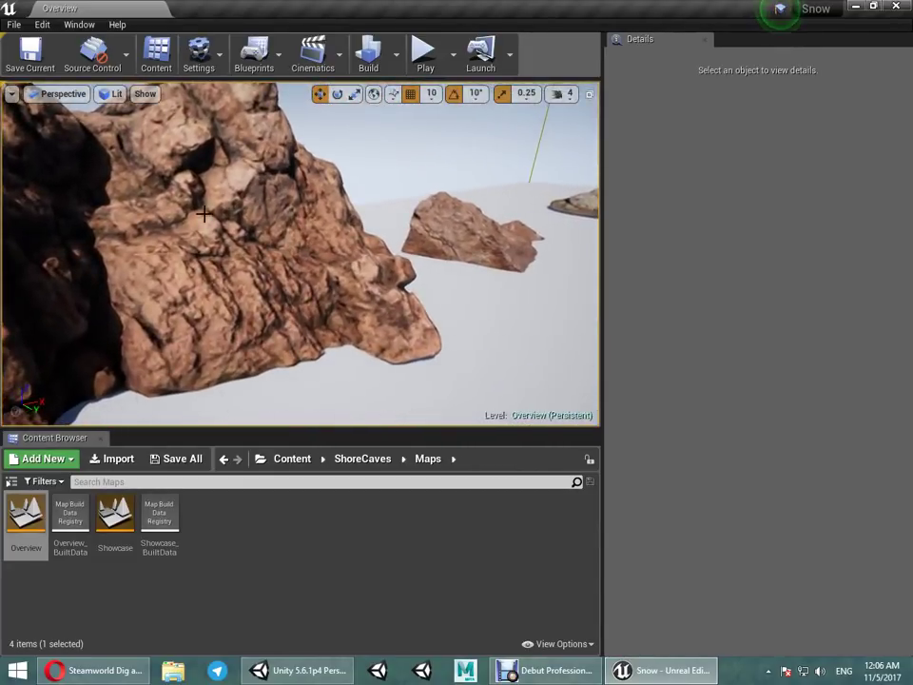
{"action": "left_click", "coordinate": [202, 214]}
{"action": "scroll", "coordinate": [760, 453], "scroll_direction": "down", "scroll_amount": 2}
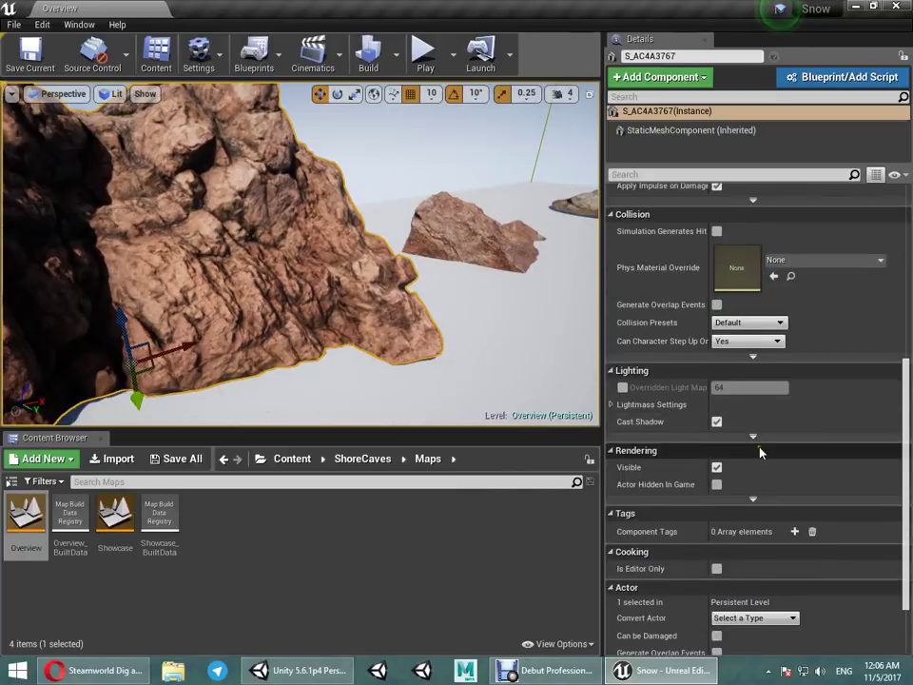
{"action": "scroll", "coordinate": [760, 453], "scroll_direction": "down", "scroll_amount": 2}
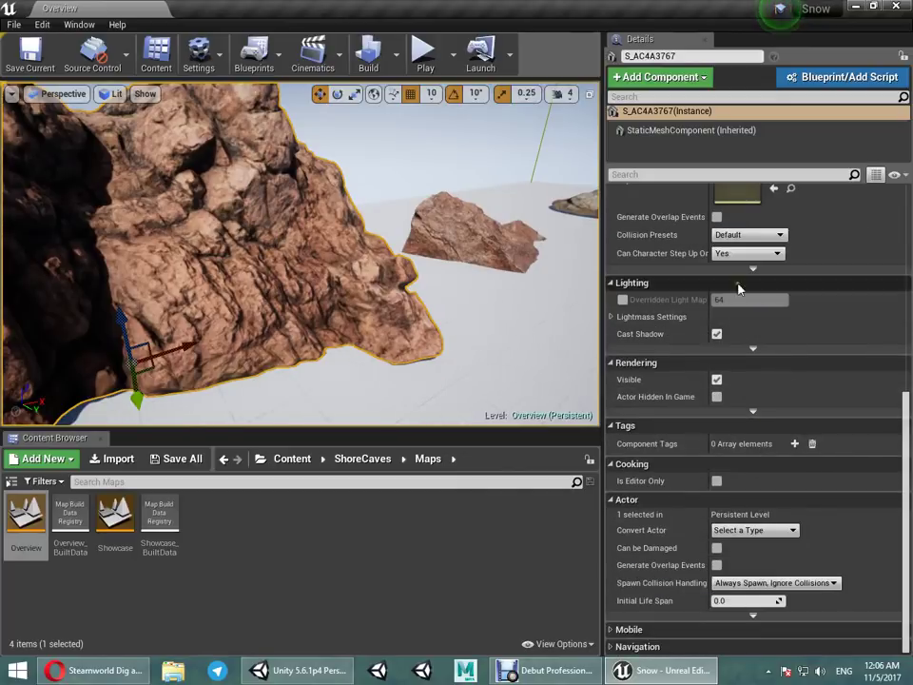
{"action": "scroll", "coordinate": [739, 288], "scroll_direction": "up", "scroll_amount": 2}
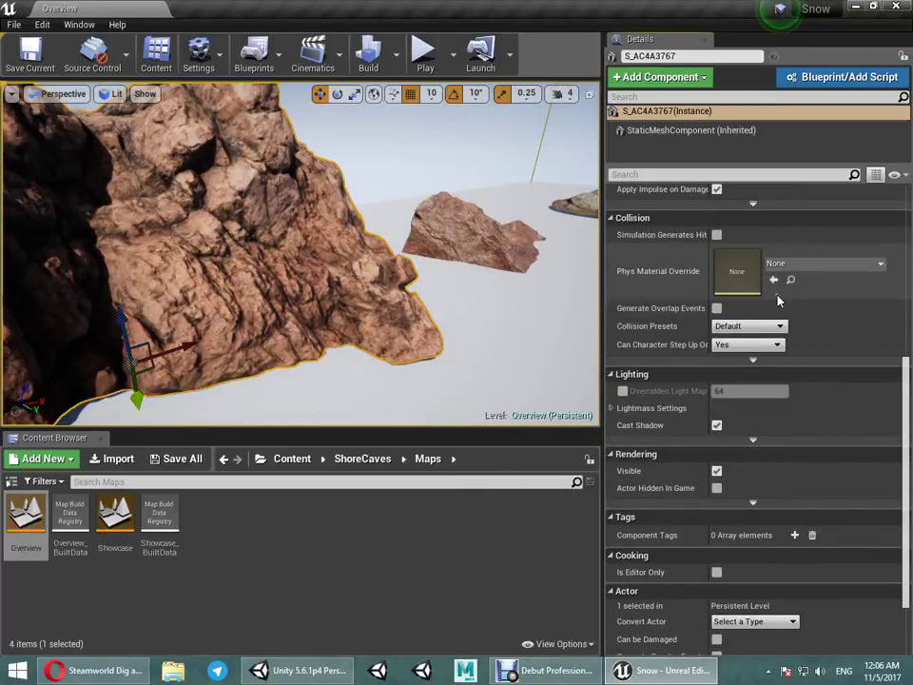
{"action": "scroll", "coordinate": [691, 343], "scroll_direction": "up", "scroll_amount": 3}
{"action": "scroll", "coordinate": [692, 339], "scroll_direction": "up", "scroll_amount": 5}
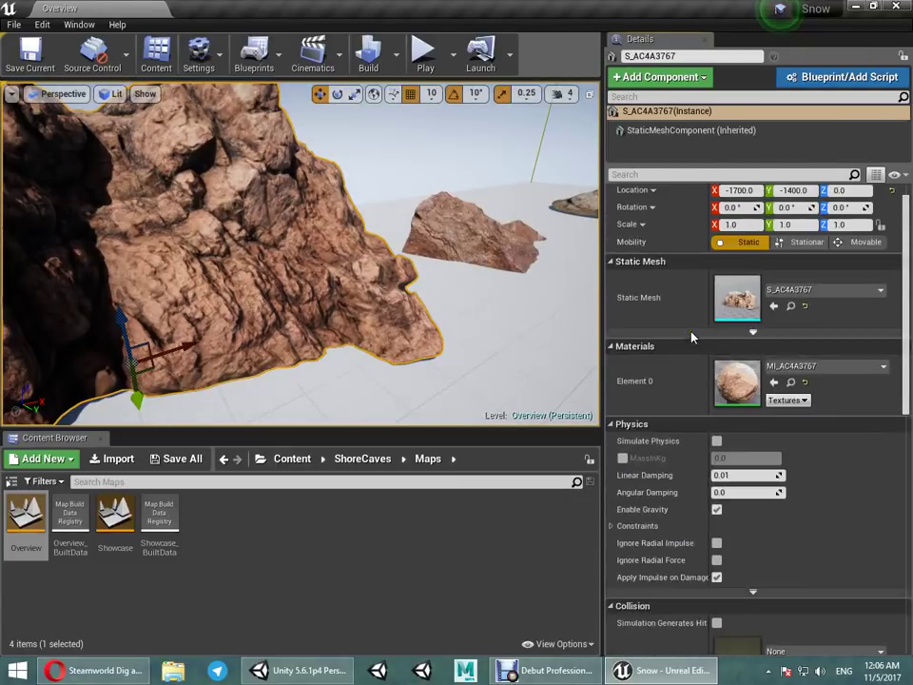
Step: Open the MI_AC4A3767 material instance and scroll through its parameters
{"action": "double_click", "coordinate": [733, 381]}
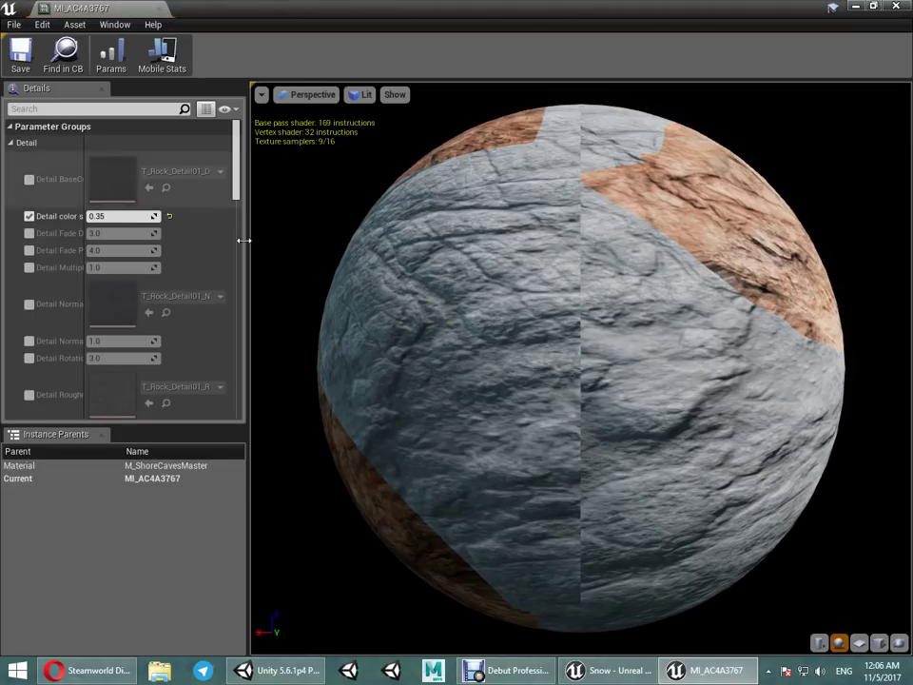
{"action": "scroll", "coordinate": [124, 314], "scroll_direction": "down", "scroll_amount": 3}
{"action": "scroll", "coordinate": [122, 317], "scroll_direction": "down", "scroll_amount": 2}
{"action": "scroll", "coordinate": [128, 317], "scroll_direction": "down", "scroll_amount": 2}
{"action": "scroll", "coordinate": [136, 315], "scroll_direction": "down", "scroll_amount": 2}
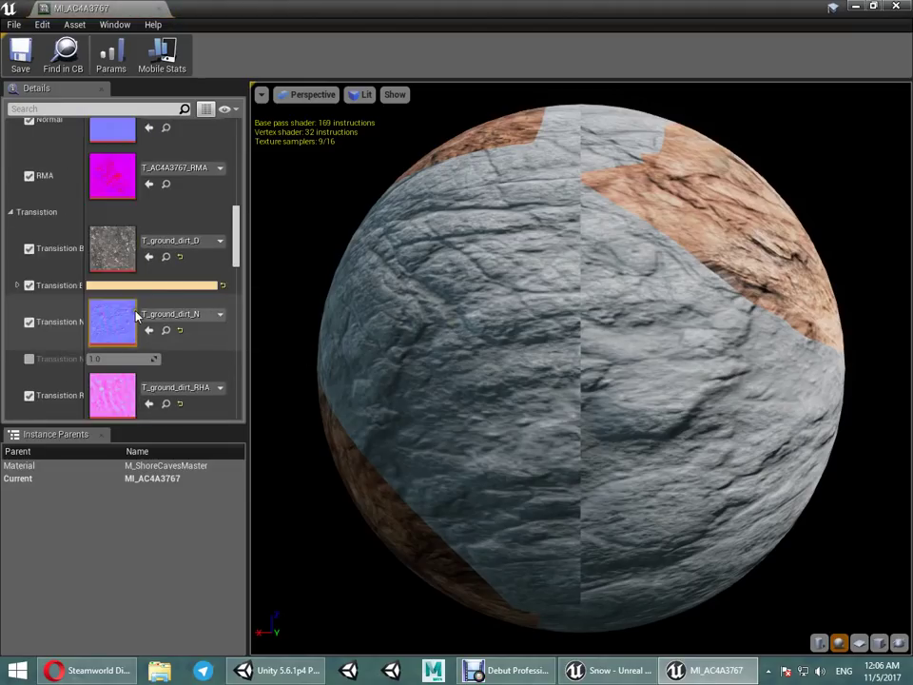
{"action": "scroll", "coordinate": [136, 316], "scroll_direction": "down", "scroll_amount": 4}
{"action": "scroll", "coordinate": [136, 316], "scroll_direction": "down", "scroll_amount": 3}
{"action": "scroll", "coordinate": [136, 315], "scroll_direction": "down", "scroll_amount": 3}
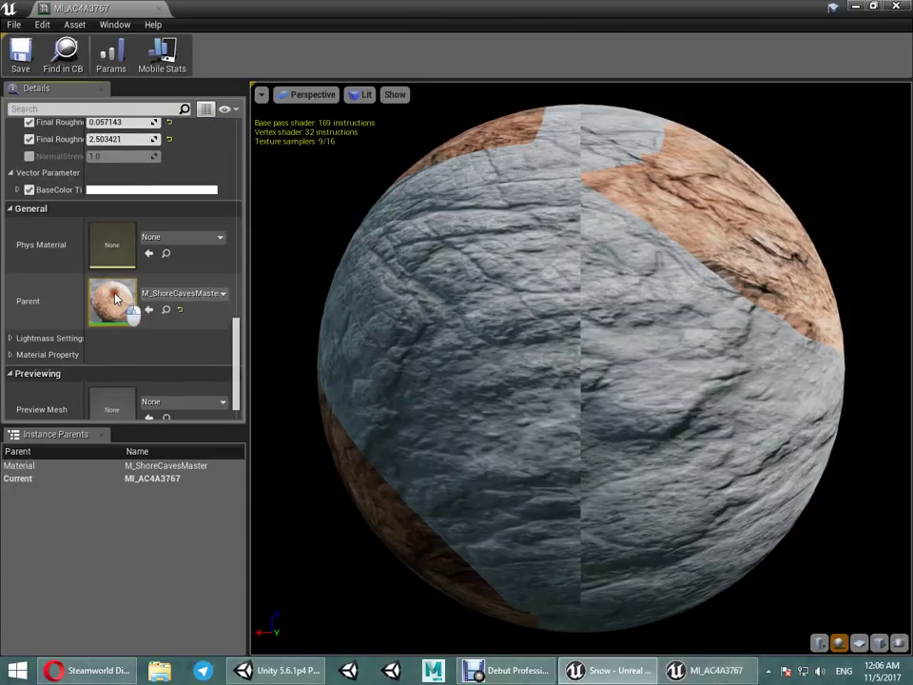
Step: Open the parent M_ShoreCavesMaster graph and frame its BaseColor and Normal node groups
{"action": "double_click", "coordinate": [116, 298]}
{"action": "scroll", "coordinate": [430, 336], "scroll_direction": "down", "scroll_amount": 2}
{"action": "scroll", "coordinate": [429, 336], "scroll_direction": "down", "scroll_amount": 11}
{"action": "mouse_move", "coordinate": [445, 383]}
{"action": "right_mouse_down"}
{"action": "mouse_move", "coordinate": [625, 383]}
{"action": "mouse_move", "coordinate": [869, 360]}
{"action": "right_mouse_up"}
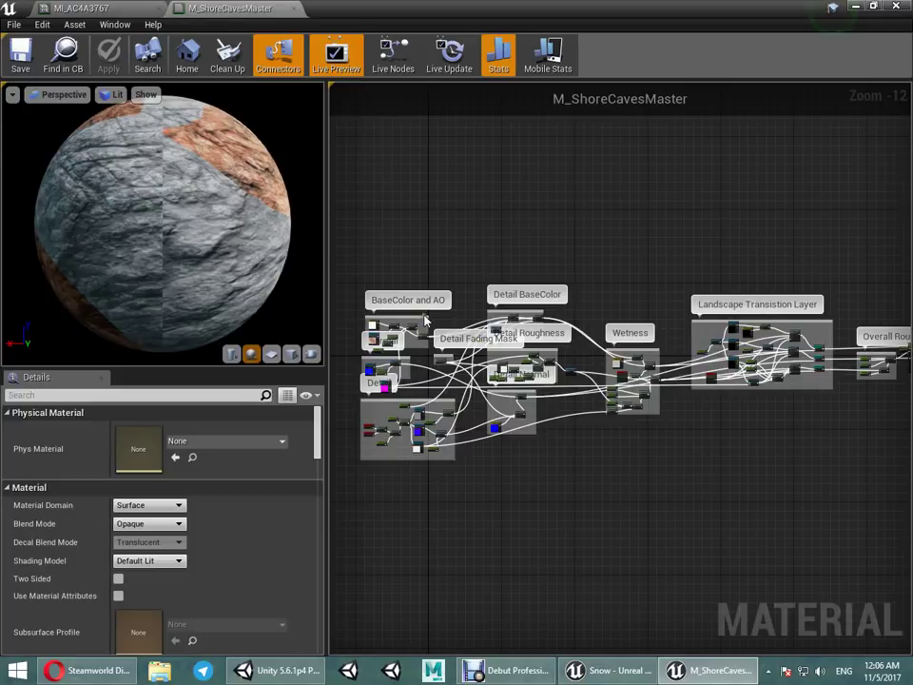
{"action": "scroll", "coordinate": [388, 328], "scroll_direction": "up", "scroll_amount": 6}
{"action": "scroll", "coordinate": [398, 367], "scroll_direction": "up", "scroll_amount": 4}
{"action": "mouse_move", "coordinate": [398, 367]}
{"action": "right_mouse_down"}
{"action": "mouse_move", "coordinate": [571, 399]}
{"action": "mouse_move", "coordinate": [536, 397]}
{"action": "mouse_move", "coordinate": [743, 488]}
{"action": "mouse_move", "coordinate": [666, 369]}
{"action": "mouse_move", "coordinate": [696, 399]}
{"action": "right_mouse_up"}
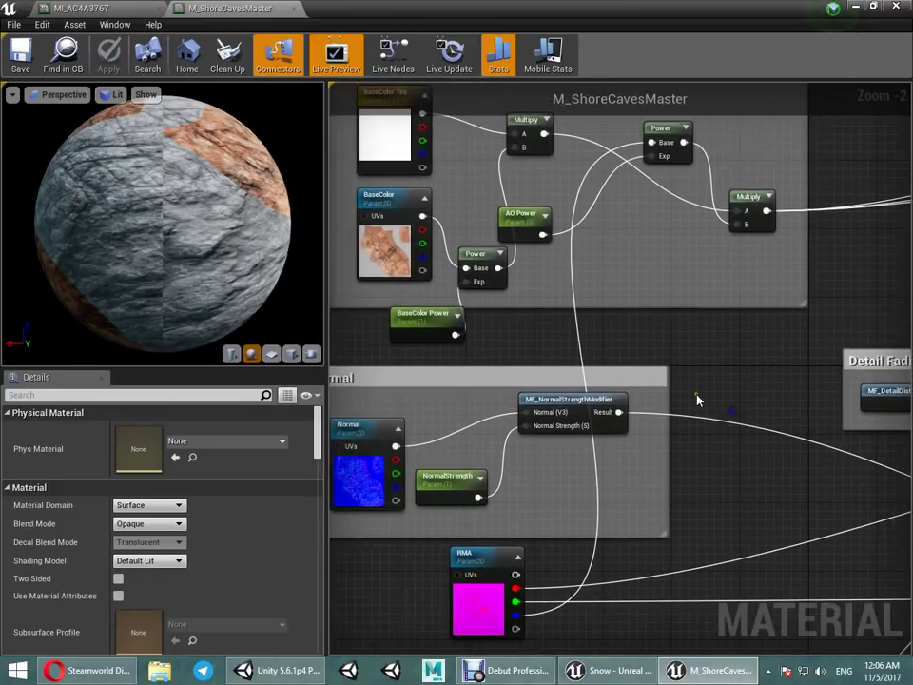
{"action": "right_click_drag", "start_coordinate": [573, 248], "coordinate": [540, 314]}
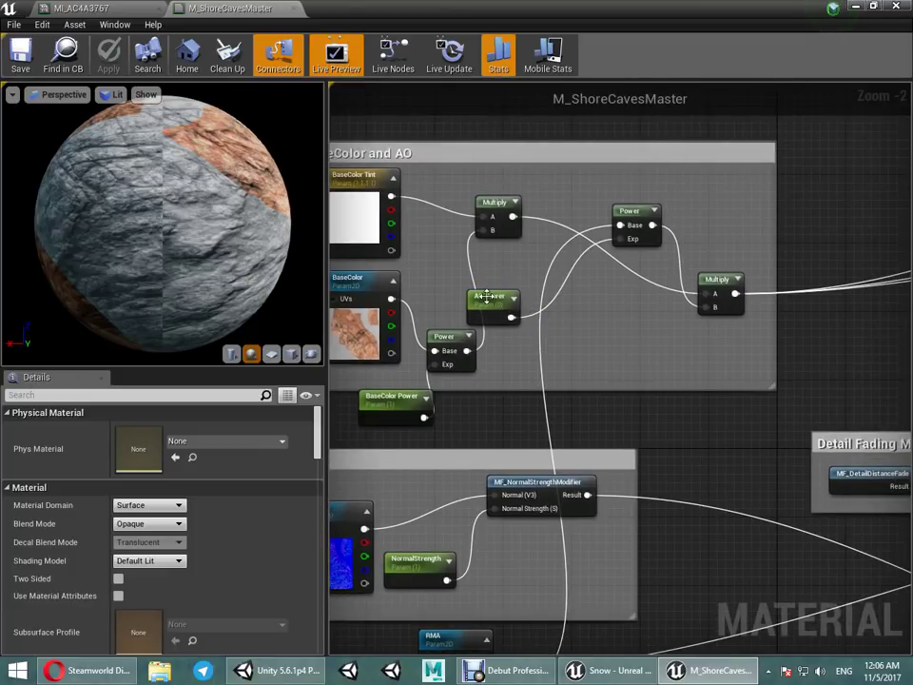
{"action": "right_click_drag", "start_coordinate": [688, 377], "coordinate": [462, 265]}
{"action": "scroll", "coordinate": [463, 265], "scroll_direction": "down", "scroll_amount": 4}
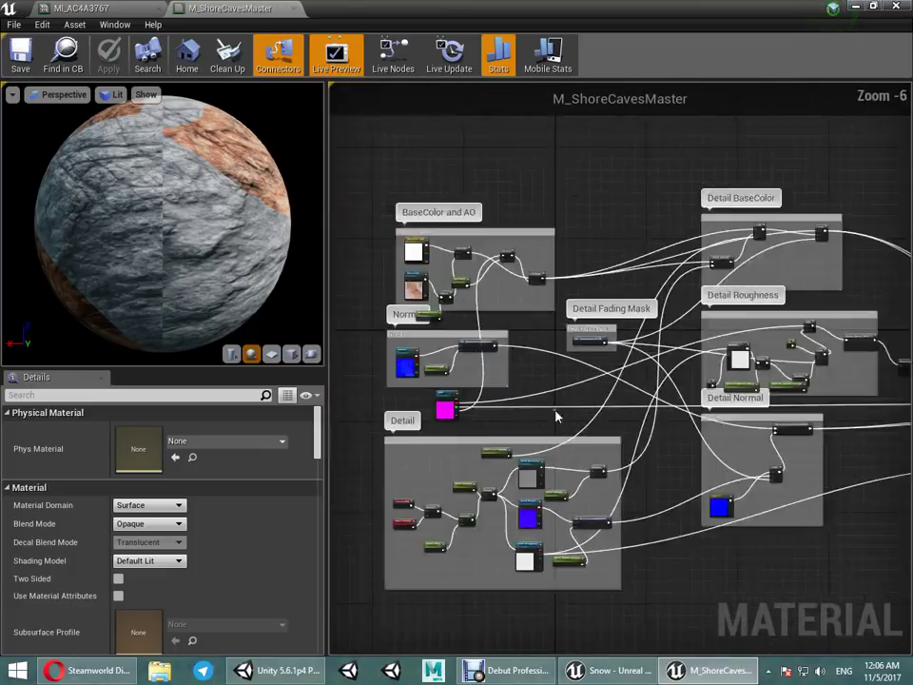
Step: Inspect the RMA, Detail, Wetness and Landscape Transition groups, then close the material editor
{"action": "right_click_drag", "start_coordinate": [553, 415], "coordinate": [665, 344]}
{"action": "scroll", "coordinate": [720, 335], "scroll_direction": "up", "scroll_amount": 7}
{"action": "mouse_move", "coordinate": [720, 334]}
{"action": "right_mouse_down"}
{"action": "mouse_move", "coordinate": [644, 360]}
{"action": "mouse_move", "coordinate": [663, 358]}
{"action": "right_mouse_up"}
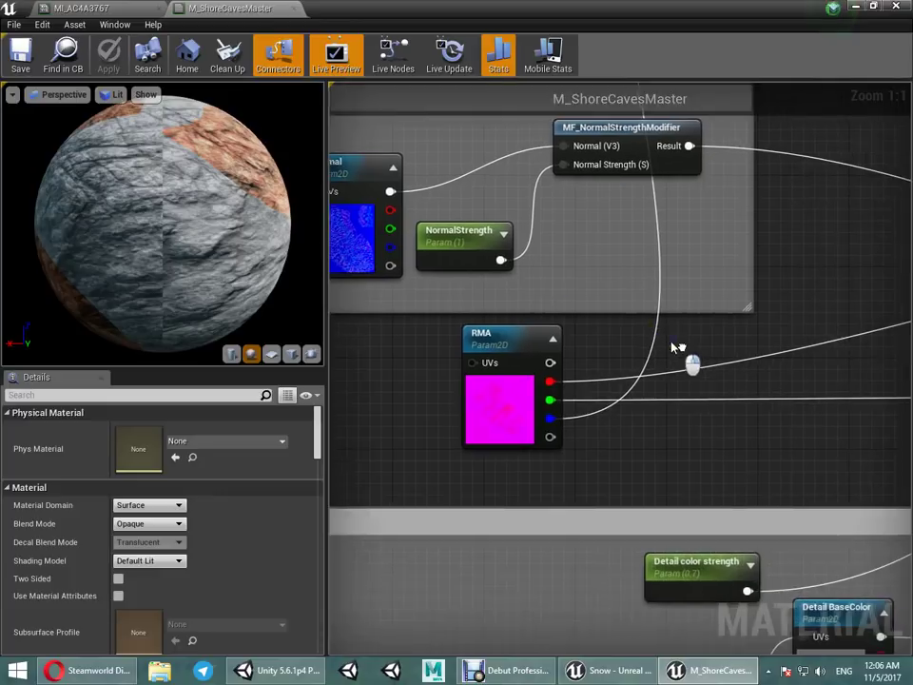
{"action": "right_click_drag", "start_coordinate": [616, 280], "coordinate": [570, 319]}
{"action": "scroll", "coordinate": [590, 380], "scroll_direction": "down", "scroll_amount": 5}
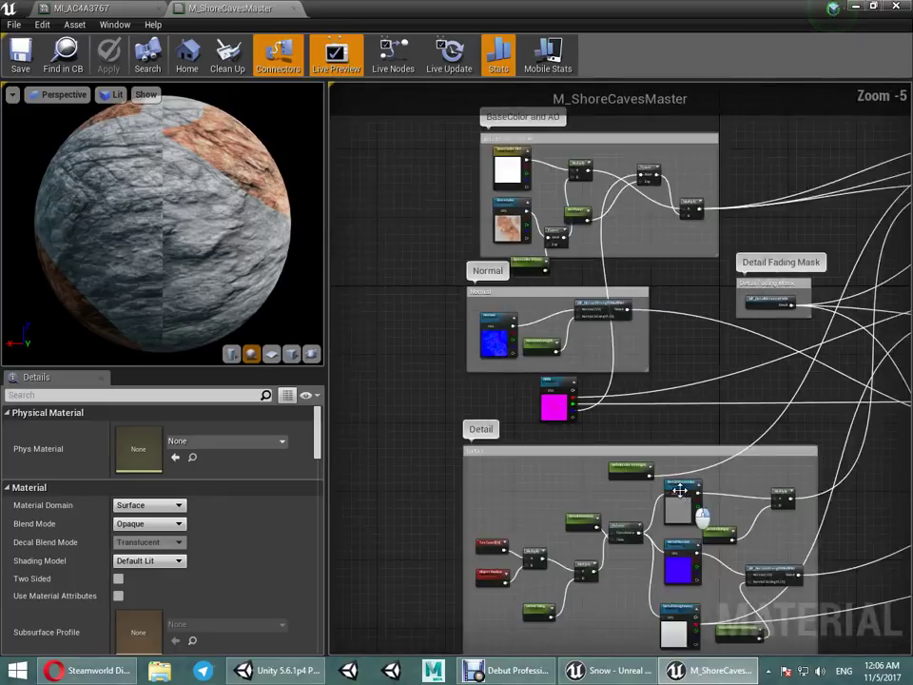
{"action": "scroll", "coordinate": [551, 379], "scroll_direction": "up", "scroll_amount": 4}
{"action": "scroll", "coordinate": [668, 433], "scroll_direction": "down", "scroll_amount": 2}
{"action": "scroll", "coordinate": [431, 278], "scroll_direction": "down", "scroll_amount": 1}
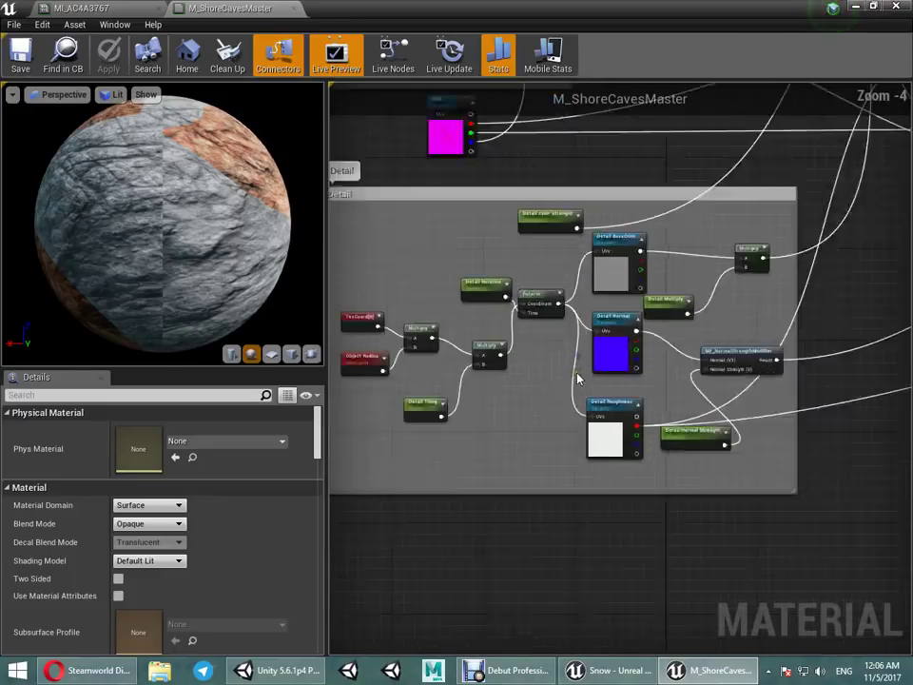
{"action": "scroll", "coordinate": [432, 279], "scroll_direction": "down", "scroll_amount": 4}
{"action": "mouse_move", "coordinate": [627, 218]}
{"action": "right_mouse_down"}
{"action": "mouse_move", "coordinate": [771, 230]}
{"action": "mouse_move", "coordinate": [698, 247]}
{"action": "right_mouse_up"}
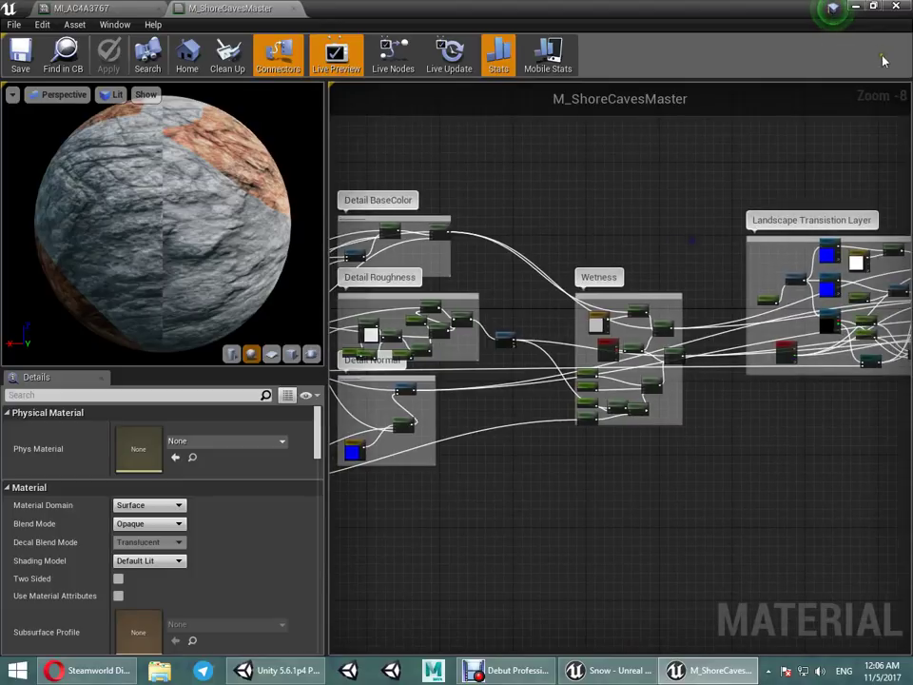
{"action": "left_click", "coordinate": [895, 7]}
Step: Load the Showcase map and fly into its rocky cave canyon
{"action": "mouse_move", "coordinate": [362, 244]}
{"action": "left_mouse_down"}
{"action": "mouse_move", "coordinate": [289, 202]}
{"action": "mouse_move", "coordinate": [463, 255]}
{"action": "left_mouse_up"}
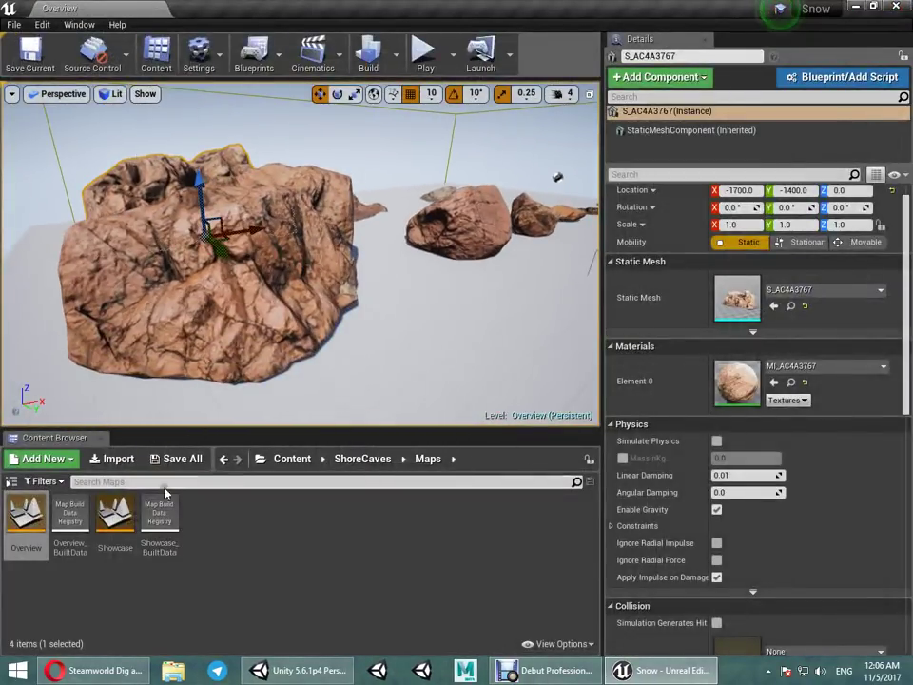
{"action": "double_click", "coordinate": [115, 515]}
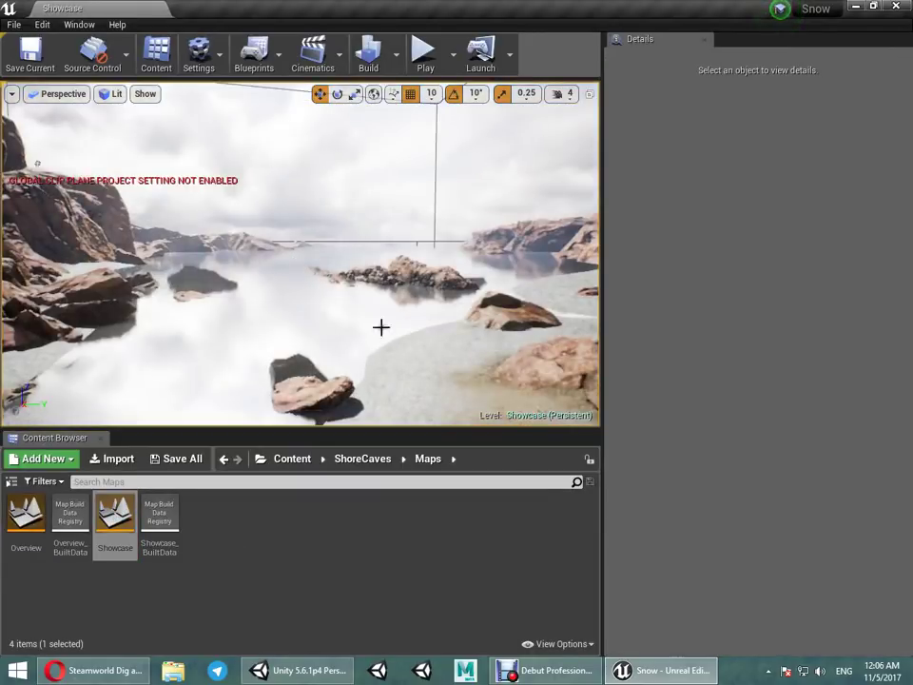
{"action": "left_click_drag", "start_coordinate": [380, 326], "coordinate": [379, 266]}
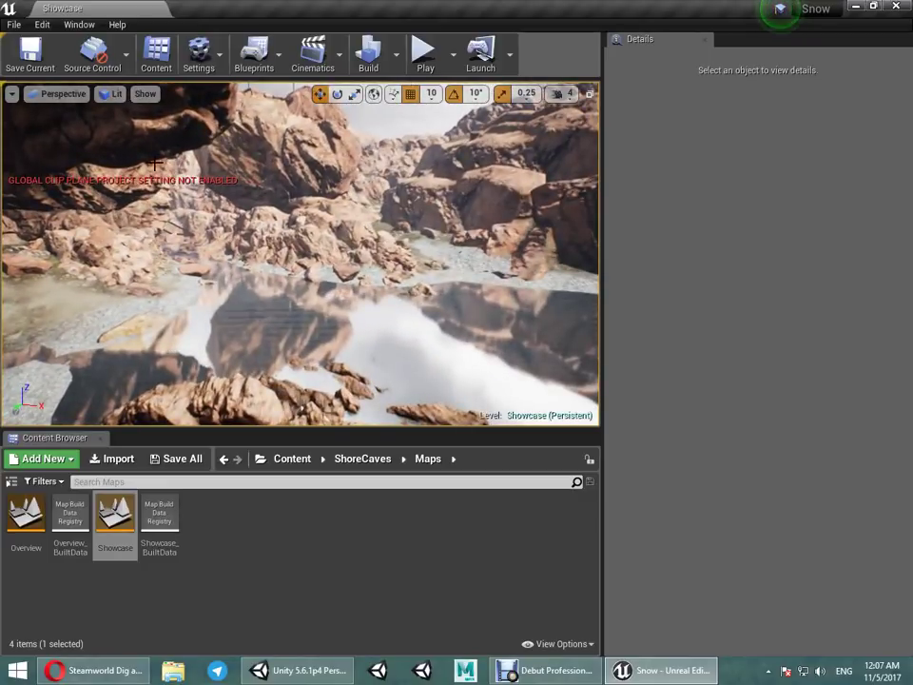
Step: Open the ShoreCaves Meshes folder and select rock meshes S_AC4A3767 through S_IMG_0540
{"action": "left_click", "coordinate": [14, 24]}
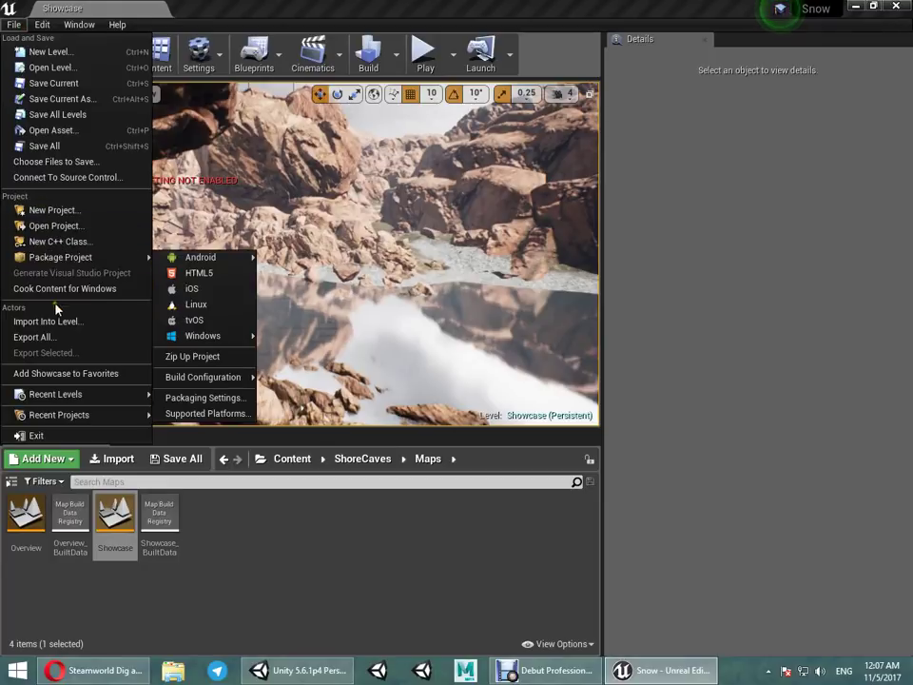
{"action": "left_click", "coordinate": [259, 150]}
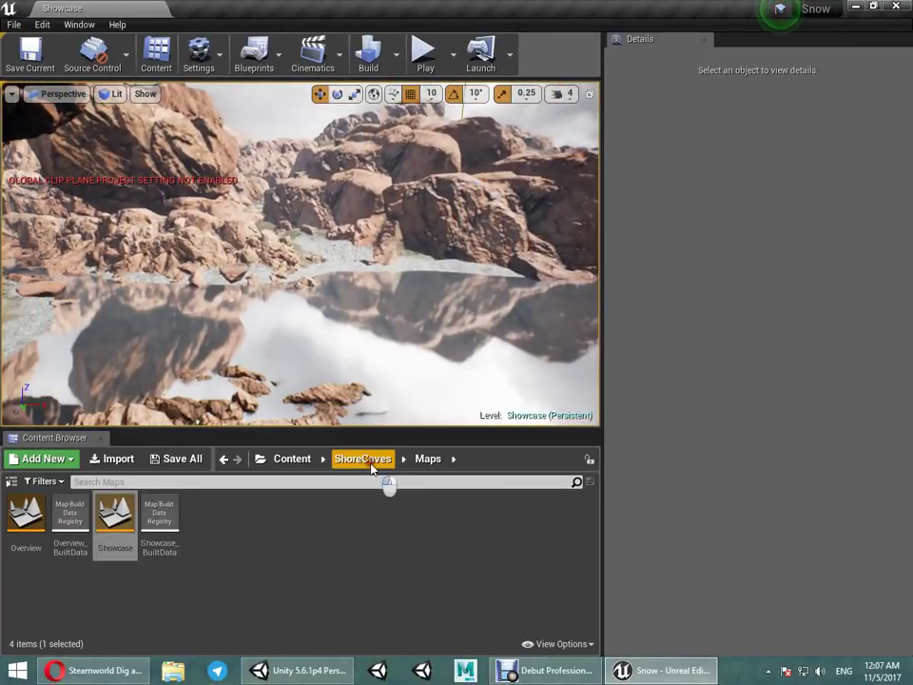
{"action": "left_click", "coordinate": [362, 458]}
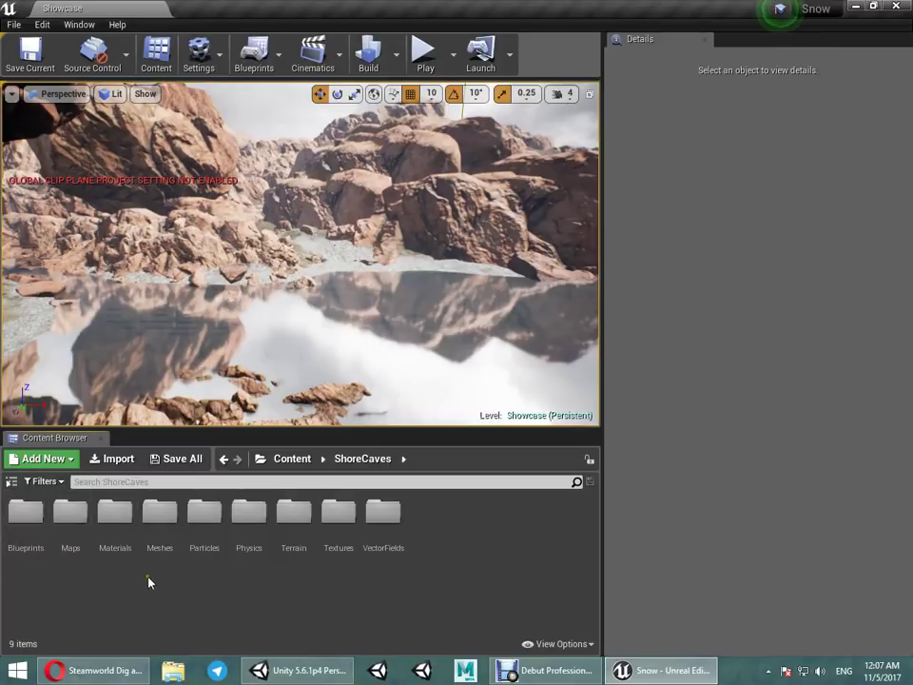
{"action": "double_click", "coordinate": [156, 518]}
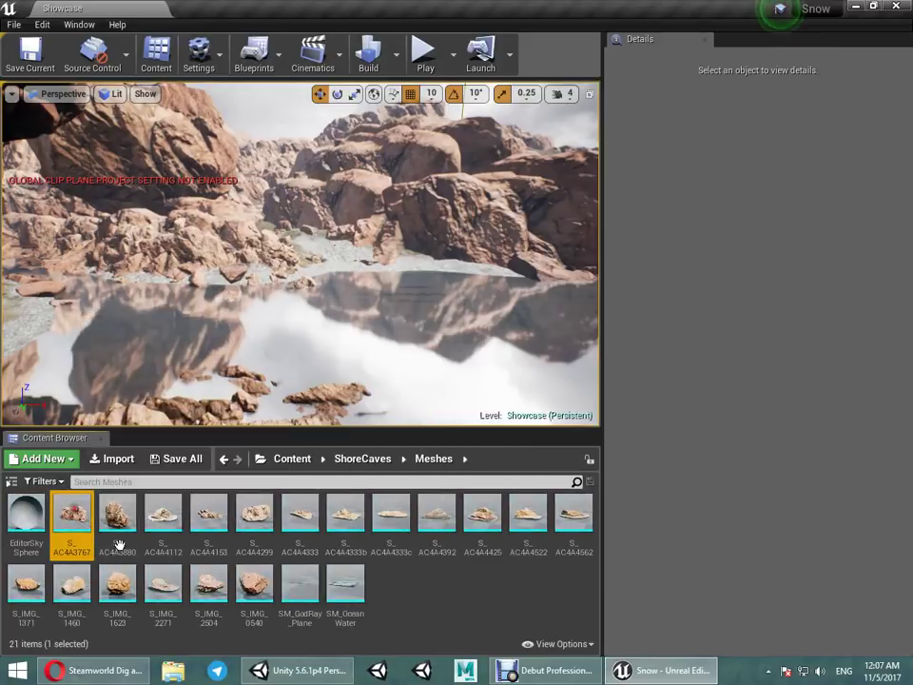
{"action": "left_click", "coordinate": [259, 589], "text": "shift"}
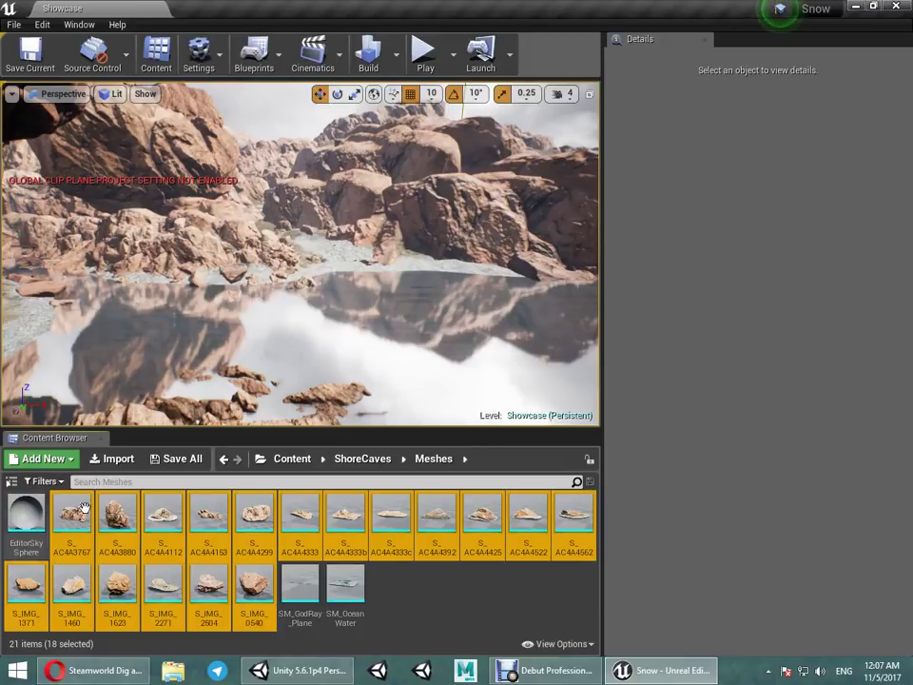
Step: Fly the viewport through the rock canyon toward the open water
{"action": "mouse_move", "coordinate": [356, 305]}
{"action": "right_mouse_down"}
{"action": "mouse_move", "coordinate": [449, 295]}
{"action": "mouse_move", "coordinate": [317, 275]}
{"action": "right_mouse_up"}
{"action": "right_click_drag", "start_coordinate": [329, 281], "coordinate": [327, 262]}
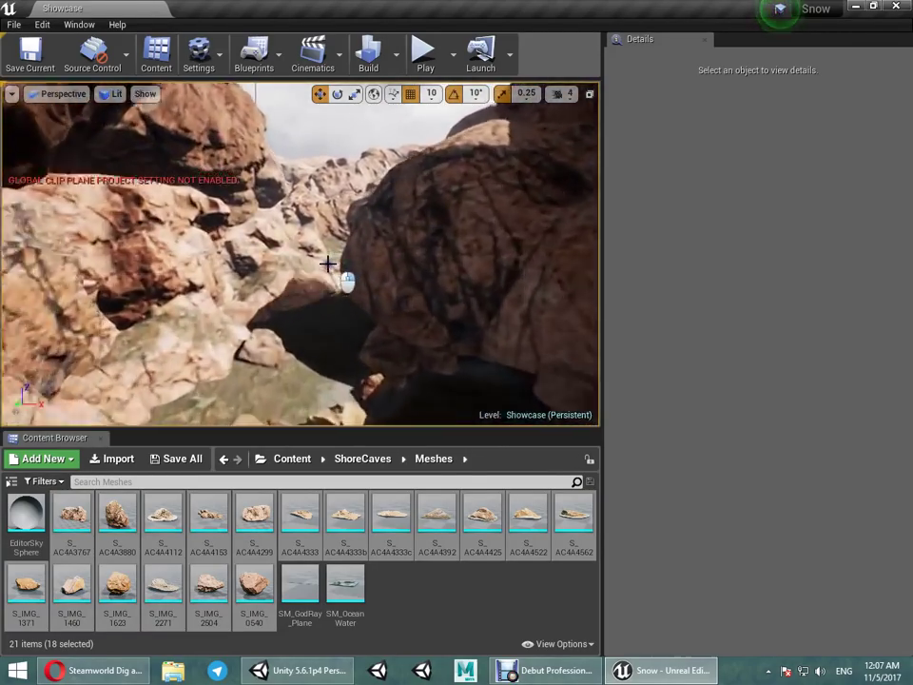
{"action": "mouse_move", "coordinate": [327, 263]}
{"action": "right_mouse_down"}
{"action": "mouse_move", "coordinate": [67, 290]}
{"action": "mouse_move", "coordinate": [87, 260]}
{"action": "right_mouse_up"}
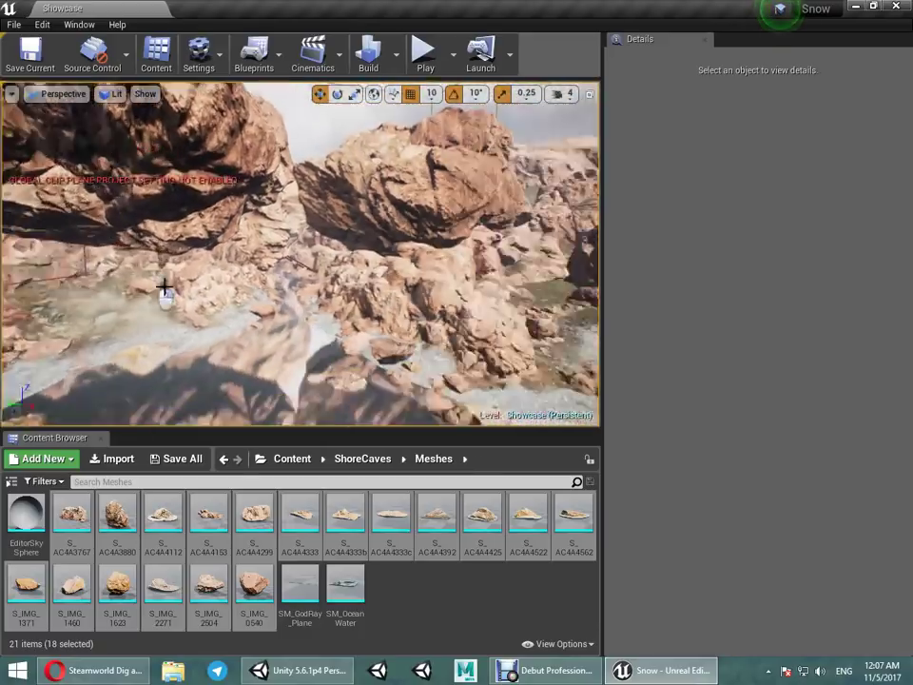
{"action": "right_click_drag", "start_coordinate": [87, 260], "coordinate": [103, 211]}
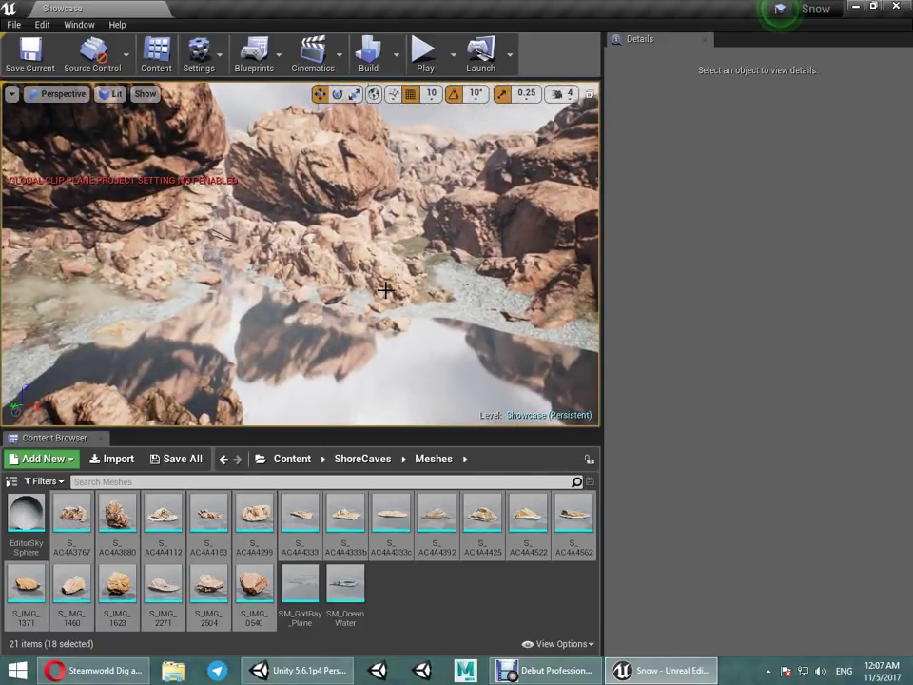
{"action": "right_click_drag", "start_coordinate": [397, 295], "coordinate": [372, 145]}
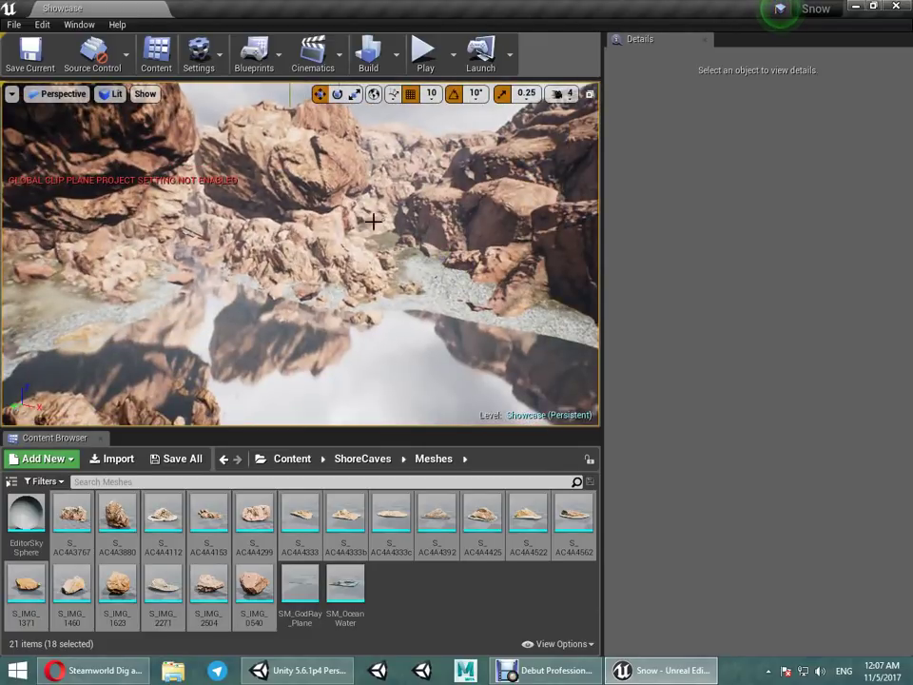
Step: Export All the level as Showcase.fbx into a new Desktop folder named SHoreCave
{"action": "left_click", "coordinate": [15, 24]}
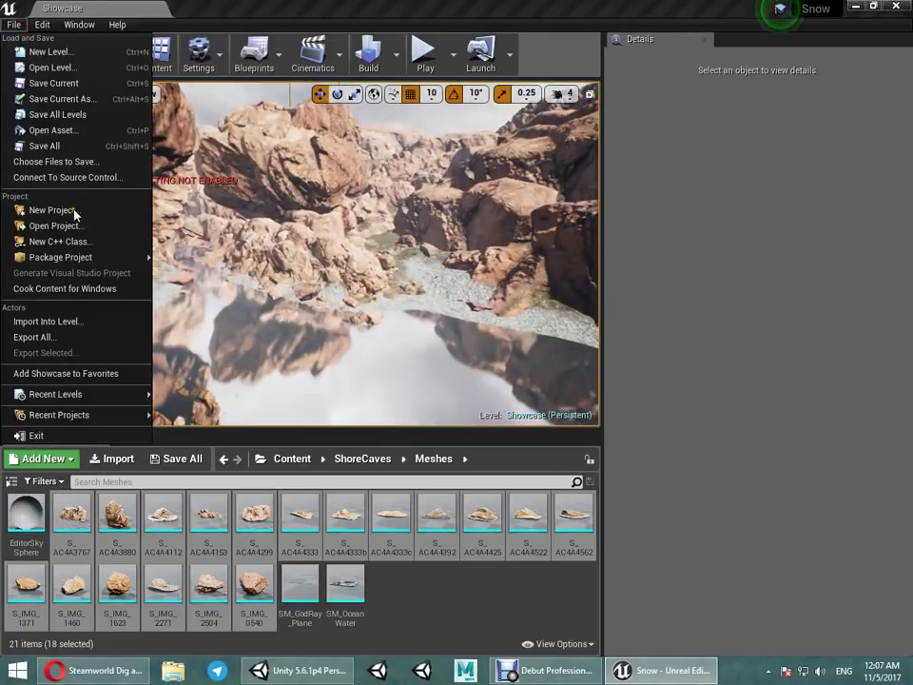
{"action": "left_click", "coordinate": [73, 342]}
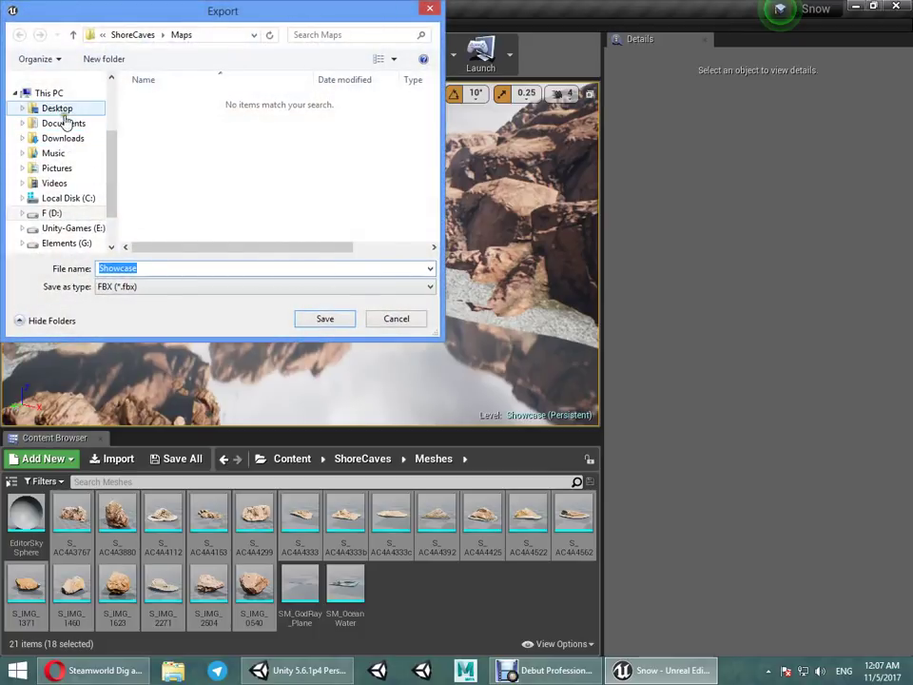
{"action": "left_click", "coordinate": [59, 108]}
{"action": "left_click", "coordinate": [112, 60]}
{"action": "type", "text": "SHo"}
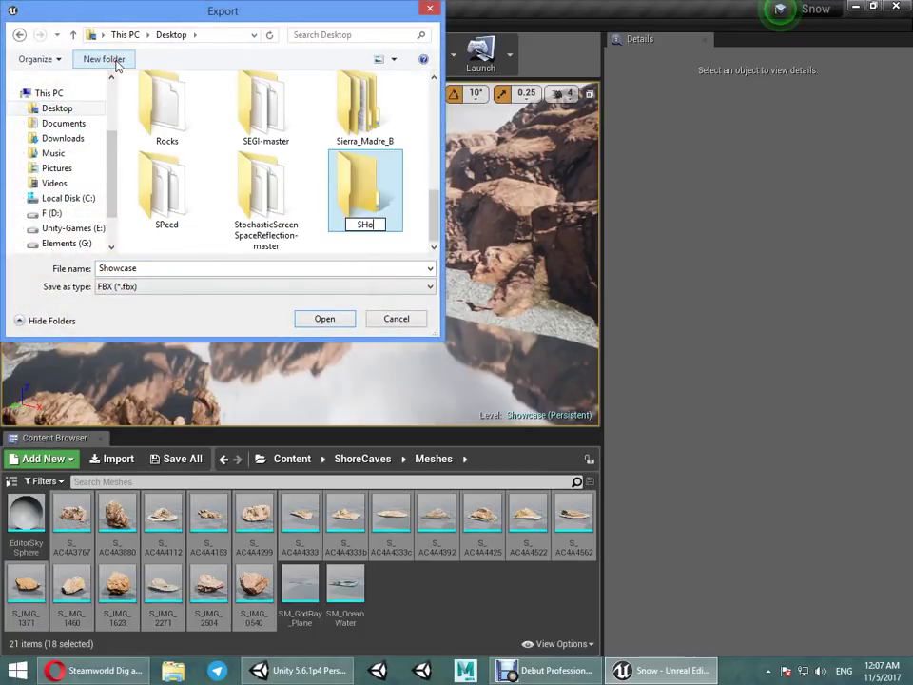
{"action": "type", "text": "reCave"}
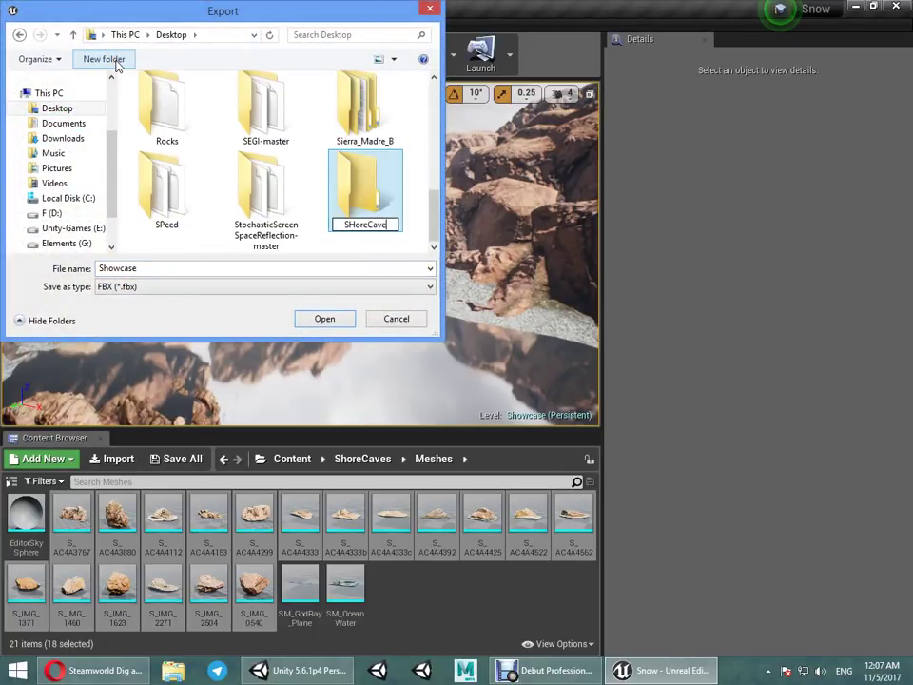
{"action": "key", "text": "Return"}
{"action": "key", "text": "Return"}
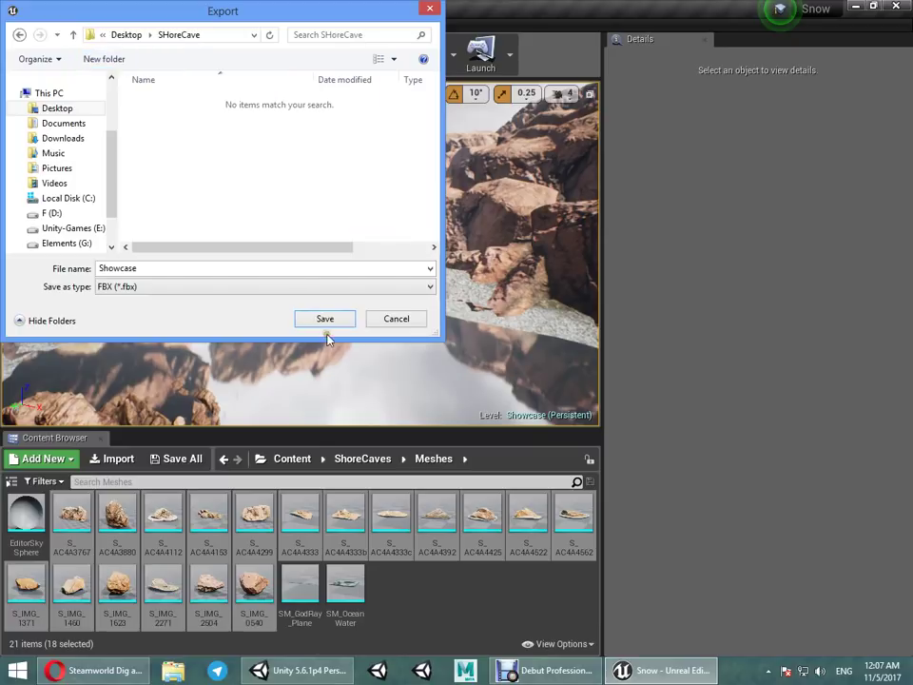
{"action": "left_click", "coordinate": [324, 318]}
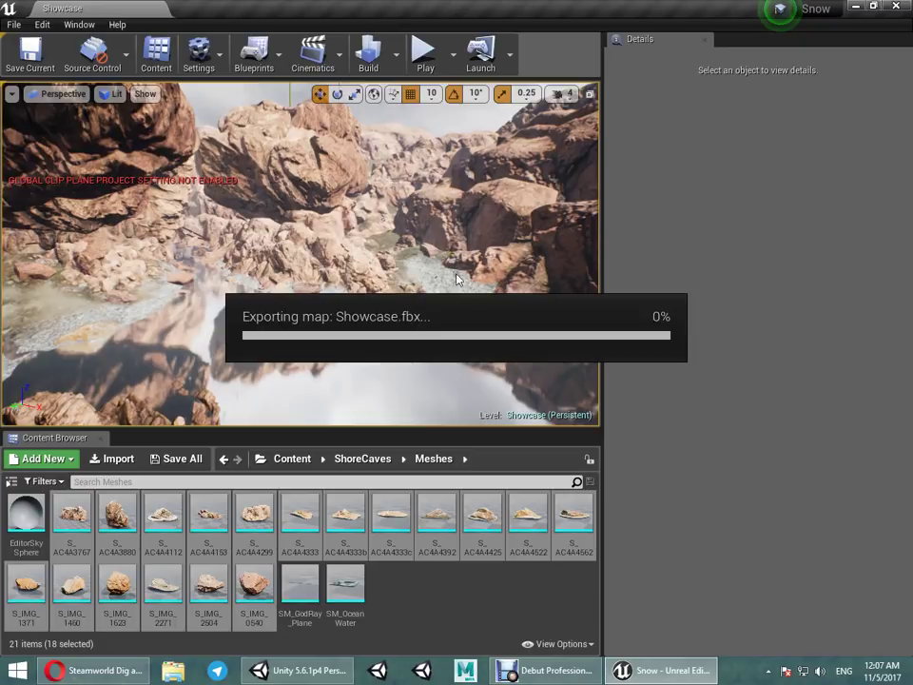
Step: Open the ShoreCaves Textures folder and select all 105 textures
{"action": "left_click", "coordinate": [364, 458]}
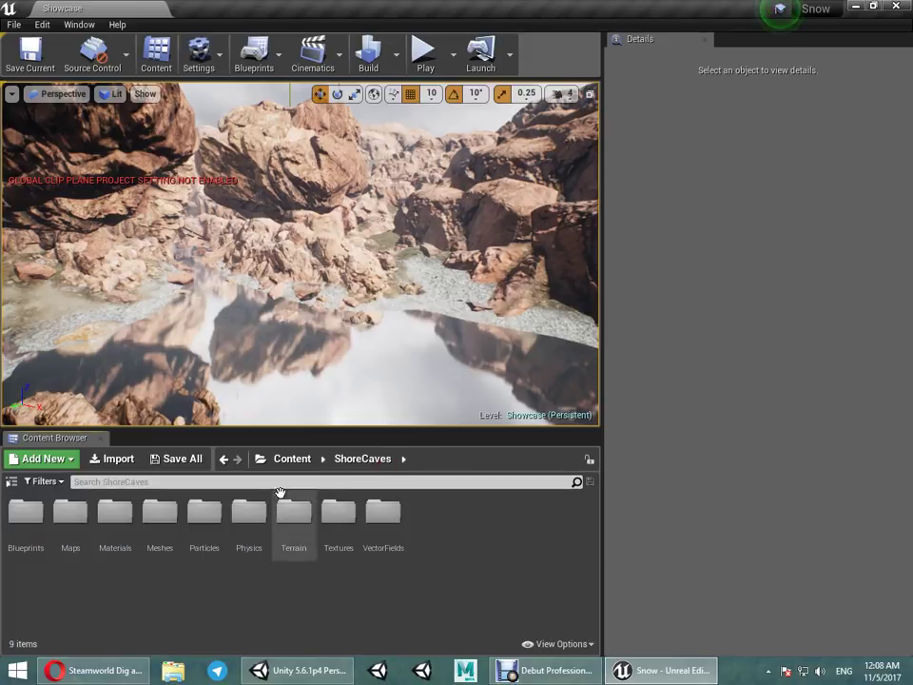
{"action": "double_click", "coordinate": [339, 518]}
{"action": "left_click", "coordinate": [38, 513]}
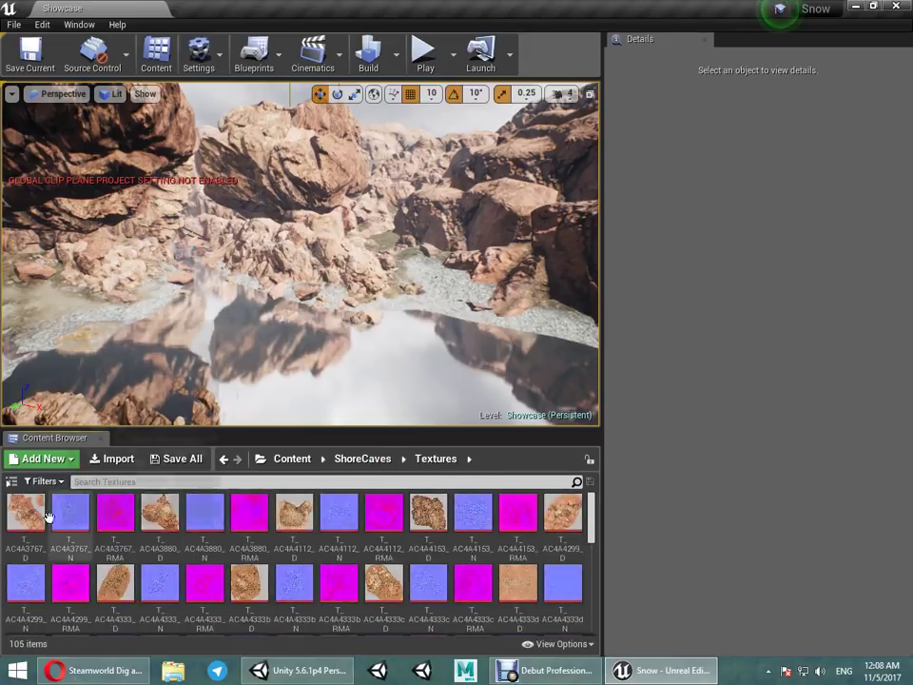
{"action": "scroll", "coordinate": [447, 545], "scroll_direction": "down", "scroll_amount": 4}
{"action": "scroll", "coordinate": [418, 532], "scroll_direction": "down", "scroll_amount": 4}
{"action": "scroll", "coordinate": [456, 561], "scroll_direction": "down", "scroll_amount": 2}
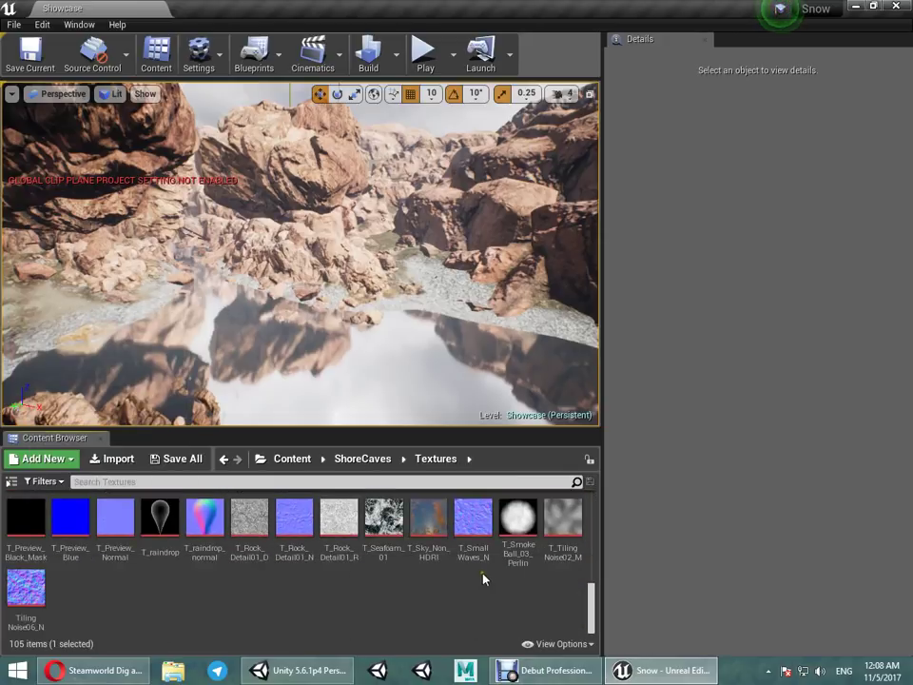
{"action": "left_click", "coordinate": [29, 588], "text": "shift"}
Step: Bulk Export the selected textures into the Desktop SHoreCave folder
{"action": "right_click", "coordinate": [32, 594]}
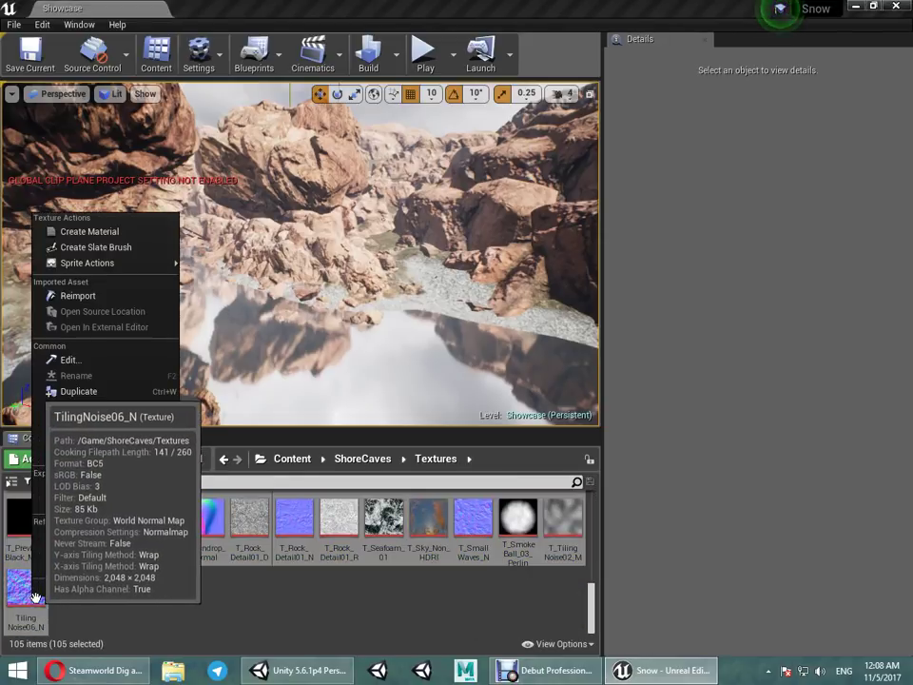
{"action": "mouse_move", "coordinate": [143, 438]}
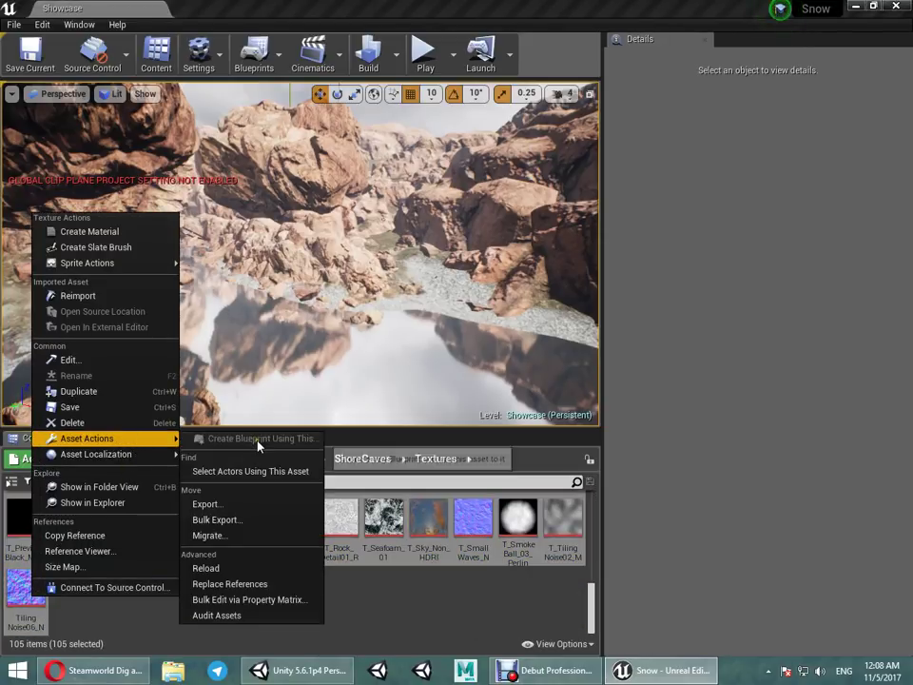
{"action": "left_click", "coordinate": [239, 520]}
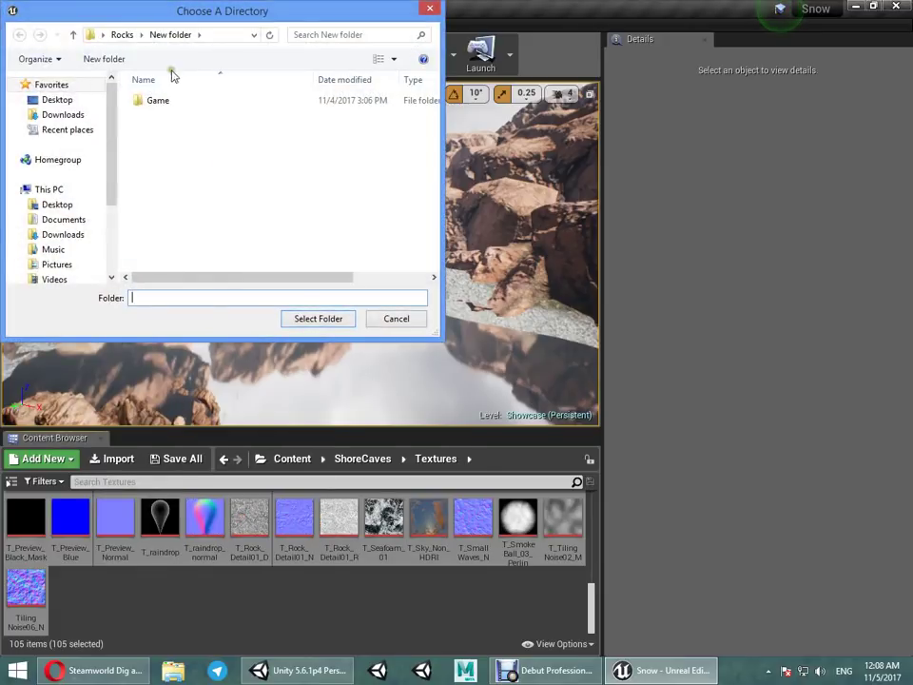
{"action": "left_click", "coordinate": [57, 99]}
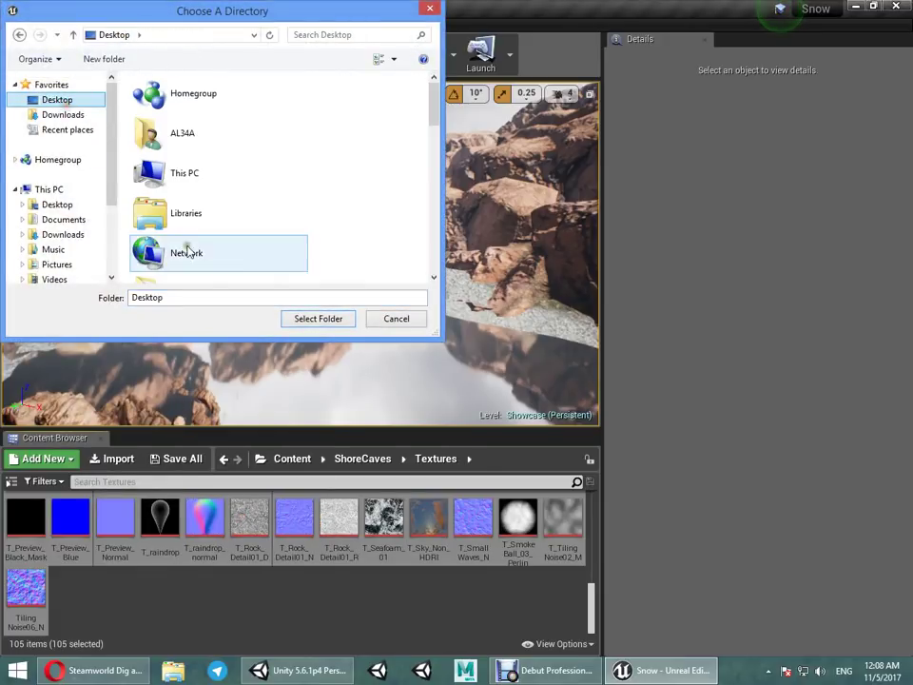
{"action": "left_click", "coordinate": [186, 251]}
{"action": "key", "text": "s"}
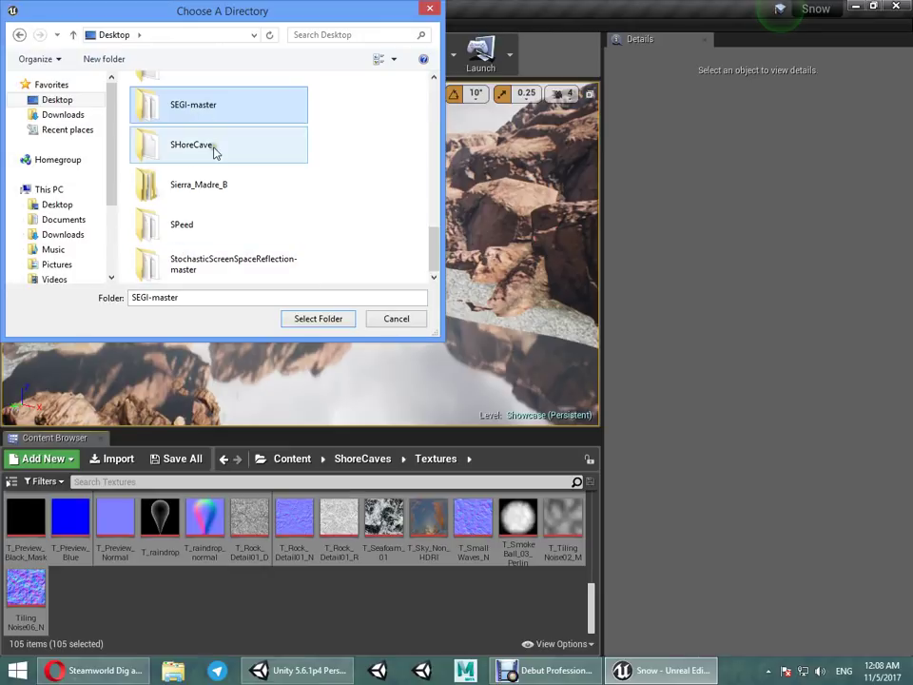
{"action": "left_click", "coordinate": [198, 153]}
{"action": "double_click", "coordinate": [181, 152]}
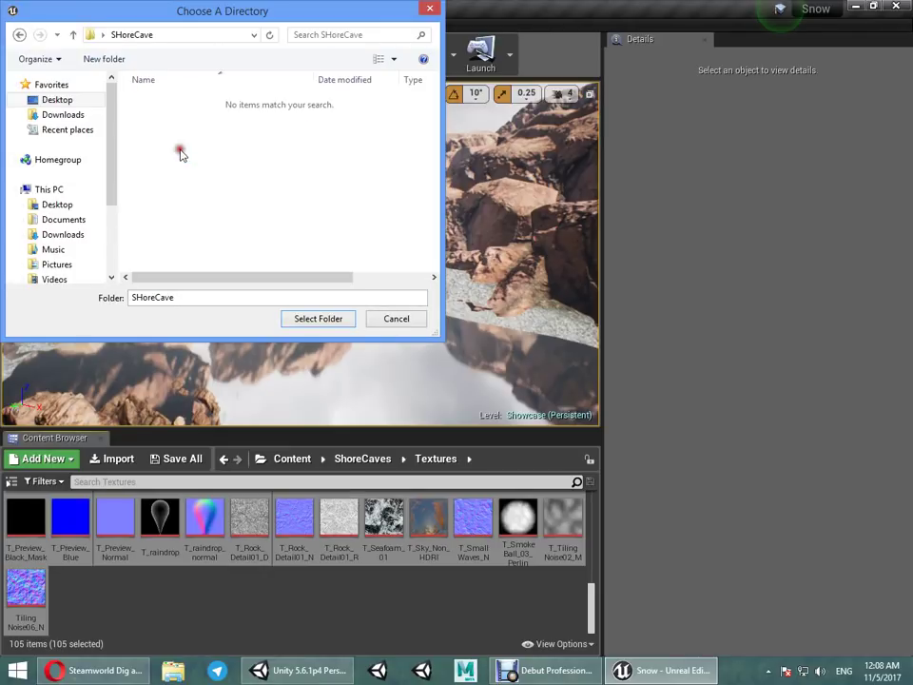
{"action": "left_click", "coordinate": [295, 320]}
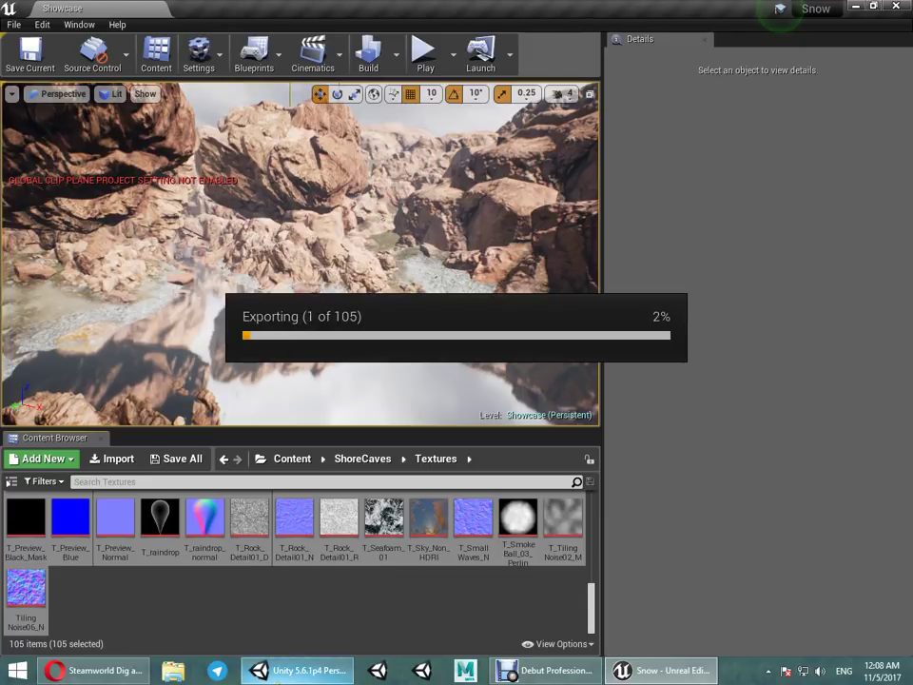
Step: In Unity 5.6, select the Rocks folder inside Barrel and cancel its deletion
{"action": "left_click", "coordinate": [277, 669]}
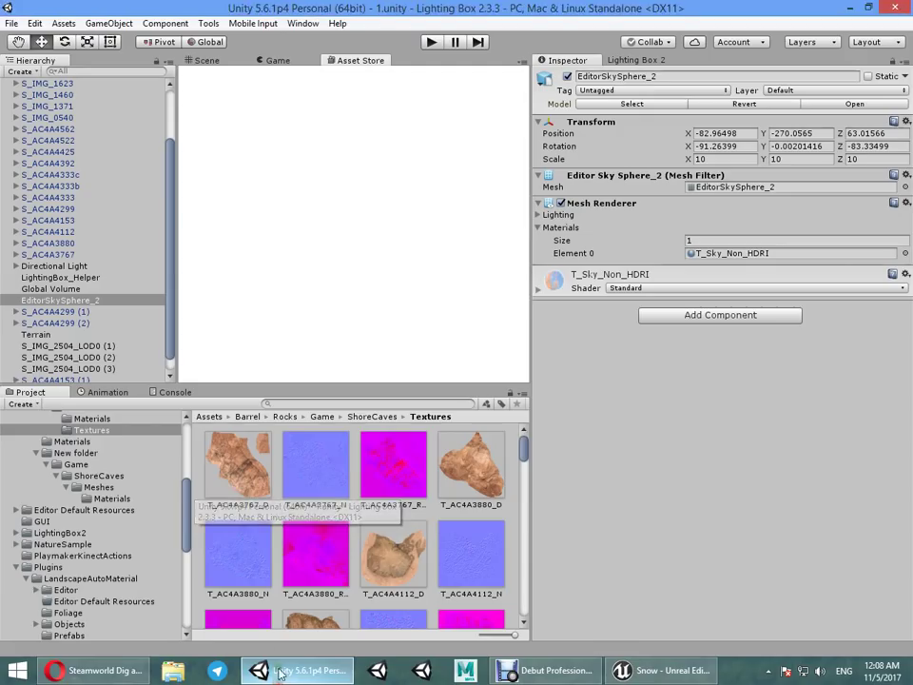
{"action": "scroll", "coordinate": [65, 505], "scroll_direction": "up", "scroll_amount": 5}
{"action": "left_click", "coordinate": [48, 495]}
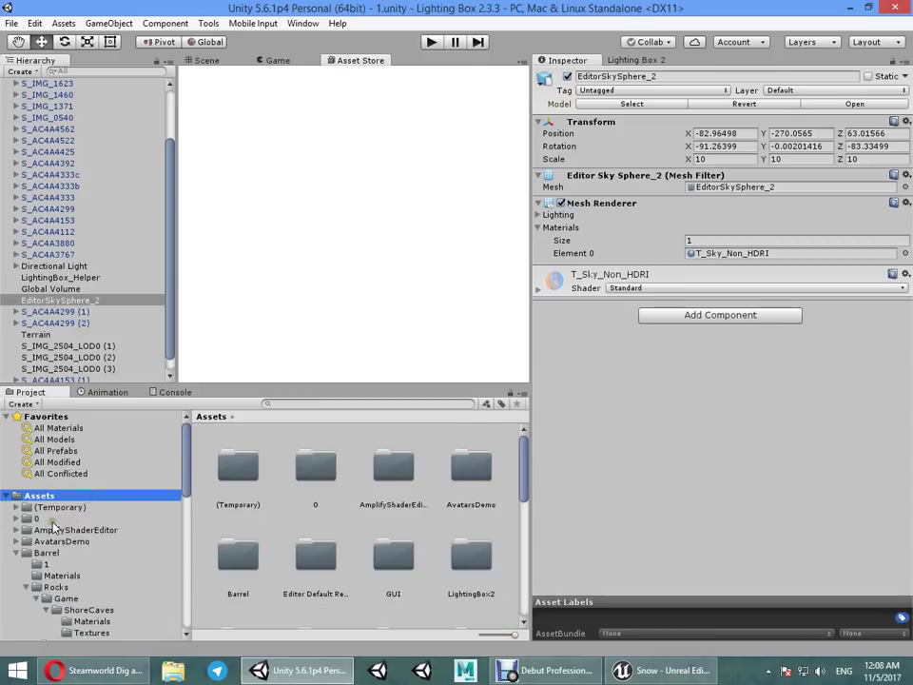
{"action": "key", "text": "Down"}
{"action": "key", "text": "Down"}
{"action": "key", "text": "Down"}
{"action": "key", "text": "Down"}
{"action": "key", "text": "Down"}
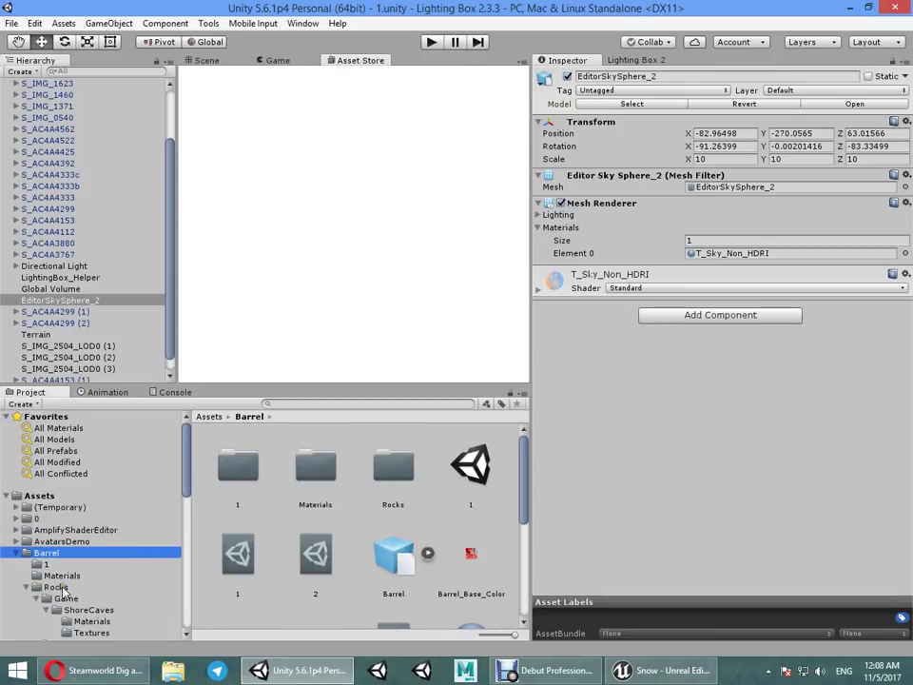
{"action": "left_click", "coordinate": [59, 587]}
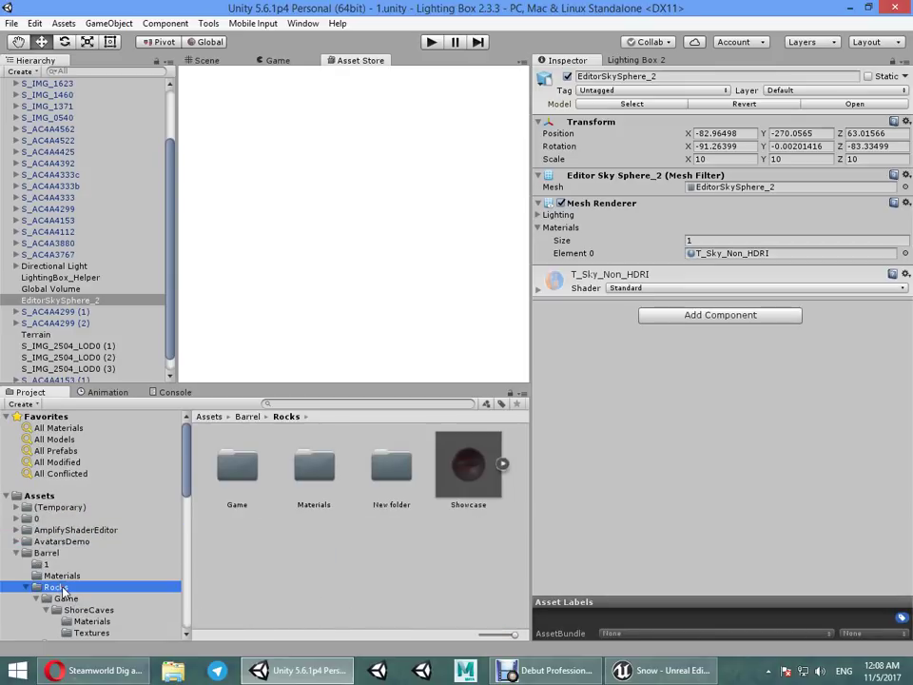
{"action": "key", "text": "Delete"}
{"action": "key", "text": "Escape"}
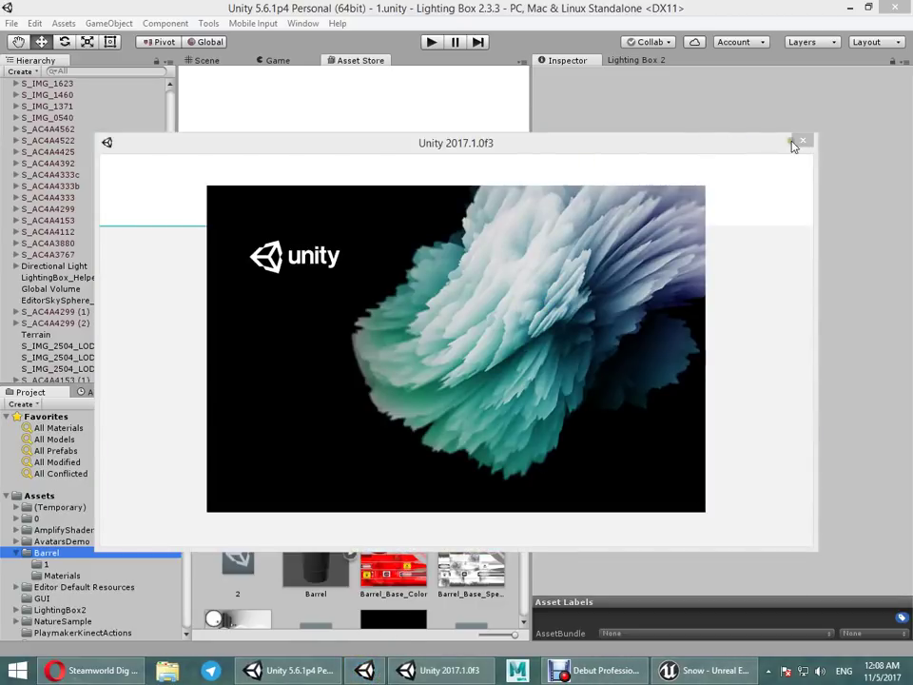
Step: Close the Unity 2017.1 launcher and open Realtime ArchViz Lighting LB2.4, continuing past the version warning
{"action": "left_click", "coordinate": [801, 143]}
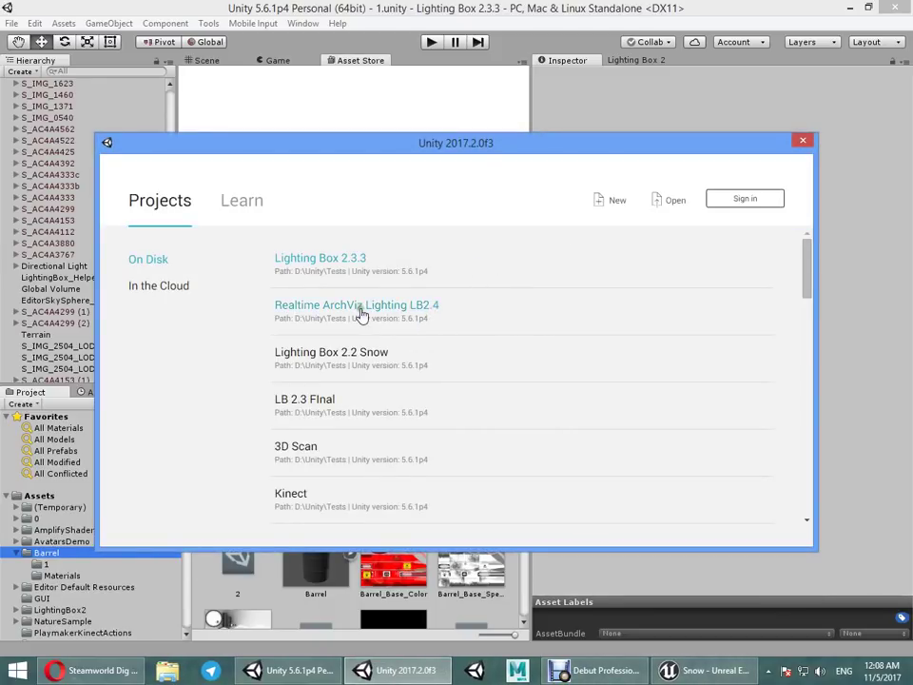
{"action": "left_click", "coordinate": [424, 313]}
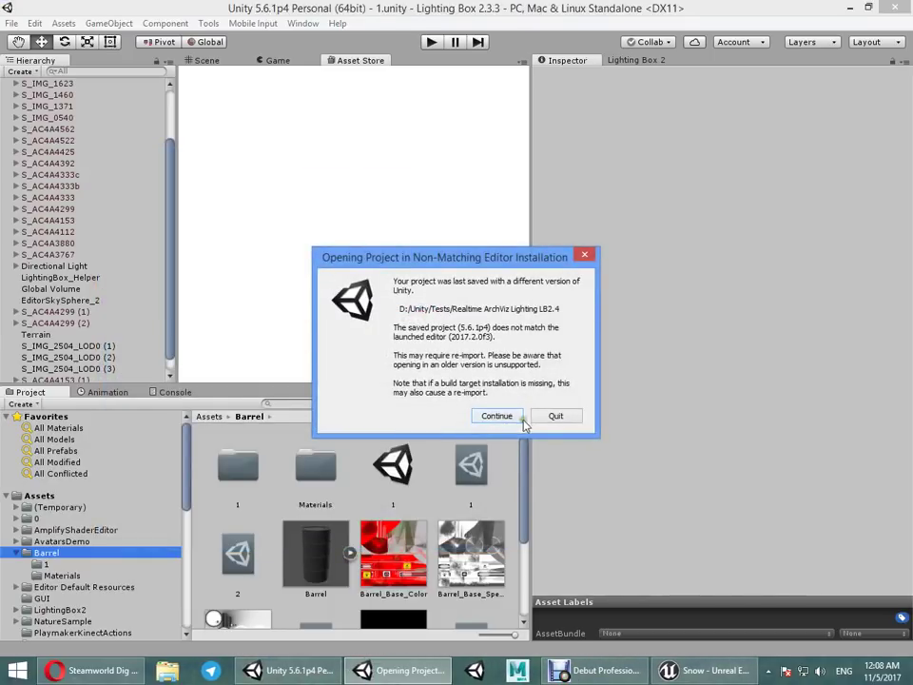
{"action": "left_click", "coordinate": [497, 418]}
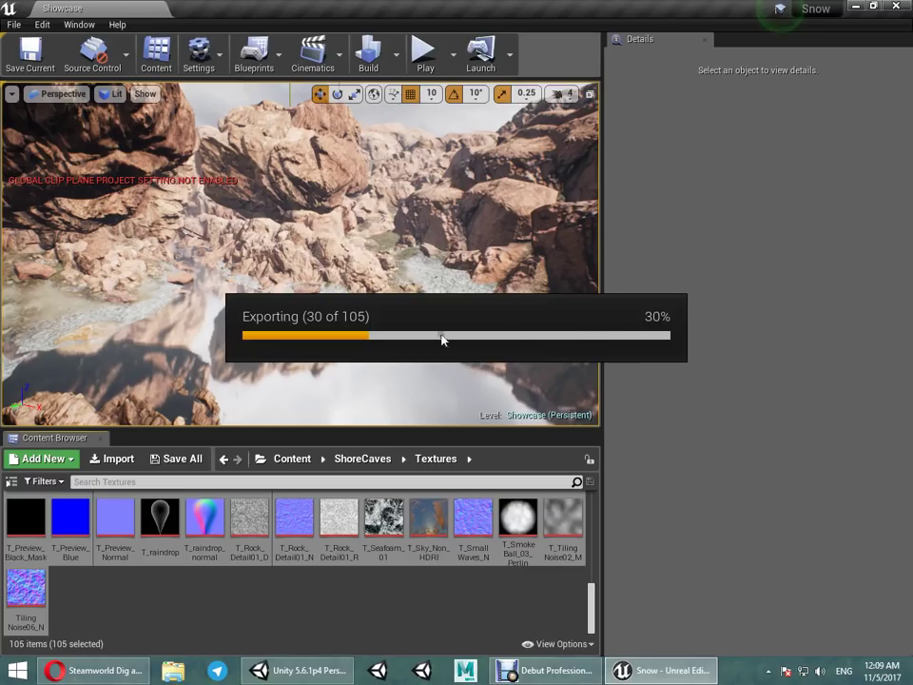
Step: Switch to Unity, close the extra editor window and approve the automatic script API upgrade
{"action": "left_click", "coordinate": [295, 668]}
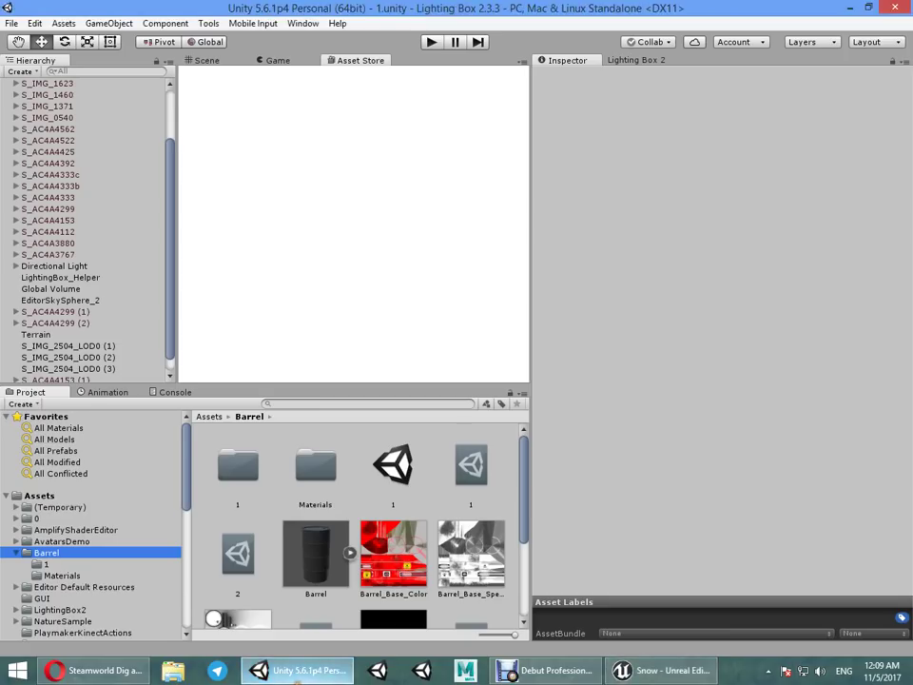
{"action": "right_click", "coordinate": [295, 661]}
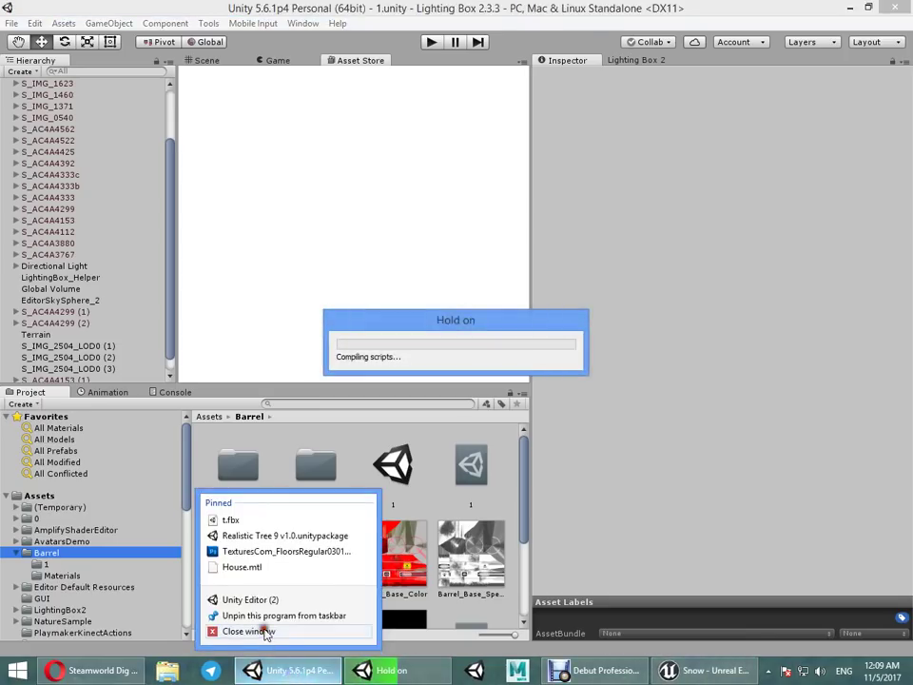
{"action": "left_click", "coordinate": [267, 632]}
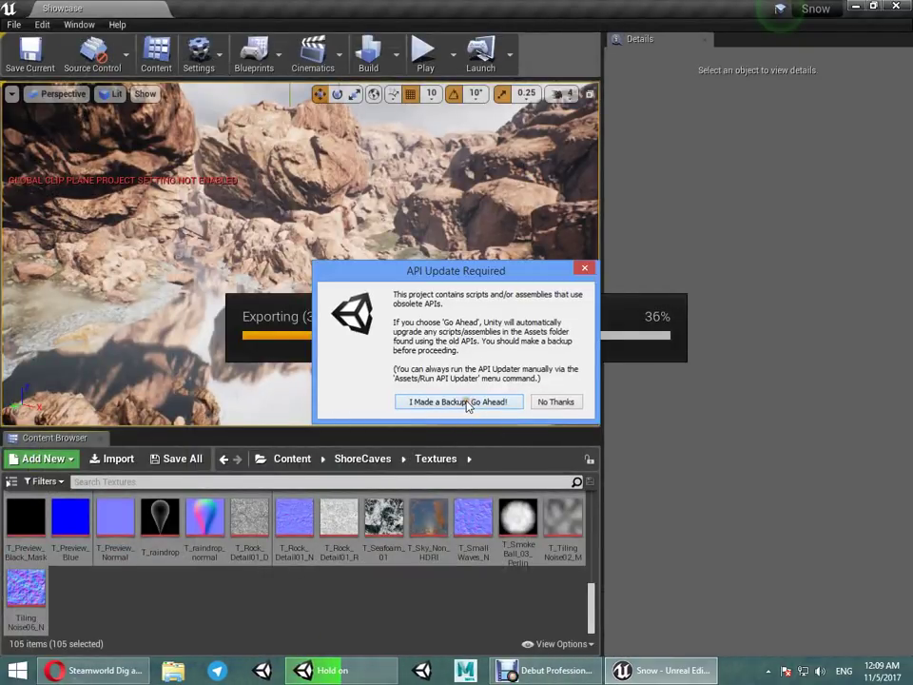
{"action": "left_click", "coordinate": [467, 402]}
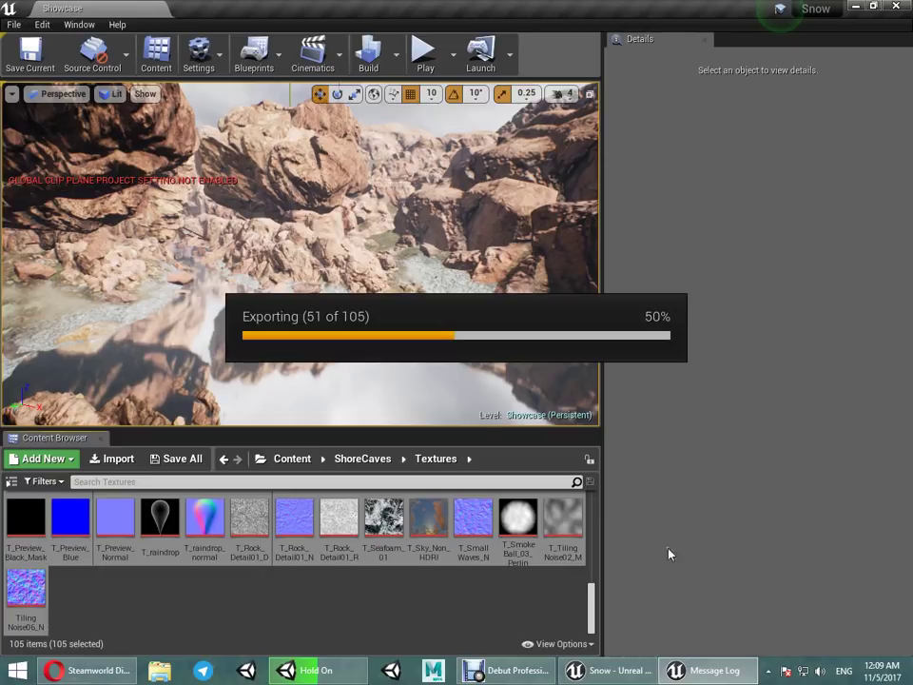
Step: Return to Unreal's Message Log, then use the volume and taskbar context menus
{"action": "left_click", "coordinate": [711, 672]}
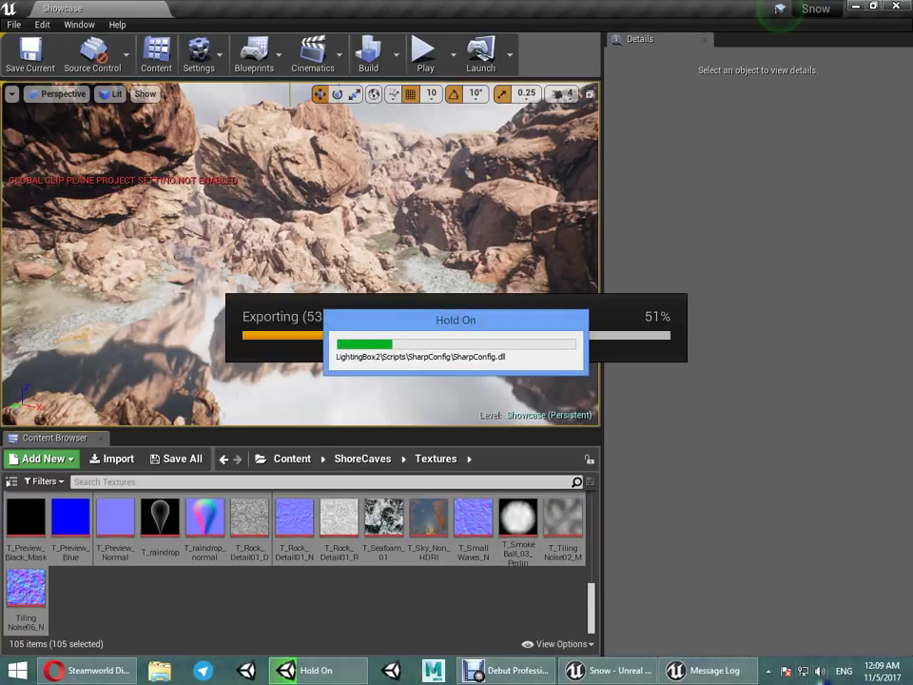
{"action": "right_click", "coordinate": [820, 670]}
{"action": "left_click", "coordinate": [815, 650]}
{"action": "right_click", "coordinate": [820, 670]}
{"action": "left_click", "coordinate": [801, 654]}
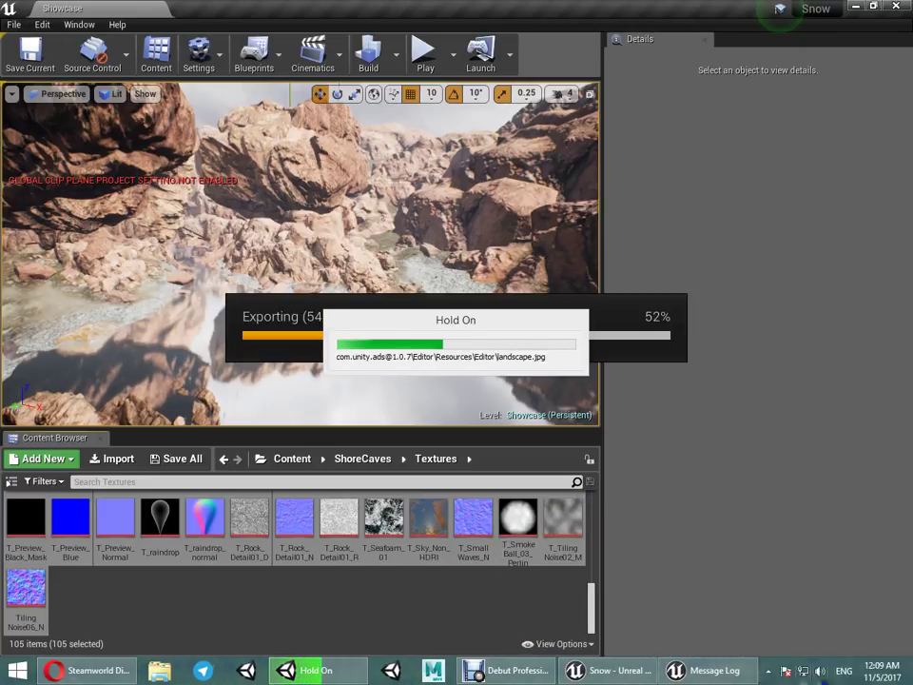
{"action": "right_click", "coordinate": [820, 670]}
{"action": "right_click", "coordinate": [761, 671]}
Step: Inspect Memory, Disk 1 and Disk 0 usage on Task Manager's Performance tab, then close it
{"action": "left_click", "coordinate": [789, 637]}
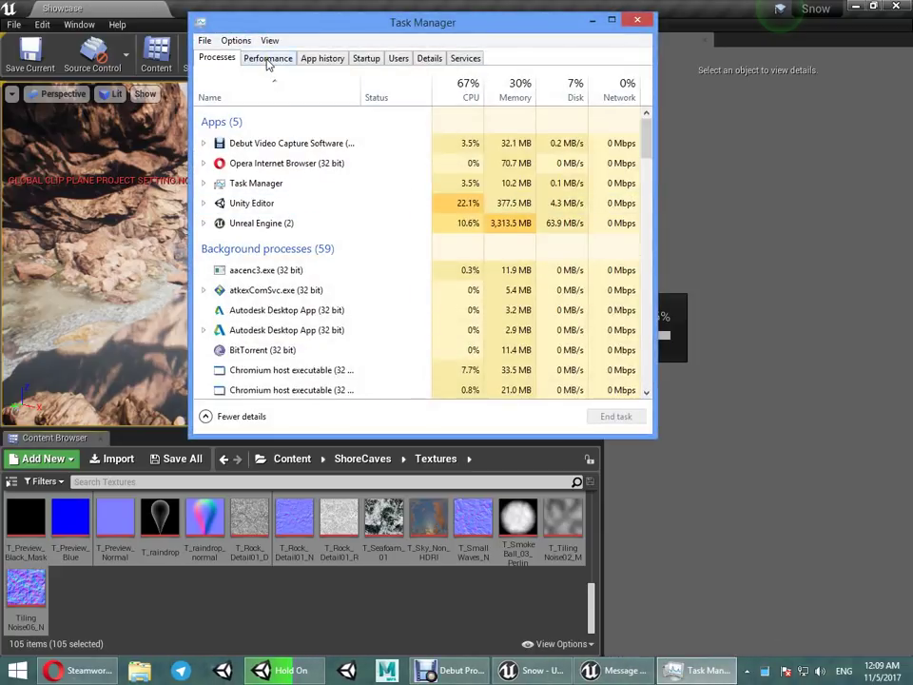
{"action": "left_click", "coordinate": [267, 59]}
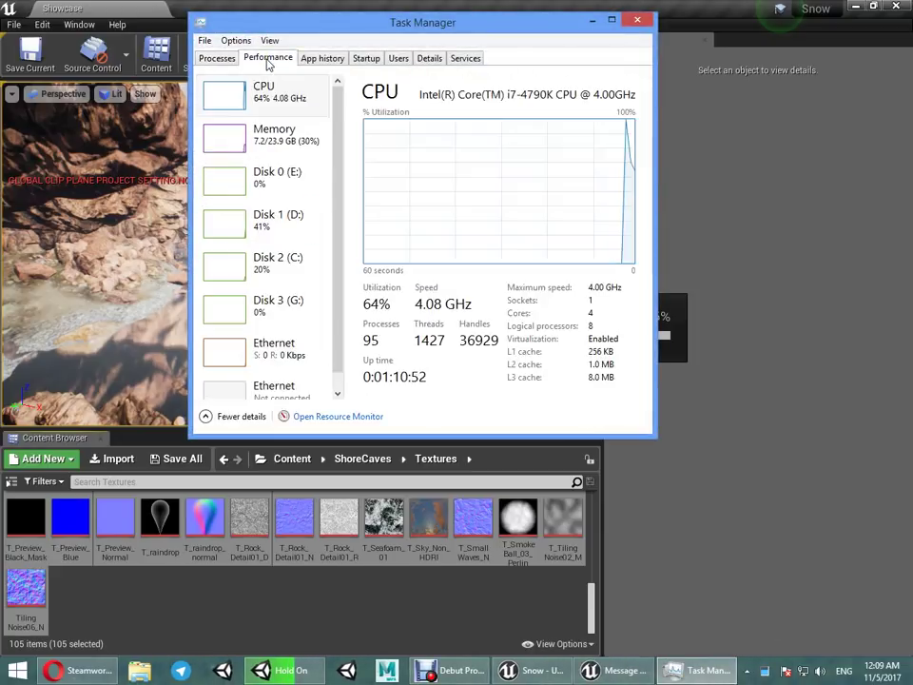
{"action": "left_click", "coordinate": [256, 142]}
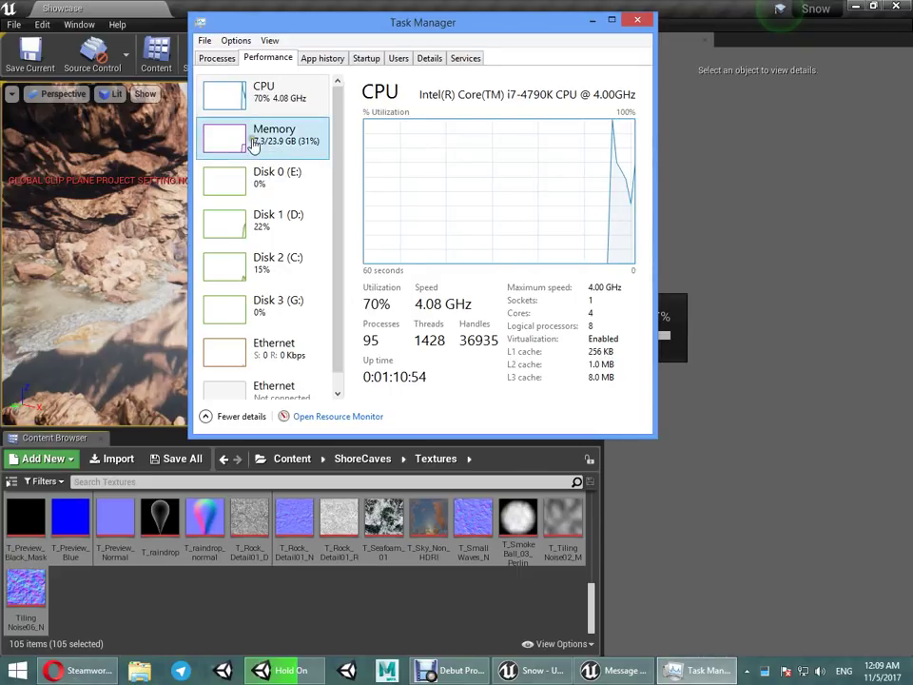
{"action": "left_click", "coordinate": [268, 224]}
{"action": "left_click", "coordinate": [259, 185]}
{"action": "left_click", "coordinate": [254, 147]}
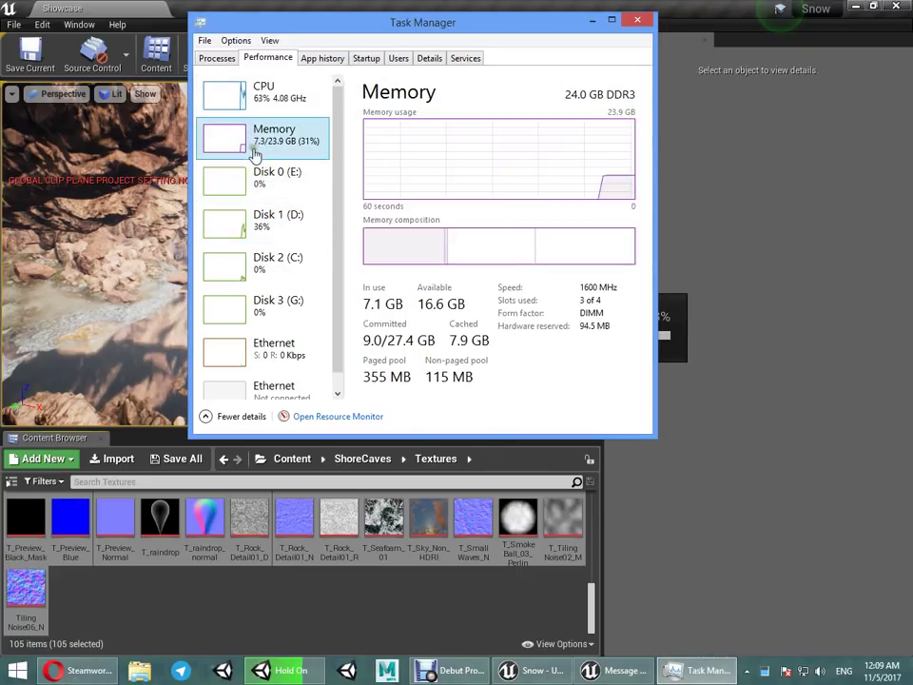
{"action": "left_click", "coordinate": [636, 21]}
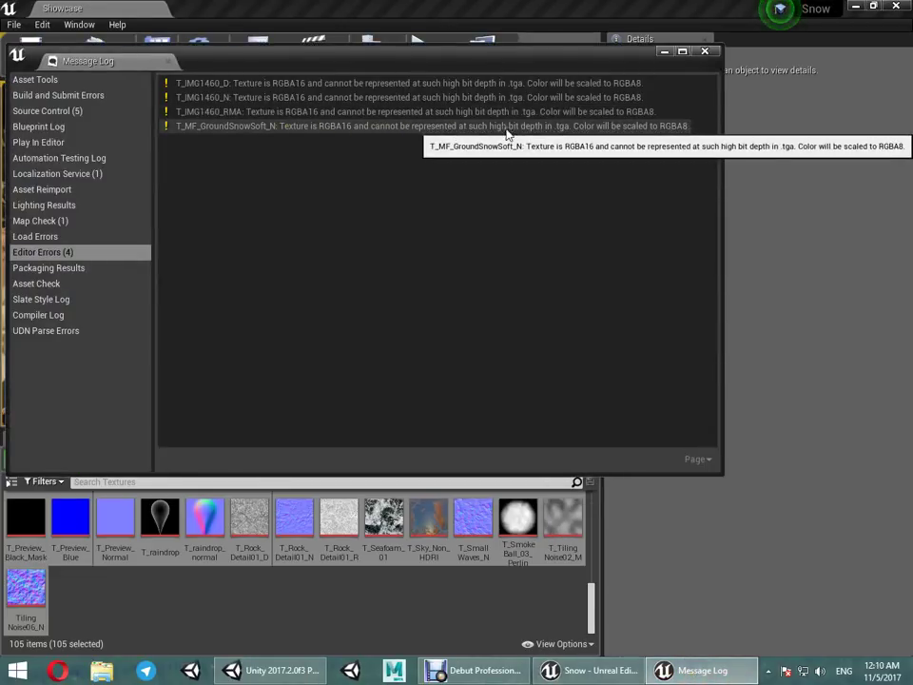
Step: Close Unreal's Message Log and drag the SHoreCave desktop folder into Unity's Assets
{"action": "left_click", "coordinate": [704, 50]}
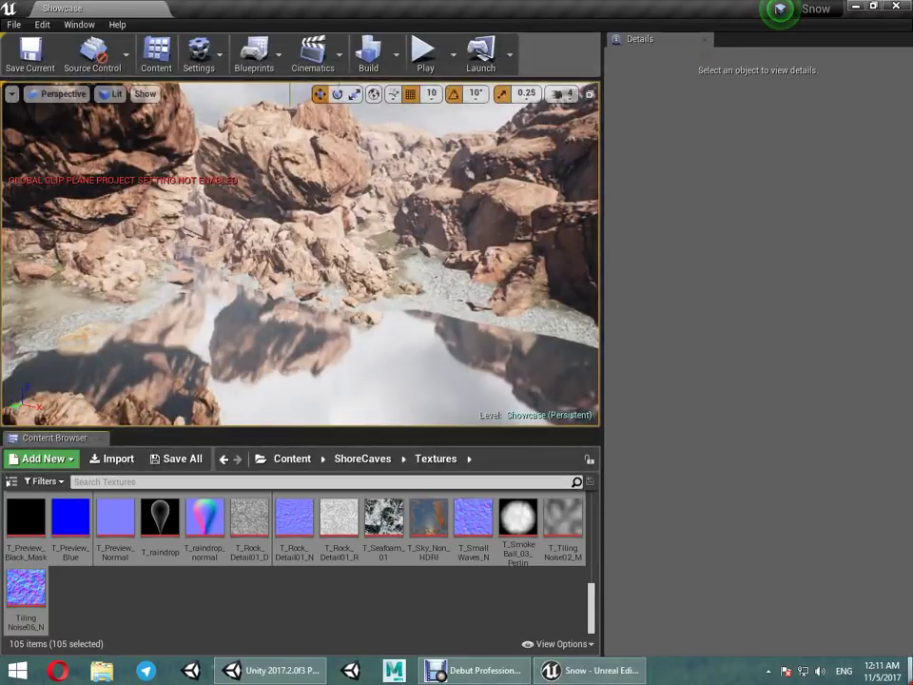
{"action": "key", "text": "super+d"}
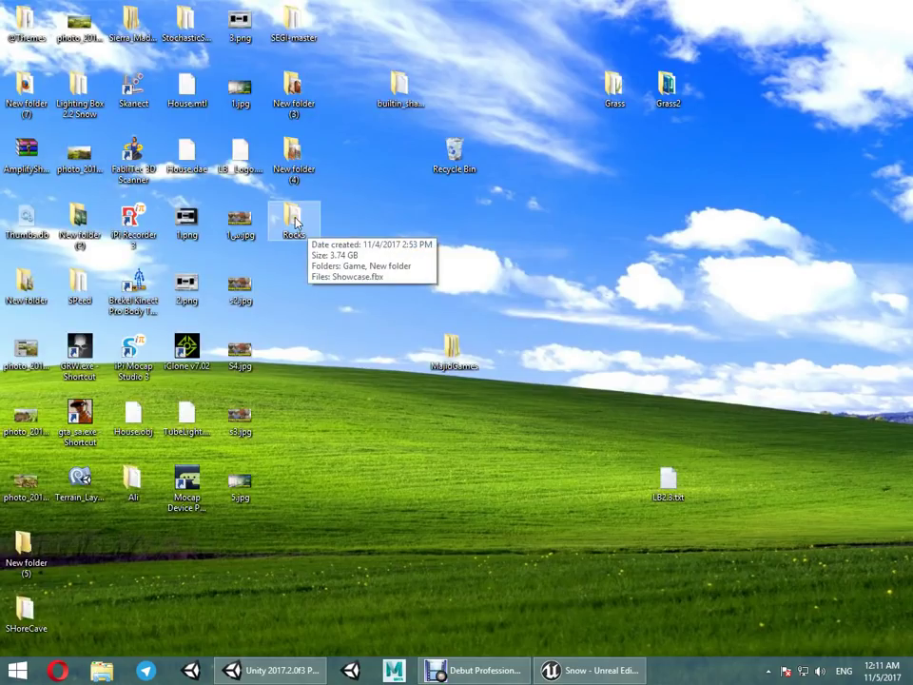
{"action": "mouse_move", "coordinate": [21, 610]}
{"action": "left_mouse_down"}
{"action": "mouse_move", "coordinate": [301, 650]}
{"action": "mouse_move", "coordinate": [83, 488]}
{"action": "left_mouse_up"}
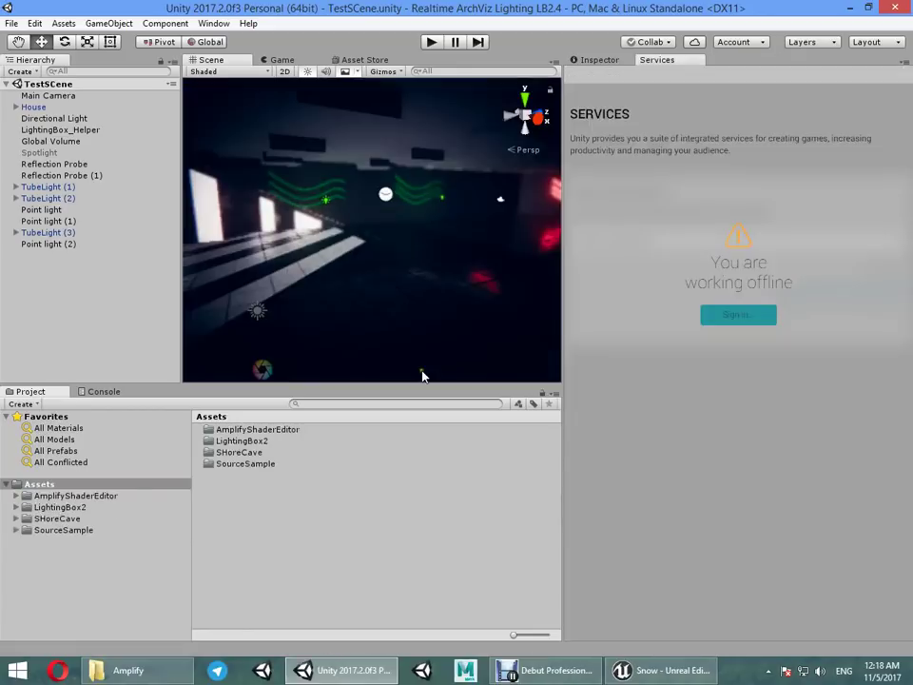
Step: Open the SHoreCave assets folder and start a new empty scene
{"action": "double_click", "coordinate": [238, 451]}
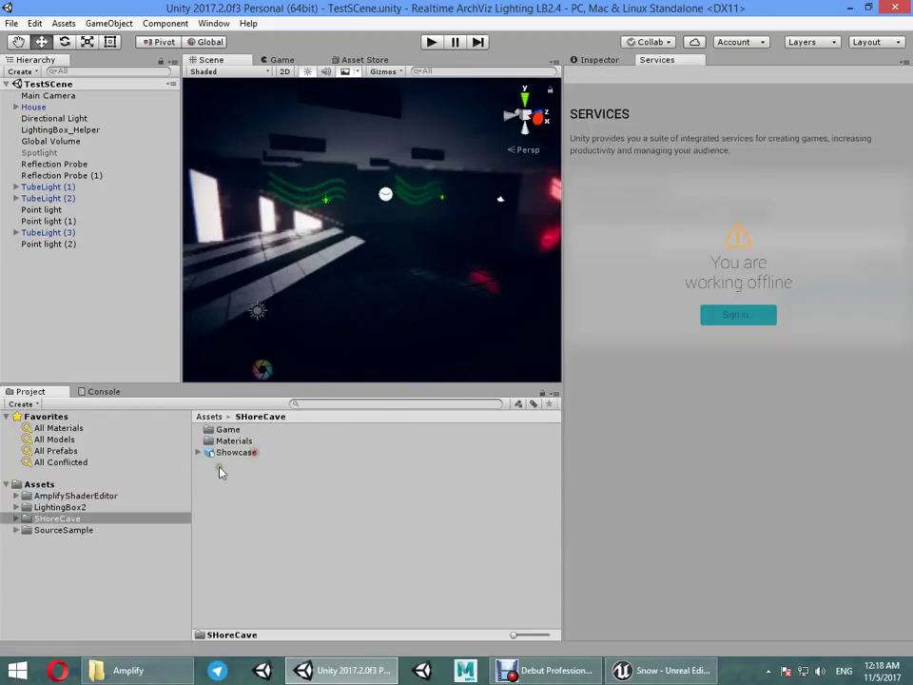
{"action": "key", "text": "ctrl+n"}
{"action": "mouse_move", "coordinate": [319, 267]}
{"action": "left_mouse_down", "text": "alt"}
{"action": "mouse_move", "coordinate": [331, 247]}
{"action": "mouse_move", "coordinate": [316, 237]}
{"action": "left_mouse_up", "text": "alt"}
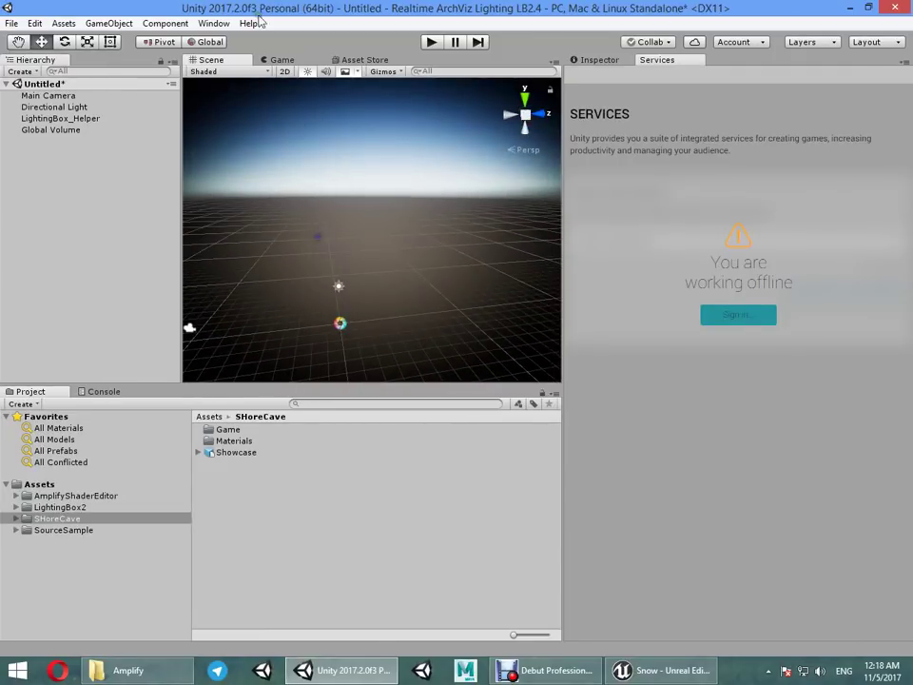
Step: Dock the Lighting Box 2 panel beside the Inspector and close the Services tab
{"action": "left_click", "coordinate": [213, 23]}
{"action": "left_click", "coordinate": [245, 97]}
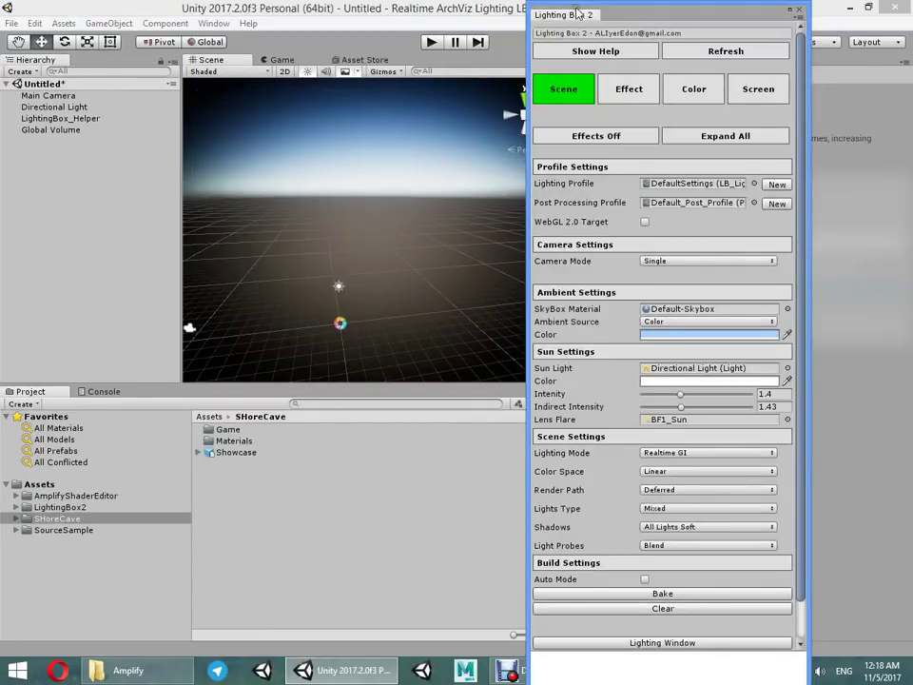
{"action": "left_click_drag", "start_coordinate": [580, 21], "coordinate": [780, 61]}
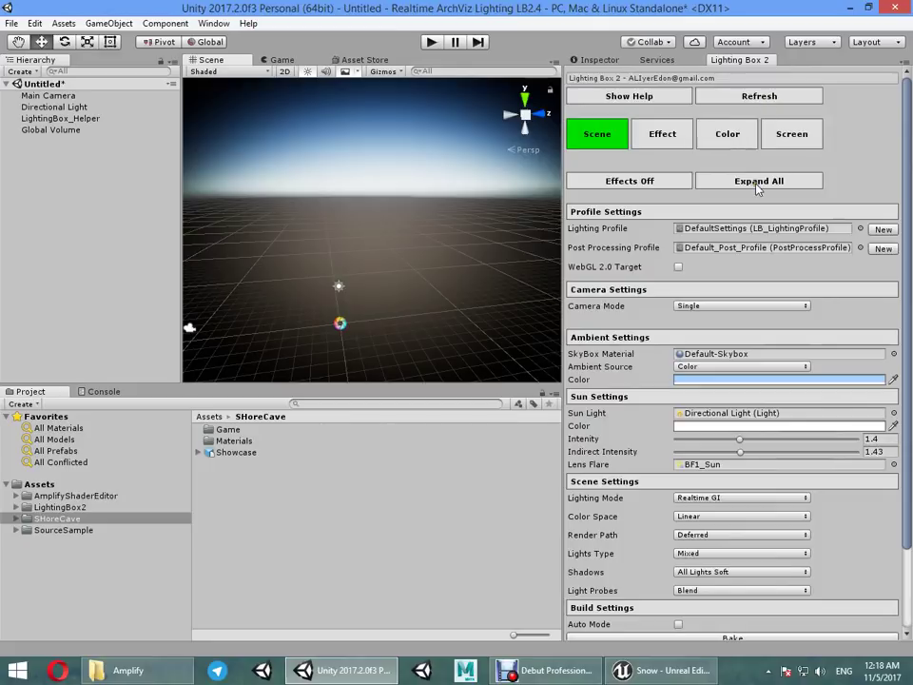
{"action": "right_click", "coordinate": [684, 59]}
{"action": "left_click", "coordinate": [723, 100]}
{"action": "right_click", "coordinate": [687, 59]}
{"action": "left_click", "coordinate": [720, 83]}
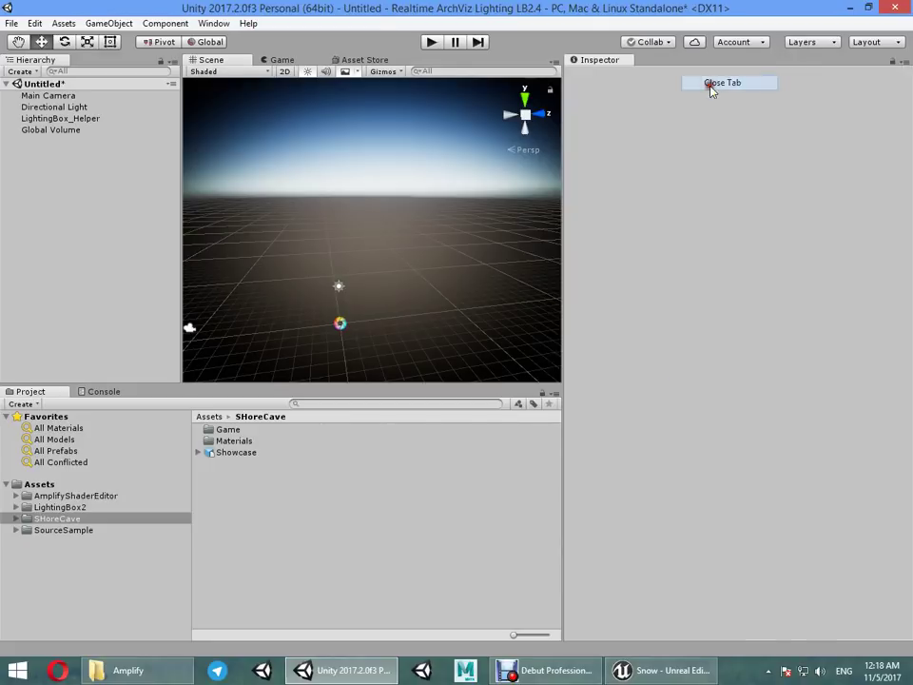
{"action": "left_click", "coordinate": [213, 23]}
{"action": "left_click", "coordinate": [265, 96]}
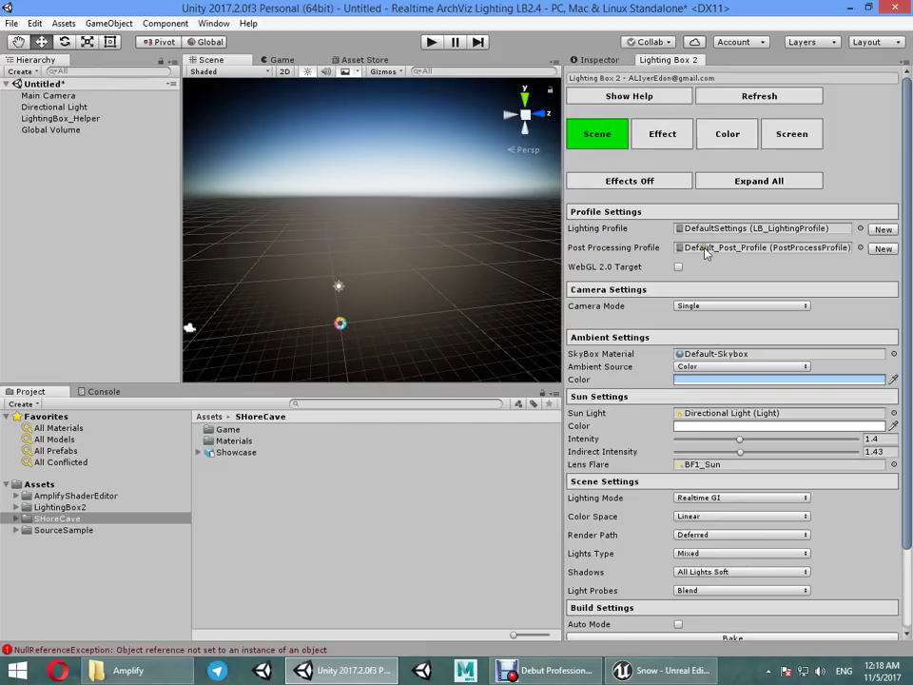
Step: Start a new lighting profile and save the scene as ShoreCave in the SHoreCave folder
{"action": "left_click", "coordinate": [883, 231]}
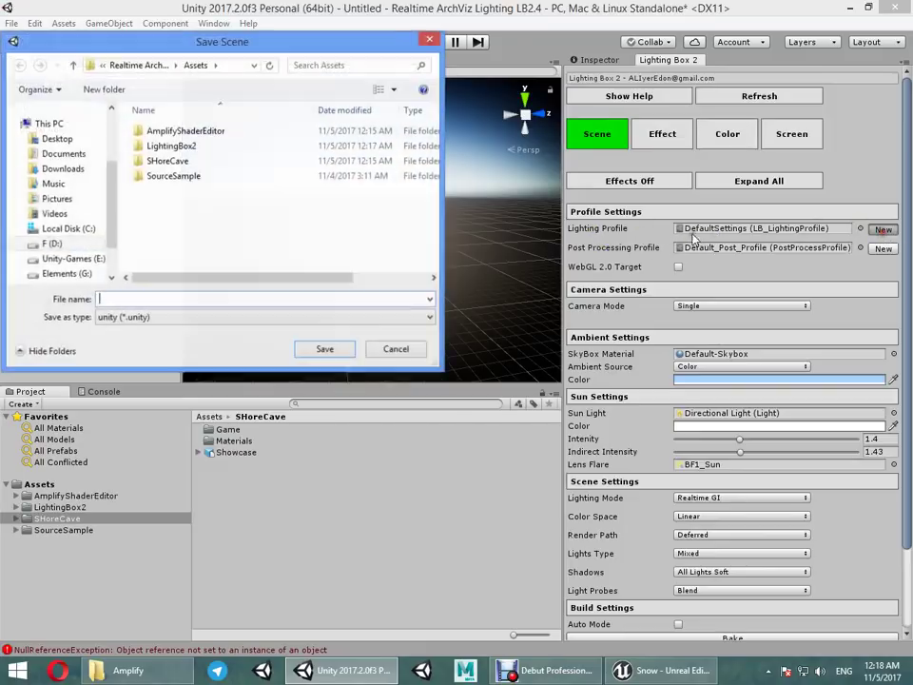
{"action": "double_click", "coordinate": [195, 162]}
{"action": "left_click", "coordinate": [146, 298]}
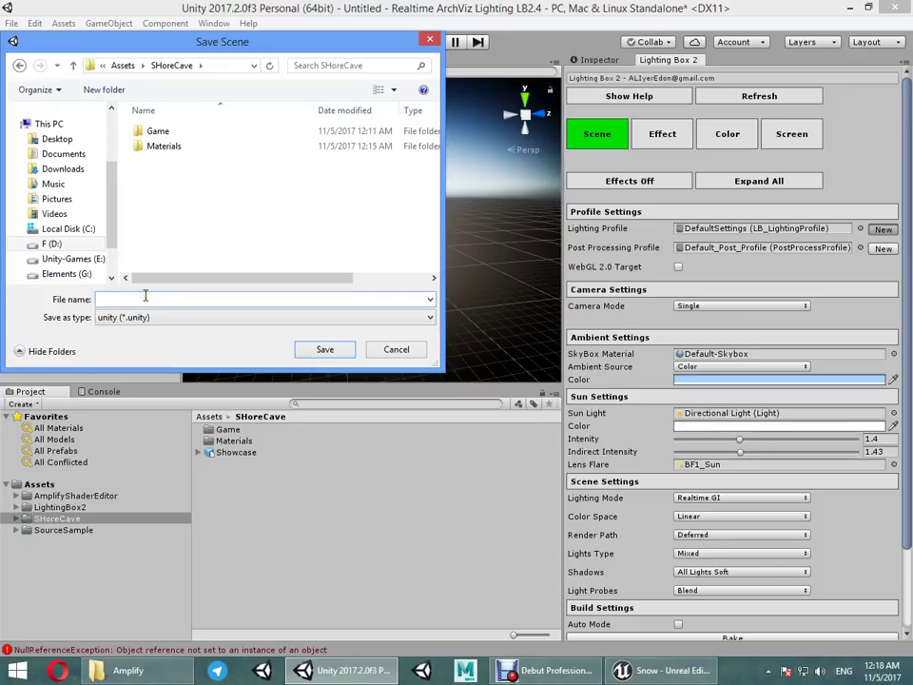
{"action": "type", "text": "ShoreCave"}
{"action": "key", "text": "Return"}
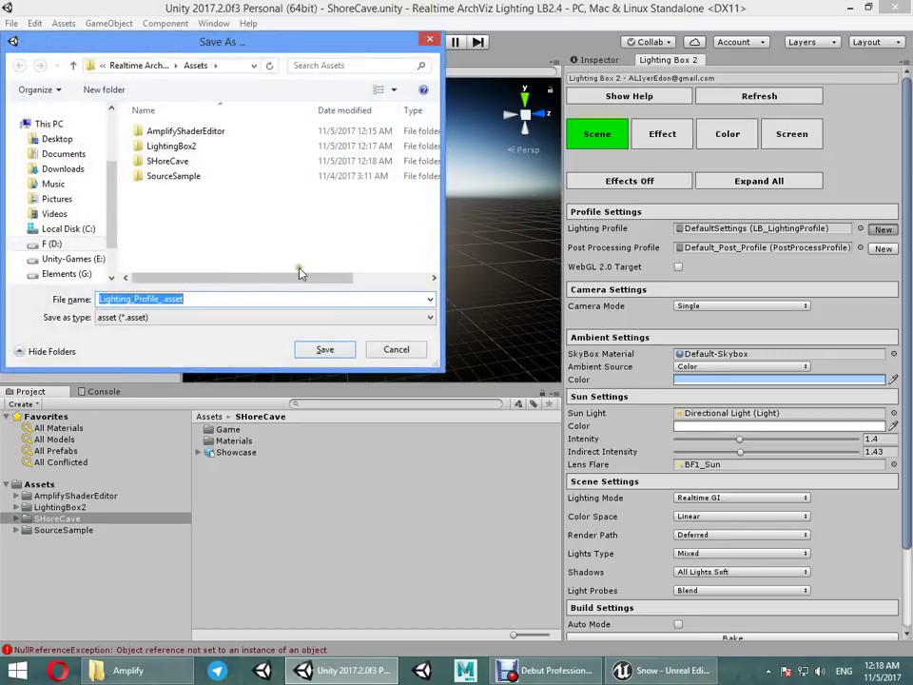
Step: Create a Profiles folder and save Lighting_Profile_ShoreCave inside it
{"action": "double_click", "coordinate": [167, 160]}
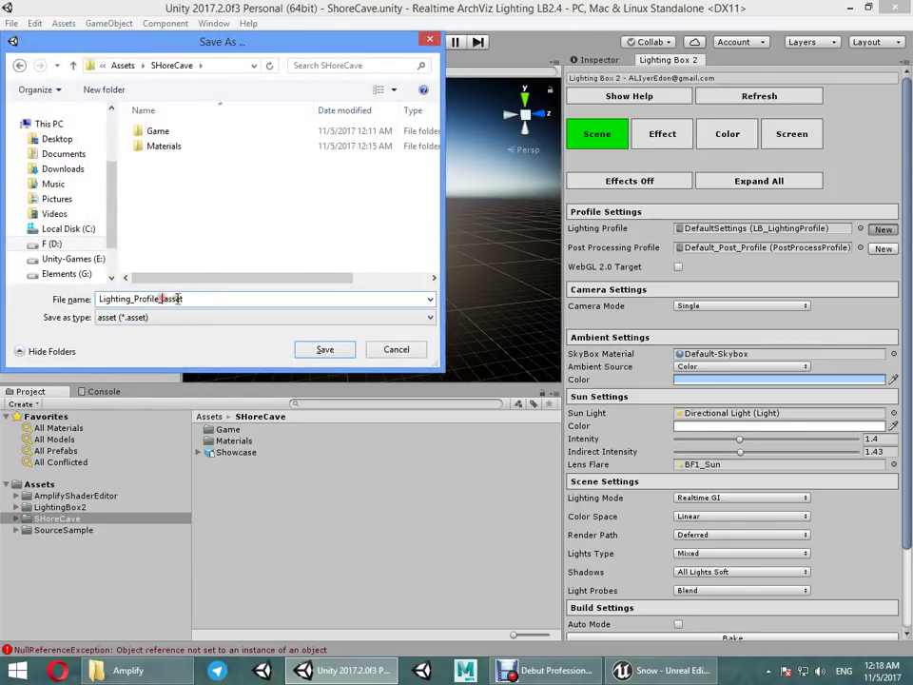
{"action": "left_click", "coordinate": [110, 90]}
{"action": "type", "text": "Pro"}
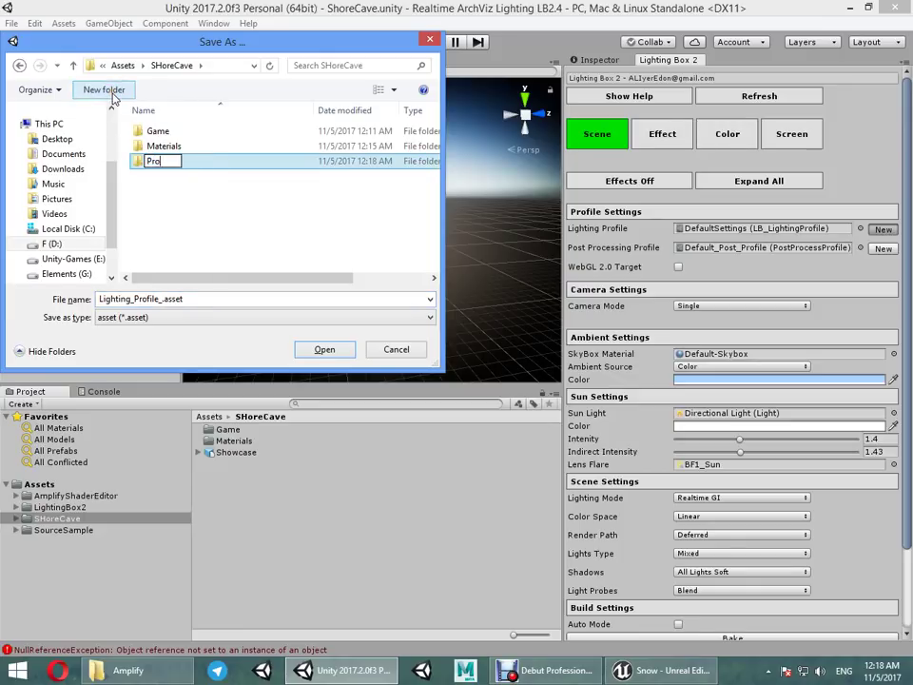
{"action": "type", "text": "s"}
{"action": "key", "text": "Return"}
{"action": "key", "text": "Return"}
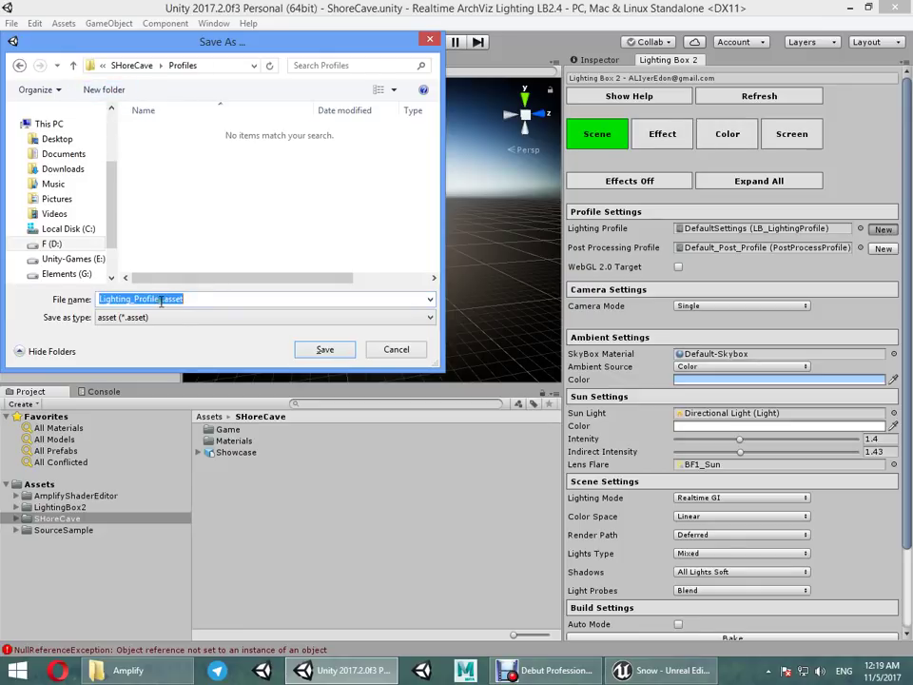
{"action": "left_click", "coordinate": [162, 299]}
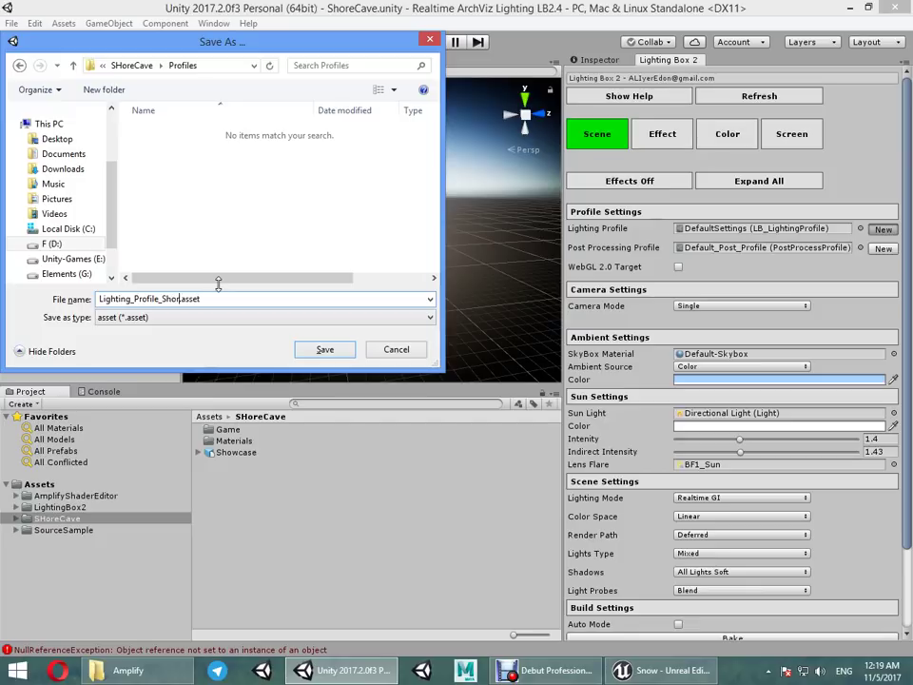
{"action": "key", "text": "Return"}
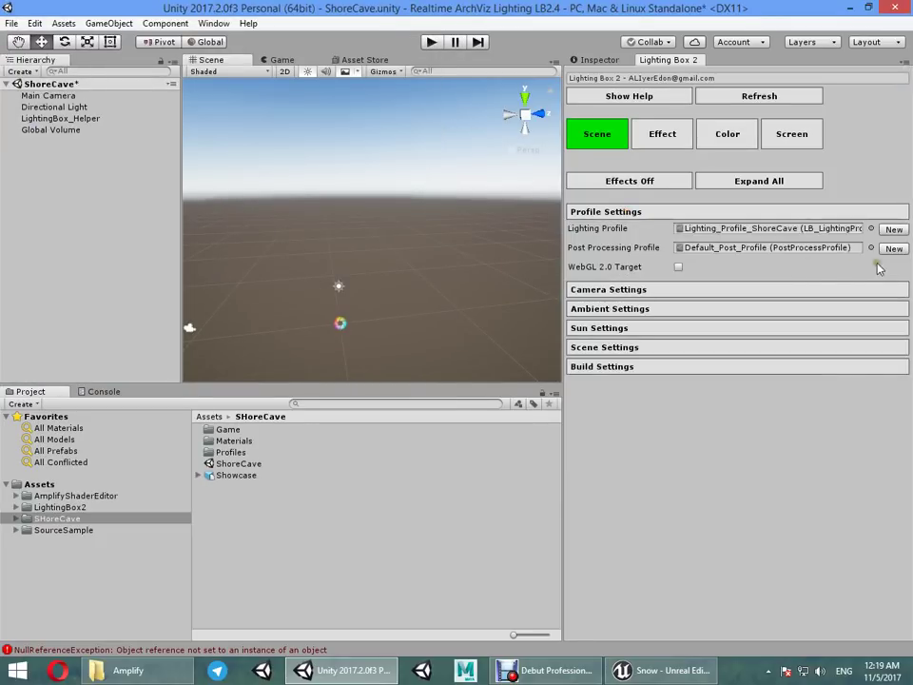
Step: Create a new post-processing profile saved as Post_Profile_ShoreCave in Profiles
{"action": "left_click", "coordinate": [894, 248]}
{"action": "double_click", "coordinate": [173, 160]}
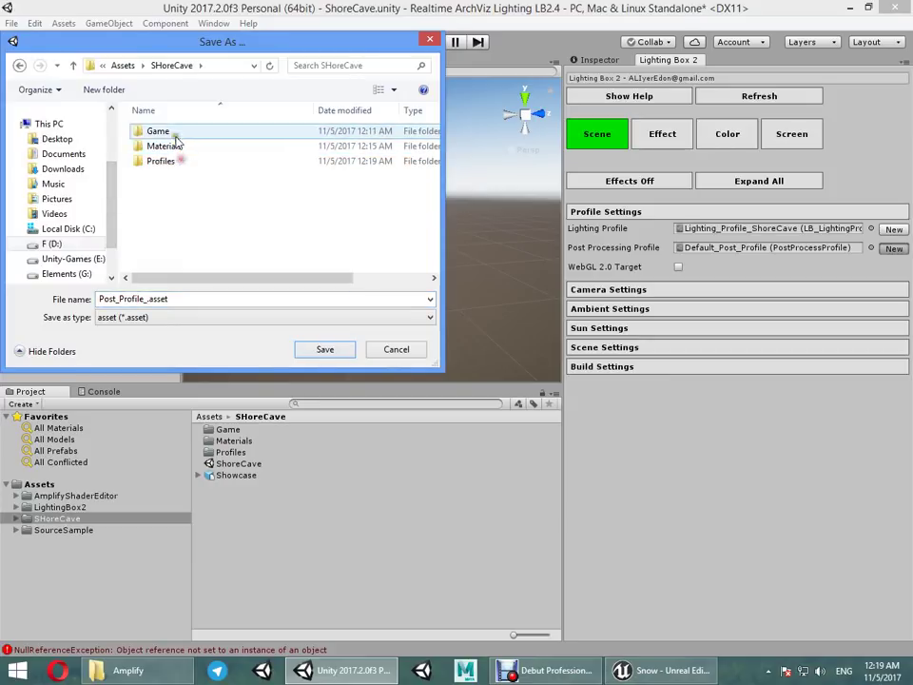
{"action": "double_click", "coordinate": [176, 161]}
{"action": "left_click", "coordinate": [145, 299]}
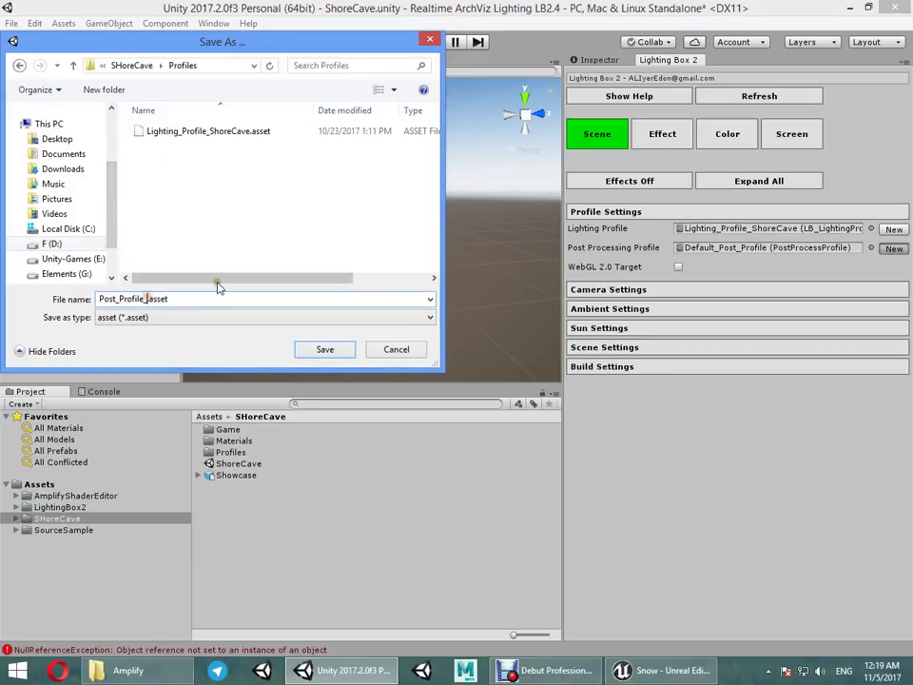
{"action": "type", "text": "ShoreCa"}
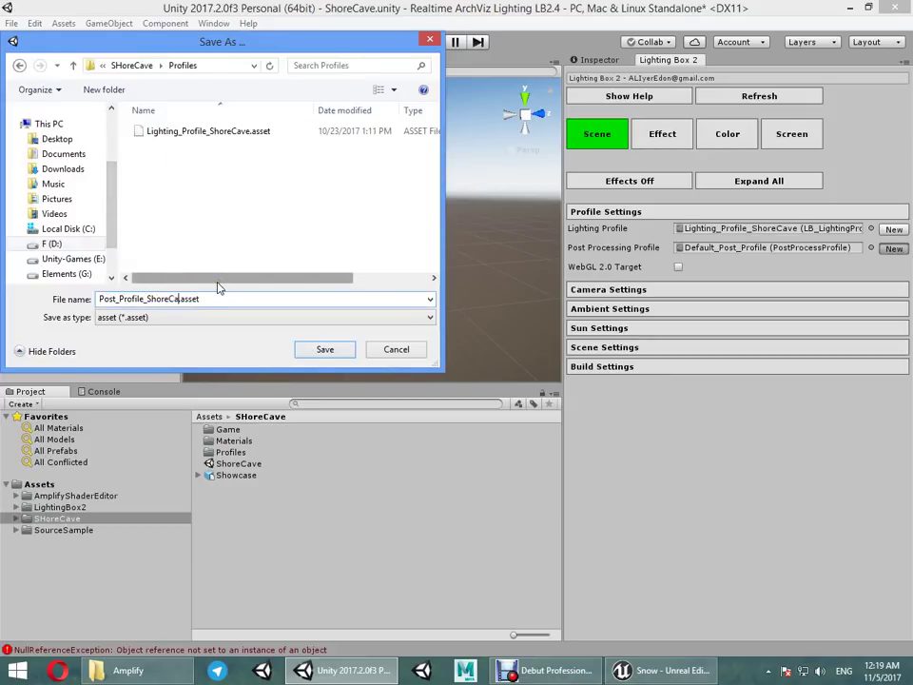
{"action": "type", "text": "ve"}
{"action": "key", "text": "Return"}
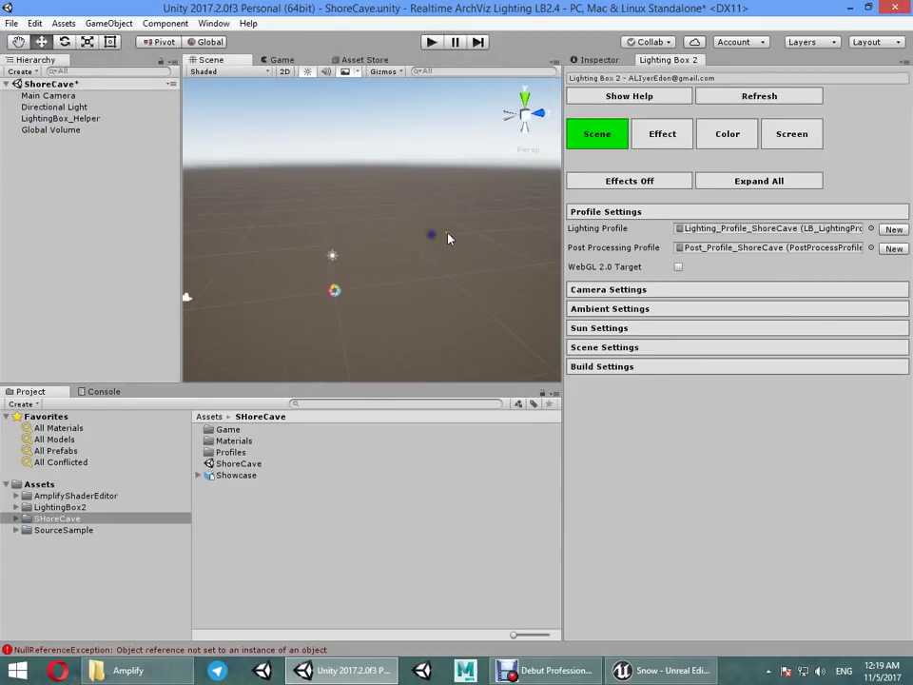
Step: Toggle post-processing effects on and off and inspect the Global Volume's overrides
{"action": "left_click", "coordinate": [647, 181]}
{"action": "left_click", "coordinate": [646, 180]}
{"action": "left_click", "coordinate": [647, 180]}
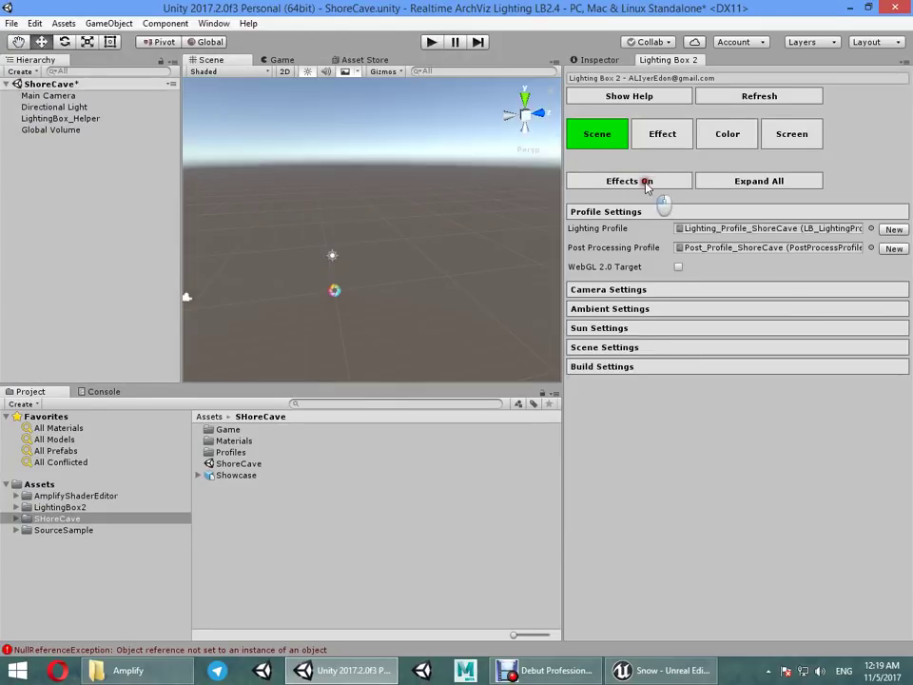
{"action": "left_click", "coordinate": [646, 181]}
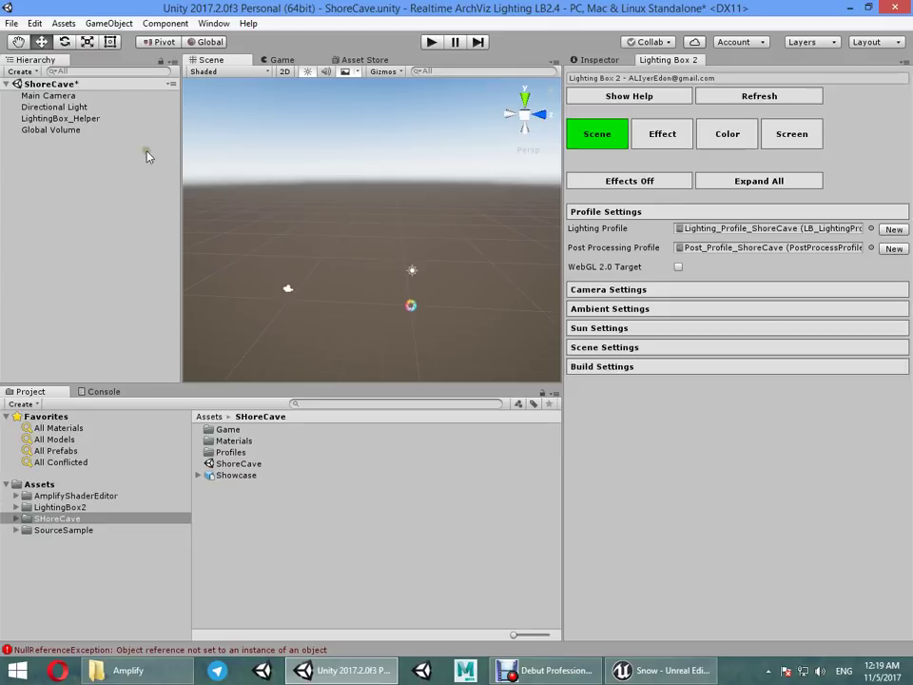
{"action": "left_click", "coordinate": [121, 129]}
{"action": "left_click", "coordinate": [618, 60]}
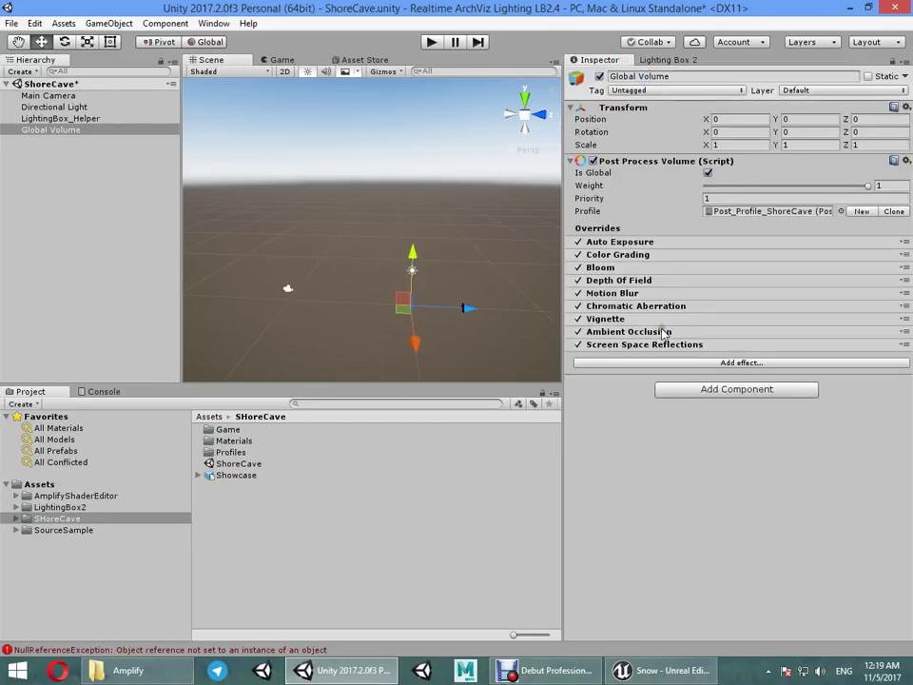
{"action": "left_click", "coordinate": [652, 59]}
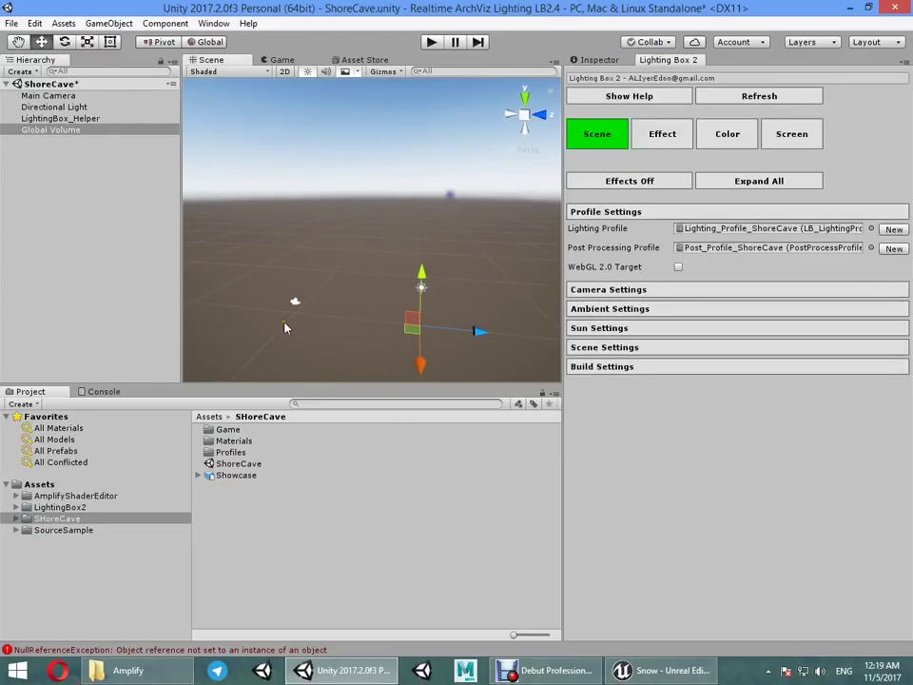
Step: Drag the Showcase model from the project assets into the scene
{"action": "left_click", "coordinate": [236, 474]}
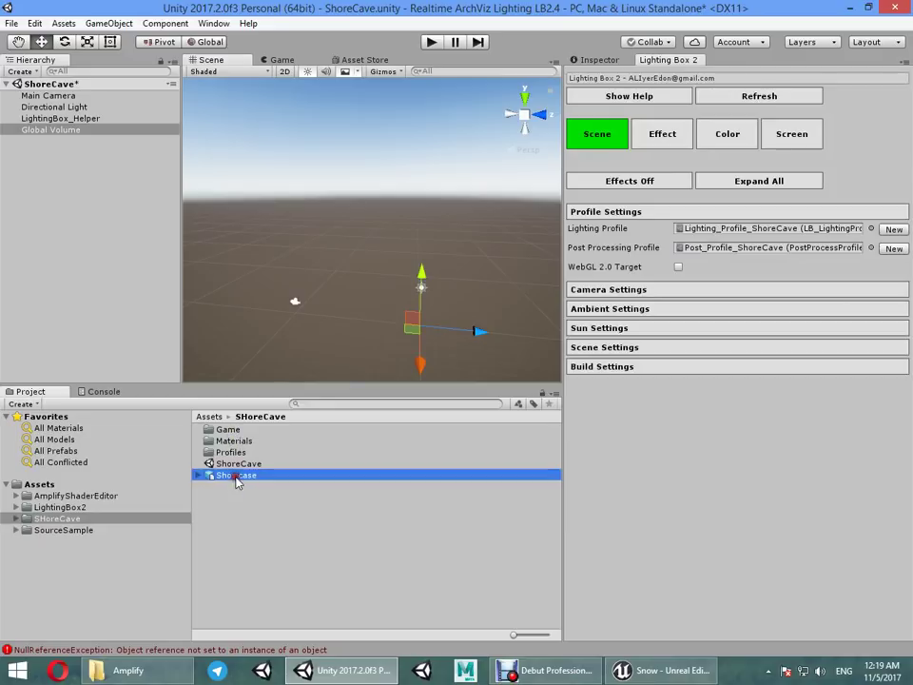
{"action": "left_click", "coordinate": [98, 392]}
{"action": "left_click", "coordinate": [30, 391]}
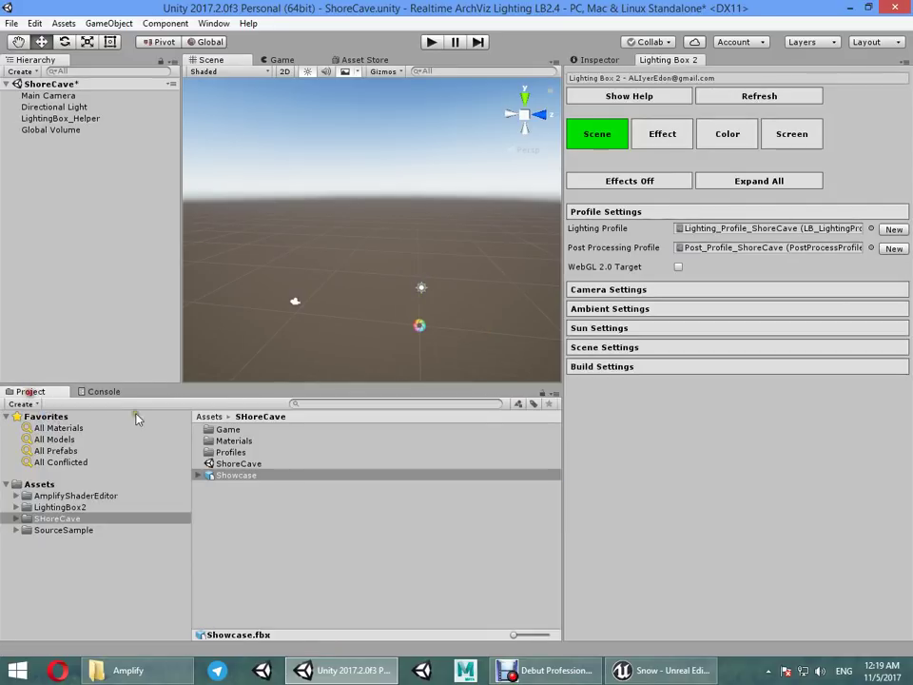
{"action": "left_click_drag", "start_coordinate": [236, 474], "coordinate": [301, 218]}
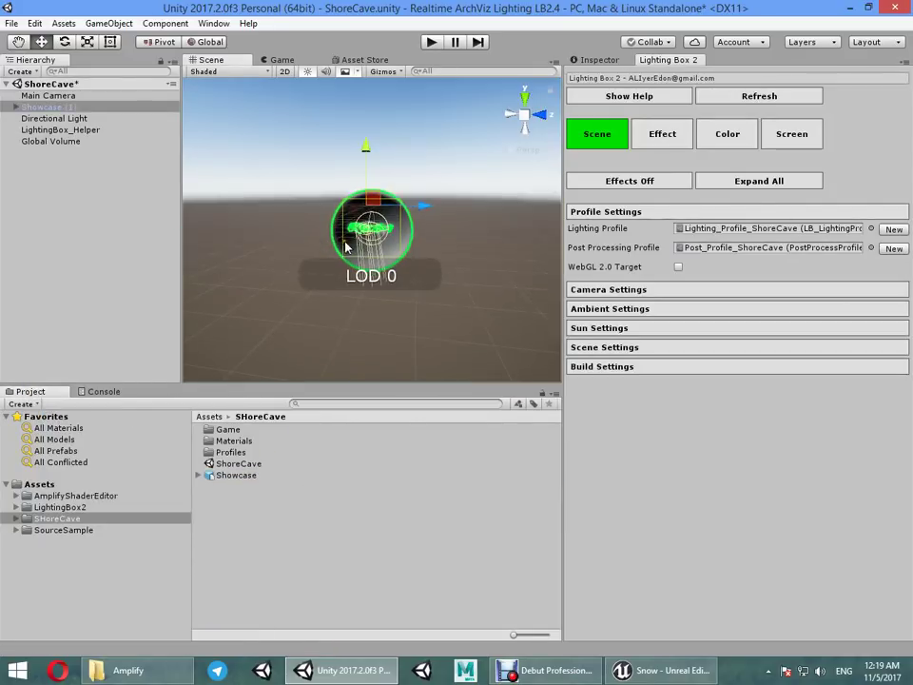
{"action": "scroll", "coordinate": [291, 204], "scroll_direction": "up", "scroll_amount": 5}
{"action": "left_click_drag", "start_coordinate": [533, 177], "coordinate": [339, 122], "text": "alt"}
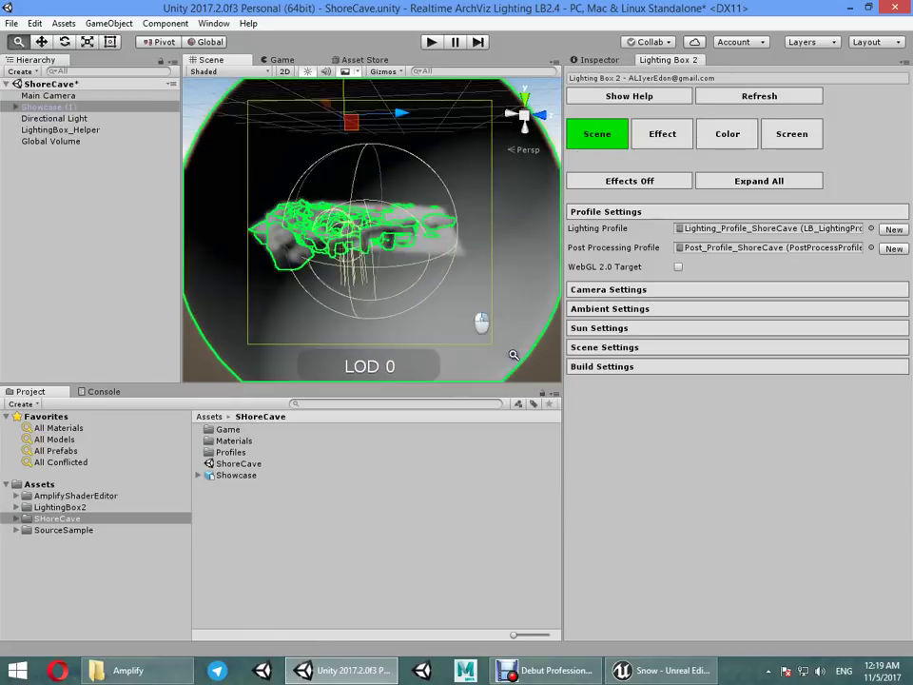
Step: Select EditorSkySphere_2, view its properties and frame it in the view
{"action": "left_click", "coordinate": [438, 164]}
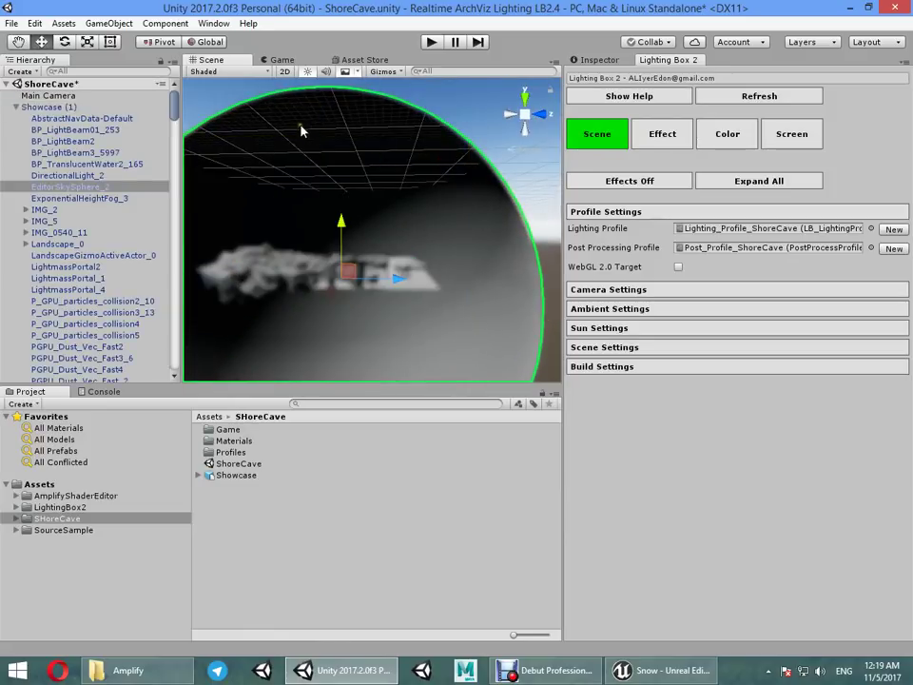
{"action": "left_click", "coordinate": [599, 59]}
{"action": "mouse_move", "coordinate": [414, 226]}
{"action": "left_mouse_down", "text": "alt"}
{"action": "mouse_move", "coordinate": [370, 250]}
{"action": "mouse_move", "coordinate": [493, 469]}
{"action": "left_mouse_up", "text": "alt"}
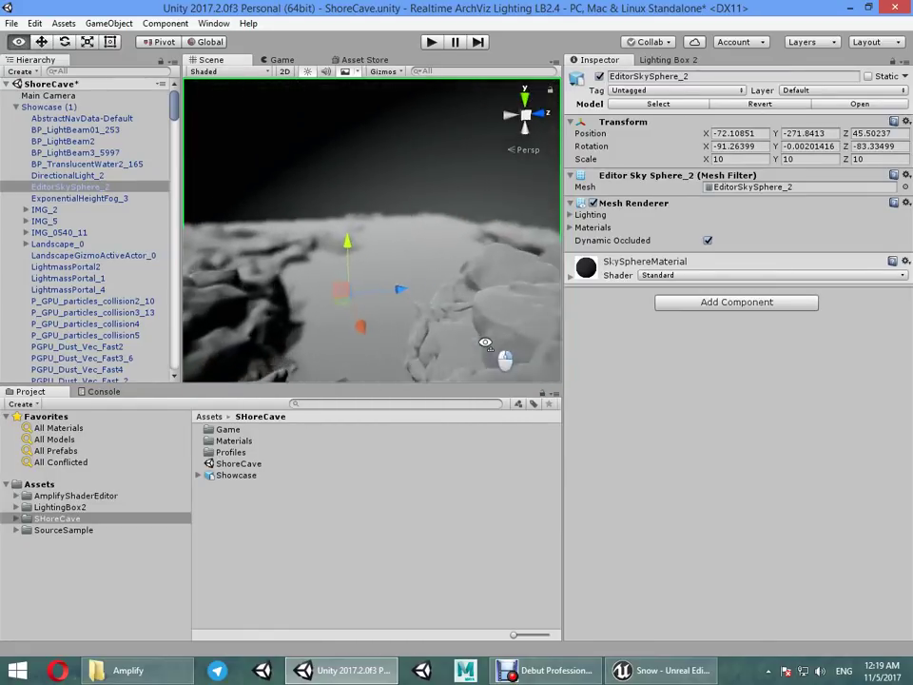
{"action": "key", "text": "f"}
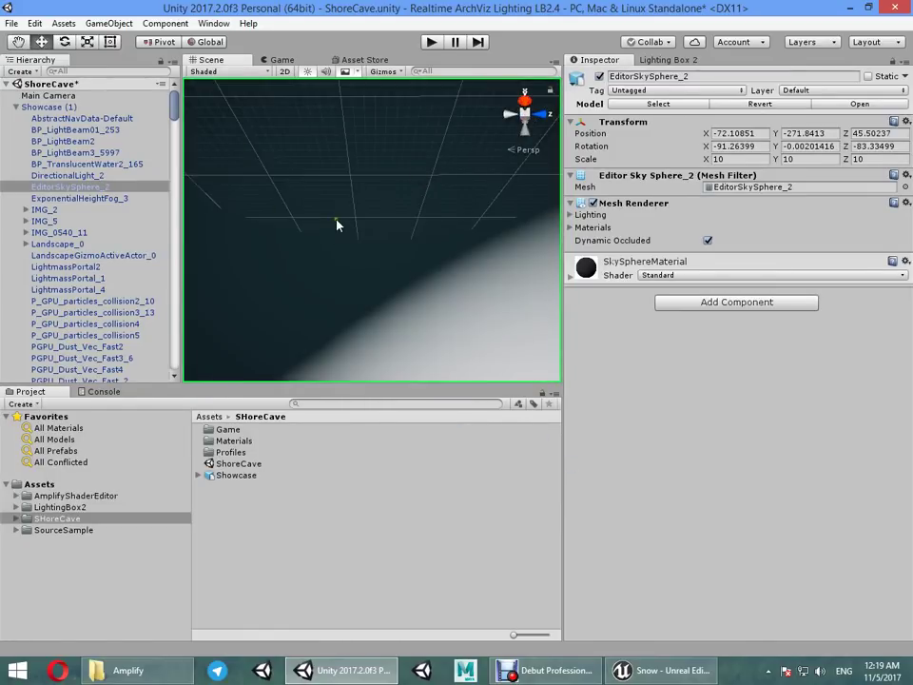
Step: Browse to the ShoreCaves textures and undo a wrong texture dropped on the sky sphere
{"action": "left_click", "coordinate": [15, 521]}
{"action": "left_click", "coordinate": [30, 531]}
{"action": "left_click", "coordinate": [24, 529]}
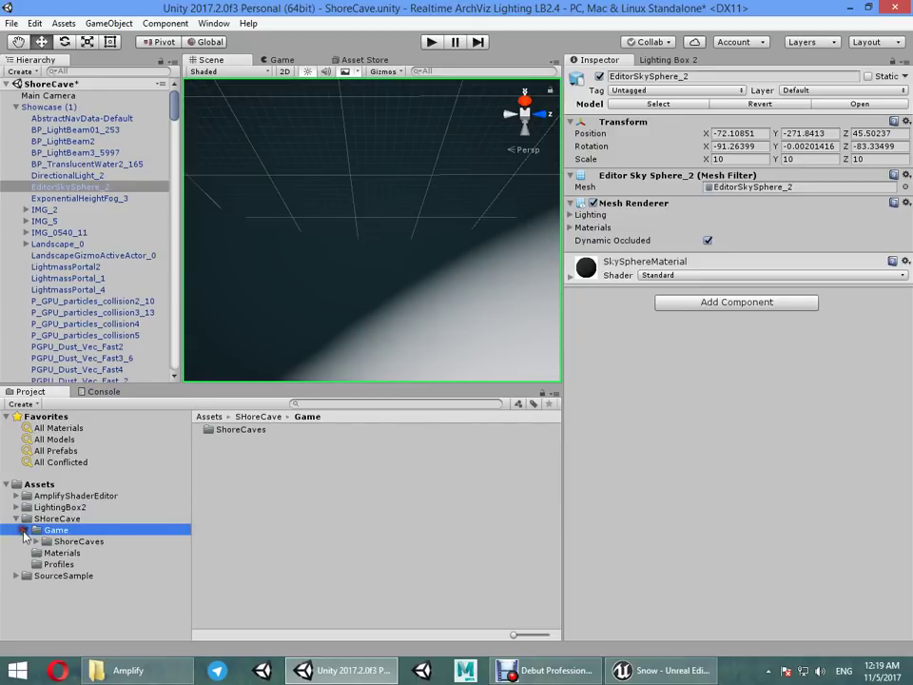
{"action": "left_click", "coordinate": [35, 541]}
{"action": "left_click", "coordinate": [55, 553]}
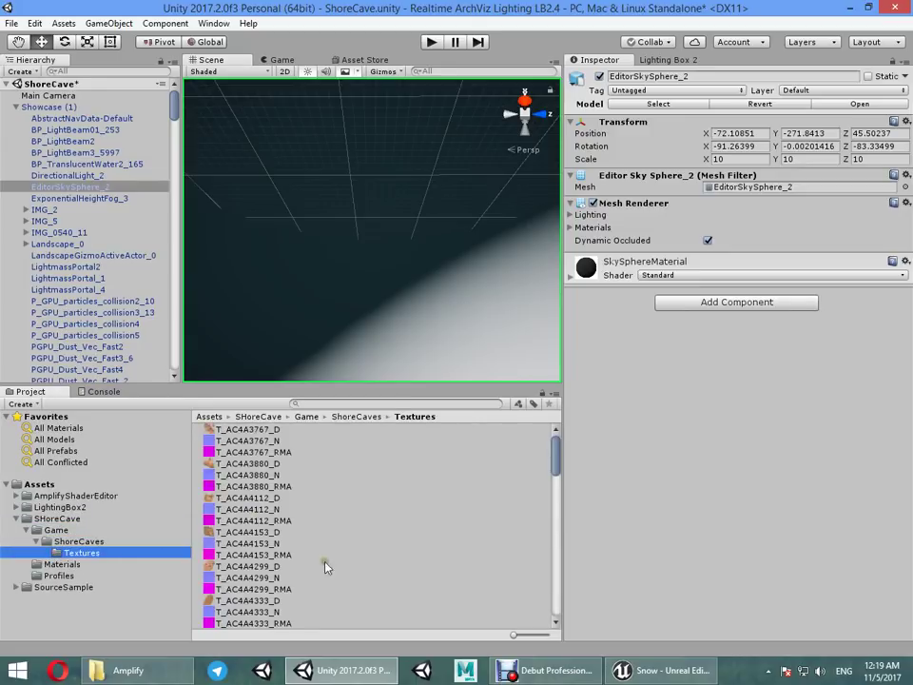
{"action": "left_click_drag", "start_coordinate": [252, 622], "coordinate": [371, 285]}
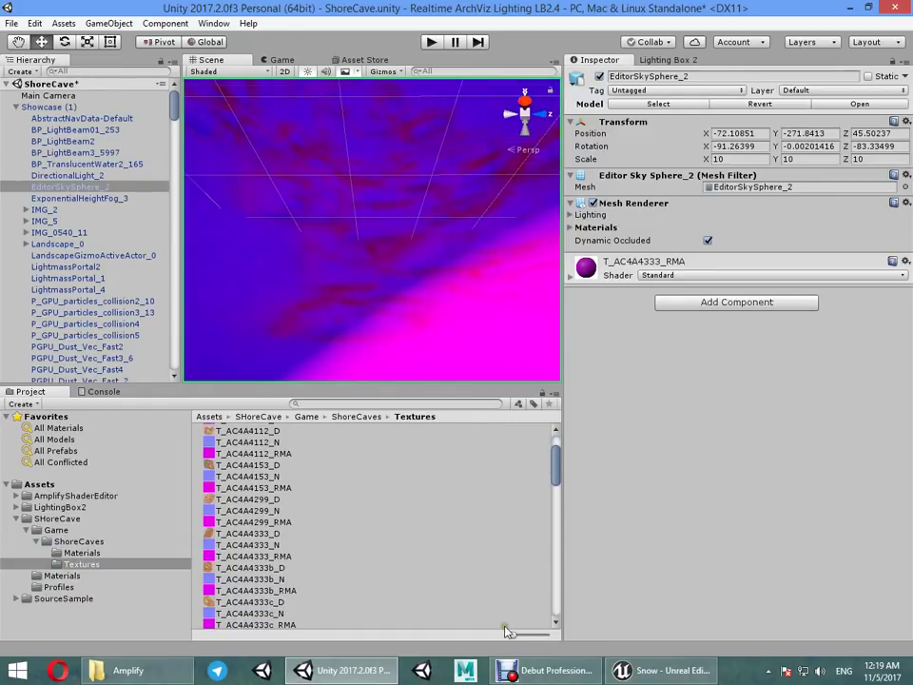
{"action": "key", "text": "ctrl+z"}
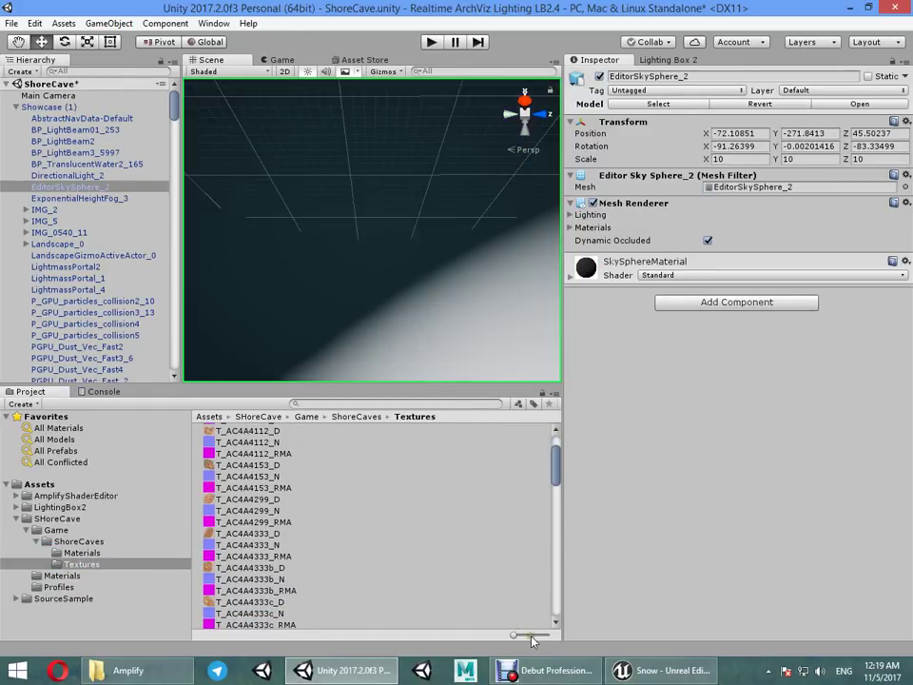
{"action": "left_click_drag", "start_coordinate": [531, 640], "coordinate": [547, 634]}
{"action": "scroll", "coordinate": [418, 551], "scroll_direction": "down", "scroll_amount": 10}
{"action": "mouse_move", "coordinate": [552, 511]}
{"action": "left_mouse_down"}
{"action": "mouse_move", "coordinate": [557, 636]}
{"action": "mouse_move", "coordinate": [569, 510]}
{"action": "mouse_move", "coordinate": [564, 608]}
{"action": "left_mouse_up"}
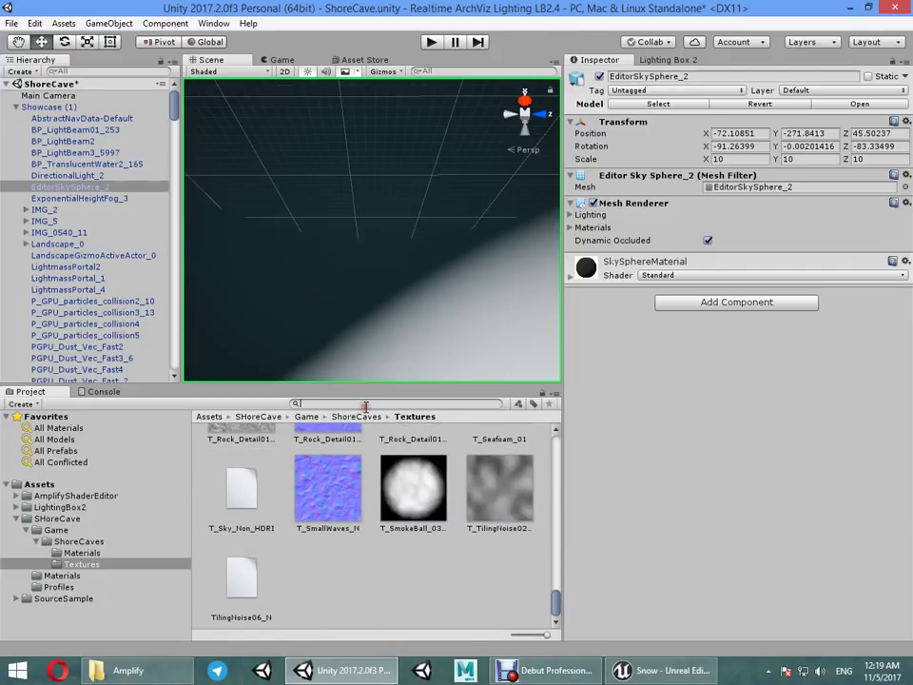
Step: Search 'sky', apply T_CloudySky1LDR to the sky sphere, then disable the sphere
{"action": "type", "text": "skyb"}
{"action": "key", "text": "BackSpace"}
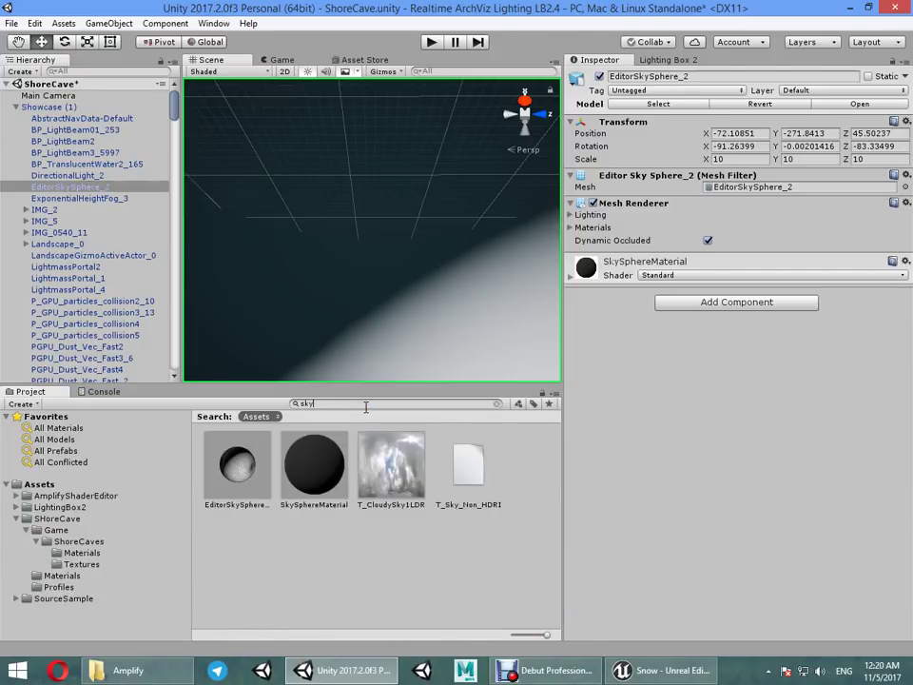
{"action": "key", "text": "BackSpace"}
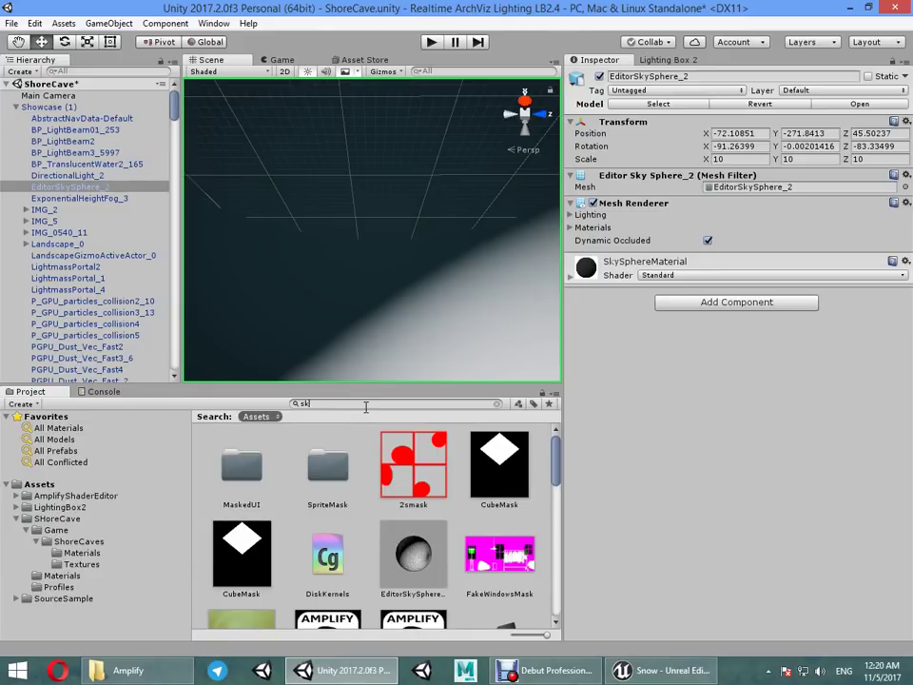
{"action": "type", "text": "y"}
{"action": "mouse_move", "coordinate": [393, 455]}
{"action": "left_mouse_down"}
{"action": "mouse_move", "coordinate": [430, 187]}
{"action": "mouse_move", "coordinate": [26, 347]}
{"action": "mouse_move", "coordinate": [586, 320]}
{"action": "mouse_move", "coordinate": [417, 201]}
{"action": "left_mouse_up"}
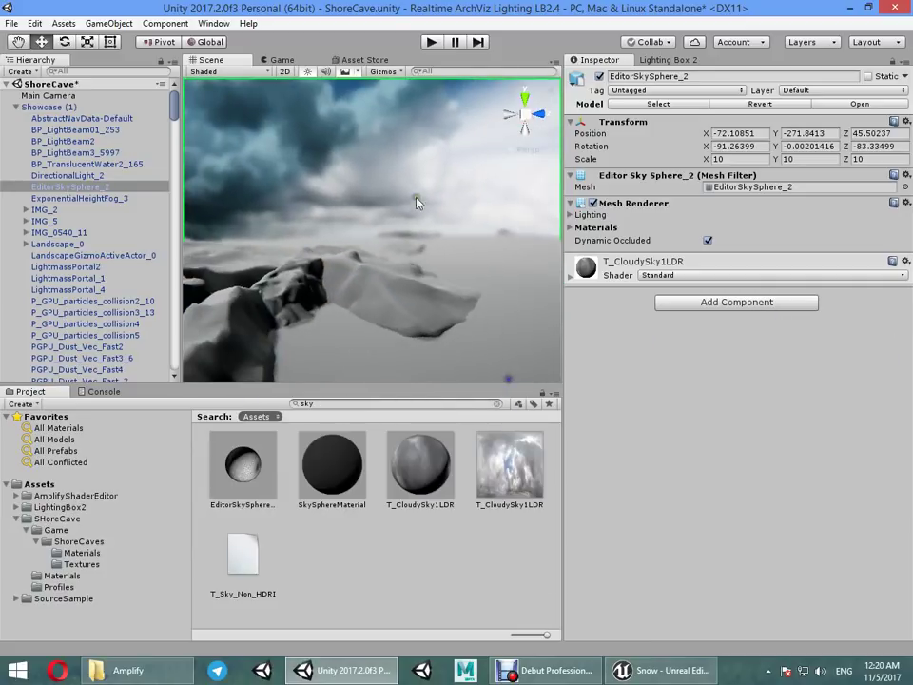
{"action": "left_click", "coordinate": [599, 76]}
Step: Orbit across the rocky terrain and select several individual rock pieces to inspect
{"action": "left_click_drag", "start_coordinate": [514, 247], "coordinate": [126, 285], "text": "alt"}
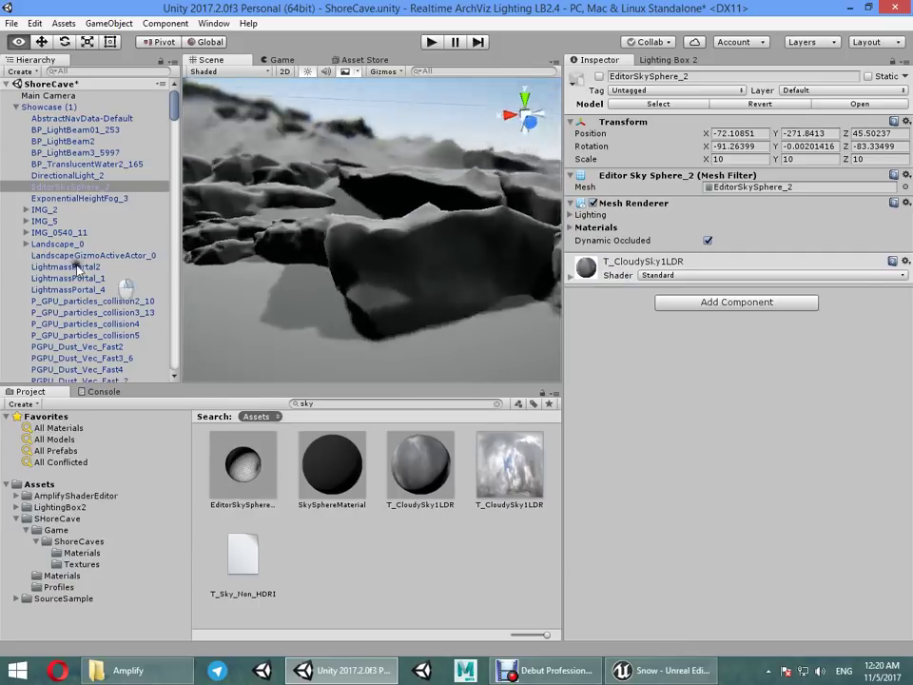
{"action": "mouse_move", "coordinate": [76, 267]}
{"action": "left_mouse_down", "text": "alt"}
{"action": "mouse_move", "coordinate": [601, 209]}
{"action": "mouse_move", "coordinate": [471, 207]}
{"action": "mouse_move", "coordinate": [183, 232]}
{"action": "mouse_move", "coordinate": [734, 252]}
{"action": "left_mouse_up", "text": "alt"}
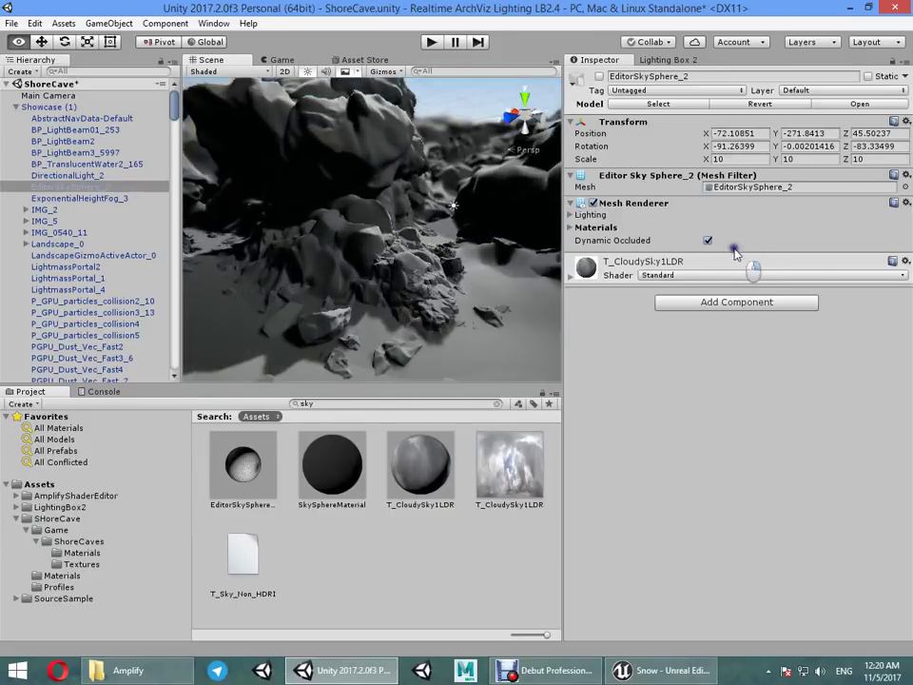
{"action": "left_click", "coordinate": [369, 258]}
{"action": "left_click", "coordinate": [417, 277]}
{"action": "mouse_move", "coordinate": [418, 278]}
{"action": "left_mouse_down", "text": "alt"}
{"action": "mouse_move", "coordinate": [425, 210]}
{"action": "mouse_move", "coordinate": [418, 268]}
{"action": "mouse_move", "coordinate": [439, 292]}
{"action": "mouse_move", "coordinate": [444, 220]}
{"action": "mouse_move", "coordinate": [448, 282]}
{"action": "mouse_move", "coordinate": [311, 218]}
{"action": "left_mouse_up", "text": "alt"}
{"action": "left_click", "coordinate": [415, 184]}
{"action": "left_click", "coordinate": [416, 176]}
{"action": "left_click", "coordinate": [418, 268]}
{"action": "left_click", "coordinate": [444, 220]}
{"action": "left_click", "coordinate": [439, 239]}
{"action": "left_click", "coordinate": [439, 238]}
{"action": "left_click_drag", "start_coordinate": [438, 239], "coordinate": [503, 240], "text": "alt"}
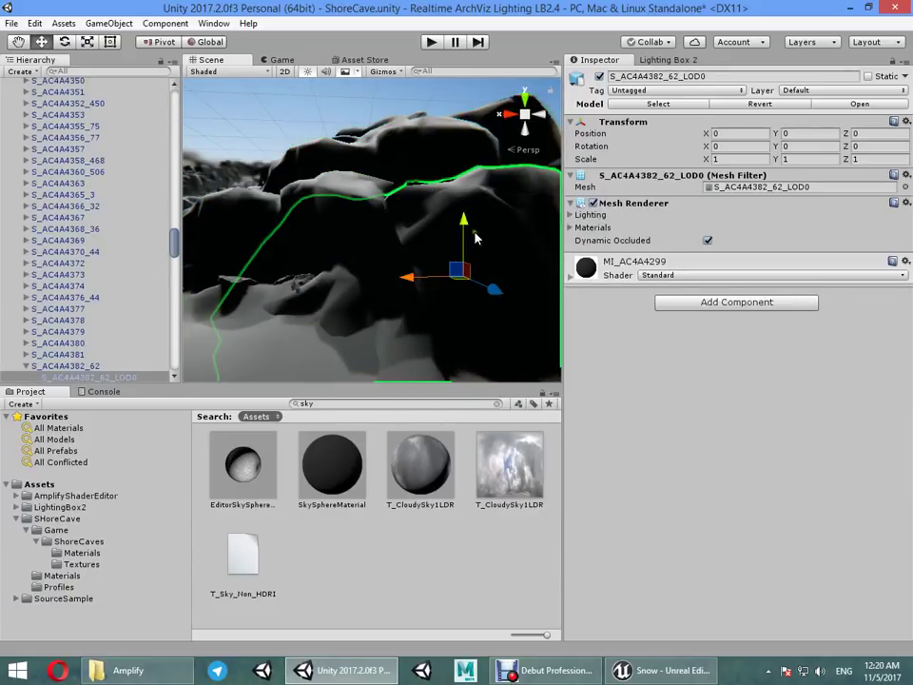
Step: Select the S_AC4A4385_LOD0 rock and locate its material in the project
{"action": "left_click", "coordinate": [420, 163]}
{"action": "left_click", "coordinate": [428, 147]}
{"action": "left_click_drag", "start_coordinate": [533, 286], "coordinate": [359, 319], "text": "alt"}
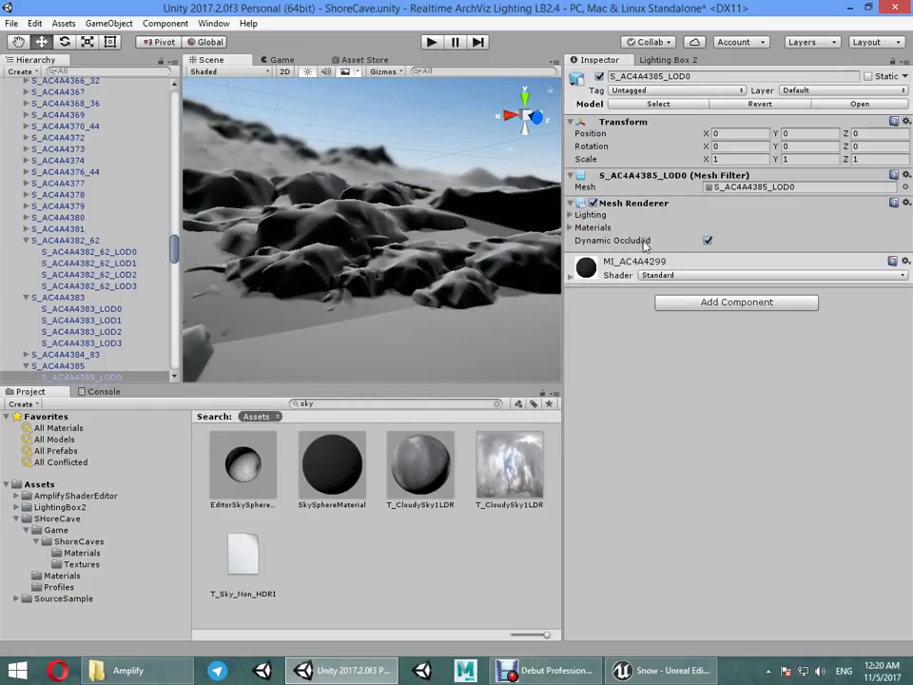
{"action": "left_click", "coordinate": [572, 227]}
{"action": "left_click", "coordinate": [715, 253]}
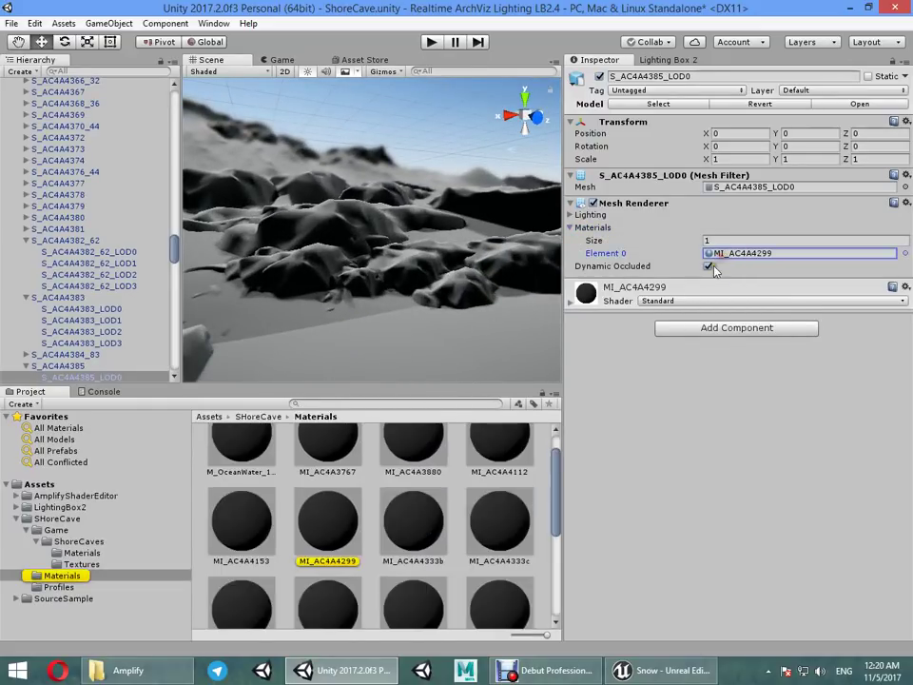
{"action": "scroll", "coordinate": [427, 522], "scroll_direction": "down", "scroll_amount": 2}
{"action": "scroll", "coordinate": [428, 520], "scroll_direction": "up", "scroll_amount": 3}
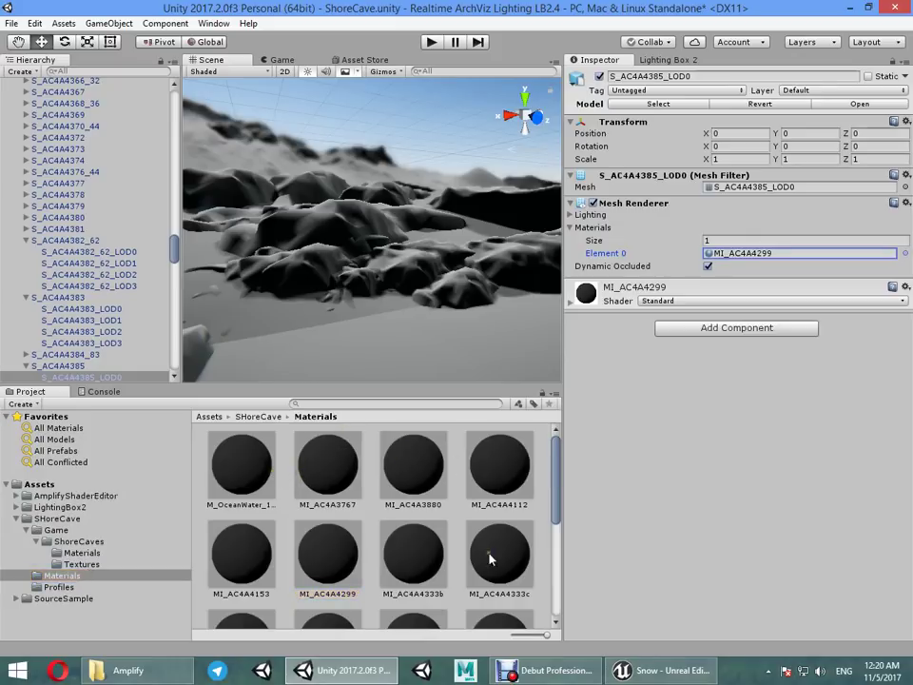
Step: Switch the Materials folder to list view and inspect MI_AC4A3767, cancelling an accidental rename
{"action": "left_click", "coordinate": [515, 632]}
{"action": "left_click", "coordinate": [255, 443]}
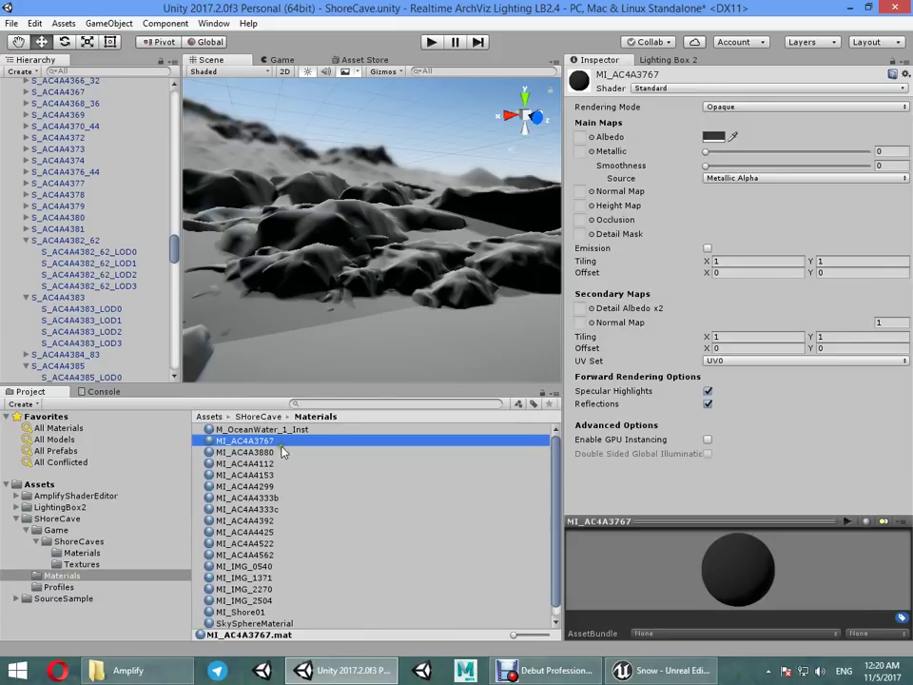
{"action": "left_click", "coordinate": [252, 443]}
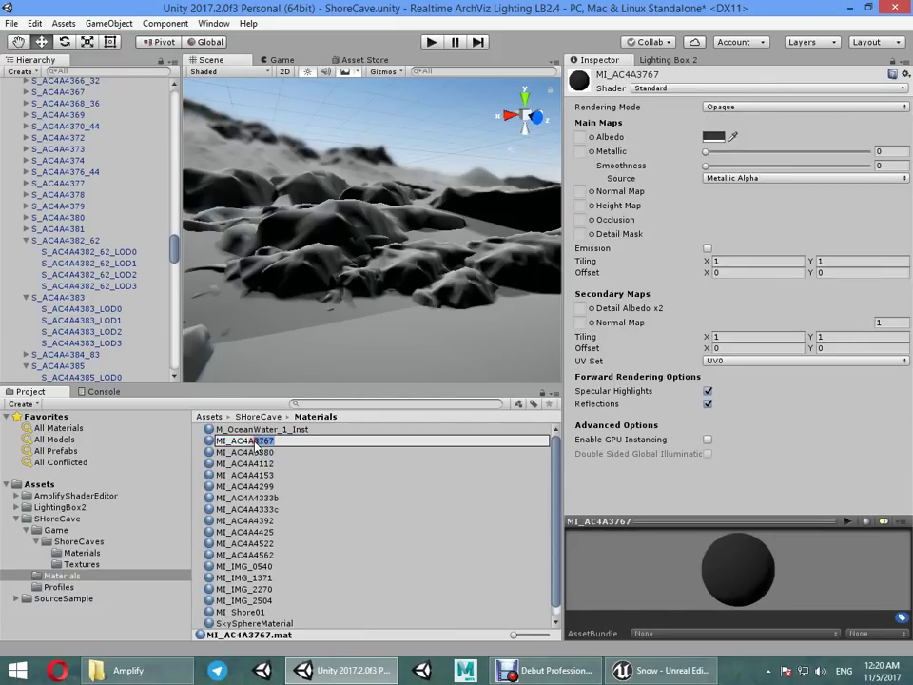
{"action": "key", "text": "Escape"}
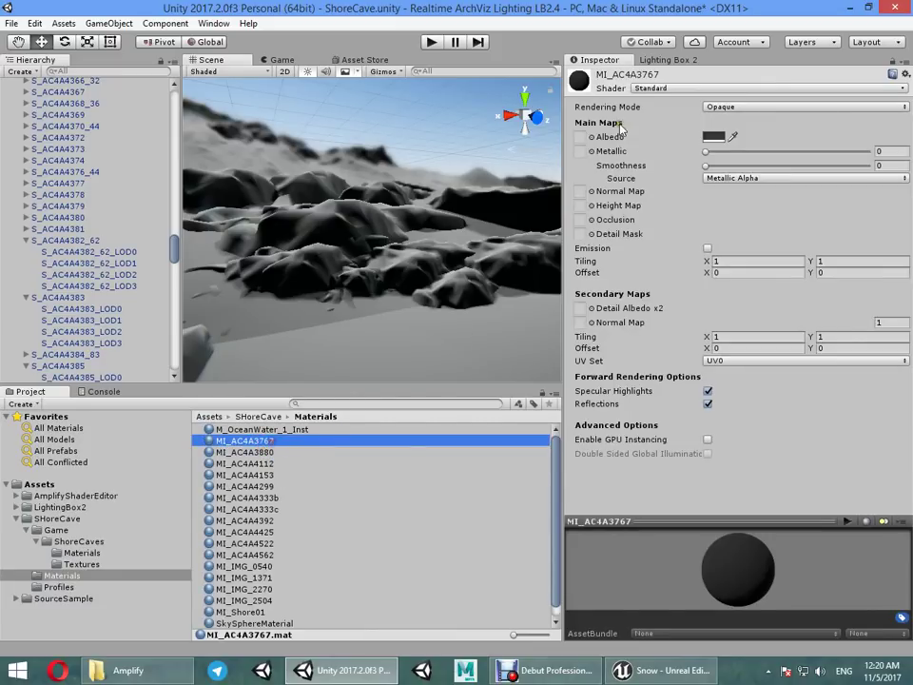
{"action": "key", "text": "F2"}
{"action": "left_click", "coordinate": [305, 517]}
Step: Select all materials and set their shared Albedo colour to white
{"action": "key", "text": "ctrl+a"}
{"action": "left_click", "coordinate": [713, 136]}
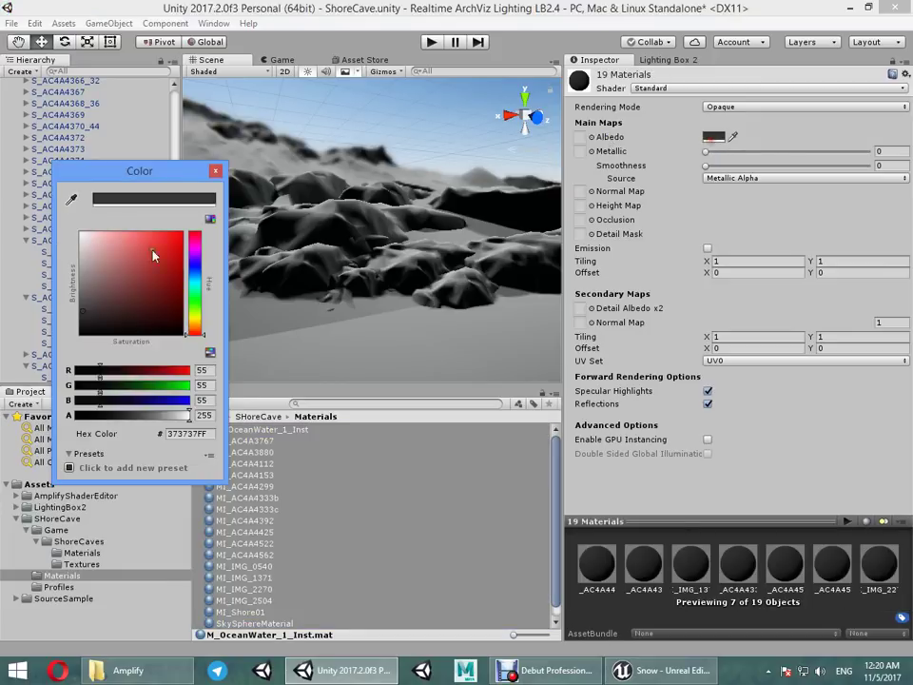
{"action": "left_click_drag", "start_coordinate": [152, 248], "coordinate": [3, 163]}
{"action": "left_click", "coordinate": [298, 200]}
Step: Select MI_AC4A3767 and assign its 3767 rock texture as the Albedo
{"action": "left_click", "coordinate": [288, 442]}
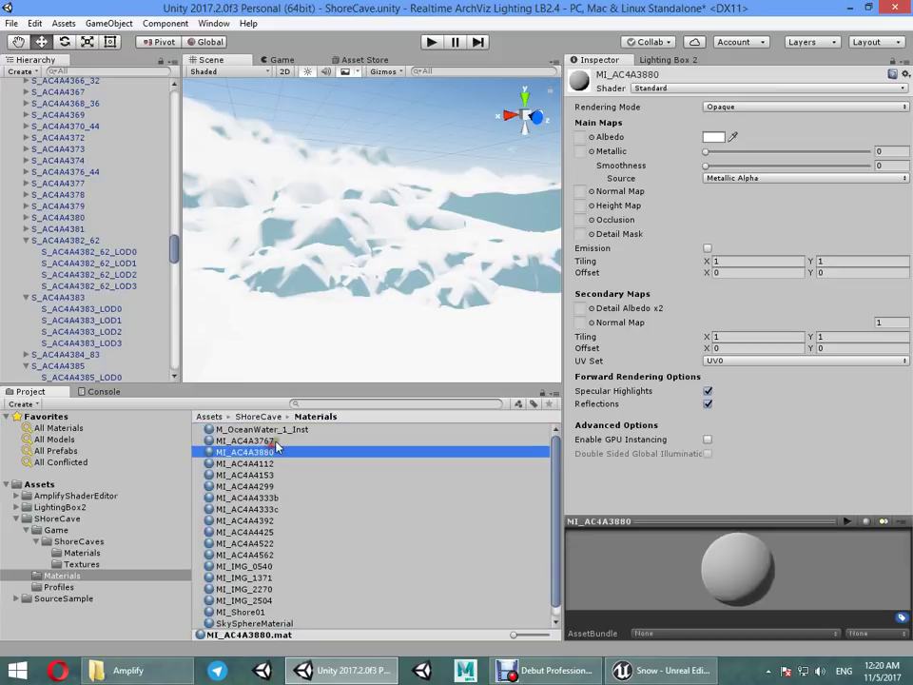
{"action": "left_click", "coordinate": [591, 138]}
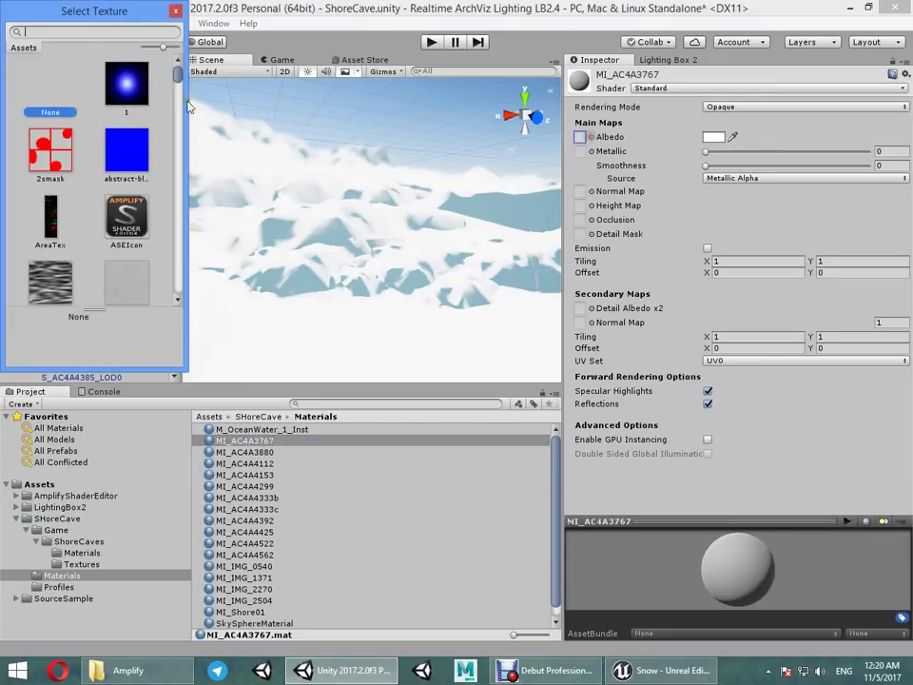
{"action": "type", "text": "3767"}
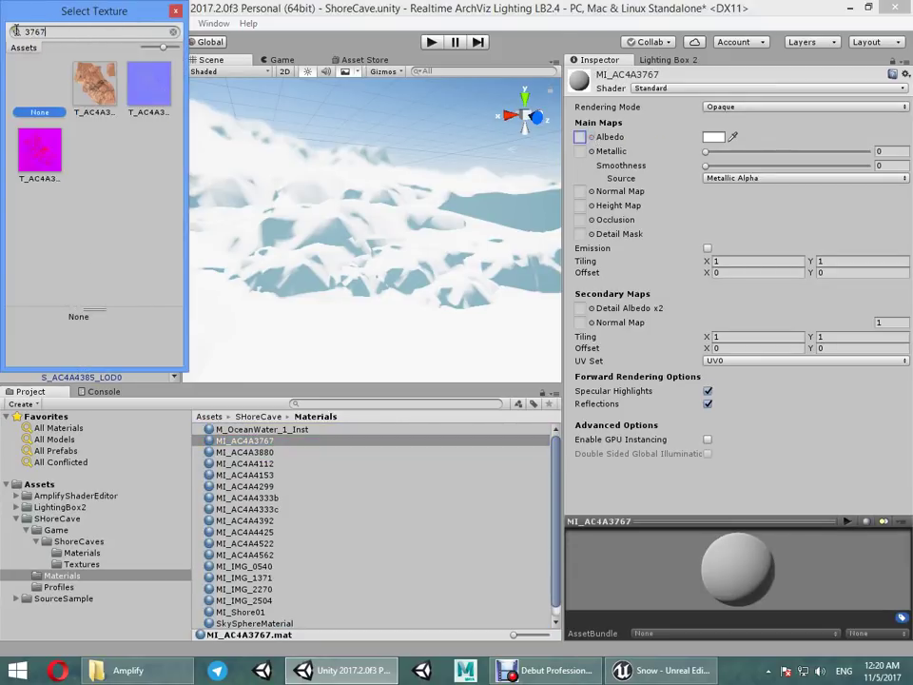
{"action": "double_click", "coordinate": [92, 88]}
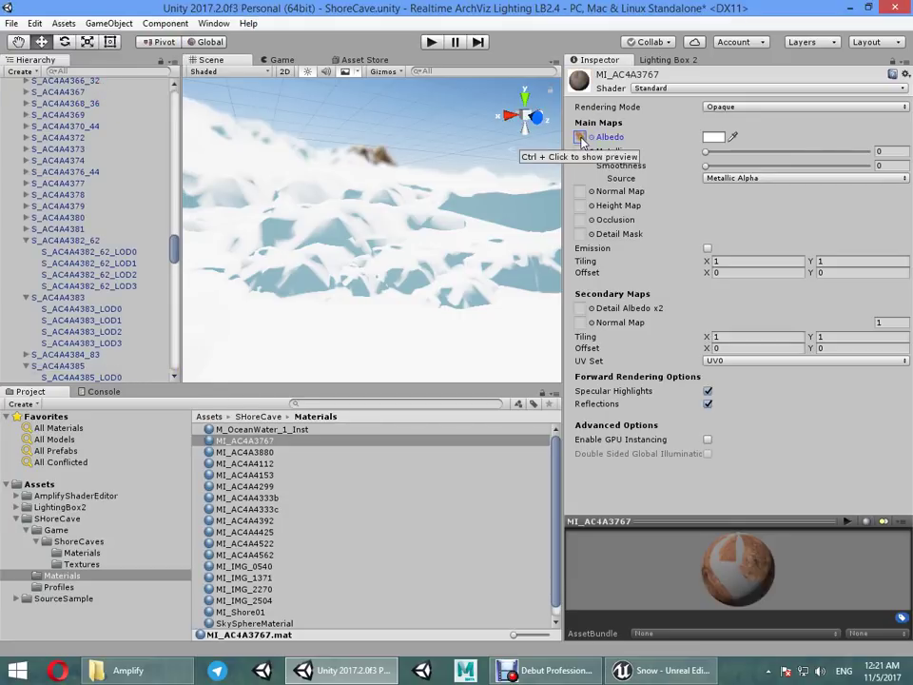
Step: Assign the blue T_AC4A3767 normal map, fix it as a normal map, then select MI_AC4A3880
{"action": "left_click", "coordinate": [590, 191]}
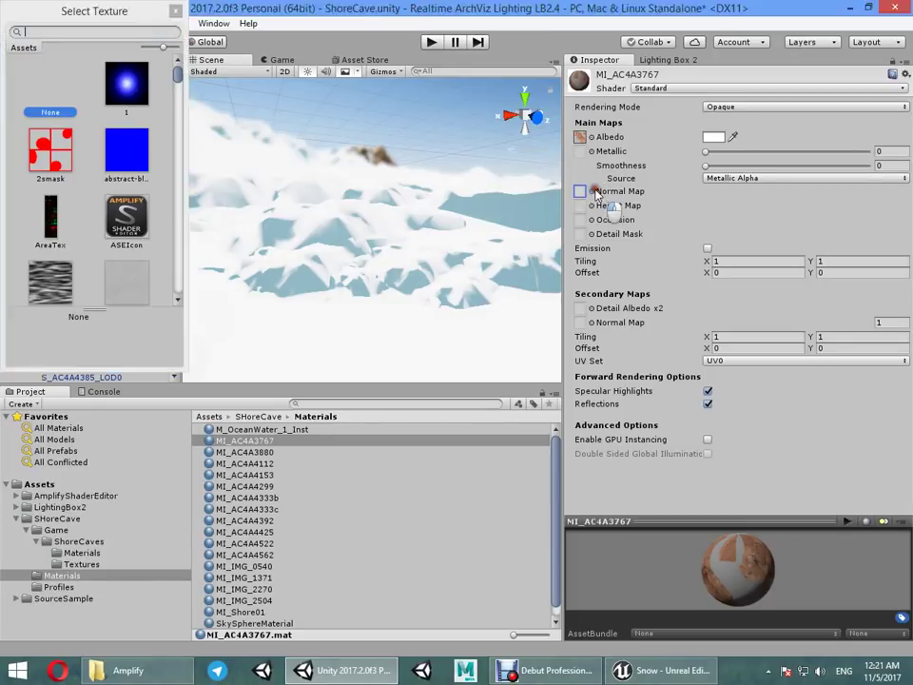
{"action": "type", "text": "3767"}
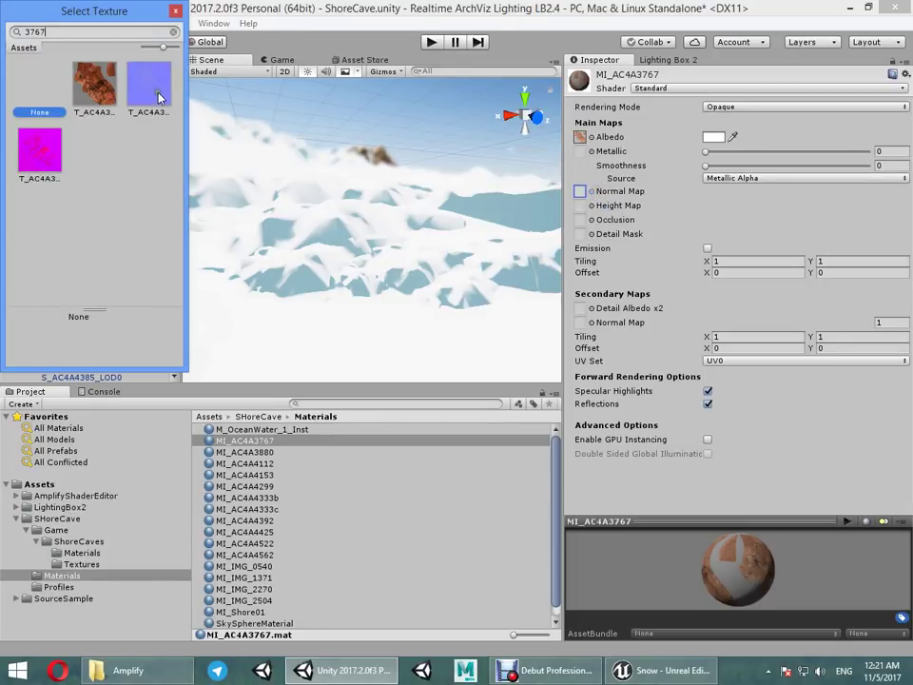
{"action": "double_click", "coordinate": [159, 98]}
{"action": "left_click", "coordinate": [880, 221]}
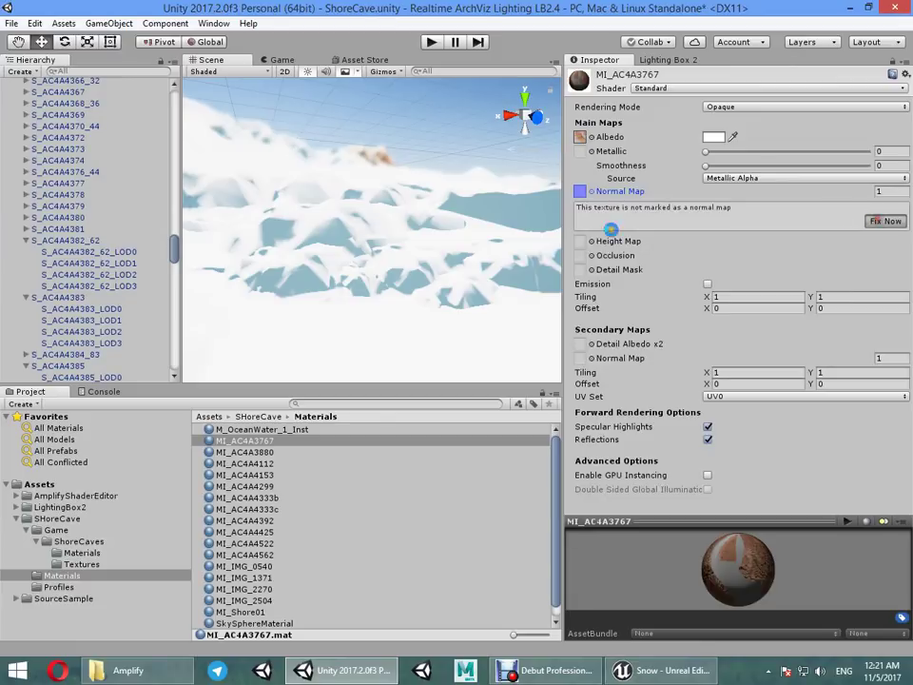
{"action": "mouse_move", "coordinate": [460, 235]}
{"action": "right_mouse_down"}
{"action": "mouse_move", "coordinate": [55, 218]}
{"action": "mouse_move", "coordinate": [184, 209]}
{"action": "mouse_move", "coordinate": [231, 237]}
{"action": "mouse_move", "coordinate": [400, 247]}
{"action": "right_mouse_up"}
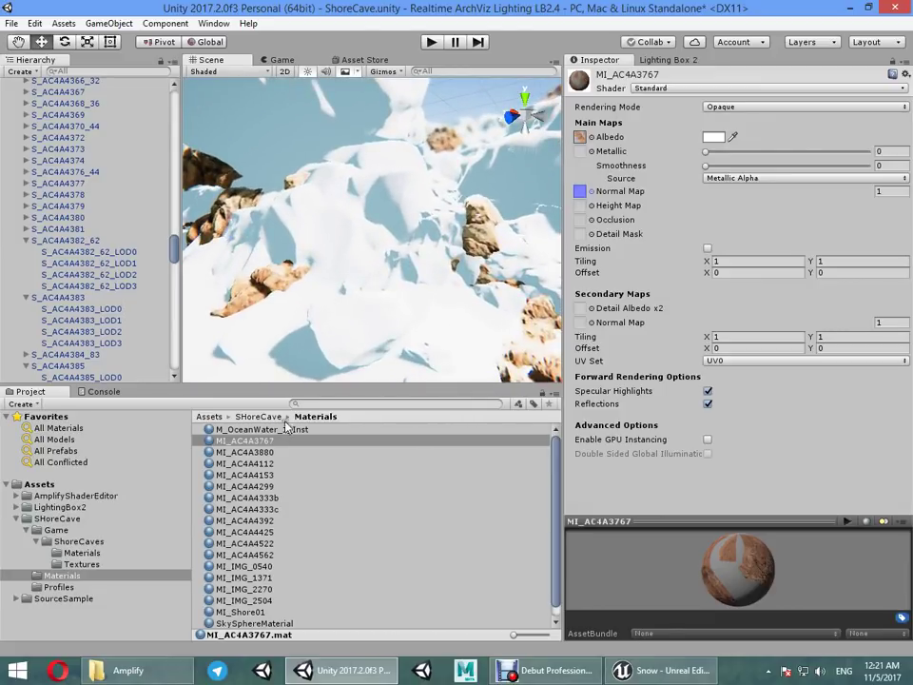
{"action": "left_click", "coordinate": [277, 453]}
{"action": "left_click", "coordinate": [262, 453]}
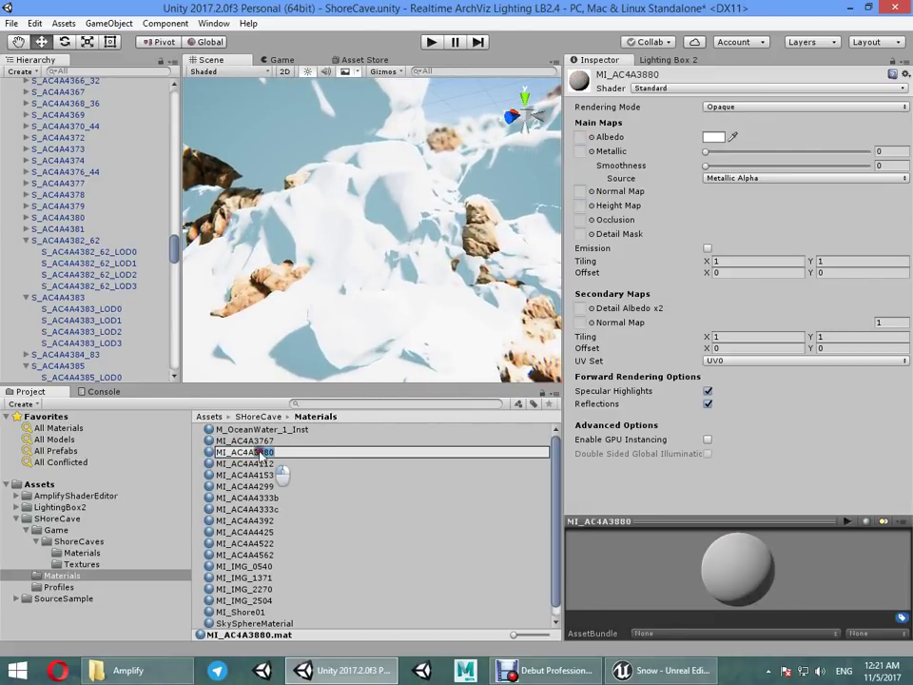
Step: Give MI_AC4A3880 a rock albedo and the blue 3880 normal map, flagged as a normal map
{"action": "left_click", "coordinate": [592, 138]}
{"action": "type", "text": "4385"}
{"action": "double_click", "coordinate": [90, 82]}
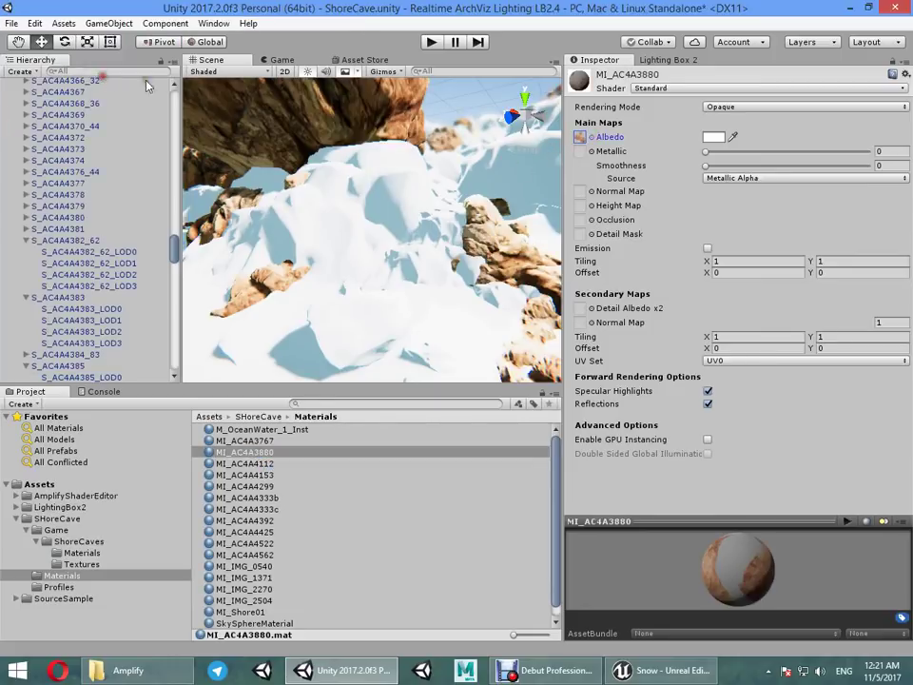
{"action": "left_click", "coordinate": [591, 191]}
{"action": "type", "text": "3880"}
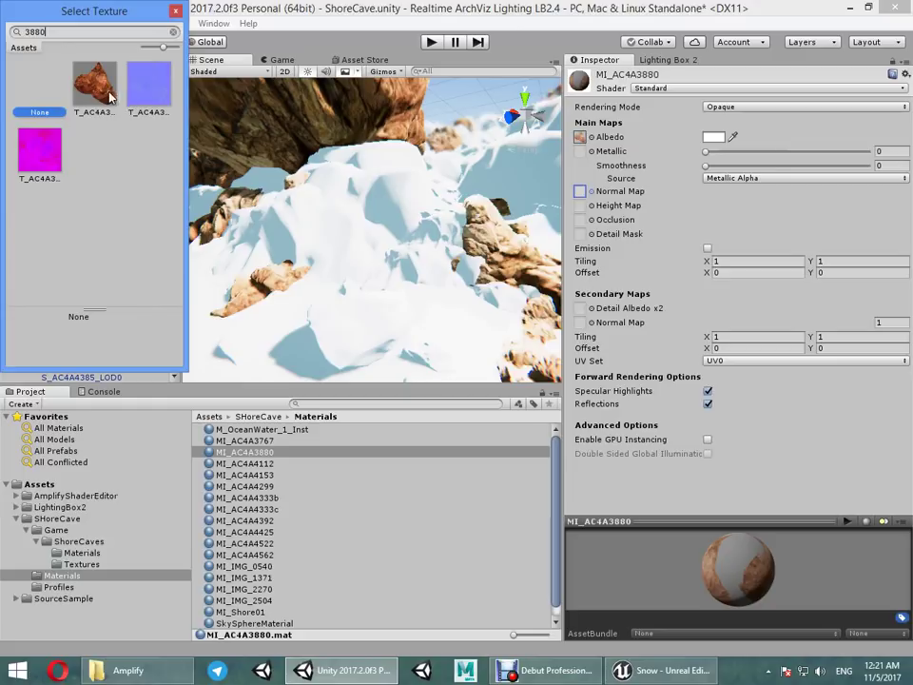
{"action": "left_click", "coordinate": [148, 83]}
{"action": "left_click", "coordinate": [892, 221]}
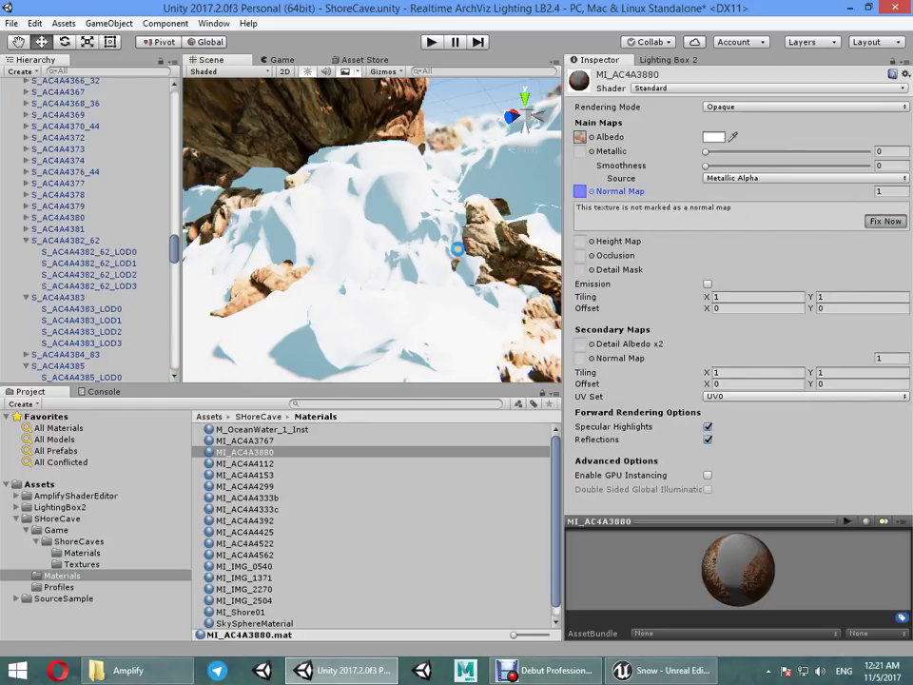
Step: Give MI_AC4A4112 its 4112 rock albedo and blue normal map
{"action": "left_click", "coordinate": [297, 463]}
{"action": "left_click", "coordinate": [297, 463]}
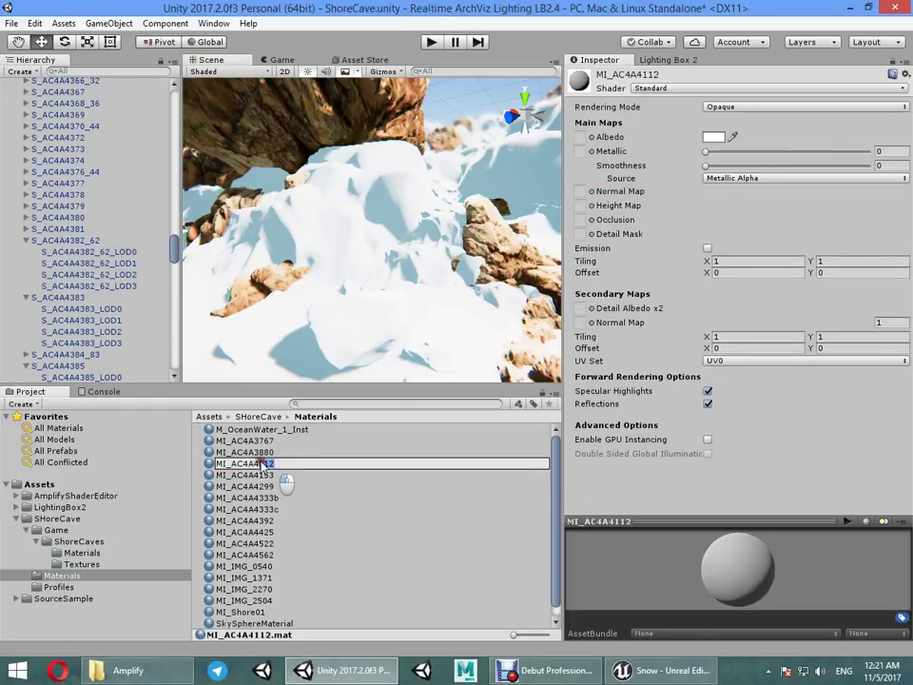
{"action": "left_click", "coordinate": [591, 137]}
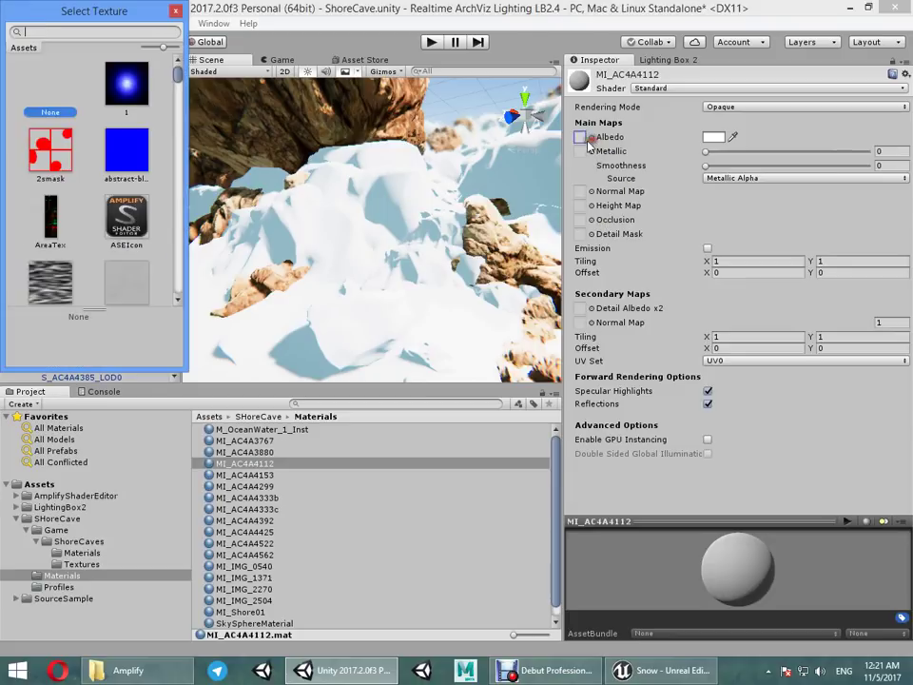
{"action": "type", "text": "4112"}
{"action": "double_click", "coordinate": [91, 78]}
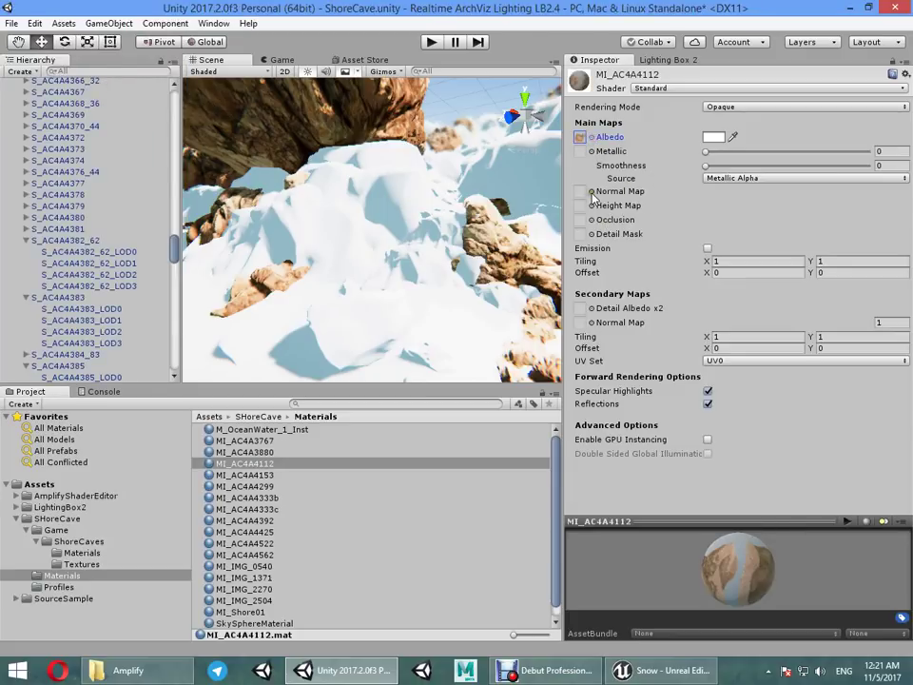
{"action": "left_click", "coordinate": [590, 191]}
{"action": "double_click", "coordinate": [147, 81]}
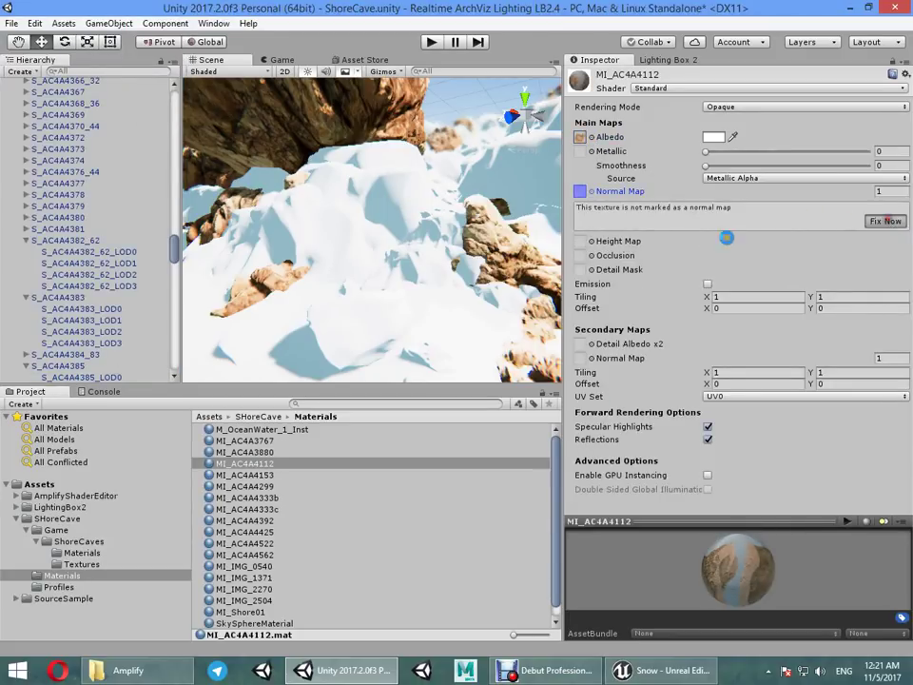
Step: Give MI_AC4A4153 its brown 4153 rock albedo and purple normal map, fixed as a normal map
{"action": "left_click", "coordinate": [246, 475]}
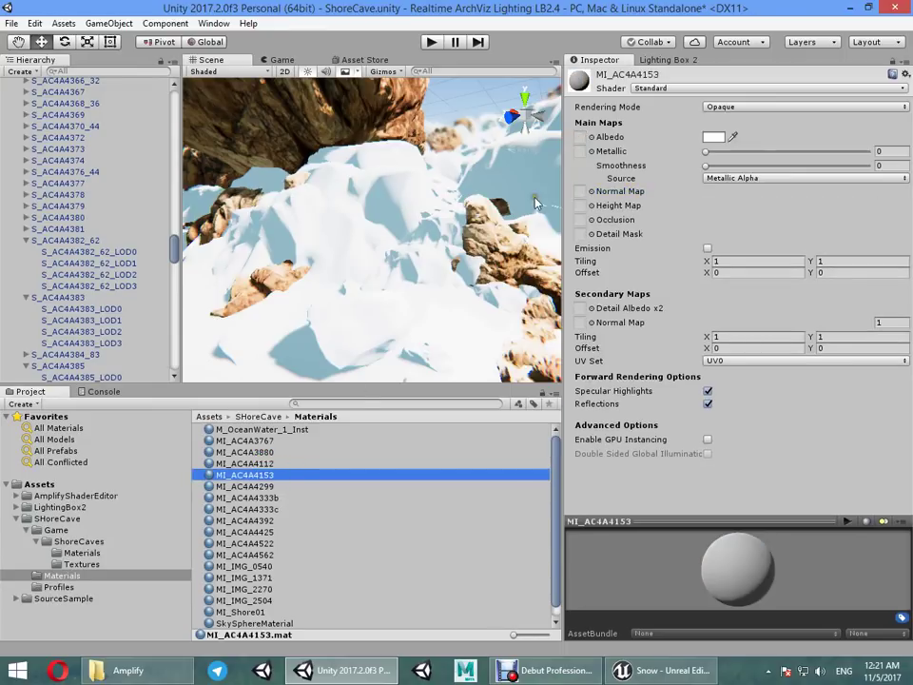
{"action": "left_click", "coordinate": [258, 475]}
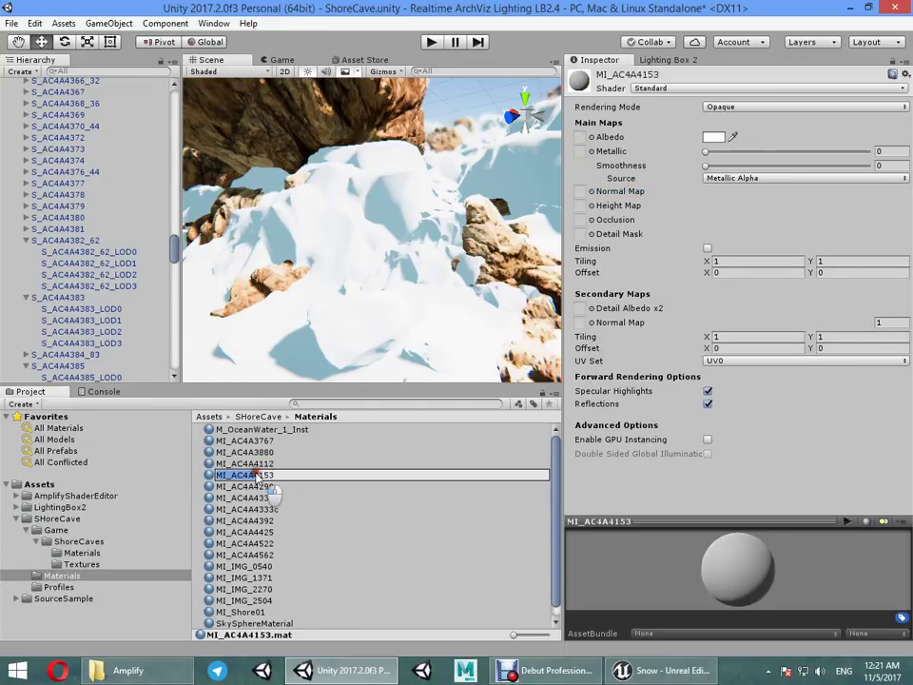
{"action": "left_click_drag", "start_coordinate": [273, 474], "coordinate": [257, 474]}
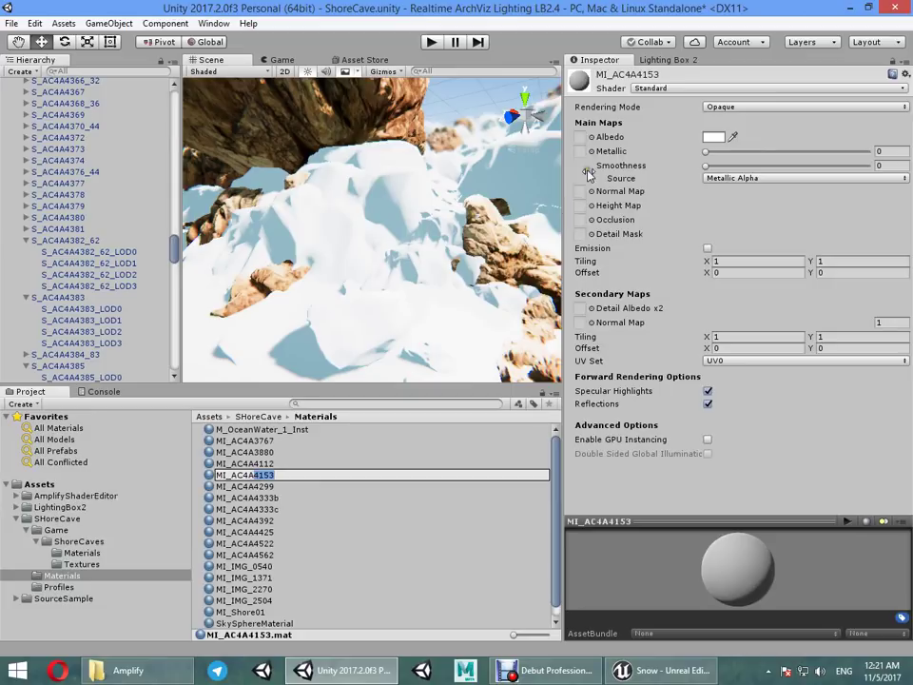
{"action": "left_click", "coordinate": [591, 138]}
{"action": "type", "text": "4153"}
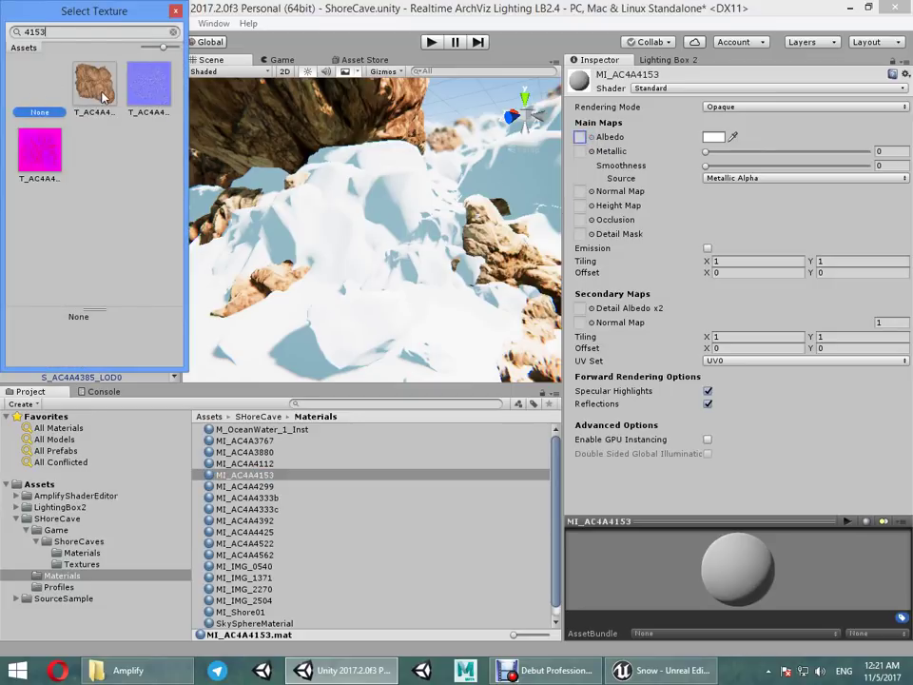
{"action": "double_click", "coordinate": [103, 94]}
{"action": "left_click", "coordinate": [589, 191]}
{"action": "type", "text": "4153"}
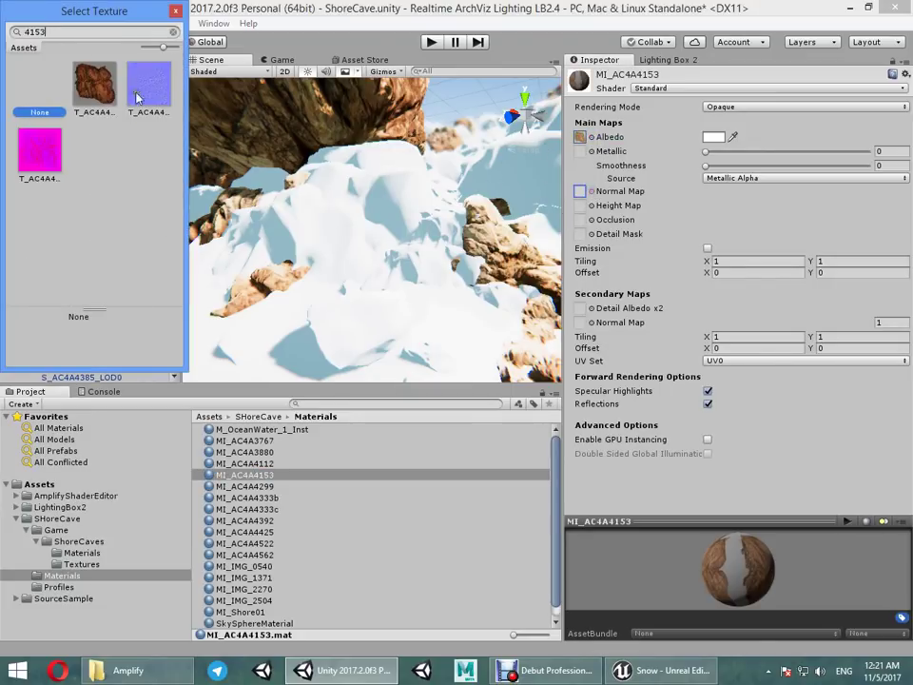
{"action": "double_click", "coordinate": [146, 82]}
{"action": "left_click", "coordinate": [878, 222]}
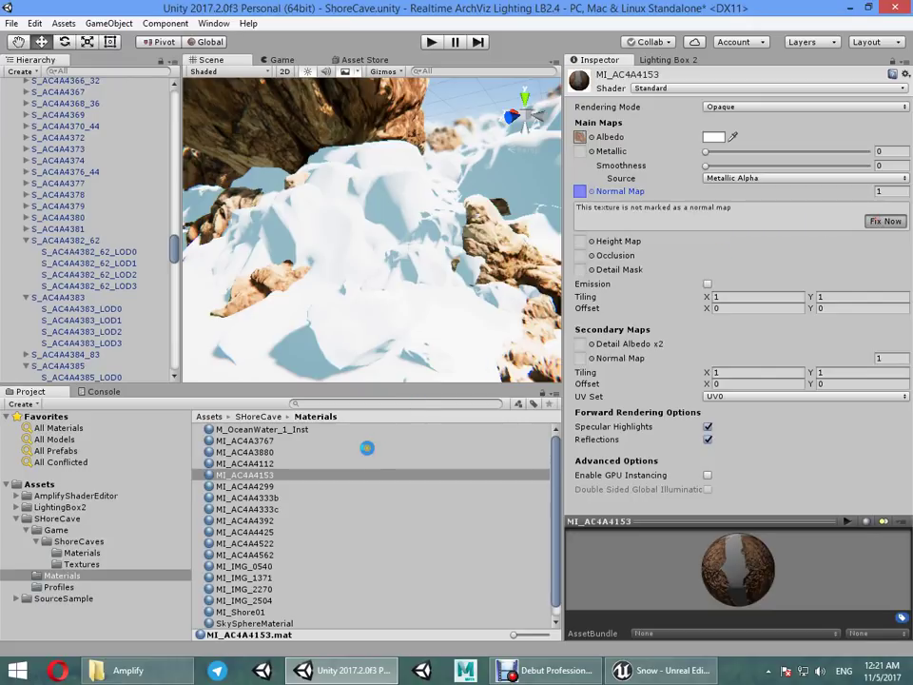
{"action": "left_click", "coordinate": [306, 486]}
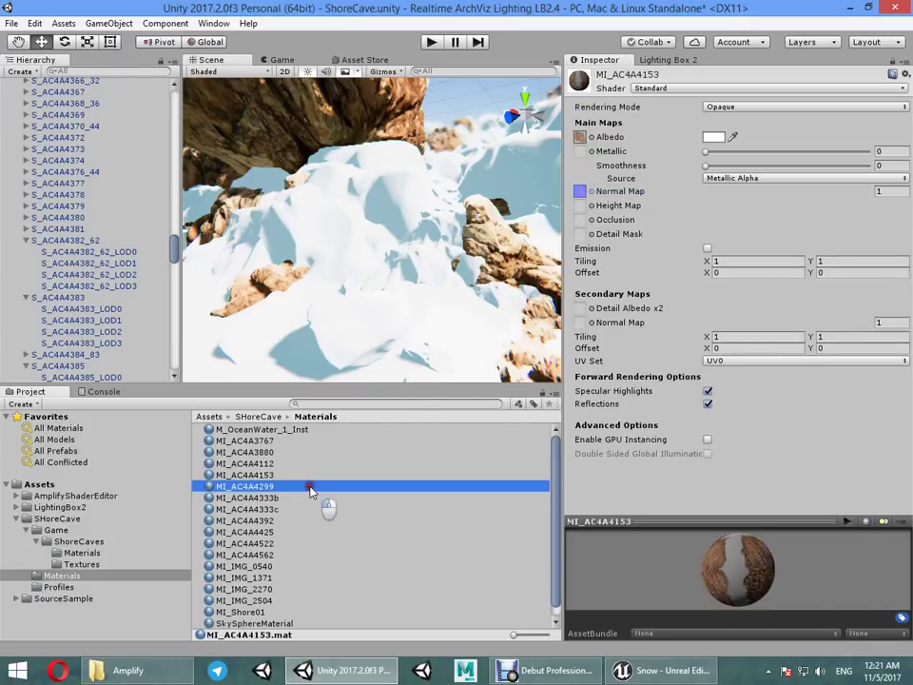
Step: Enlarge the Project thumbnails to large previews and select MI_AC4A4299
{"action": "left_click", "coordinate": [570, 671]}
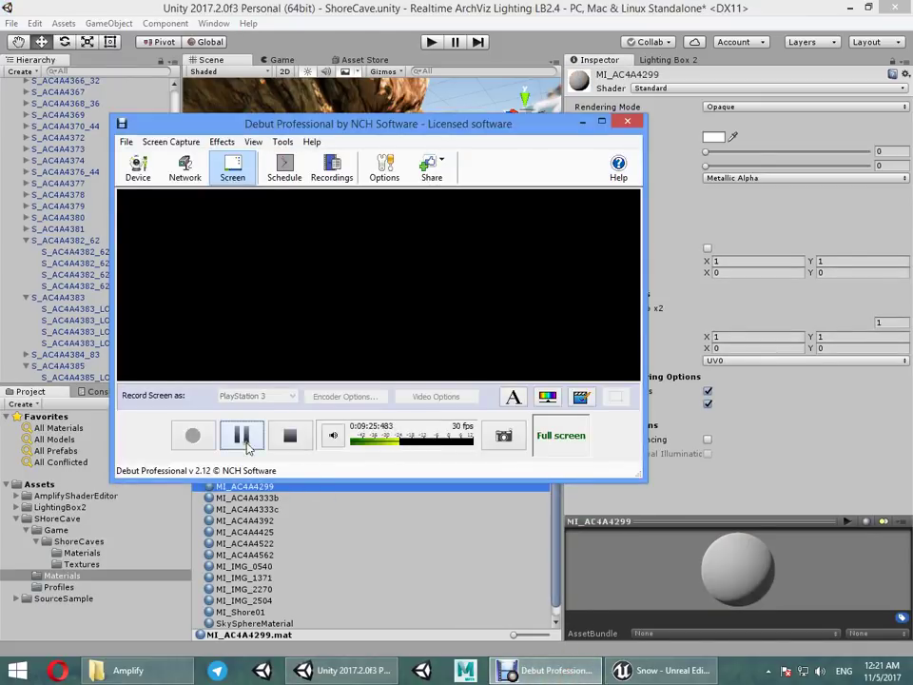
{"action": "left_click", "coordinate": [239, 433]}
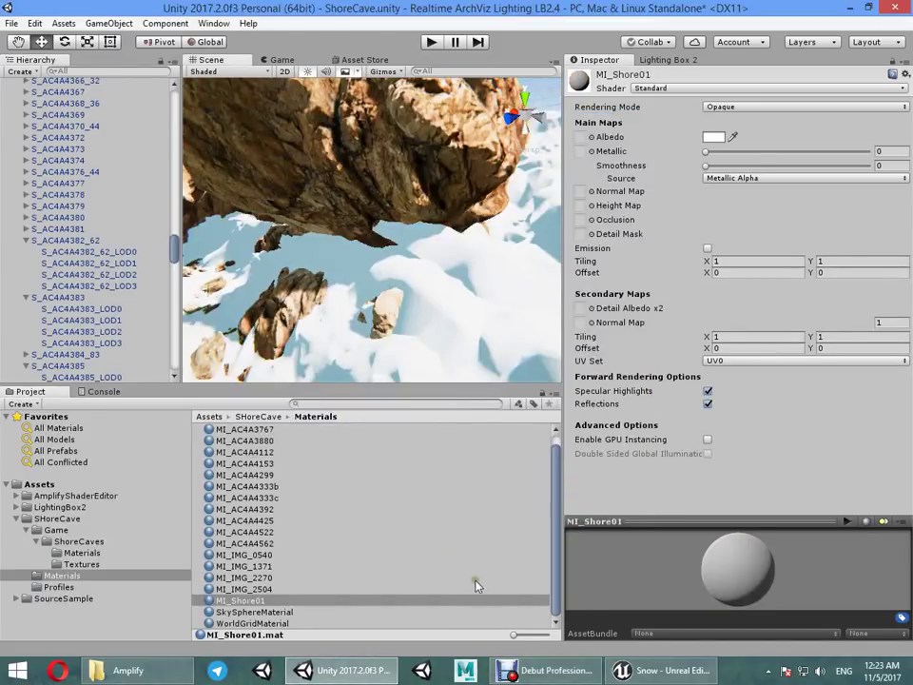
{"action": "left_click_drag", "start_coordinate": [514, 634], "coordinate": [546, 634]}
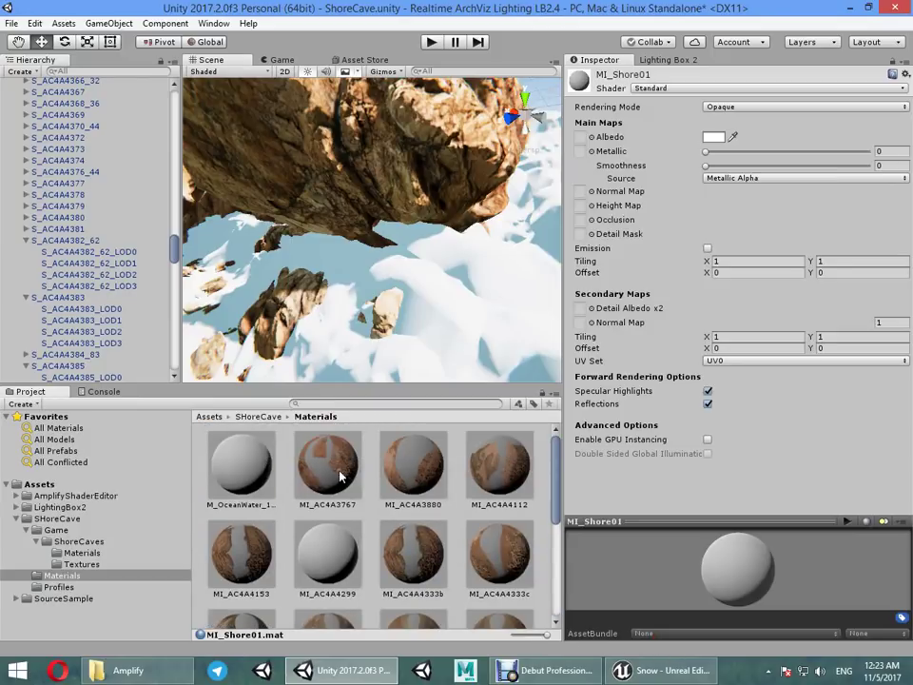
{"action": "left_click", "coordinate": [260, 473]}
{"action": "left_click", "coordinate": [327, 544]}
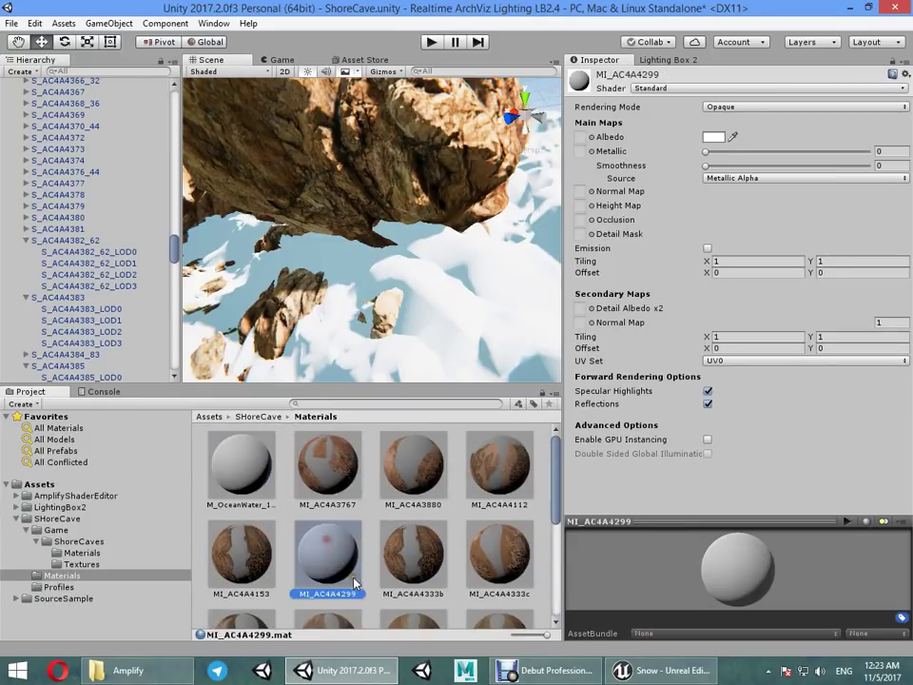
{"action": "left_click", "coordinate": [334, 593]}
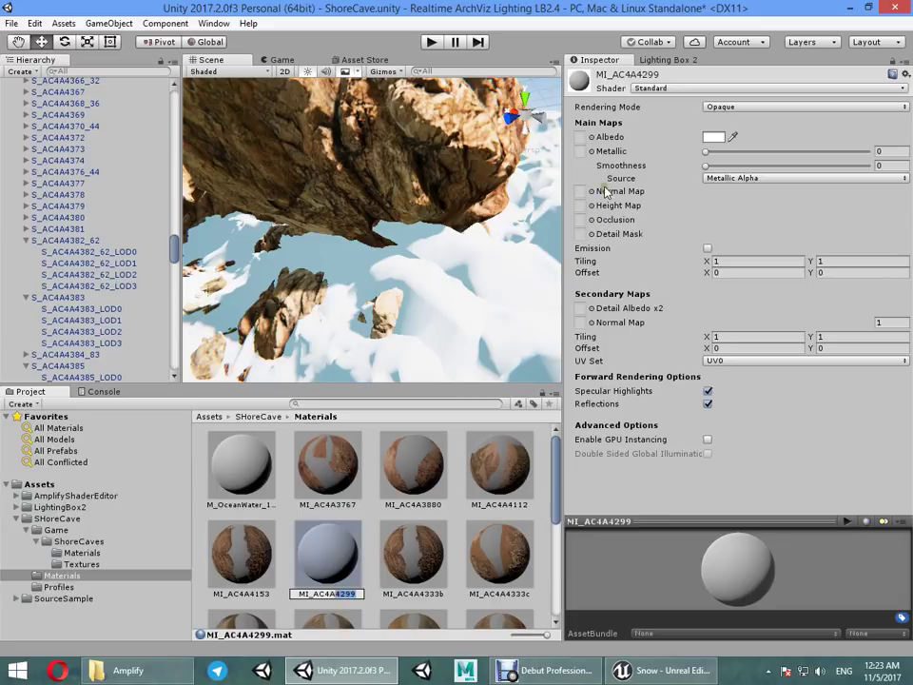
Step: Assign the 4299 rock texture as Albedo and the blue 4299 texture as Normal Map
{"action": "left_click", "coordinate": [591, 137]}
{"action": "type", "text": "4299"}
{"action": "left_click", "coordinate": [92, 84]}
{"action": "left_click", "coordinate": [92, 84]}
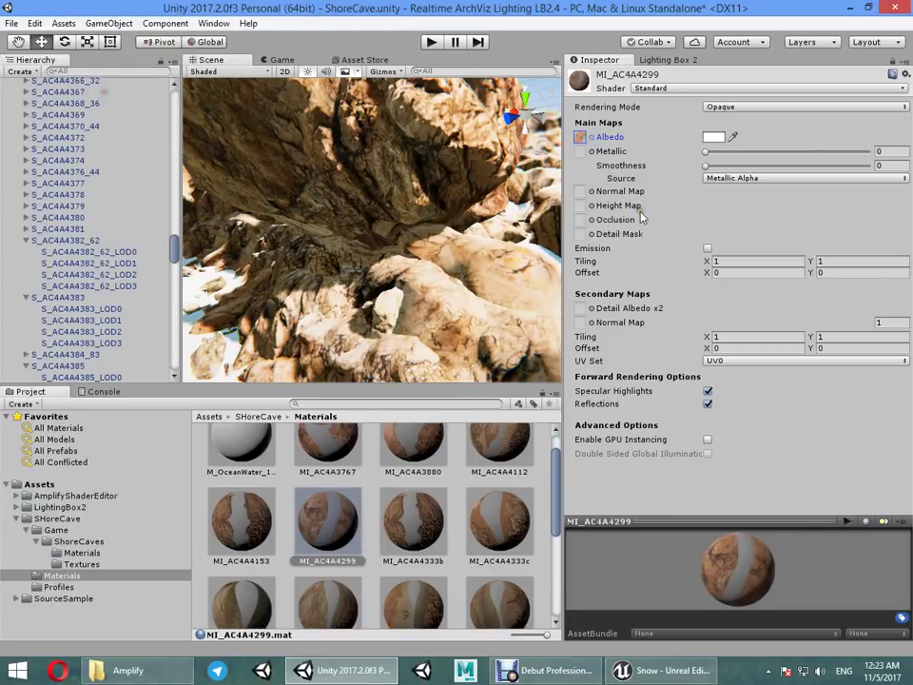
{"action": "left_click", "coordinate": [591, 191]}
{"action": "type", "text": "4299"}
{"action": "left_click", "coordinate": [147, 83]}
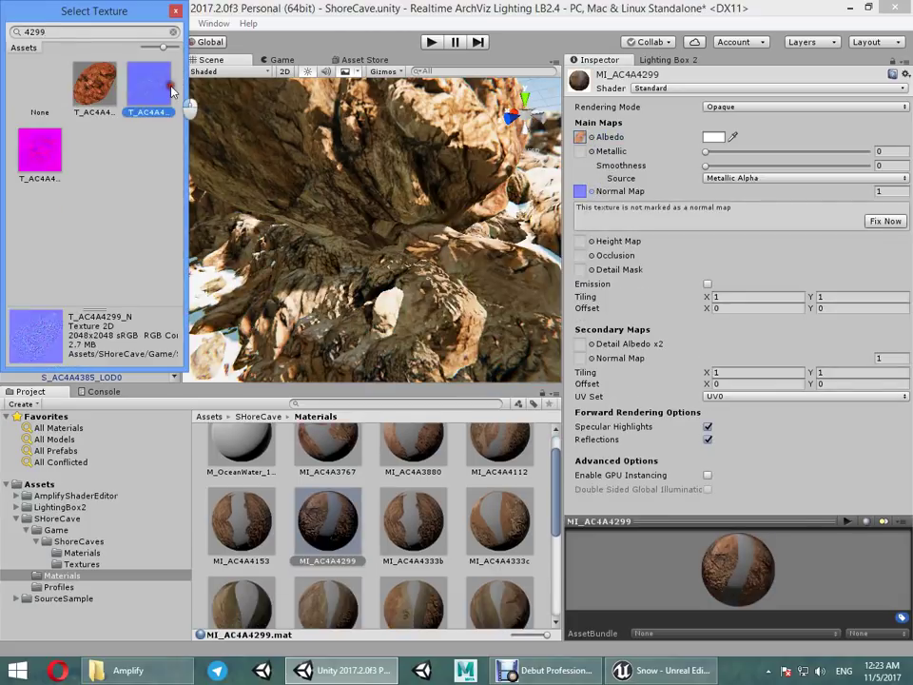
{"action": "left_click", "coordinate": [146, 83]}
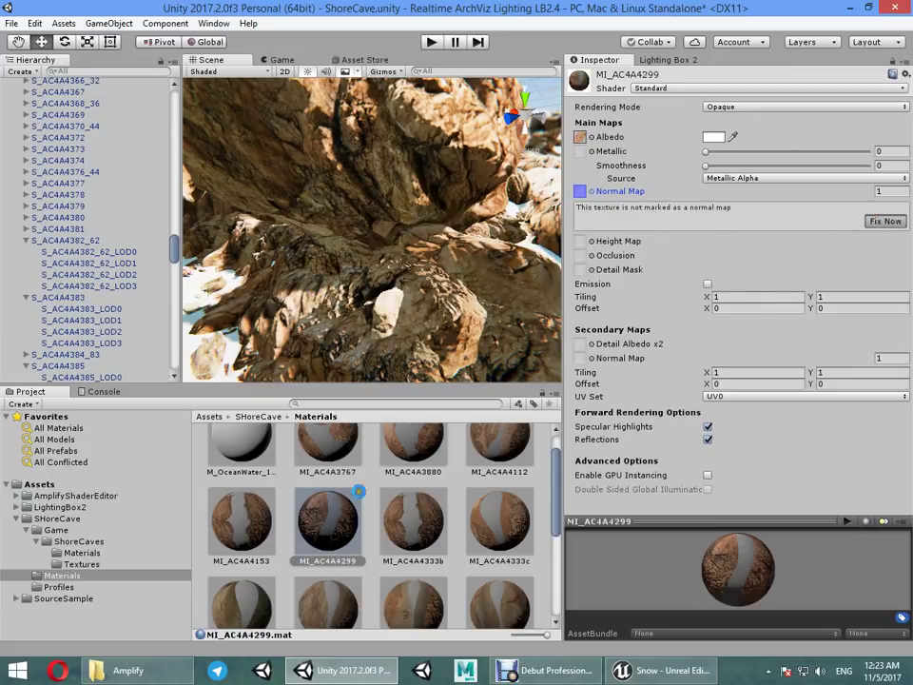
{"action": "scroll", "coordinate": [301, 510], "scroll_direction": "up", "scroll_amount": 1}
{"action": "left_click", "coordinate": [255, 459]}
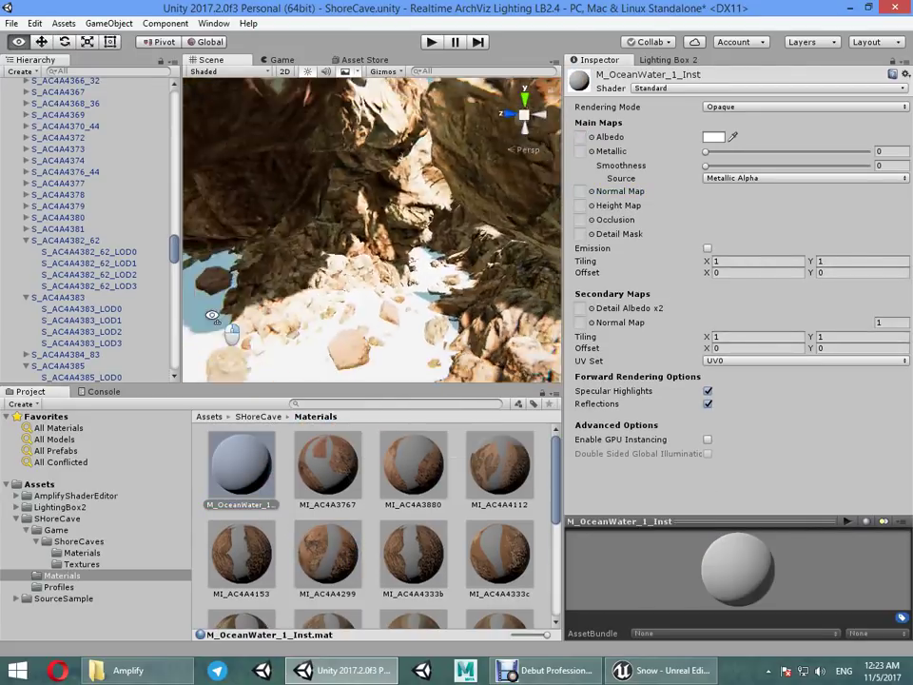
{"action": "right_click_drag", "start_coordinate": [407, 336], "coordinate": [241, 418]}
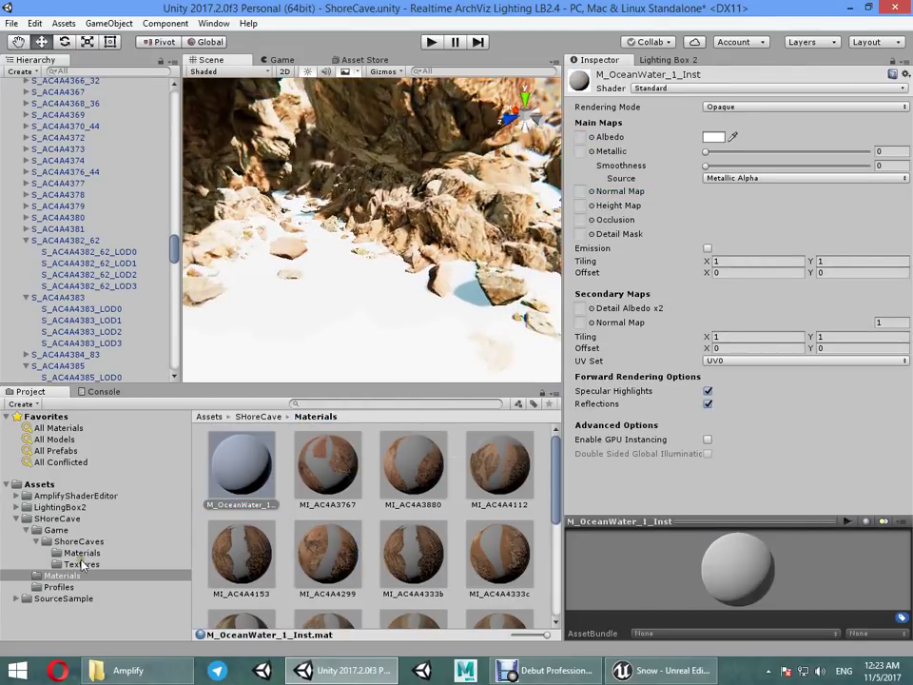
{"action": "left_click", "coordinate": [79, 564]}
{"action": "scroll", "coordinate": [361, 542], "scroll_direction": "down", "scroll_amount": 5}
{"action": "scroll", "coordinate": [371, 532], "scroll_direction": "down", "scroll_amount": 5}
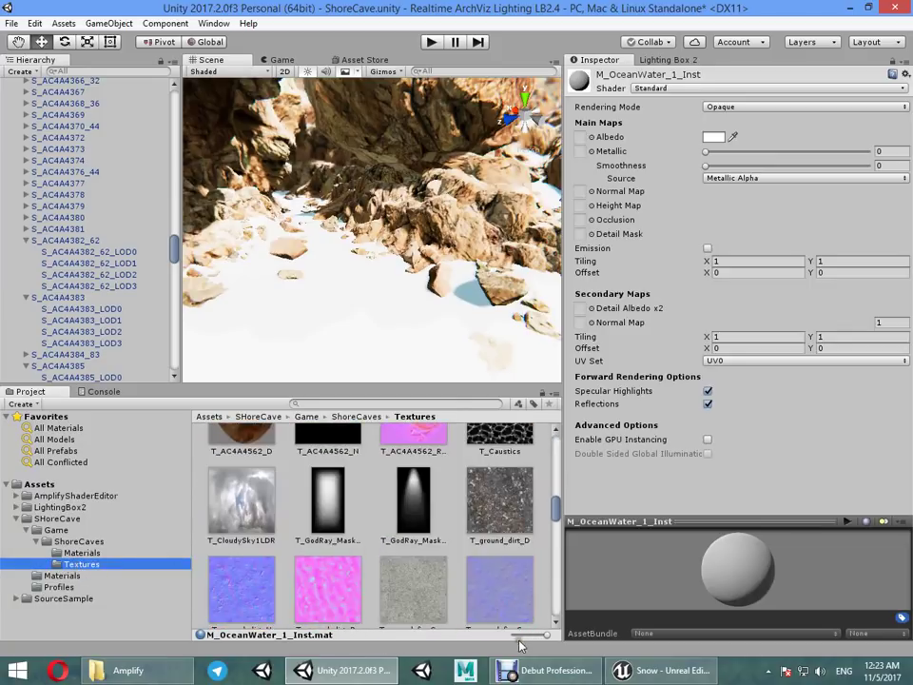
{"action": "scroll", "coordinate": [399, 590], "scroll_direction": "down", "scroll_amount": 3, "text": "ctrl"}
{"action": "scroll", "coordinate": [346, 585], "scroll_direction": "down", "scroll_amount": 5}
{"action": "scroll", "coordinate": [346, 584], "scroll_direction": "down", "scroll_amount": 5}
{"action": "scroll", "coordinate": [461, 604], "scroll_direction": "up", "scroll_amount": 3, "text": "ctrl"}
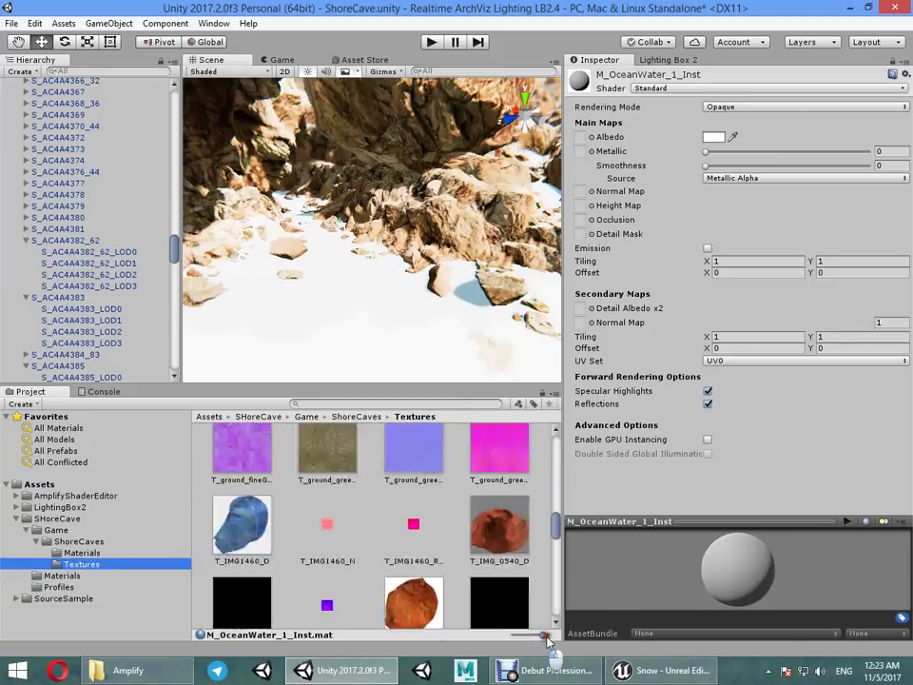
{"action": "scroll", "coordinate": [461, 604], "scroll_direction": "down", "scroll_amount": 10}
{"action": "scroll", "coordinate": [447, 604], "scroll_direction": "down", "scroll_amount": 5}
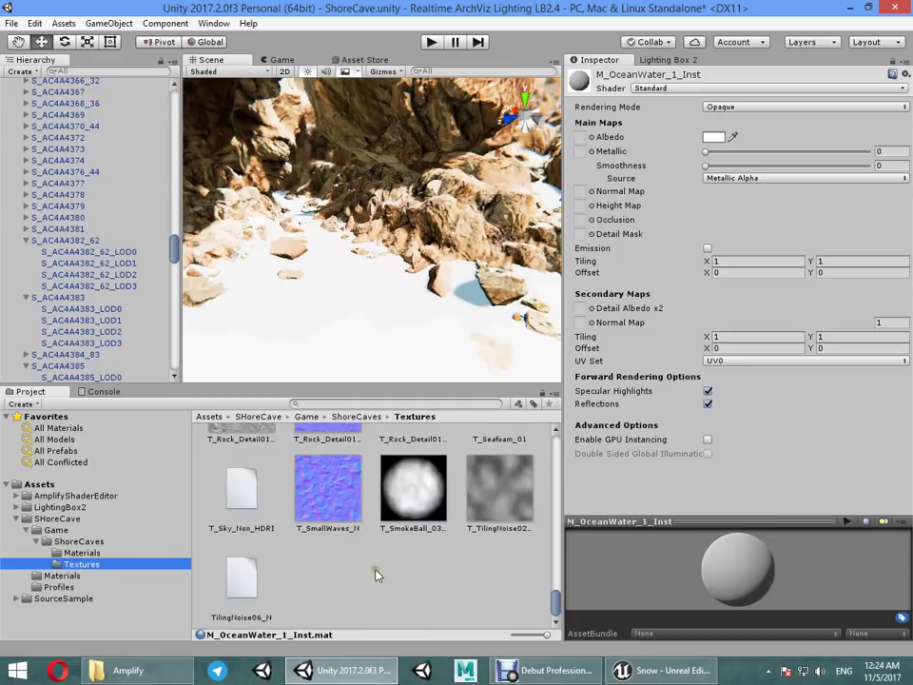
{"action": "scroll", "coordinate": [376, 574], "scroll_direction": "up", "scroll_amount": 5}
{"action": "scroll", "coordinate": [380, 571], "scroll_direction": "up", "scroll_amount": 5}
{"action": "scroll", "coordinate": [387, 565], "scroll_direction": "up", "scroll_amount": 5}
{"action": "scroll", "coordinate": [387, 565], "scroll_direction": "up", "scroll_amount": 2}
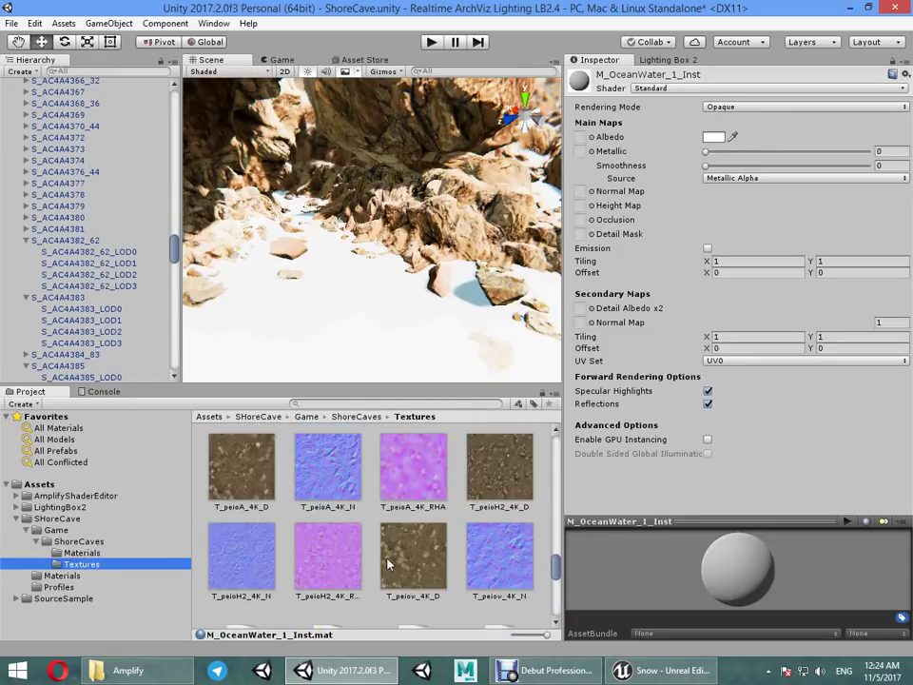
{"action": "scroll", "coordinate": [387, 564], "scroll_direction": "up", "scroll_amount": 5}
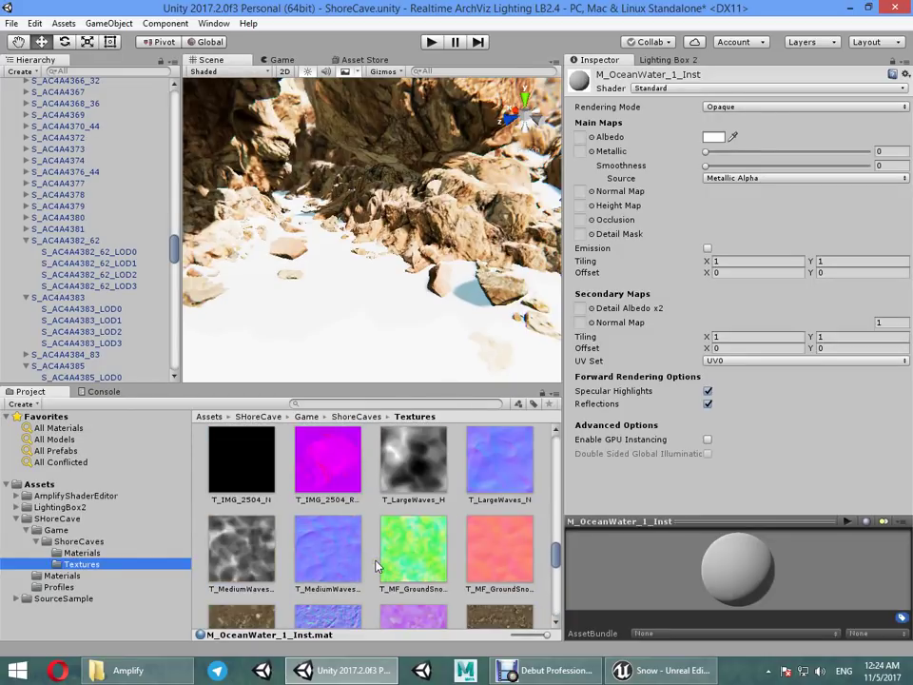
{"action": "scroll", "coordinate": [328, 572], "scroll_direction": "up", "scroll_amount": 3}
{"action": "scroll", "coordinate": [328, 572], "scroll_direction": "up", "scroll_amount": 3}
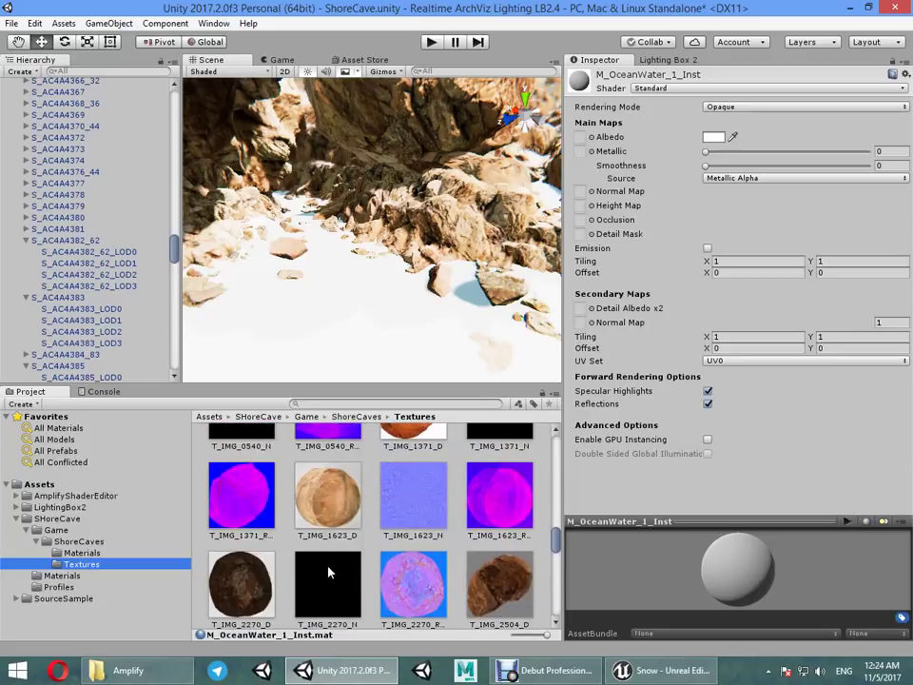
{"action": "scroll", "coordinate": [328, 572], "scroll_direction": "up", "scroll_amount": 3}
{"action": "scroll", "coordinate": [328, 568], "scroll_direction": "up", "scroll_amount": 2}
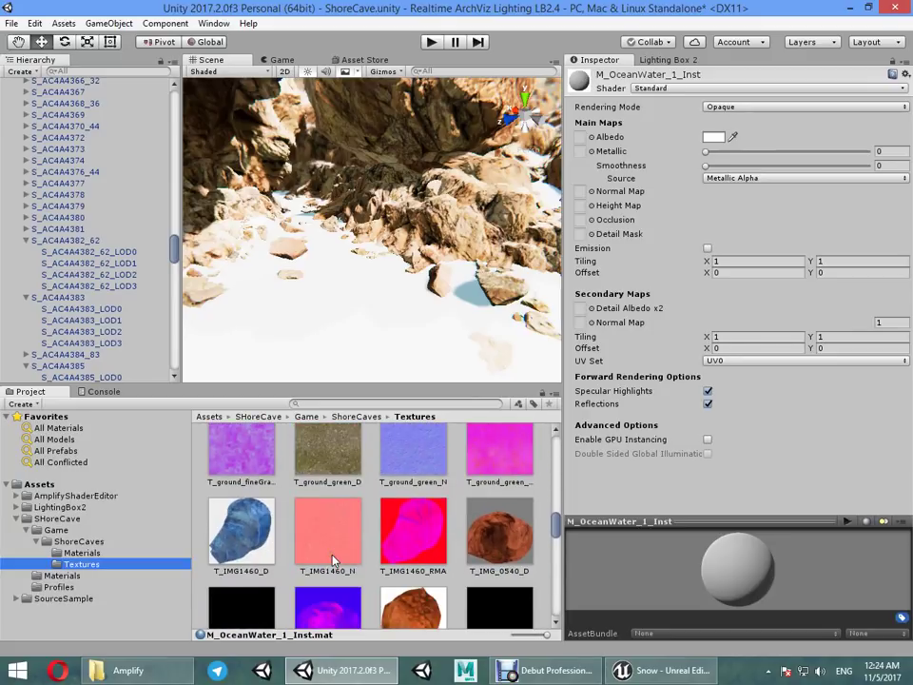
{"action": "scroll", "coordinate": [447, 521], "scroll_direction": "down", "scroll_amount": 1}
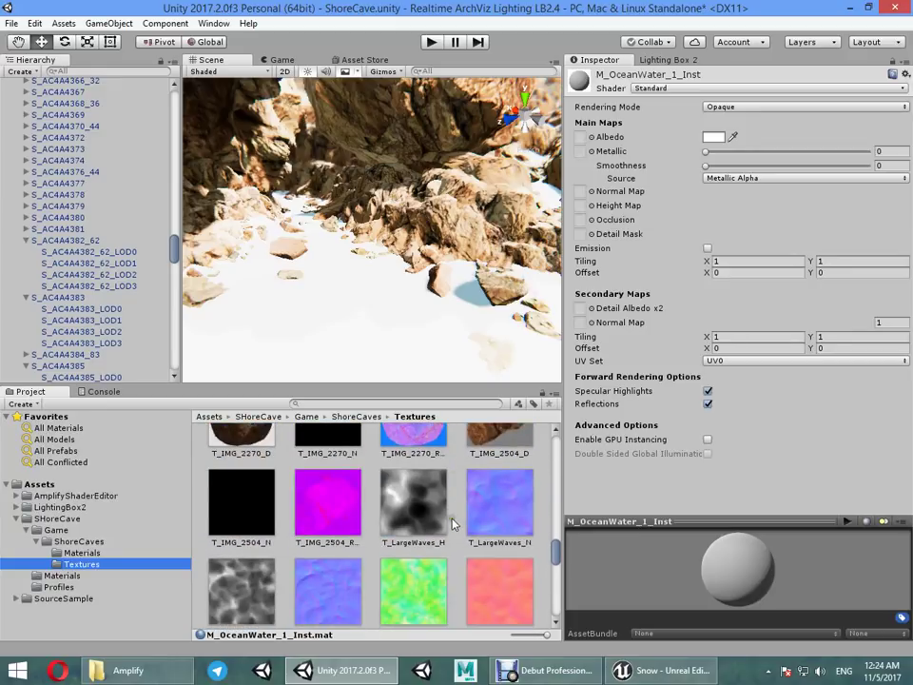
{"action": "scroll", "coordinate": [452, 523], "scroll_direction": "down", "scroll_amount": 3}
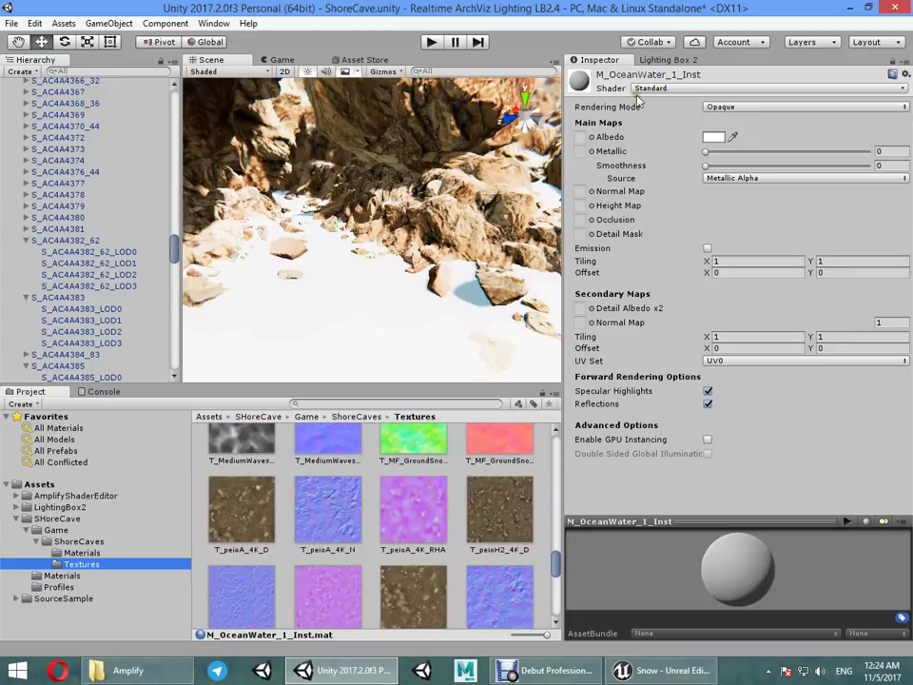
{"action": "left_click", "coordinate": [592, 137]}
{"action": "type", "text": "water"}
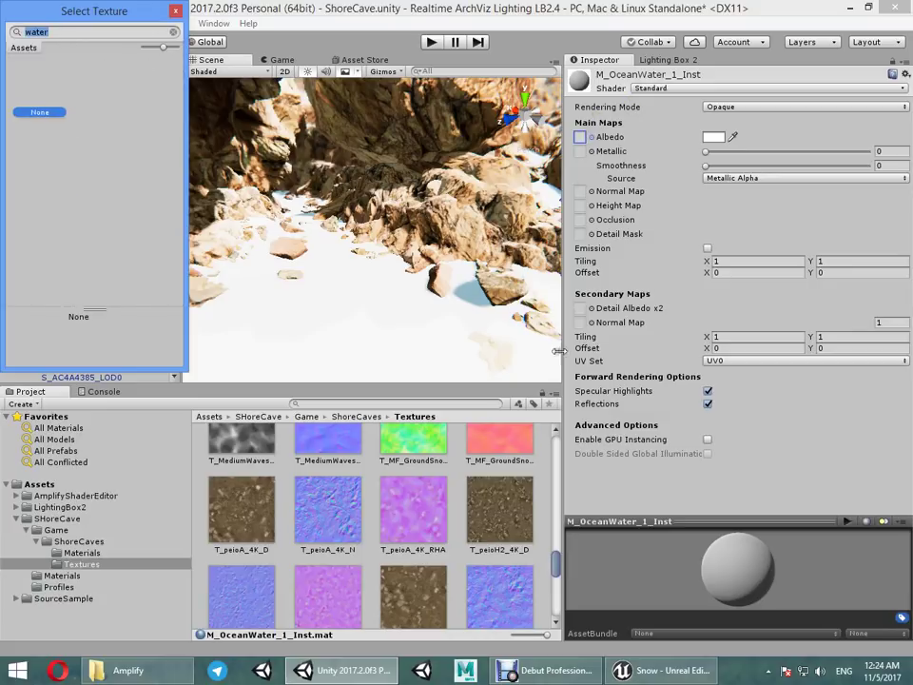
{"action": "key", "text": "BackSpace"}
{"action": "scroll", "coordinate": [387, 554], "scroll_direction": "down", "scroll_amount": 1}
{"action": "scroll", "coordinate": [387, 554], "scroll_direction": "down", "scroll_amount": 5}
{"action": "scroll", "coordinate": [387, 554], "scroll_direction": "up", "scroll_amount": 3}
{"action": "scroll", "coordinate": [387, 554], "scroll_direction": "up", "scroll_amount": 2}
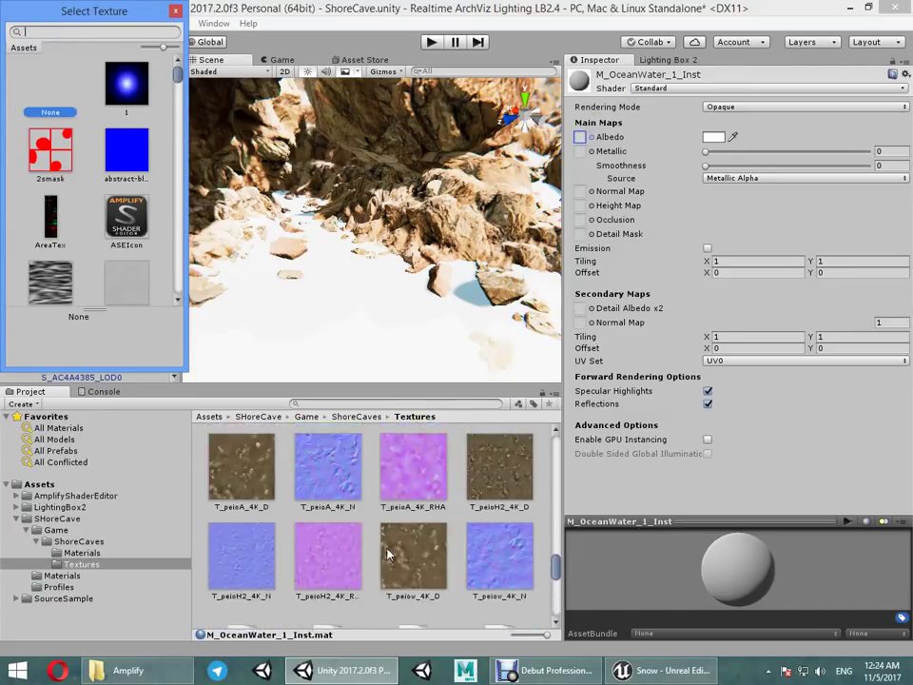
{"action": "scroll", "coordinate": [387, 555], "scroll_direction": "up", "scroll_amount": 3}
{"action": "scroll", "coordinate": [387, 555], "scroll_direction": "up", "scroll_amount": 2}
{"action": "scroll", "coordinate": [387, 554], "scroll_direction": "up", "scroll_amount": 3}
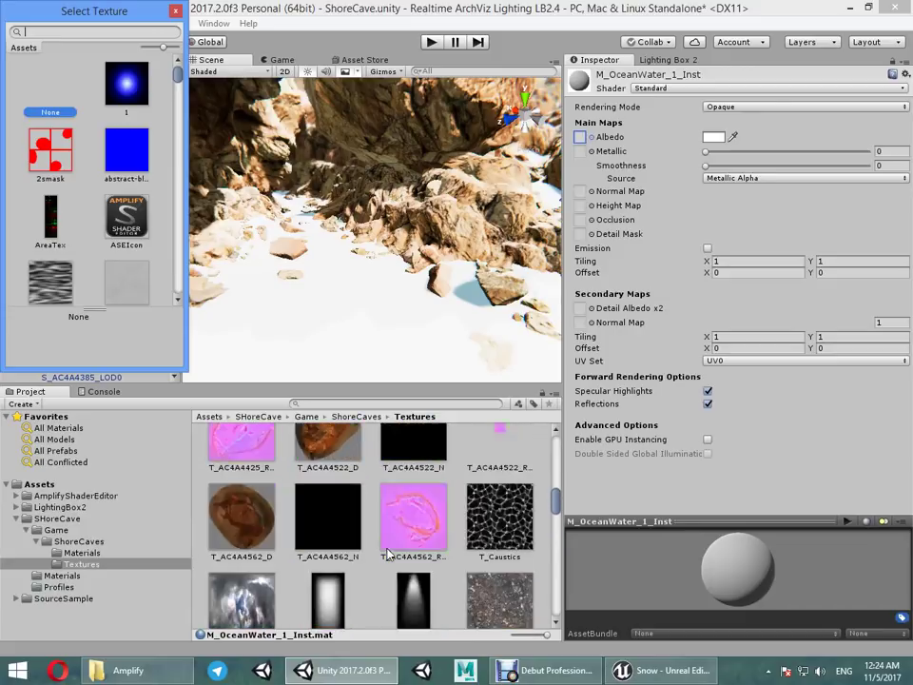
{"action": "scroll", "coordinate": [380, 537], "scroll_direction": "up", "scroll_amount": 3}
{"action": "scroll", "coordinate": [375, 523], "scroll_direction": "up", "scroll_amount": 3}
{"action": "scroll", "coordinate": [376, 504], "scroll_direction": "down", "scroll_amount": 3}
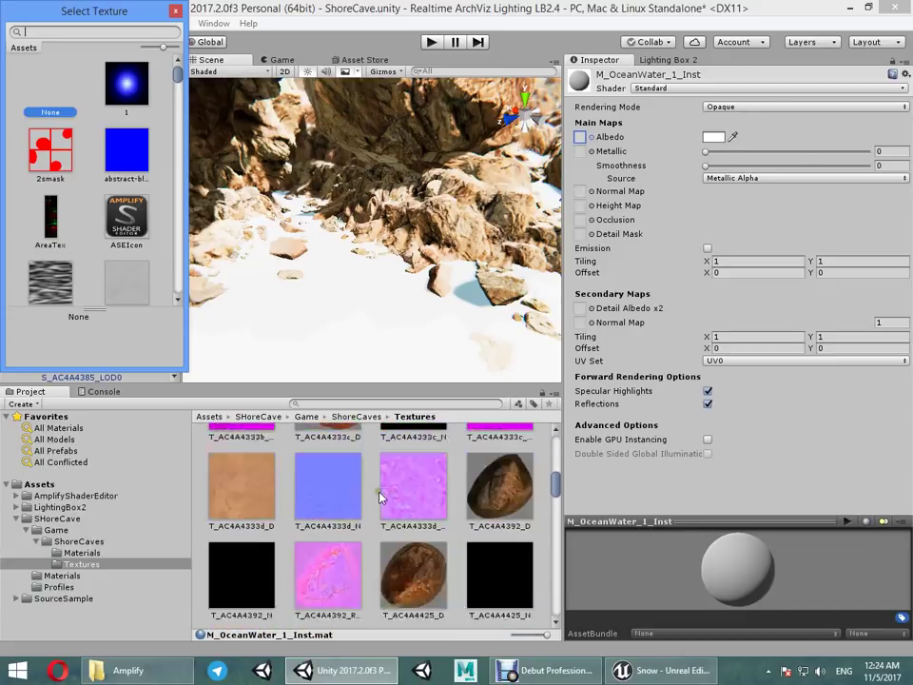
{"action": "scroll", "coordinate": [380, 497], "scroll_direction": "down", "scroll_amount": 3}
{"action": "scroll", "coordinate": [381, 496], "scroll_direction": "down", "scroll_amount": 3}
{"action": "scroll", "coordinate": [380, 499], "scroll_direction": "up", "scroll_amount": 3}
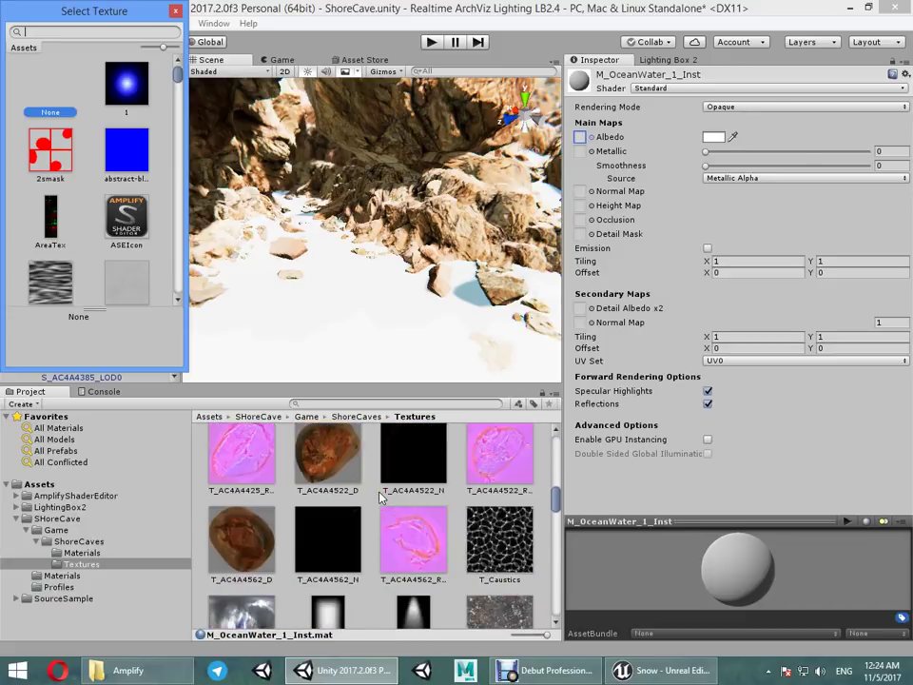
{"action": "scroll", "coordinate": [381, 499], "scroll_direction": "down", "scroll_amount": 1}
{"action": "scroll", "coordinate": [374, 526], "scroll_direction": "down", "scroll_amount": 1}
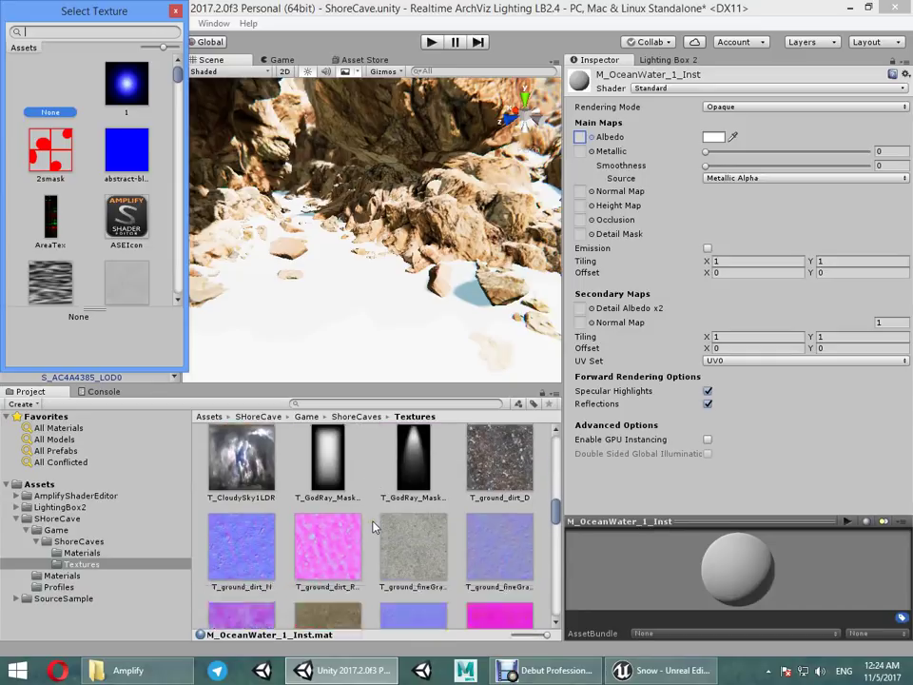
{"action": "scroll", "coordinate": [374, 526], "scroll_direction": "down", "scroll_amount": 2}
{"action": "scroll", "coordinate": [373, 526], "scroll_direction": "up", "scroll_amount": 2}
{"action": "scroll", "coordinate": [374, 526], "scroll_direction": "down", "scroll_amount": 3}
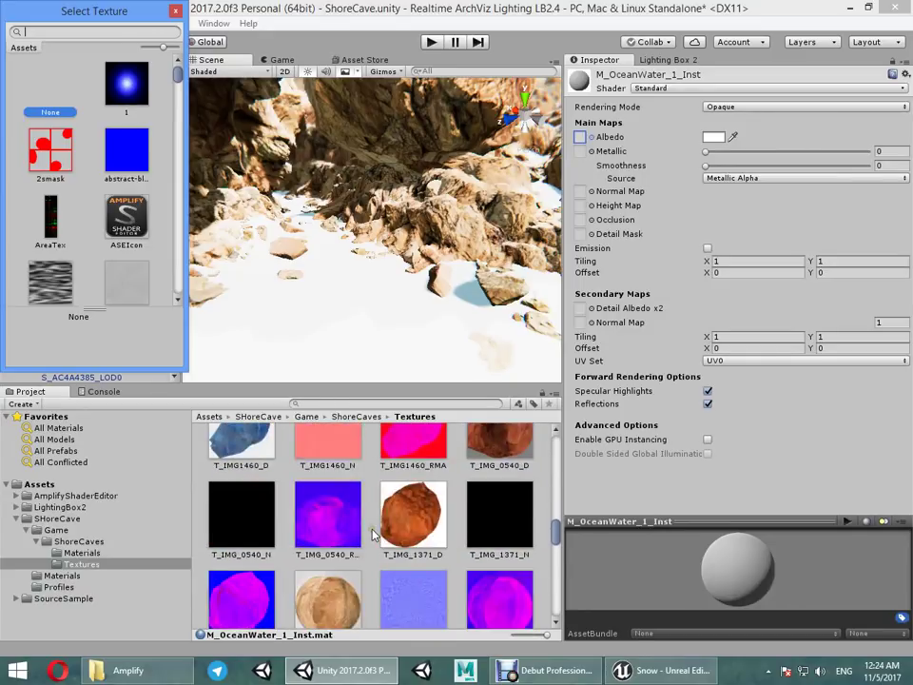
{"action": "scroll", "coordinate": [373, 526], "scroll_direction": "down", "scroll_amount": 3}
{"action": "scroll", "coordinate": [374, 526], "scroll_direction": "down", "scroll_amount": 3}
{"action": "scroll", "coordinate": [374, 534], "scroll_direction": "down", "scroll_amount": 2}
{"action": "scroll", "coordinate": [374, 535], "scroll_direction": "down", "scroll_amount": 3}
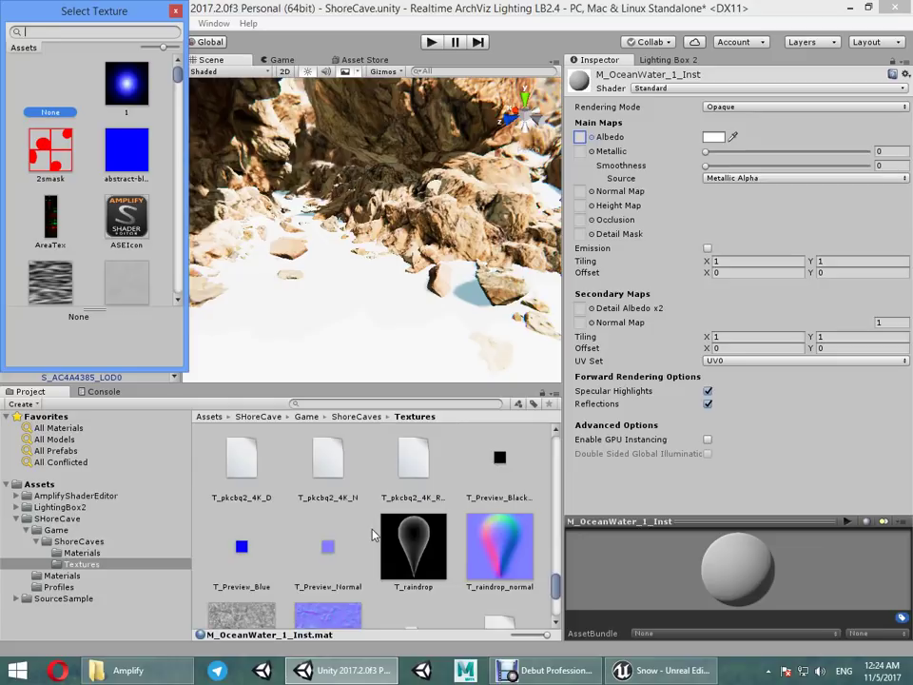
{"action": "scroll", "coordinate": [374, 534], "scroll_direction": "down", "scroll_amount": 3}
{"action": "scroll", "coordinate": [374, 534], "scroll_direction": "down", "scroll_amount": 1}
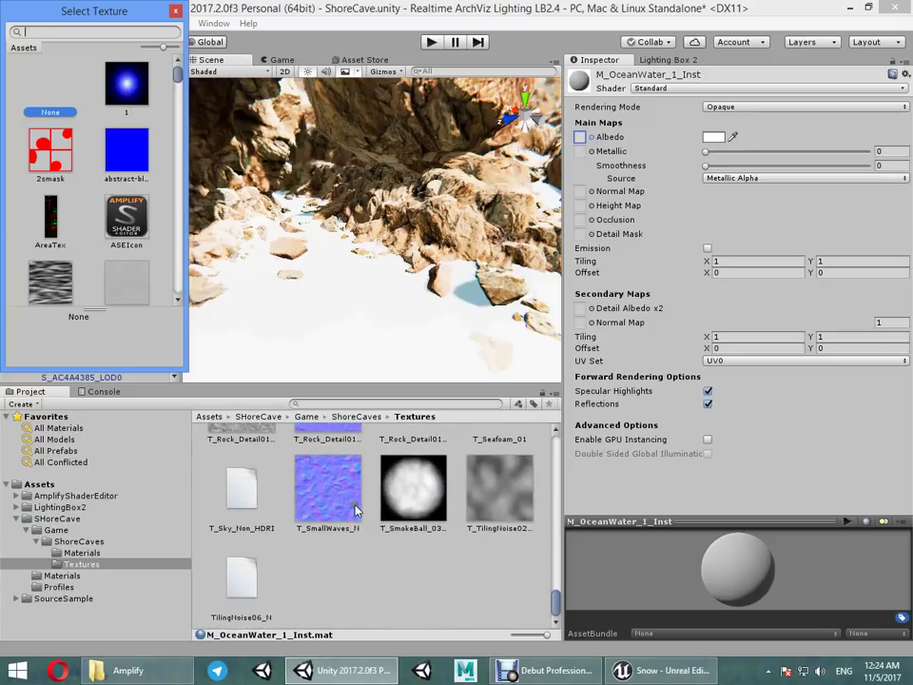
{"action": "left_click", "coordinate": [177, 11]}
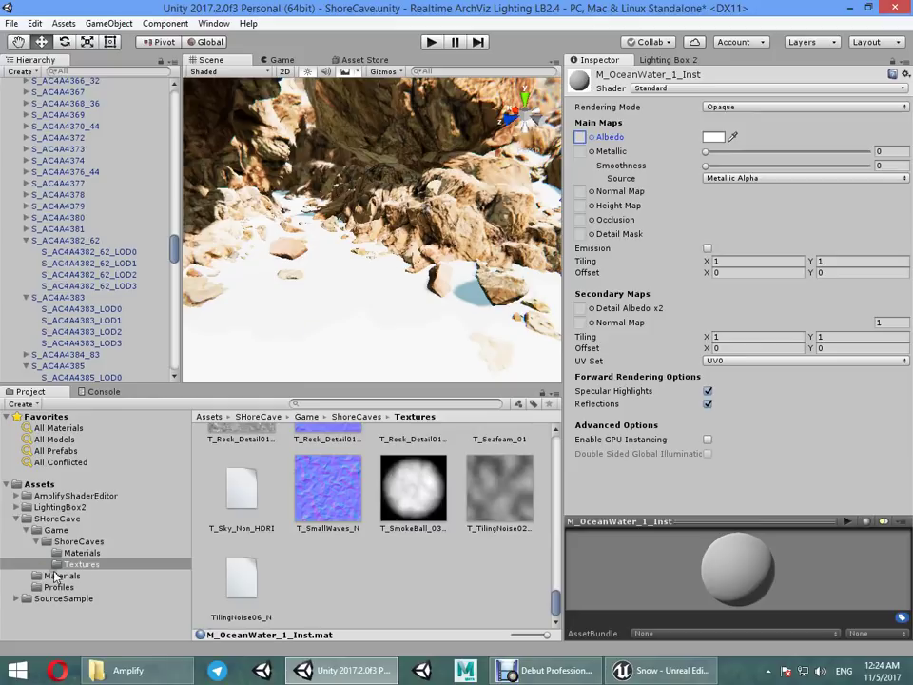
Step: Browse to SHoreCave > Materials and select MI_Shore01
{"action": "left_click", "coordinate": [82, 553]}
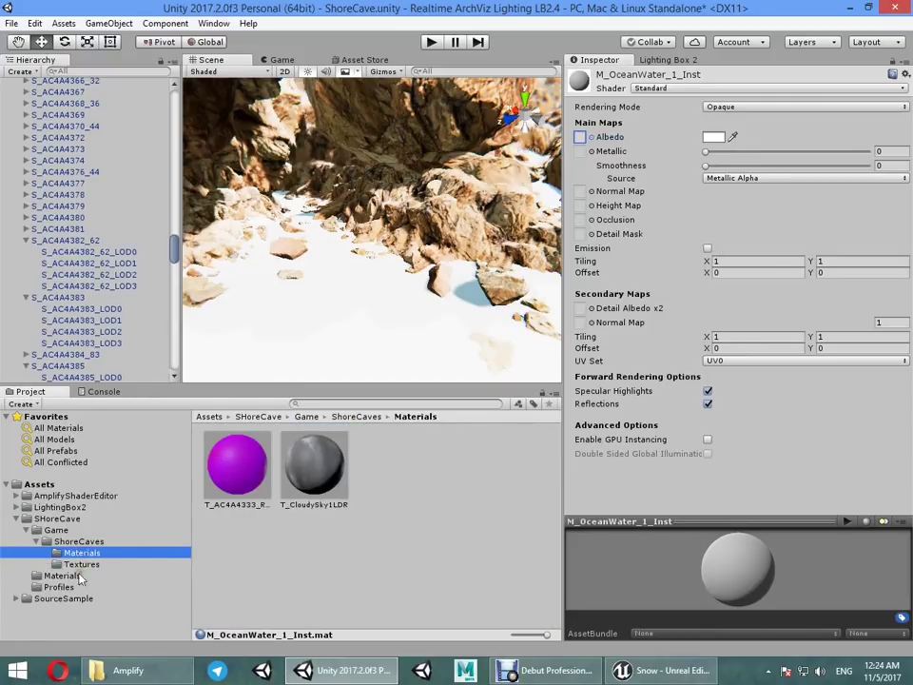
{"action": "left_click", "coordinate": [63, 576]}
{"action": "scroll", "coordinate": [359, 505], "scroll_direction": "down", "scroll_amount": 3}
{"action": "scroll", "coordinate": [350, 511], "scroll_direction": "down", "scroll_amount": 3}
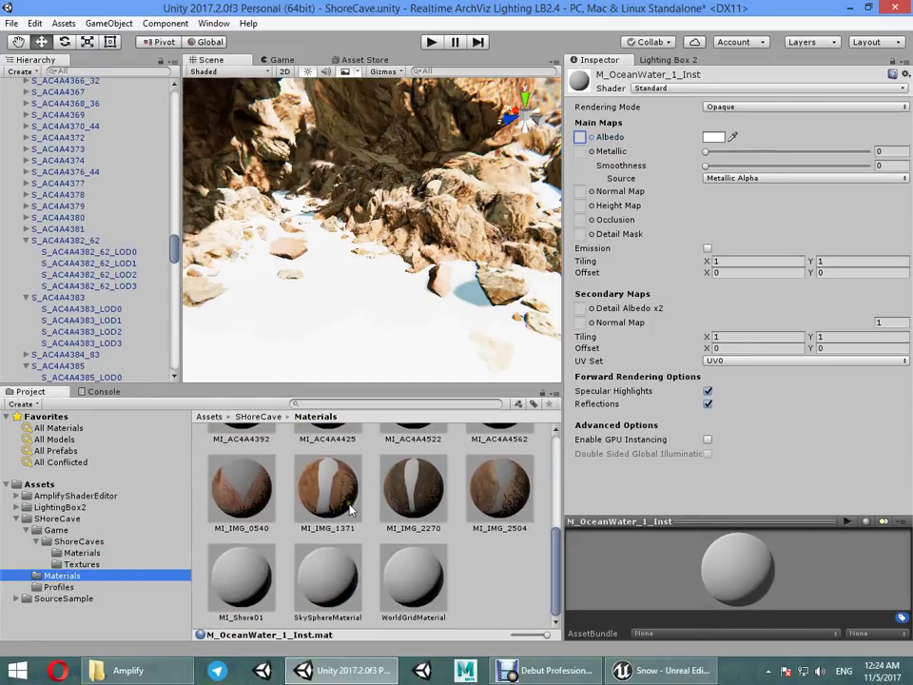
{"action": "left_click", "coordinate": [236, 583]}
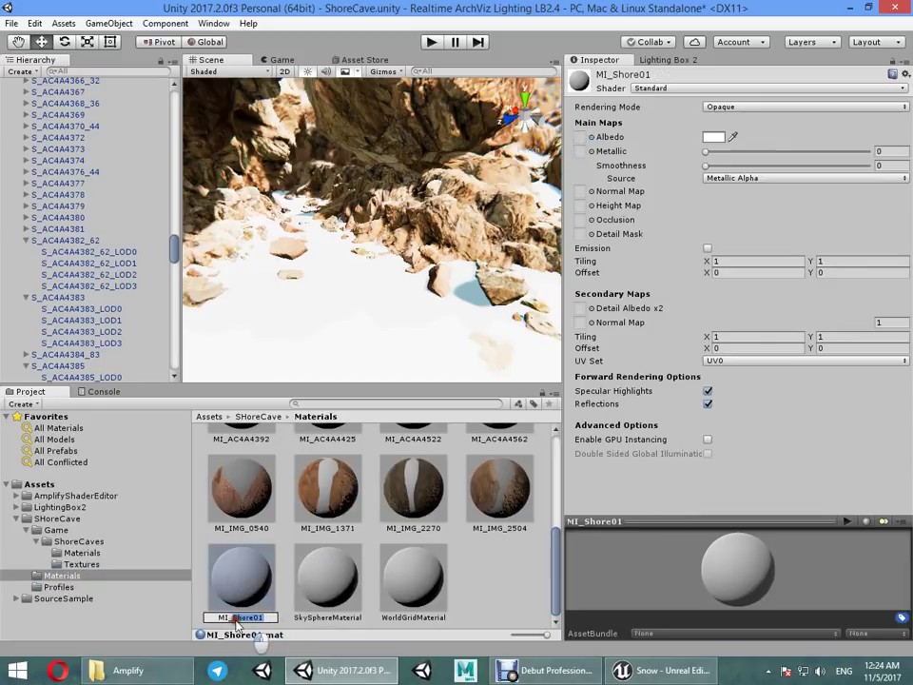
Step: Search the Albedo texture picker for 'Shore01', then clear the search
{"action": "left_click", "coordinate": [590, 137]}
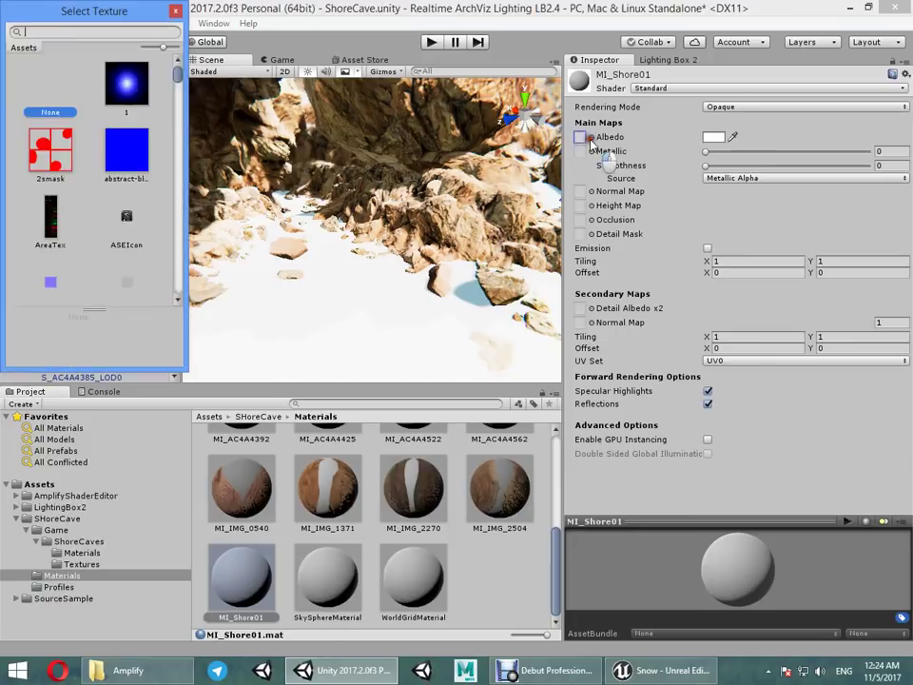
{"action": "type", "text": "Shore01"}
{"action": "key", "text": "BackSpace"}
{"action": "key", "text": "BackSpace"}
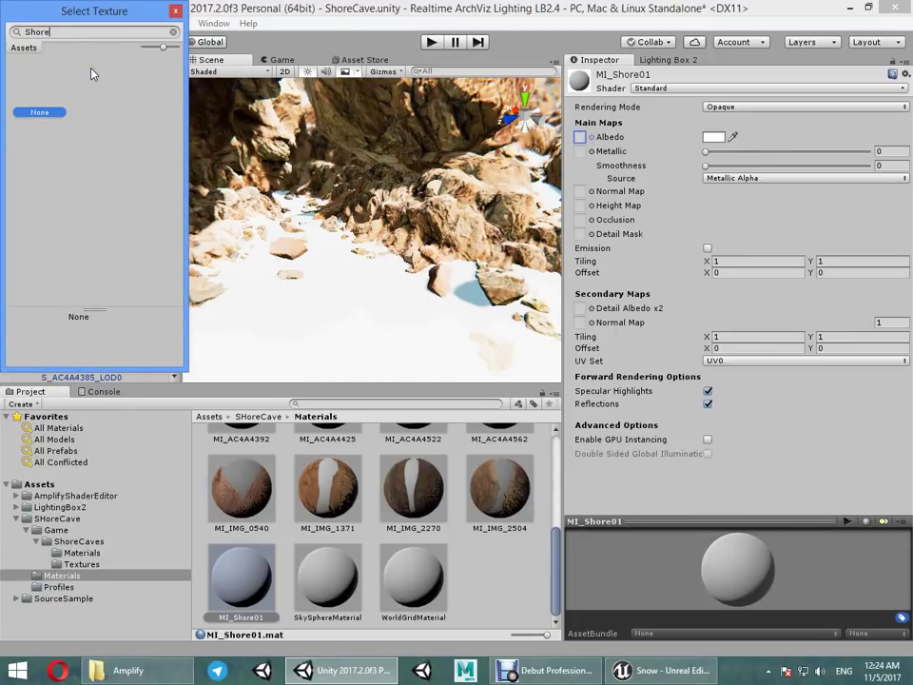
{"action": "key", "text": "BackSpace"}
{"action": "key", "text": "BackSpace"}
{"action": "key", "text": "BackSpace"}
{"action": "key", "text": "BackSpace"}
{"action": "key", "text": "BackSpace"}
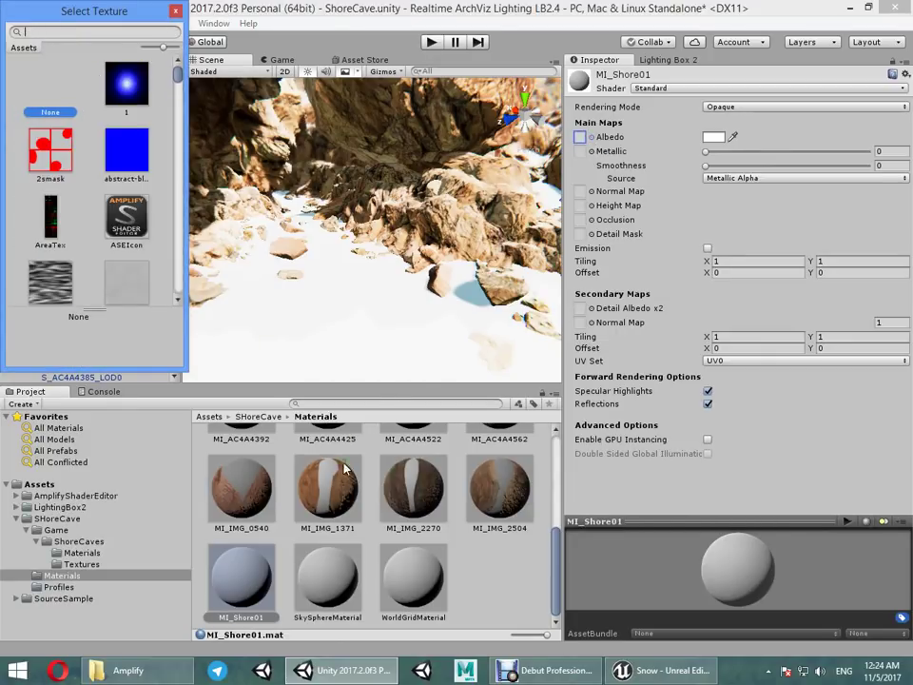
{"action": "right_click_drag", "start_coordinate": [424, 248], "coordinate": [332, 201]}
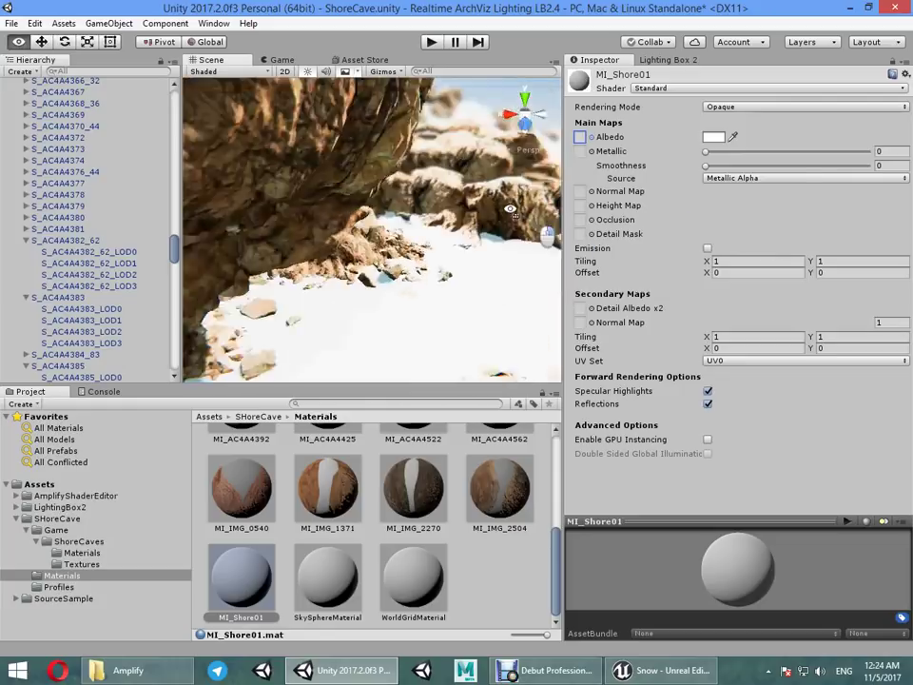
Step: In Lighting Box 2's Effect settings, uncheck Depth of Field and go back to Scene settings
{"action": "right_click_drag", "start_coordinate": [332, 200], "coordinate": [341, 205]}
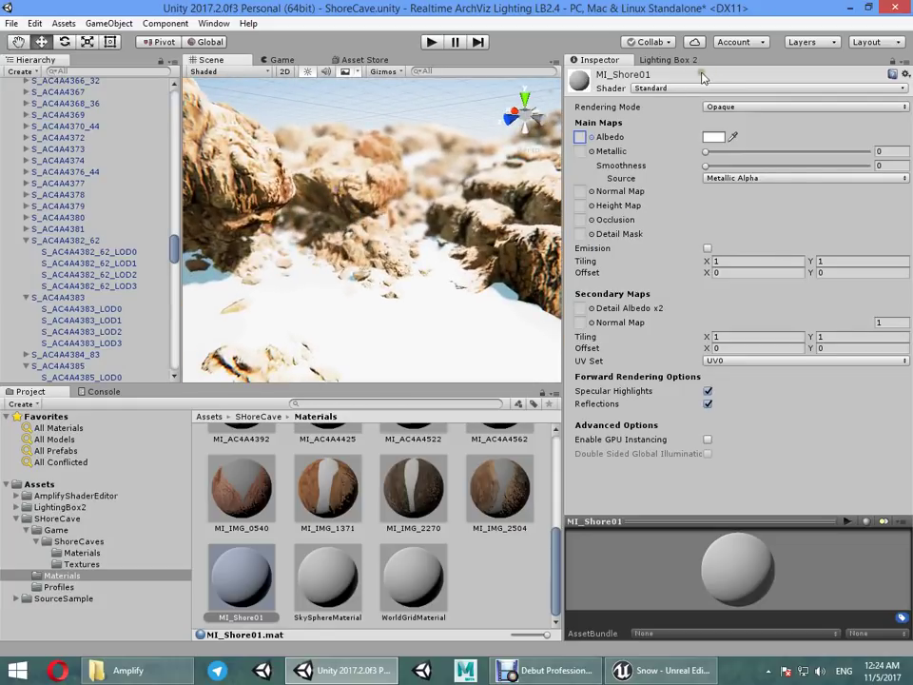
{"action": "left_click", "coordinate": [665, 61]}
{"action": "mouse_move", "coordinate": [613, 138]}
{"action": "right_mouse_down"}
{"action": "mouse_move", "coordinate": [863, 197]}
{"action": "mouse_move", "coordinate": [315, 204]}
{"action": "mouse_move", "coordinate": [216, 261]}
{"action": "mouse_move", "coordinate": [199, 320]}
{"action": "right_mouse_up"}
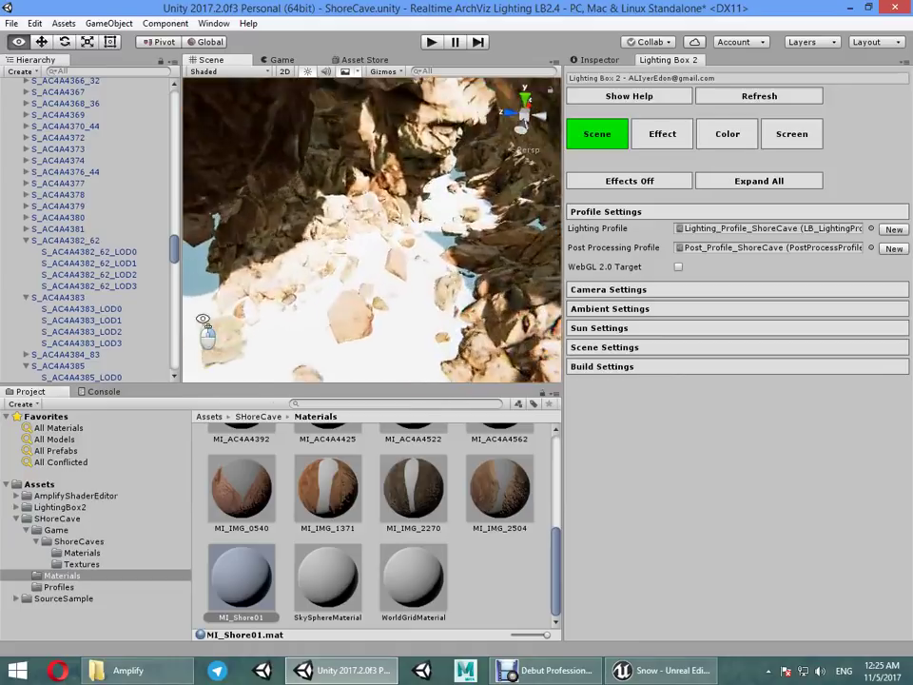
{"action": "mouse_move", "coordinate": [841, 283]}
{"action": "right_mouse_down"}
{"action": "mouse_move", "coordinate": [112, 228]}
{"action": "mouse_move", "coordinate": [872, 211]}
{"action": "mouse_move", "coordinate": [643, 174]}
{"action": "mouse_move", "coordinate": [887, 211]}
{"action": "right_mouse_up"}
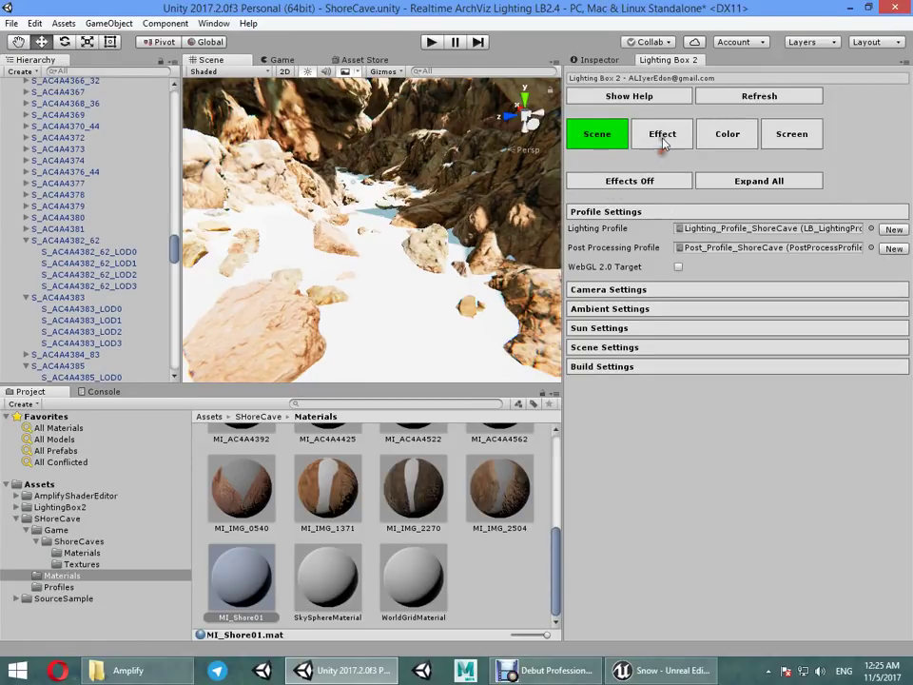
{"action": "left_click", "coordinate": [663, 138]}
{"action": "left_click", "coordinate": [575, 271]}
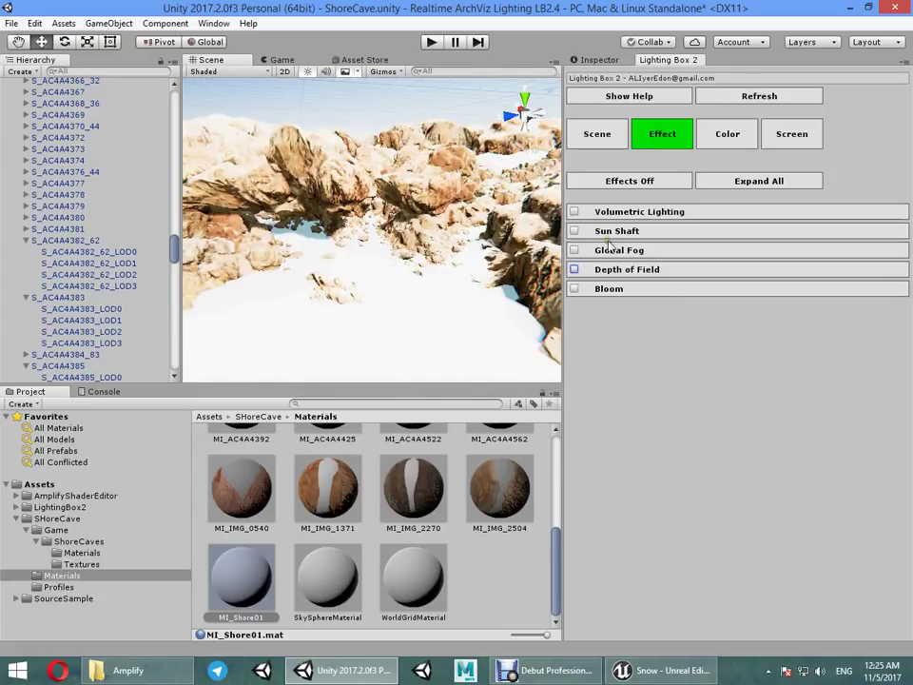
{"action": "left_click", "coordinate": [581, 134]}
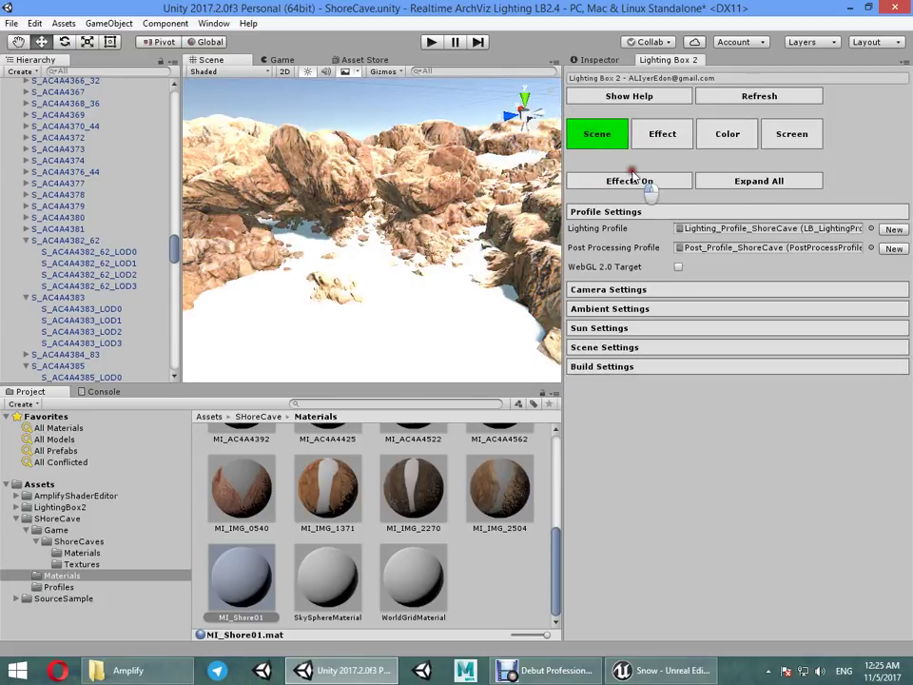
Step: Toggle post effects back on, expand all sections, and set the ambient colour to warm grey 80766D
{"action": "left_click", "coordinate": [632, 180]}
{"action": "left_click", "coordinate": [753, 182]}
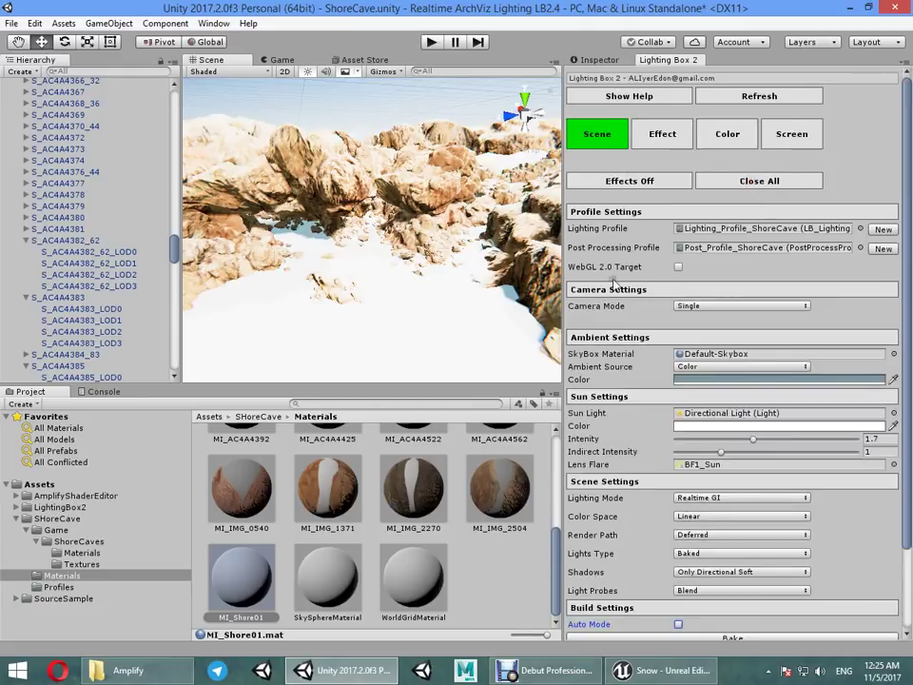
{"action": "left_click", "coordinate": [676, 378]}
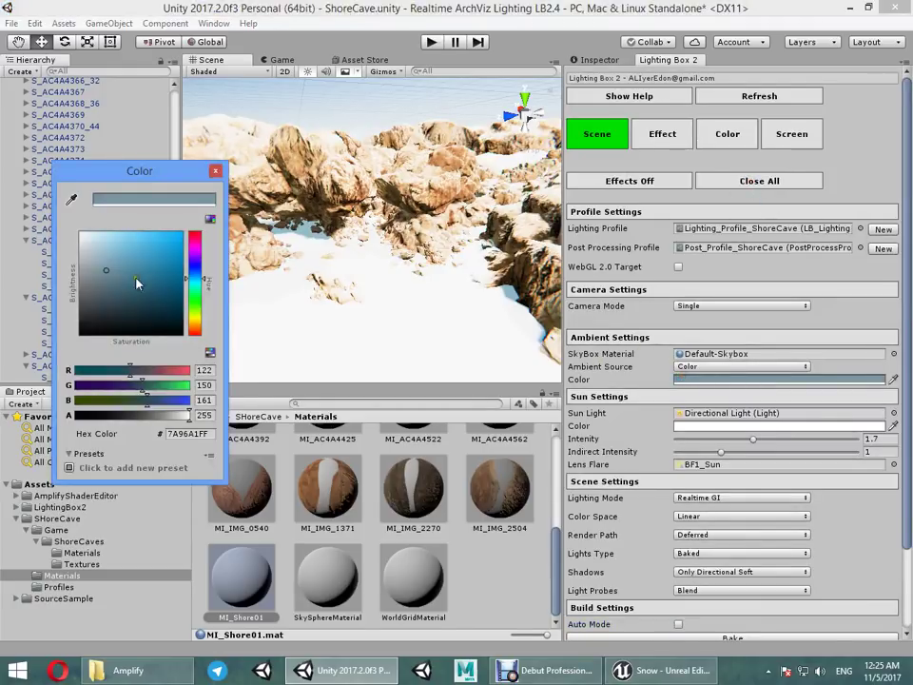
{"action": "left_click_drag", "start_coordinate": [195, 306], "coordinate": [194, 326]}
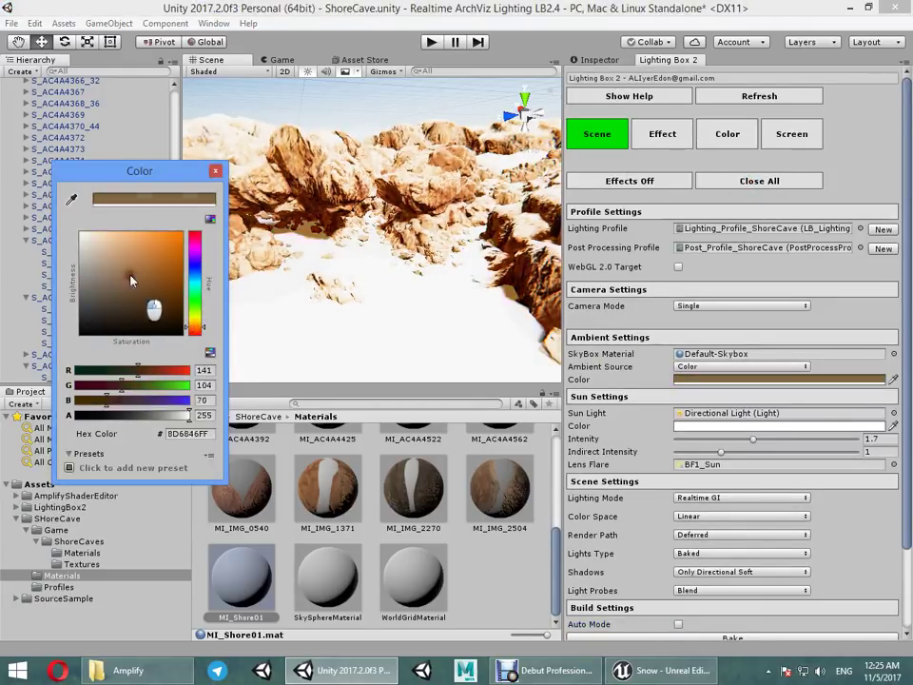
{"action": "left_click_drag", "start_coordinate": [131, 279], "coordinate": [96, 283]}
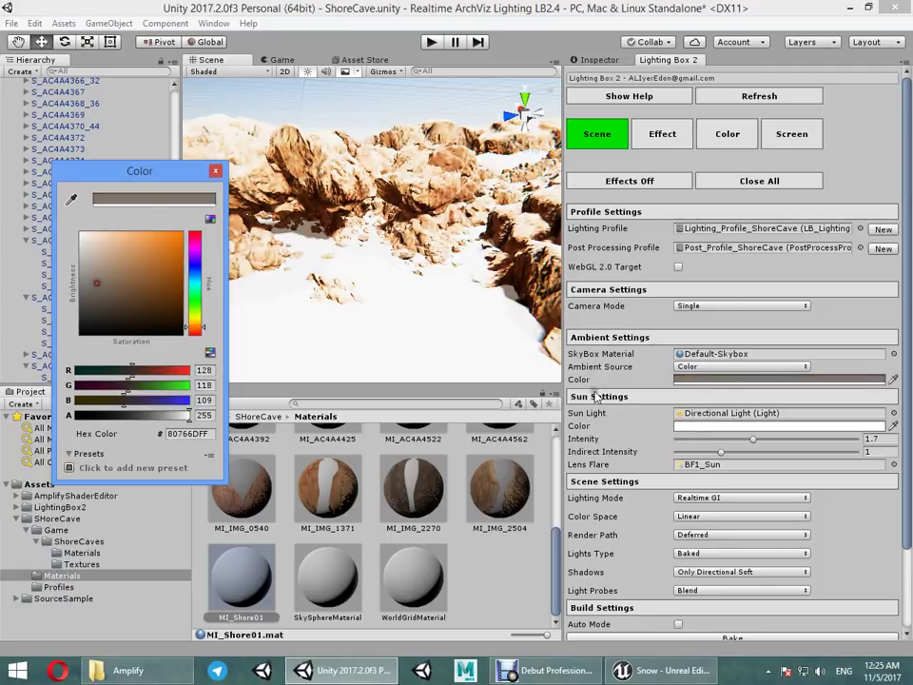
Step: Set the Sun Intensity to 1
{"action": "left_click", "coordinate": [876, 442]}
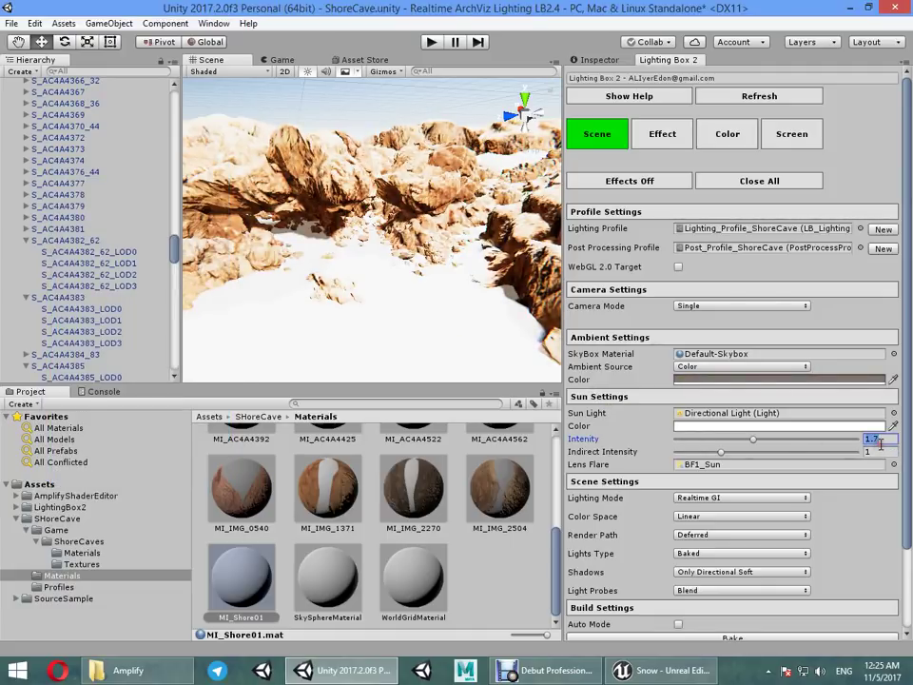
{"action": "type", "text": "1"}
{"action": "left_click", "coordinate": [663, 135]}
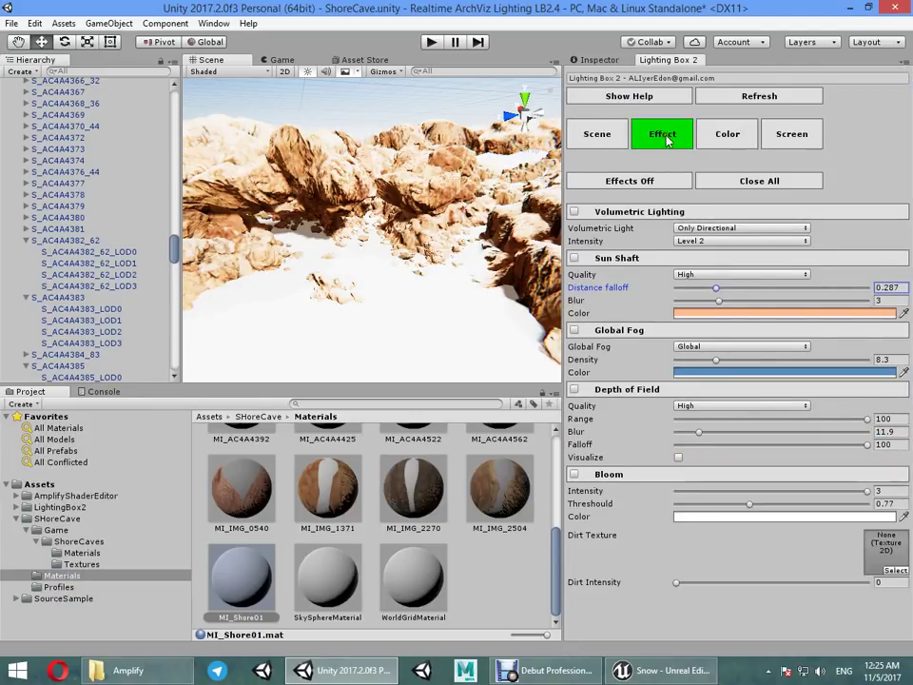
Step: Enable Global Fog with a pale blue colour and density 3.3
{"action": "left_click", "coordinate": [596, 330]}
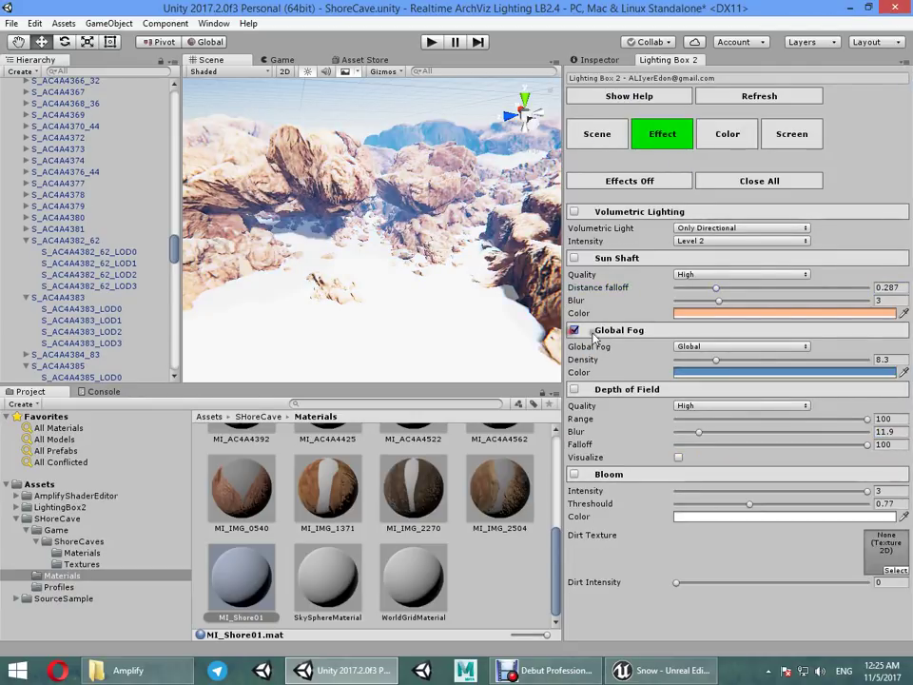
{"action": "left_click_drag", "start_coordinate": [713, 359], "coordinate": [705, 360]}
{"action": "left_click", "coordinate": [702, 372]}
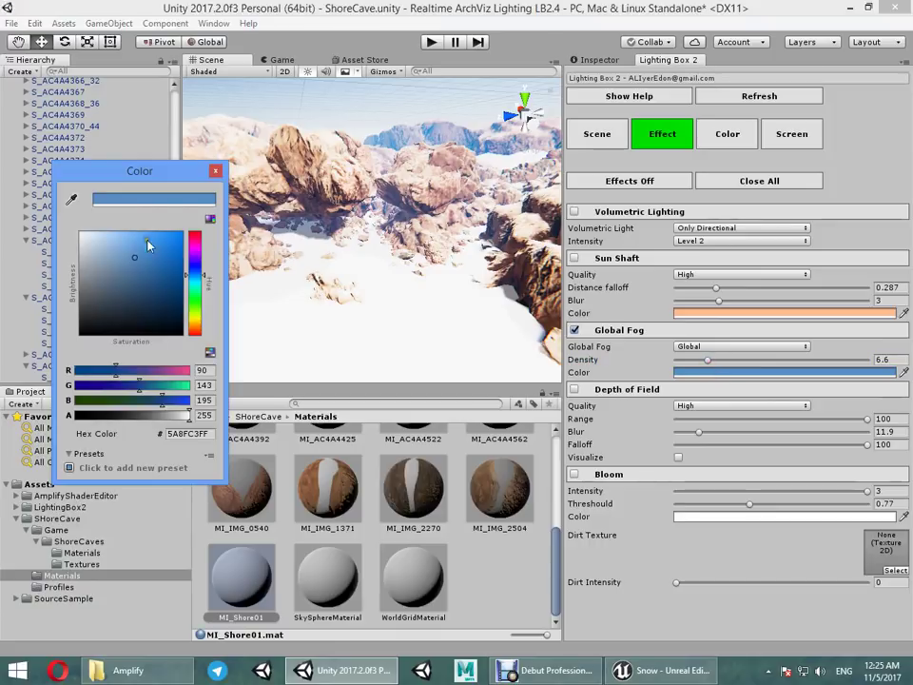
{"action": "left_click_drag", "start_coordinate": [148, 246], "coordinate": [100, 234]}
{"action": "left_click", "coordinate": [692, 359]}
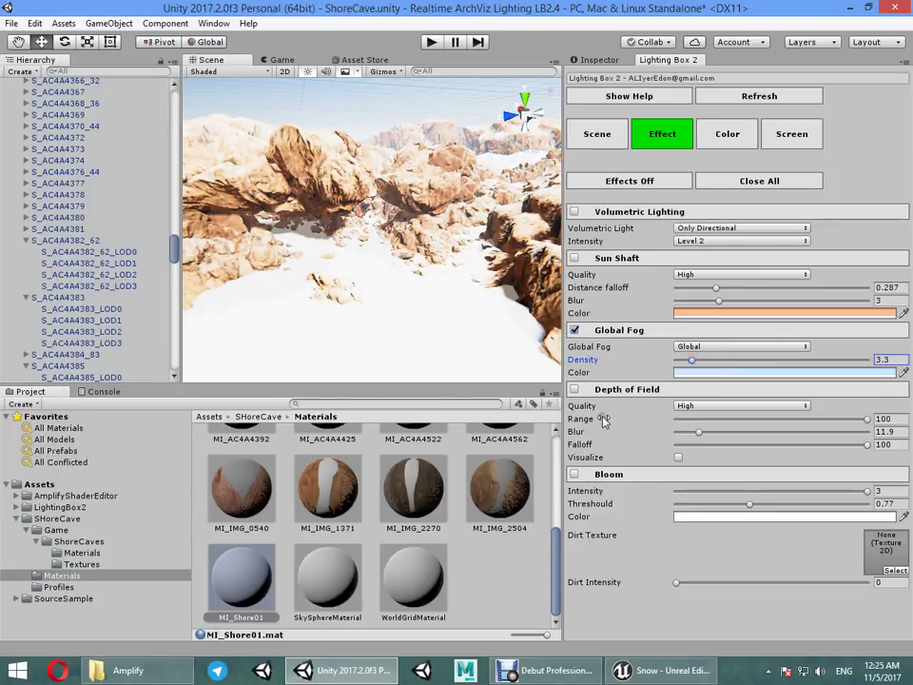
Step: In the Color grading settings, set gamma -0.217, exposure 0 and contrast 0.212
{"action": "left_click", "coordinate": [730, 143]}
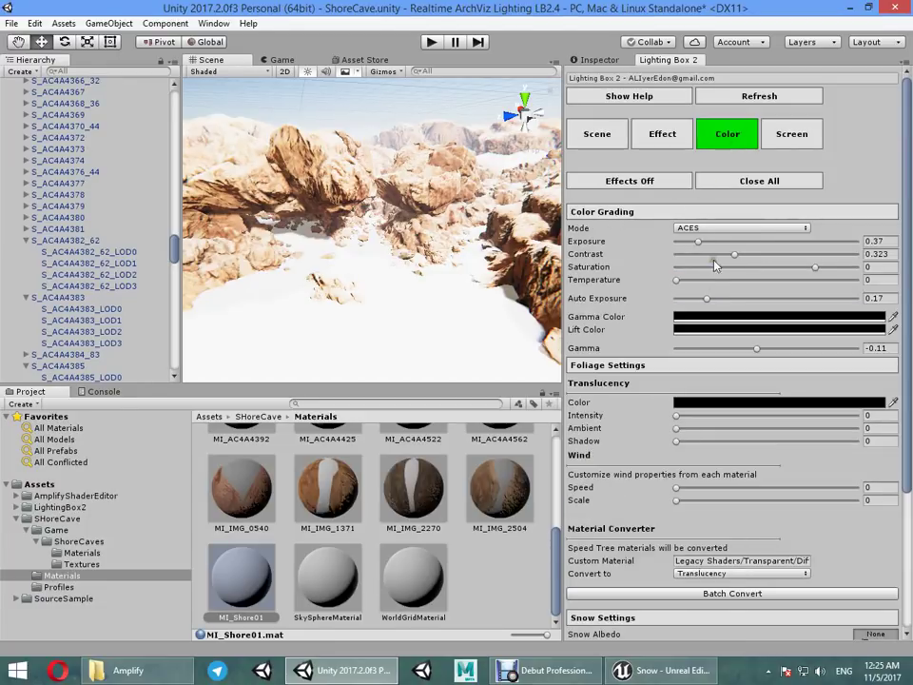
{"action": "left_click_drag", "start_coordinate": [759, 352], "coordinate": [748, 352]}
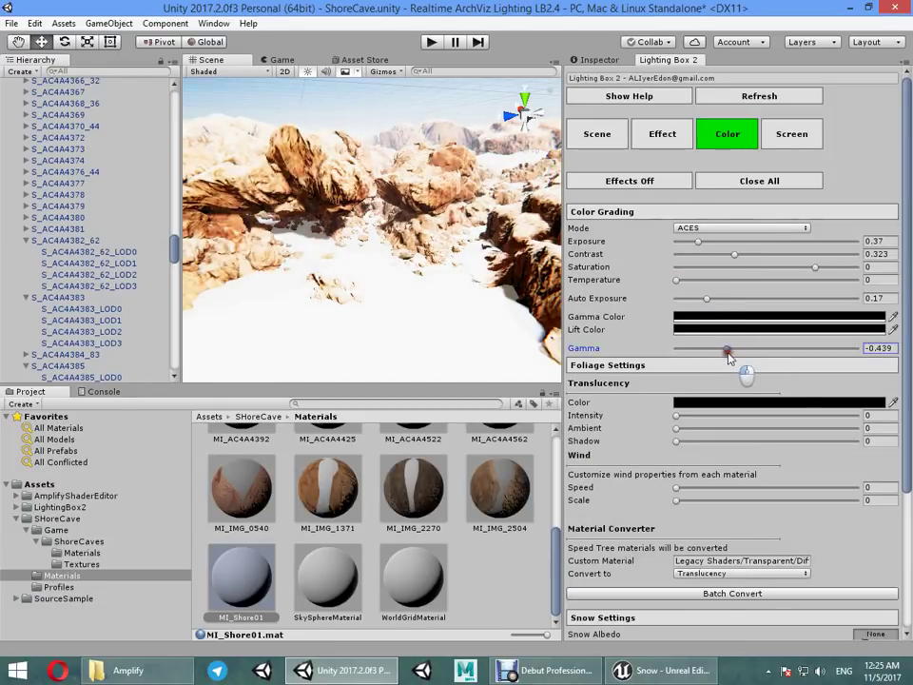
{"action": "left_click_drag", "start_coordinate": [699, 243], "coordinate": [660, 246]}
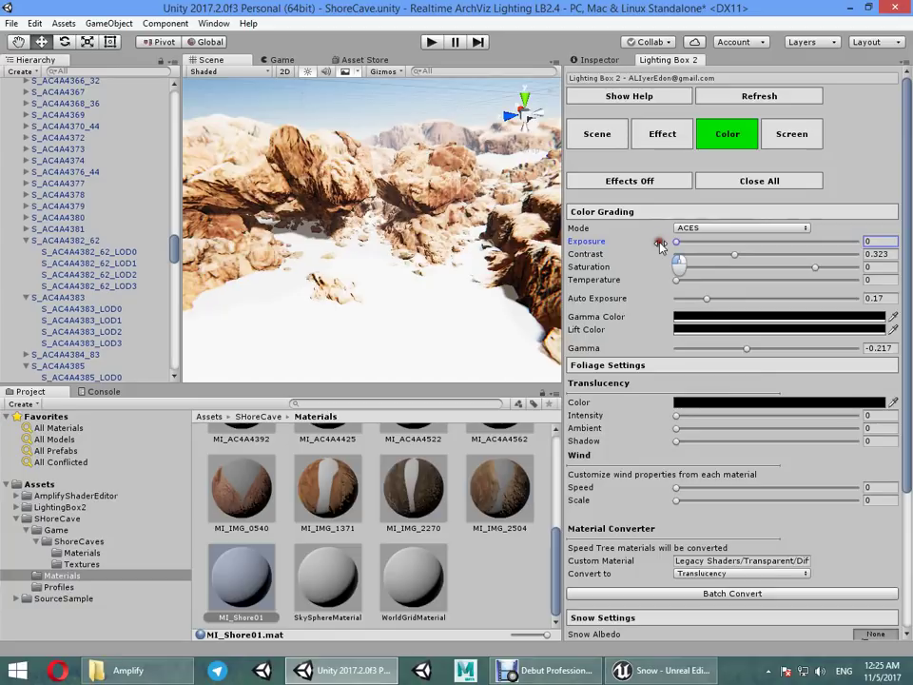
{"action": "left_click_drag", "start_coordinate": [722, 257], "coordinate": [714, 255]}
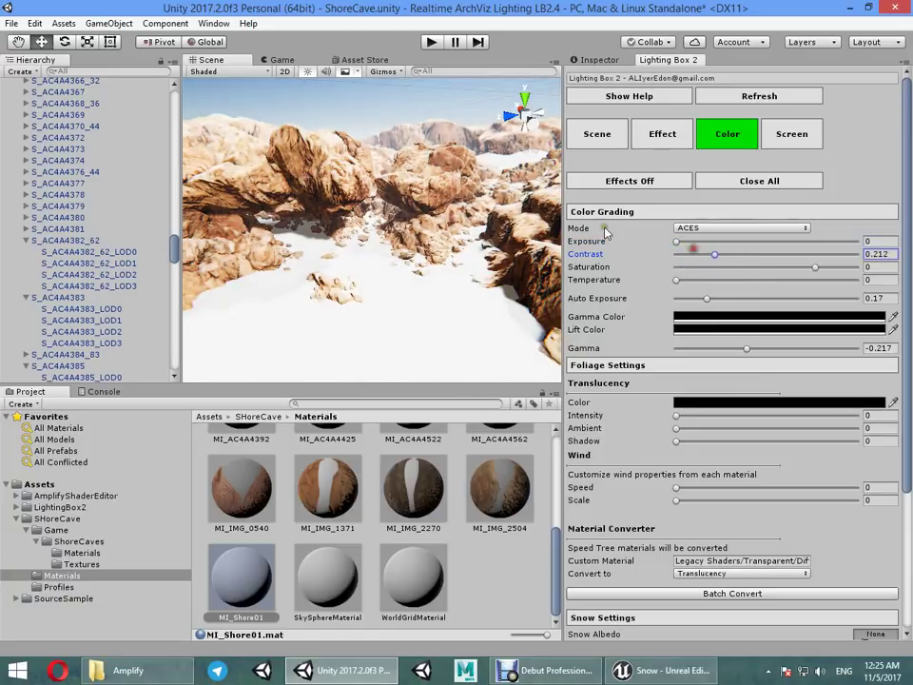
{"action": "mouse_move", "coordinate": [399, 209]}
{"action": "right_mouse_down"}
{"action": "mouse_move", "coordinate": [357, 202]}
{"action": "mouse_move", "coordinate": [358, 211]}
{"action": "mouse_move", "coordinate": [530, 267]}
{"action": "mouse_move", "coordinate": [418, 274]}
{"action": "right_mouse_up"}
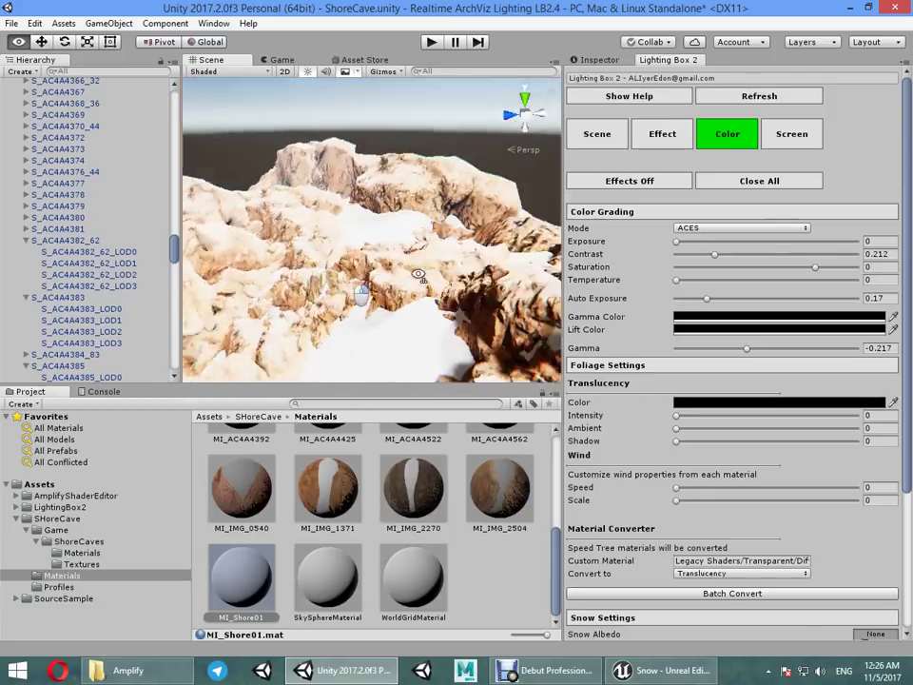
Step: Select and frame the landscape mesh, expand its MI_Shore01 material in the Inspector, then switch to Unreal Editor
{"action": "mouse_move", "coordinate": [419, 275]}
{"action": "right_mouse_down"}
{"action": "mouse_move", "coordinate": [565, 252]}
{"action": "mouse_move", "coordinate": [418, 220]}
{"action": "mouse_move", "coordinate": [438, 259]}
{"action": "right_mouse_up"}
{"action": "left_click", "coordinate": [418, 220]}
{"action": "key", "text": "f"}
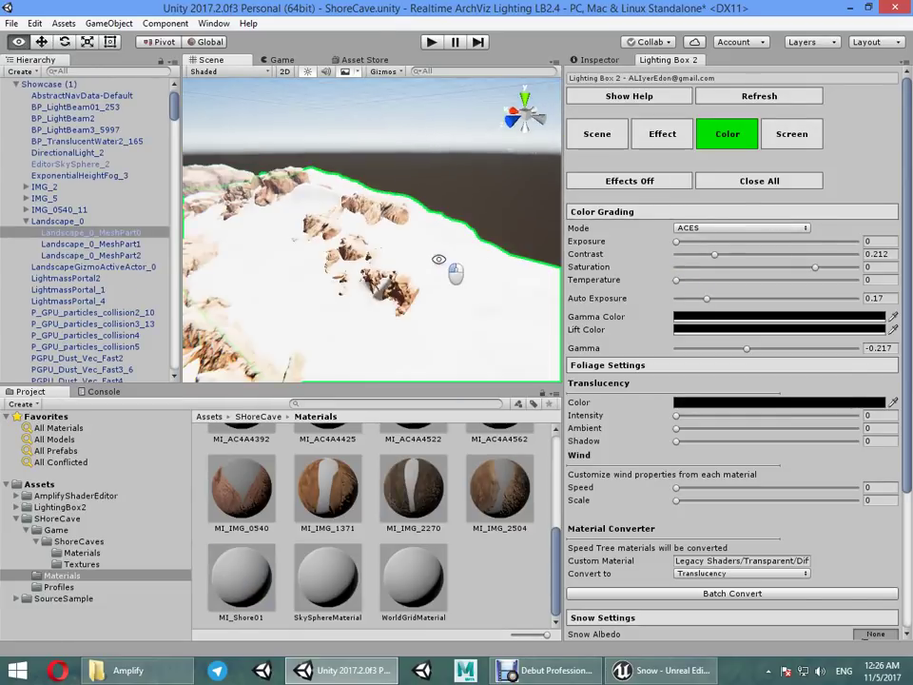
{"action": "right_click_drag", "start_coordinate": [436, 196], "coordinate": [558, 115]}
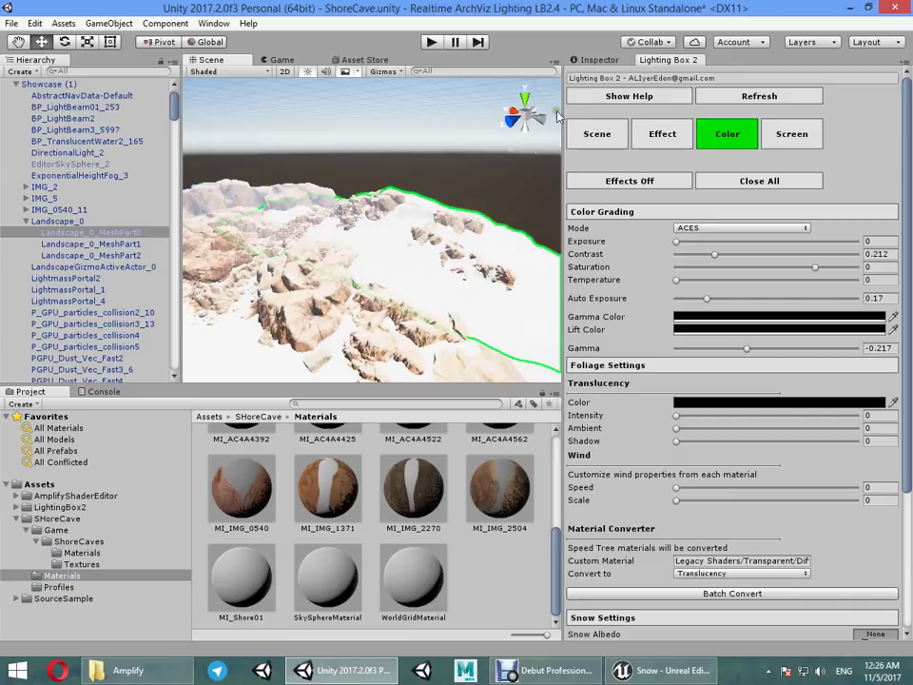
{"action": "left_click", "coordinate": [581, 60]}
{"action": "left_click", "coordinate": [616, 303]}
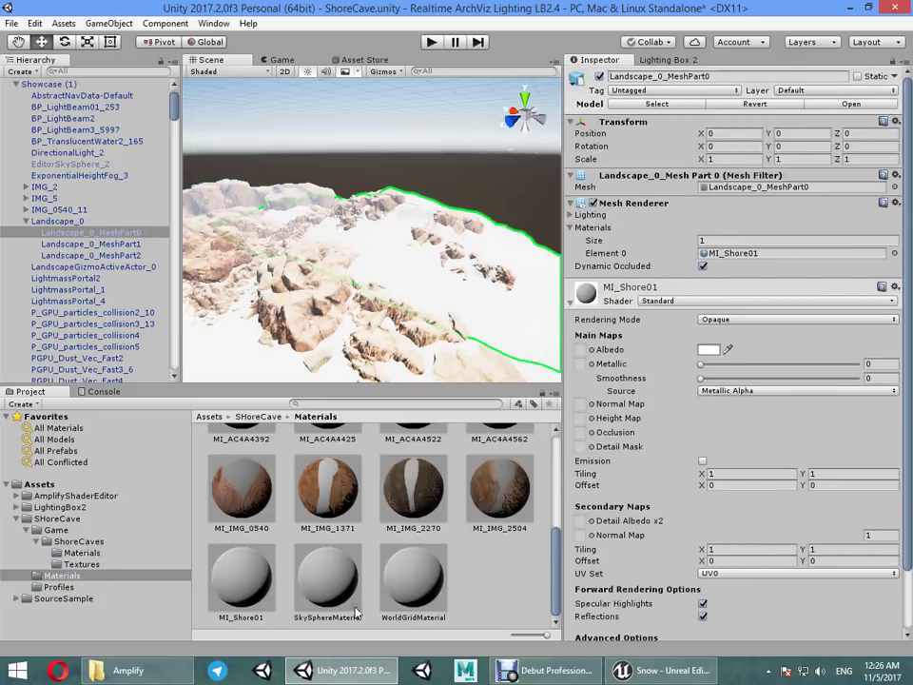
{"action": "left_click", "coordinate": [633, 671]}
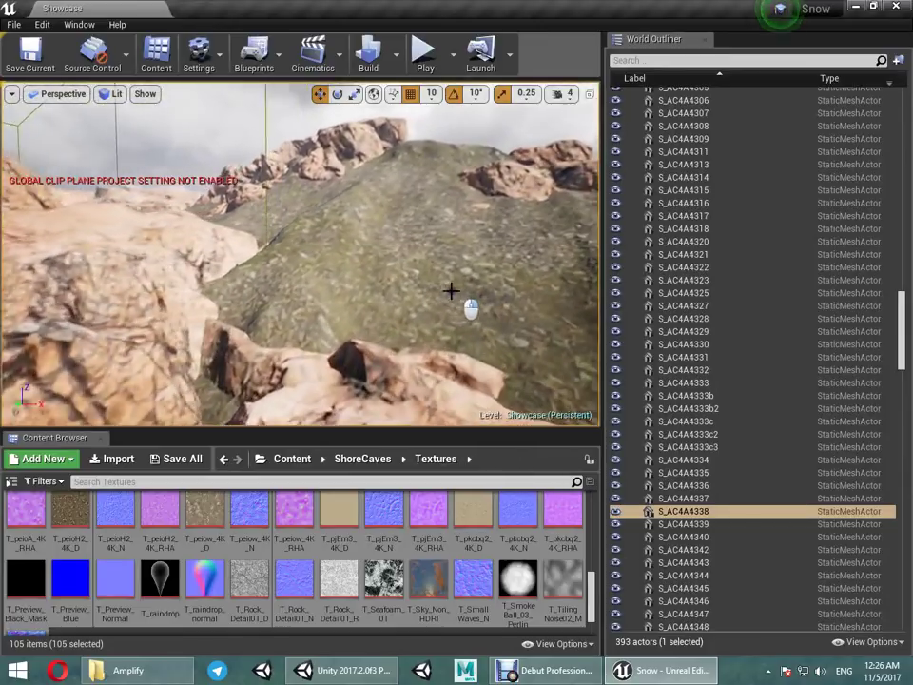
Step: Select the Landscape actor, open a Details panel, and open its MI_Shore01 material instance
{"action": "right_click_drag", "start_coordinate": [511, 268], "coordinate": [404, 222]}
{"action": "left_click", "coordinate": [377, 215]}
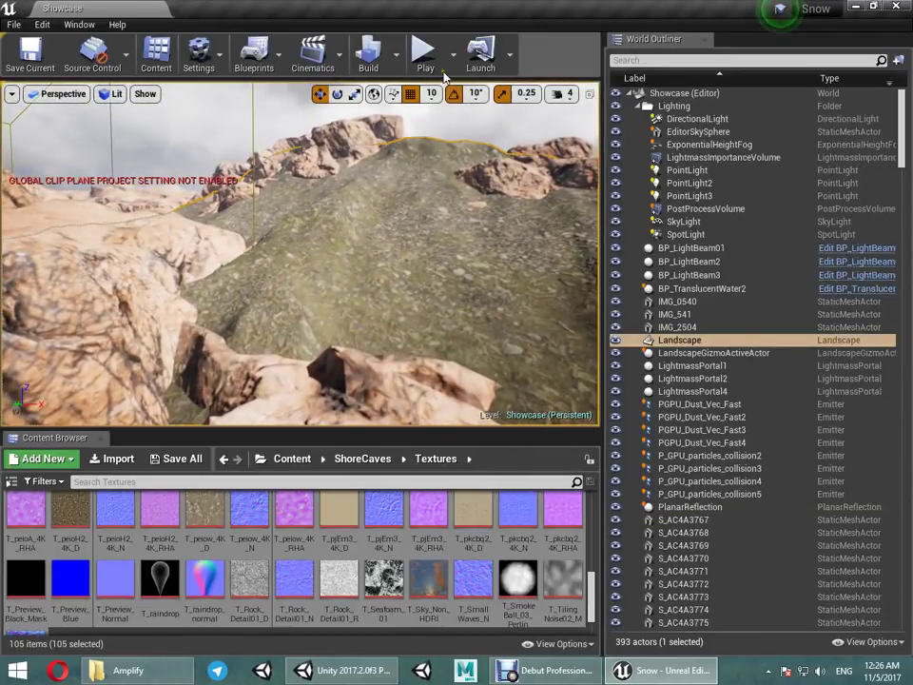
{"action": "left_click", "coordinate": [708, 40]}
{"action": "left_click", "coordinate": [95, 25]}
{"action": "mouse_move", "coordinate": [91, 50]}
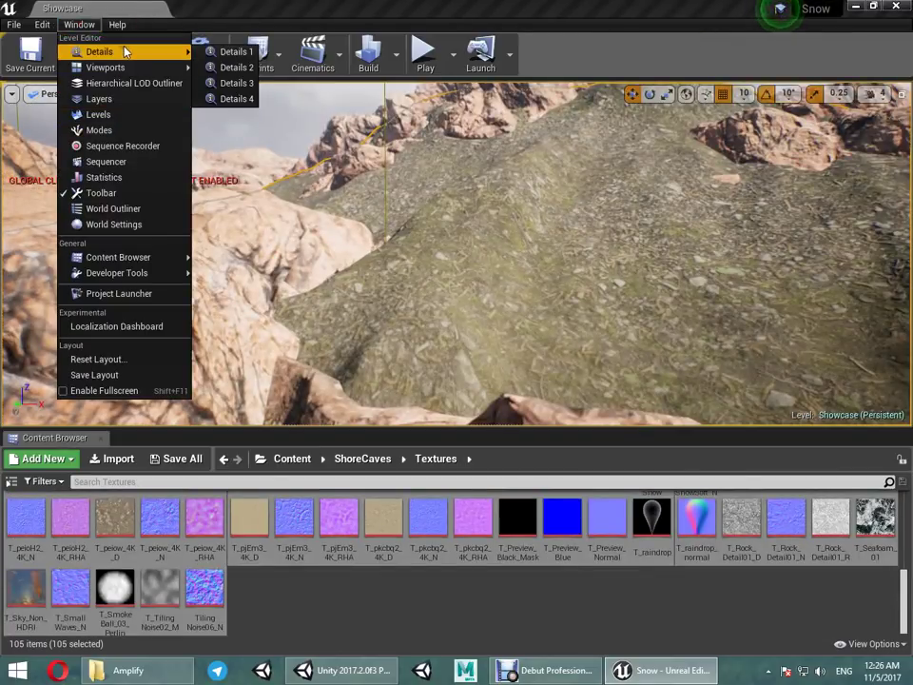
{"action": "left_click", "coordinate": [234, 52]}
{"action": "scroll", "coordinate": [734, 369], "scroll_direction": "down", "scroll_amount": 2}
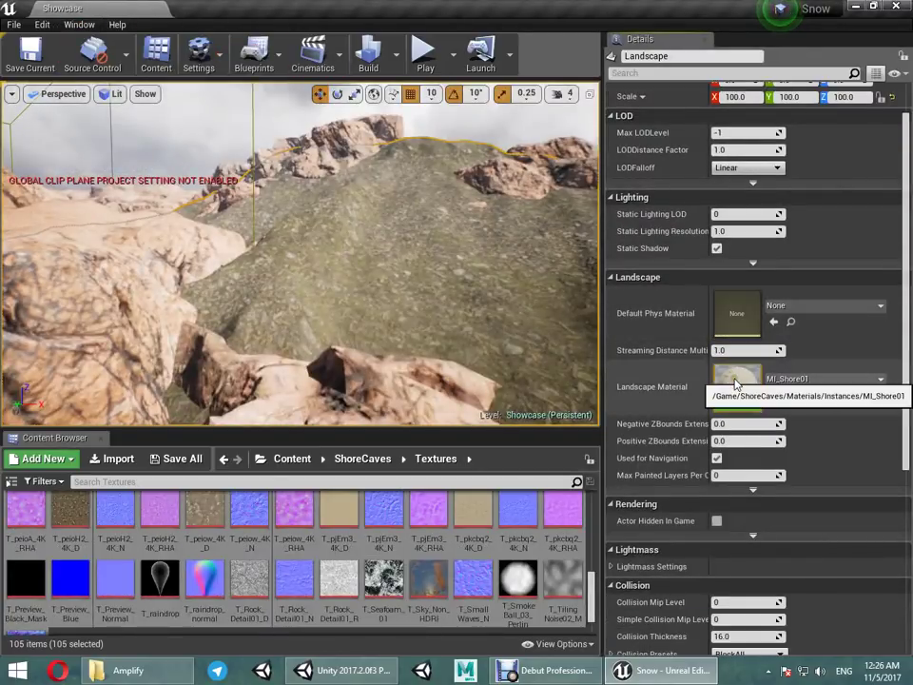
{"action": "double_click", "coordinate": [737, 378]}
Step: Copy the L01 BaseColor texture reference T_pkcbq2_4K_D
{"action": "scroll", "coordinate": [134, 362], "scroll_direction": "down", "scroll_amount": 2}
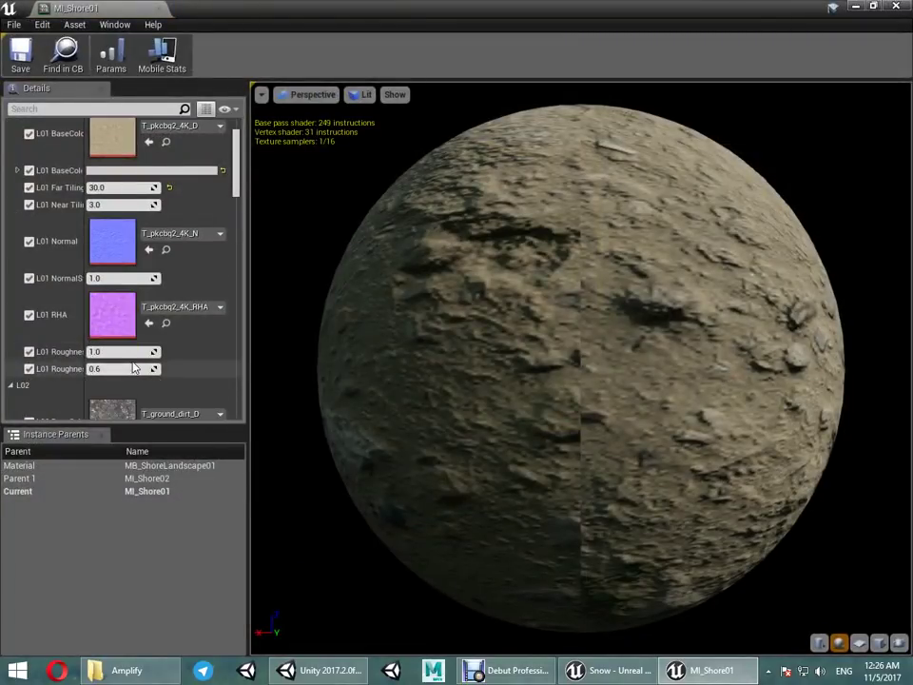
{"action": "scroll", "coordinate": [134, 363], "scroll_direction": "up", "scroll_amount": 2}
{"action": "right_click", "coordinate": [184, 174]}
{"action": "left_click", "coordinate": [204, 184]}
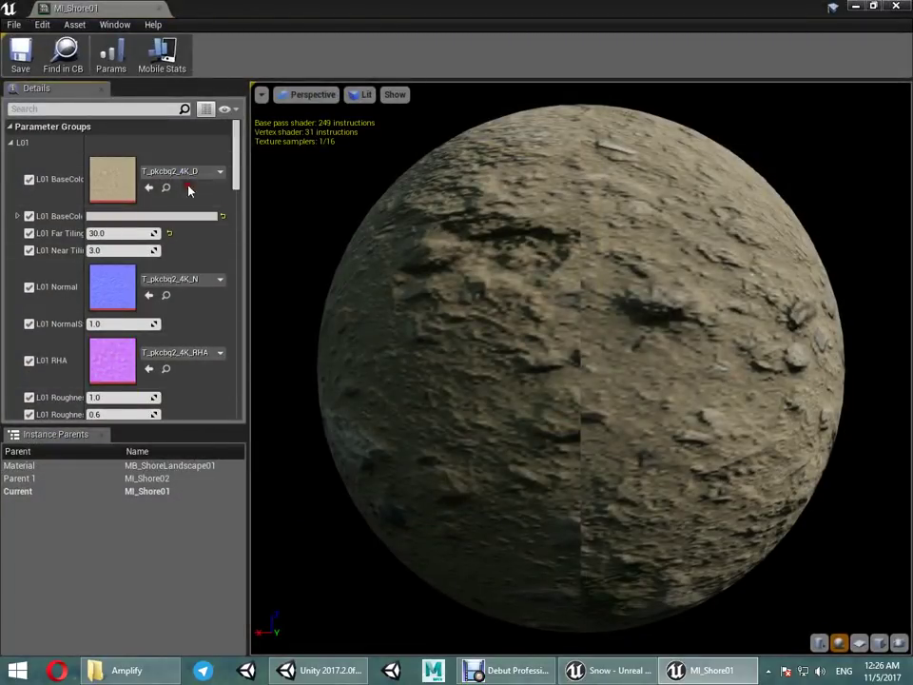
Step: Search the Unity project for T_pkcbq2_4K_D by pasting the path and trimming its folder prefix
{"action": "left_click", "coordinate": [314, 670]}
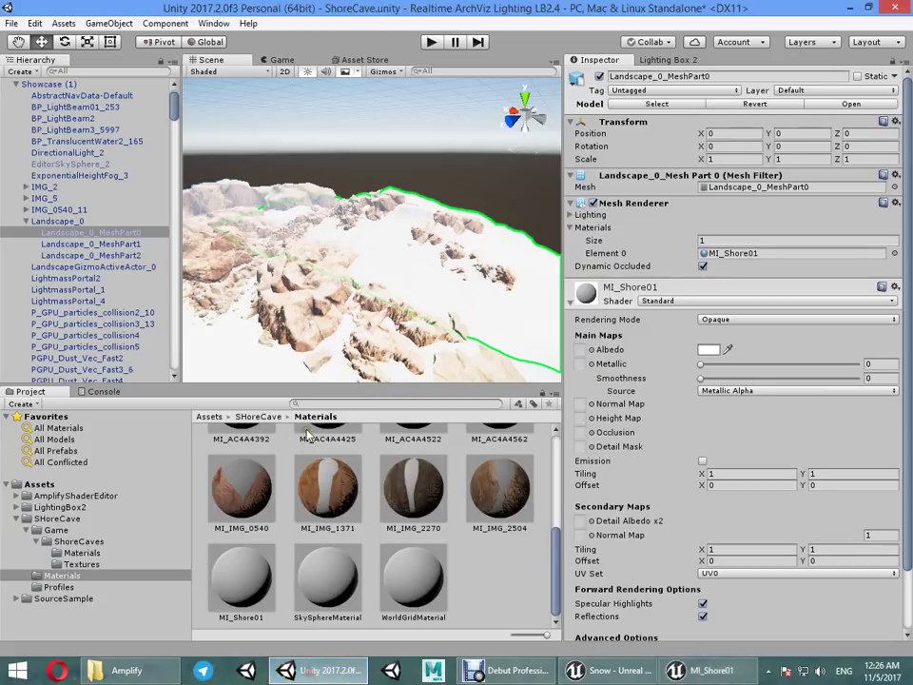
{"action": "left_click", "coordinate": [345, 402]}
{"action": "key", "text": "ctrl+v"}
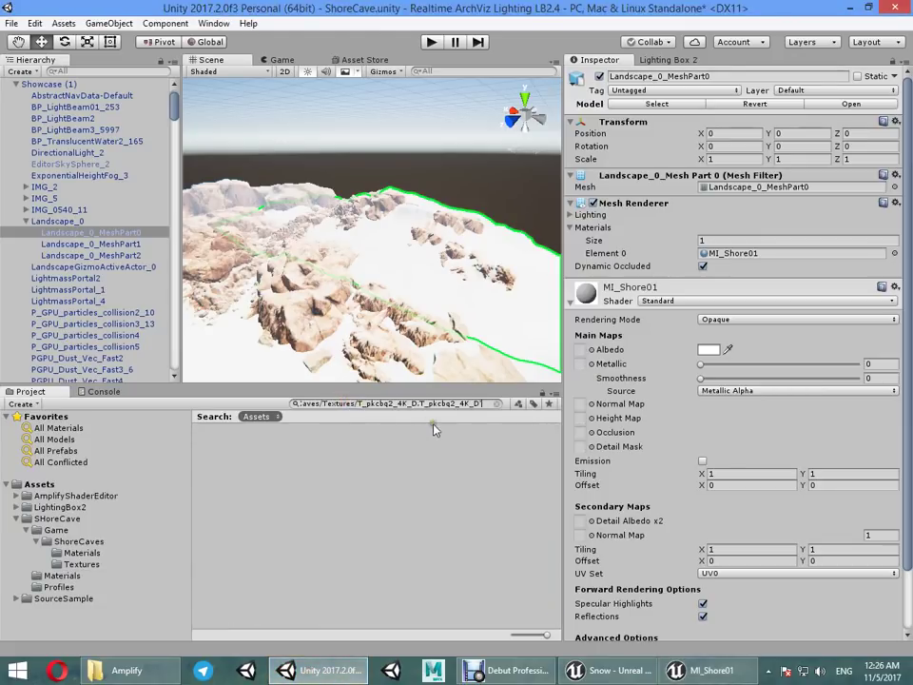
{"action": "left_click", "coordinate": [478, 403]}
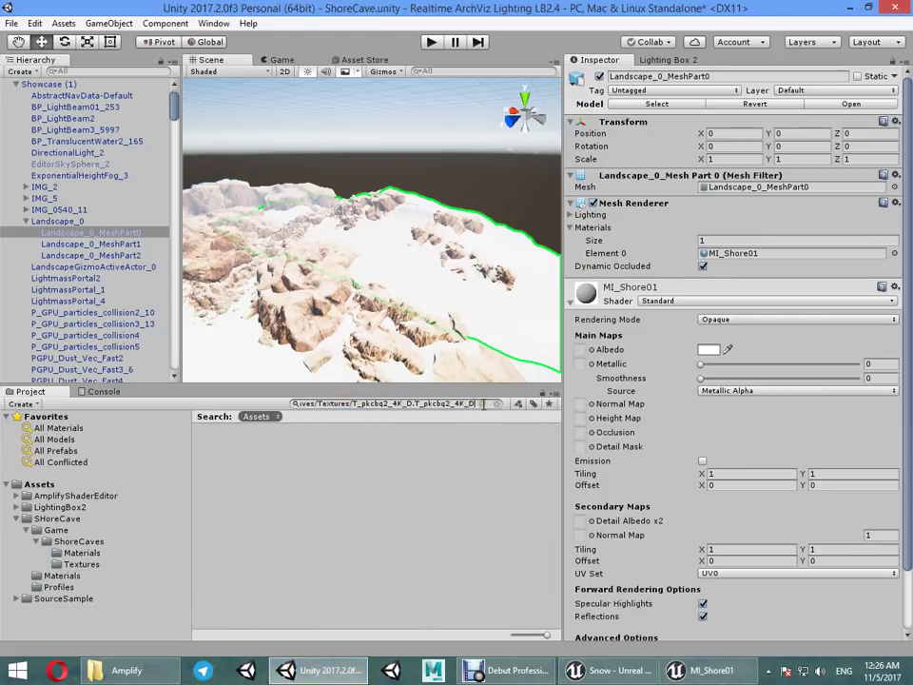
{"action": "key", "text": "shift+Home"}
{"action": "key", "text": "BackSpace"}
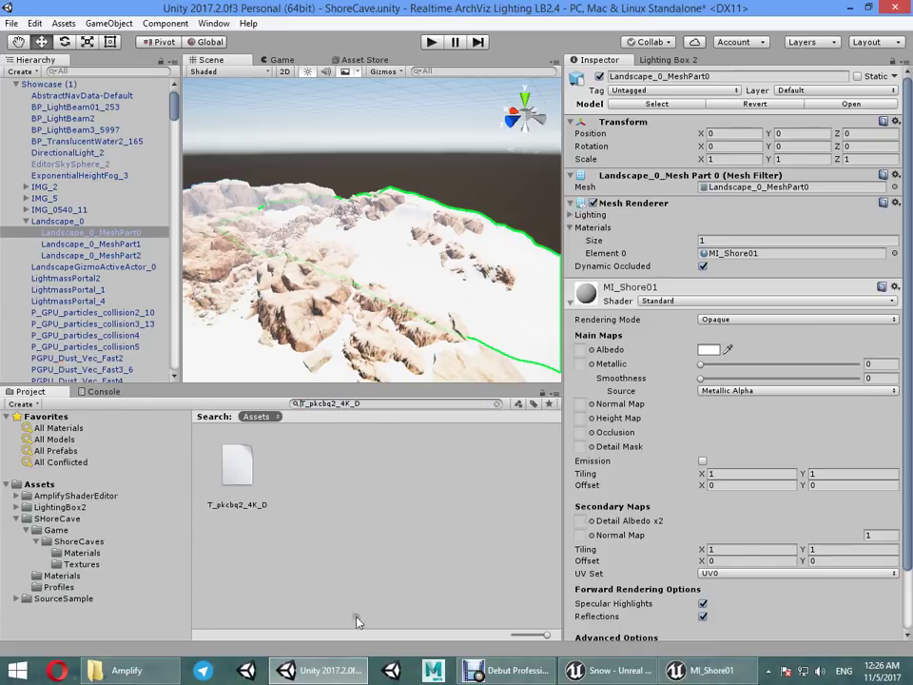
Step: In Unreal's MI_Shore01, copy the L03 base colour texture reference
{"action": "left_click", "coordinate": [709, 669]}
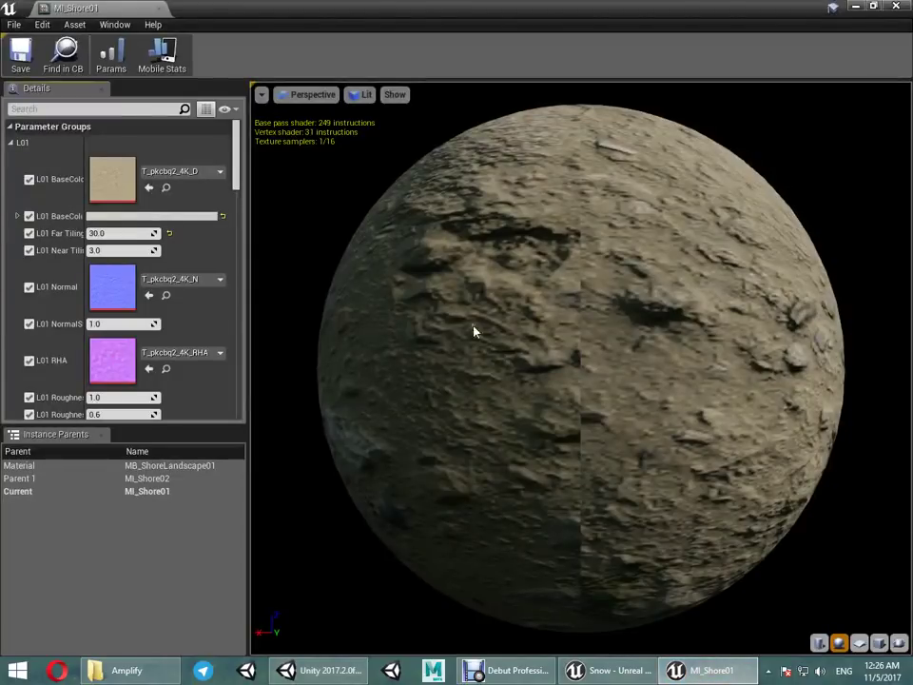
{"action": "scroll", "coordinate": [110, 289], "scroll_direction": "down", "scroll_amount": 5}
{"action": "scroll", "coordinate": [126, 316], "scroll_direction": "down", "scroll_amount": 3}
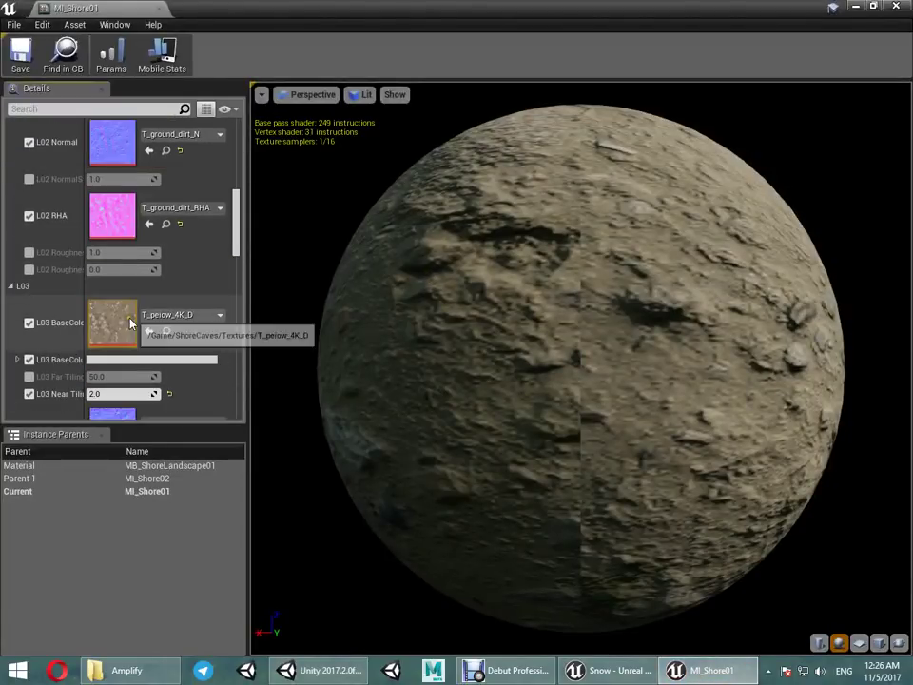
{"action": "scroll", "coordinate": [114, 333], "scroll_direction": "down", "scroll_amount": 2}
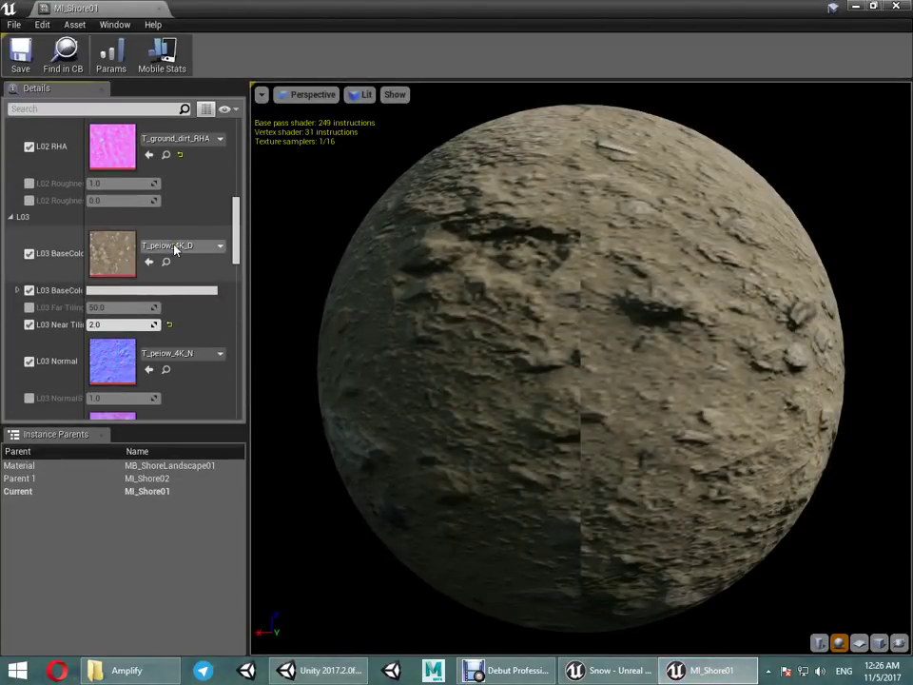
{"action": "right_click", "coordinate": [176, 247]}
{"action": "left_click", "coordinate": [195, 257]}
Step: Find T_peiow_4K_D in the project and assign it as the material's albedo
{"action": "left_click", "coordinate": [324, 669]}
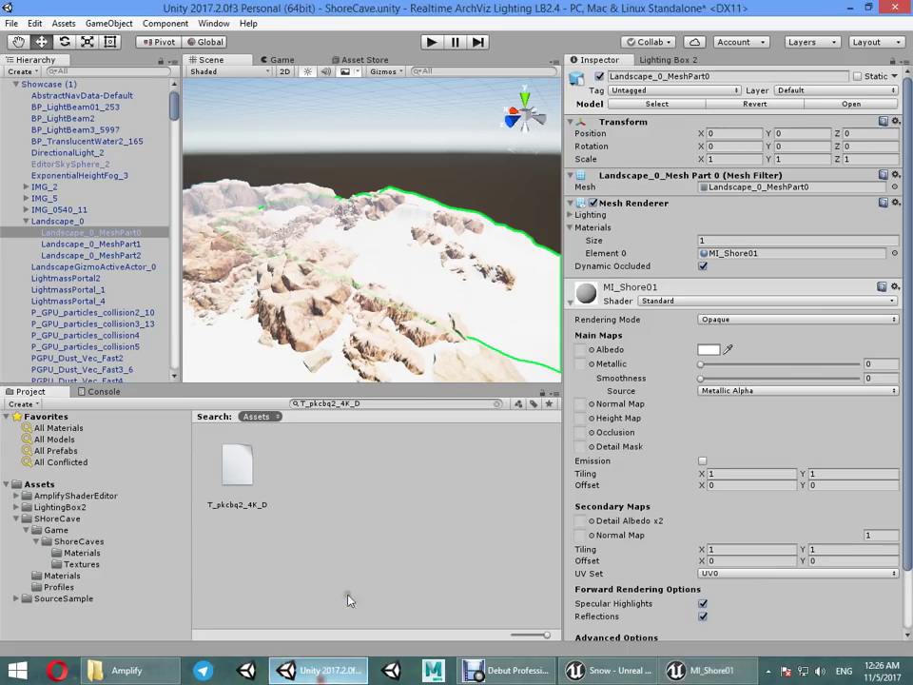
{"action": "key", "text": "ctrl+v"}
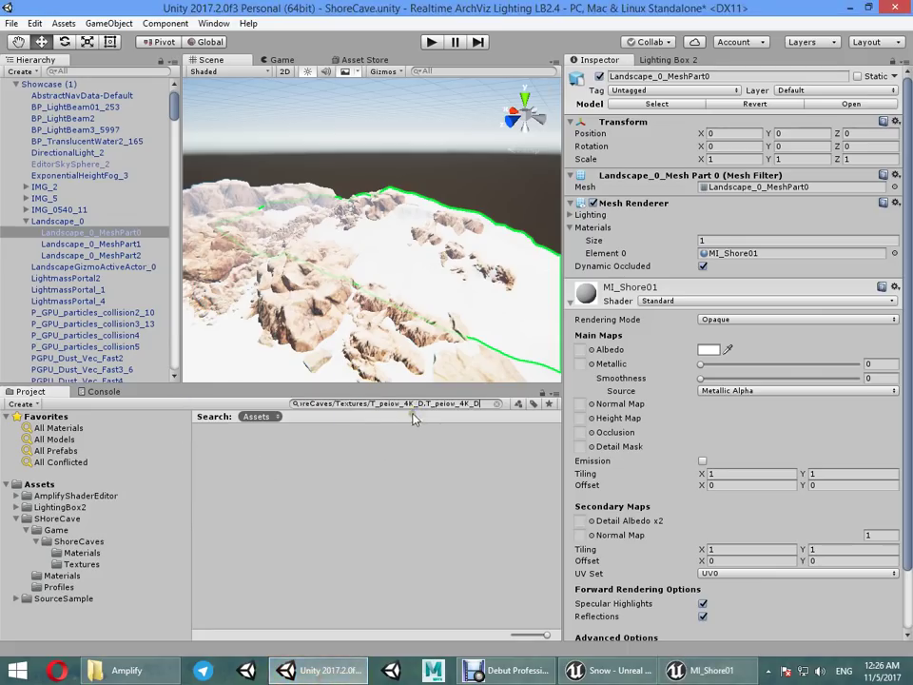
{"action": "left_click_drag", "start_coordinate": [427, 403], "coordinate": [135, 407]}
{"action": "key", "text": "BackSpace"}
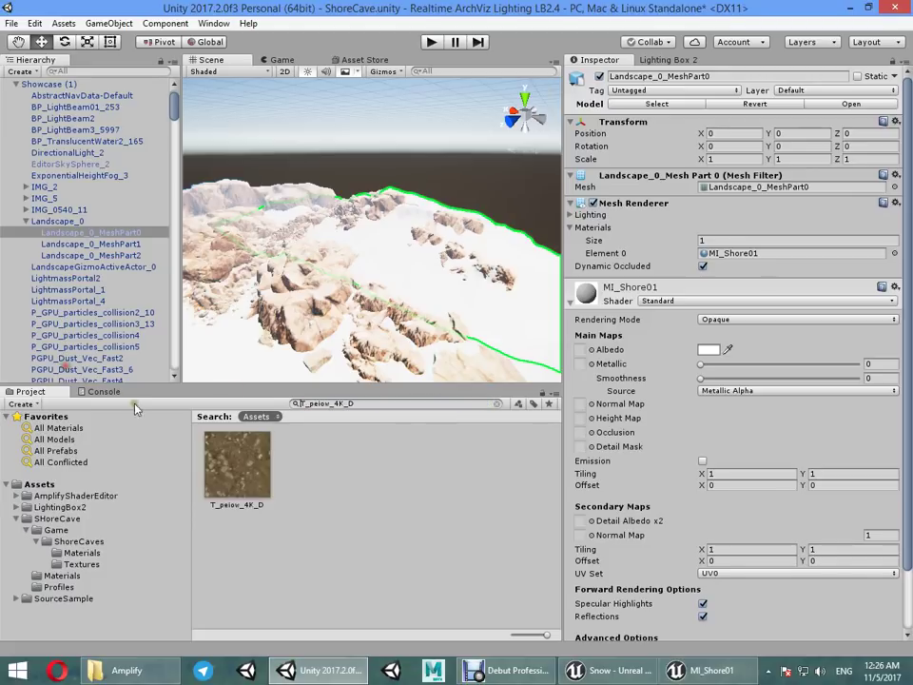
{"action": "left_click_drag", "start_coordinate": [231, 492], "coordinate": [516, 385]}
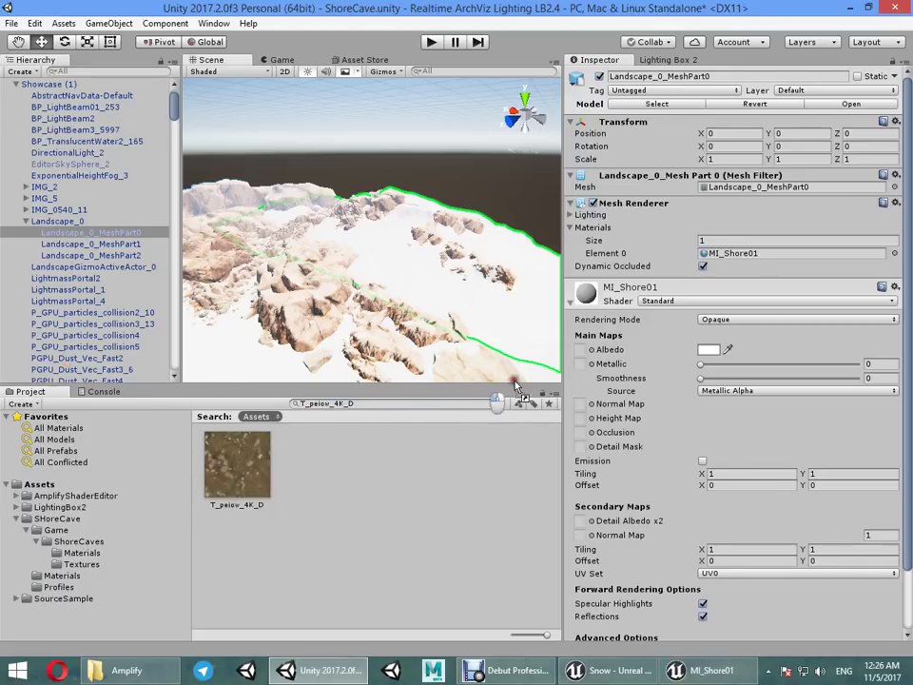
{"action": "left_click_drag", "start_coordinate": [587, 349], "coordinate": [582, 349]}
Step: Set the main tiling to 0.1 by 0.1 and check the retiled sand up close
{"action": "right_click_drag", "start_coordinate": [356, 350], "coordinate": [362, 350]}
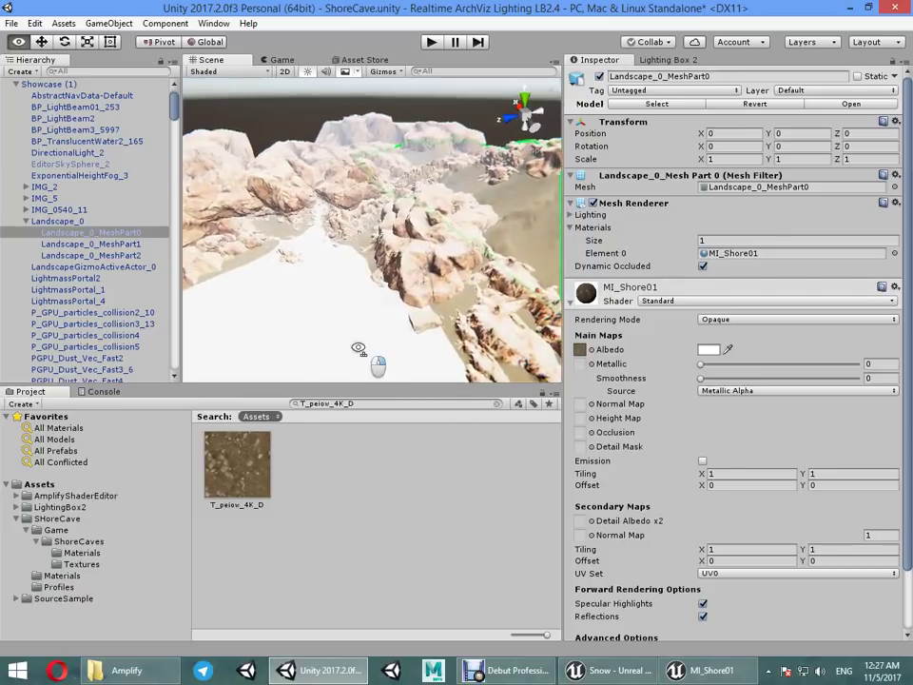
{"action": "right_click_drag", "start_coordinate": [528, 301], "coordinate": [513, 362]}
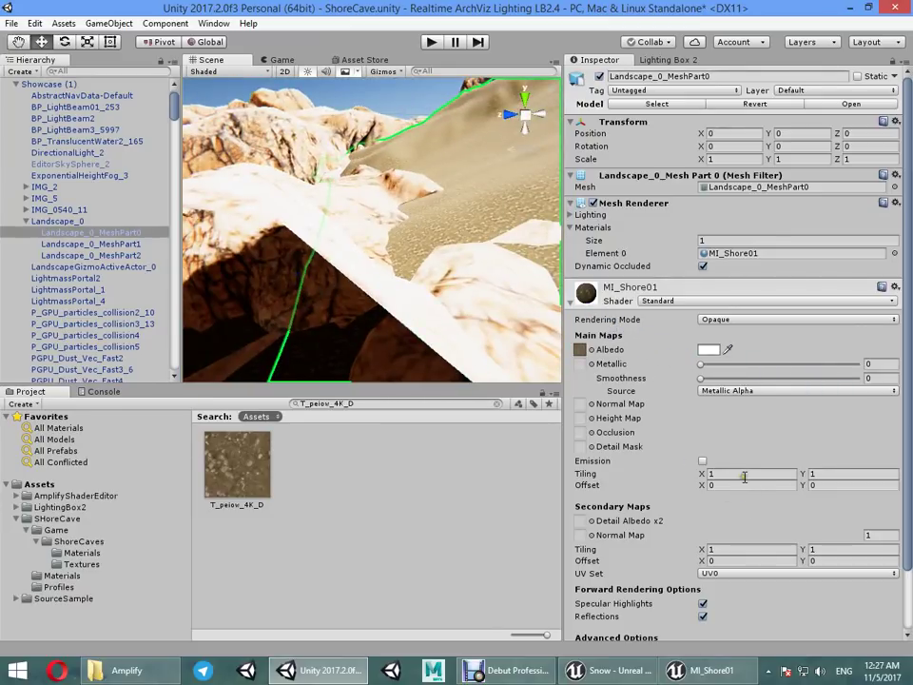
{"action": "type", "text": ".1"}
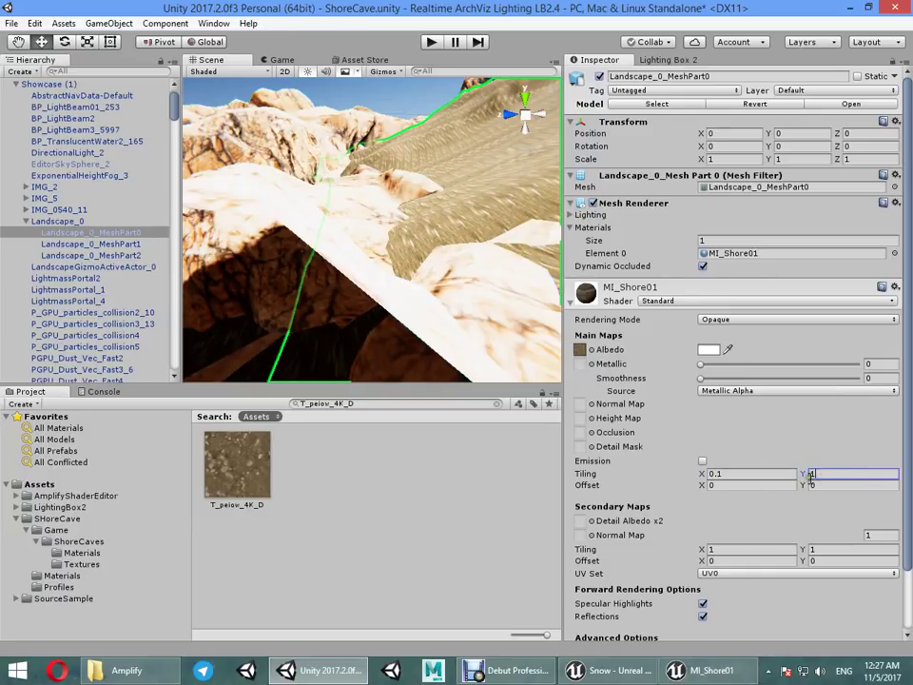
{"action": "type", "text": ".1"}
{"action": "mouse_move", "coordinate": [405, 244]}
{"action": "right_mouse_down"}
{"action": "mouse_move", "coordinate": [255, 178]}
{"action": "mouse_move", "coordinate": [505, 233]}
{"action": "mouse_move", "coordinate": [318, 283]}
{"action": "mouse_move", "coordinate": [359, 320]}
{"action": "right_mouse_up"}
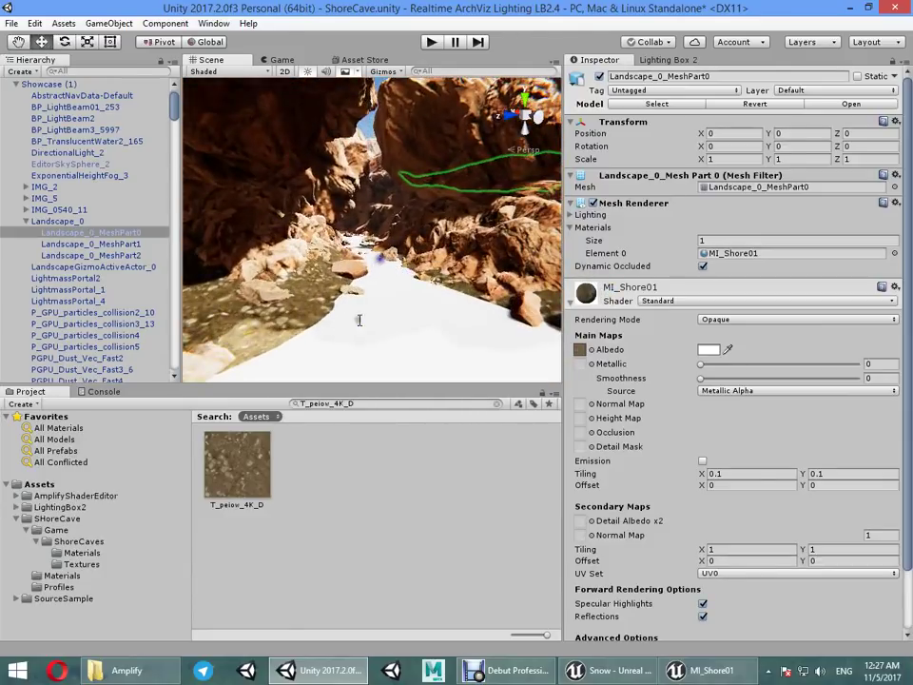
{"action": "left_click", "coordinate": [706, 670]}
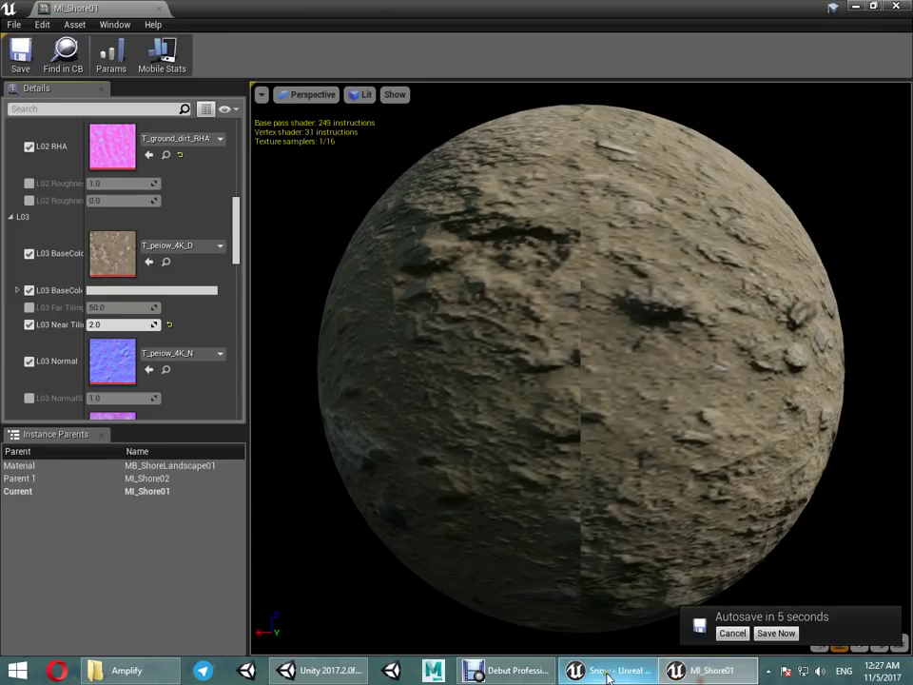
{"action": "scroll", "coordinate": [125, 318], "scroll_direction": "down", "scroll_amount": 2}
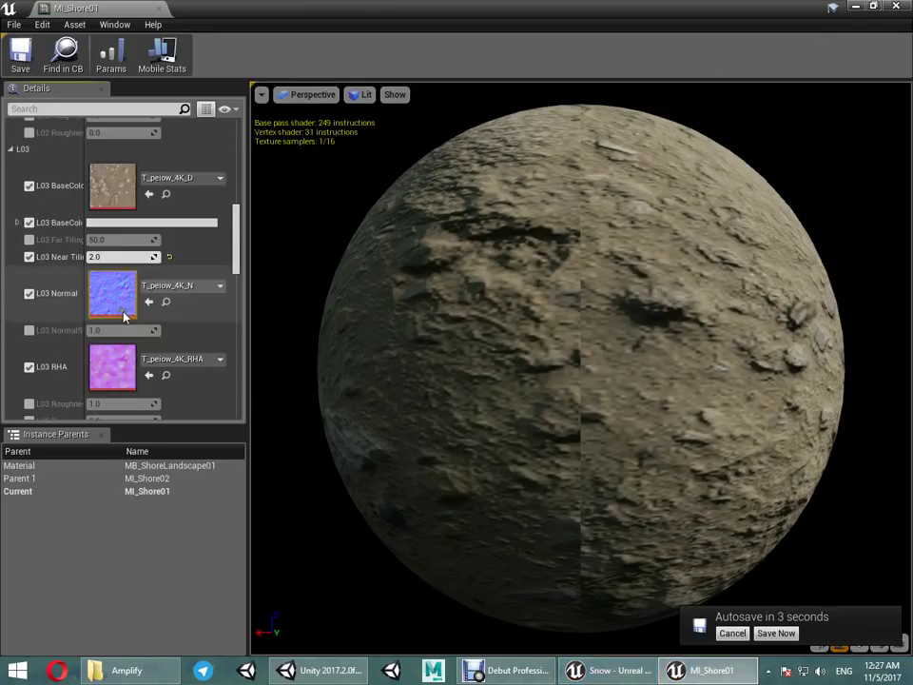
{"action": "scroll", "coordinate": [128, 324], "scroll_direction": "down", "scroll_amount": 3}
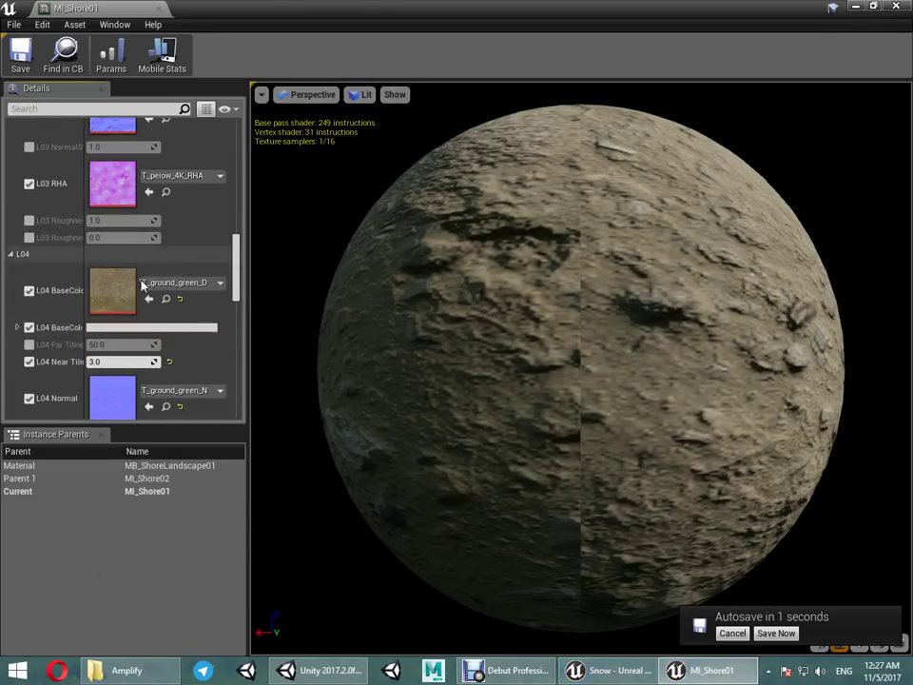
{"action": "scroll", "coordinate": [122, 316], "scroll_direction": "down", "scroll_amount": 3}
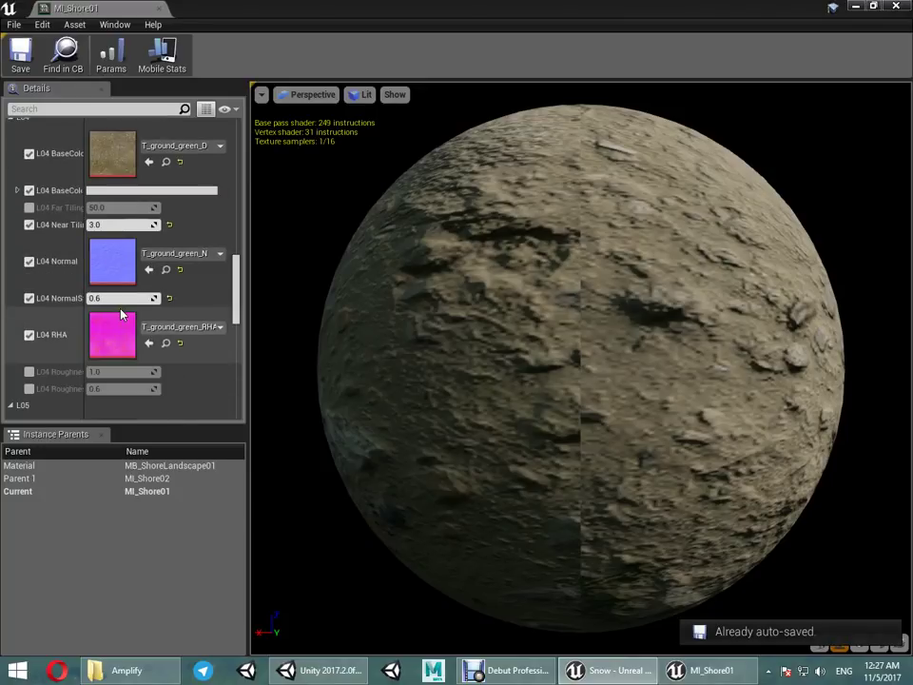
{"action": "scroll", "coordinate": [120, 315], "scroll_direction": "up", "scroll_amount": 6}
{"action": "scroll", "coordinate": [121, 315], "scroll_direction": "up", "scroll_amount": 3}
{"action": "scroll", "coordinate": [120, 312], "scroll_direction": "up", "scroll_amount": 3}
{"action": "scroll", "coordinate": [120, 309], "scroll_direction": "up", "scroll_amount": 2}
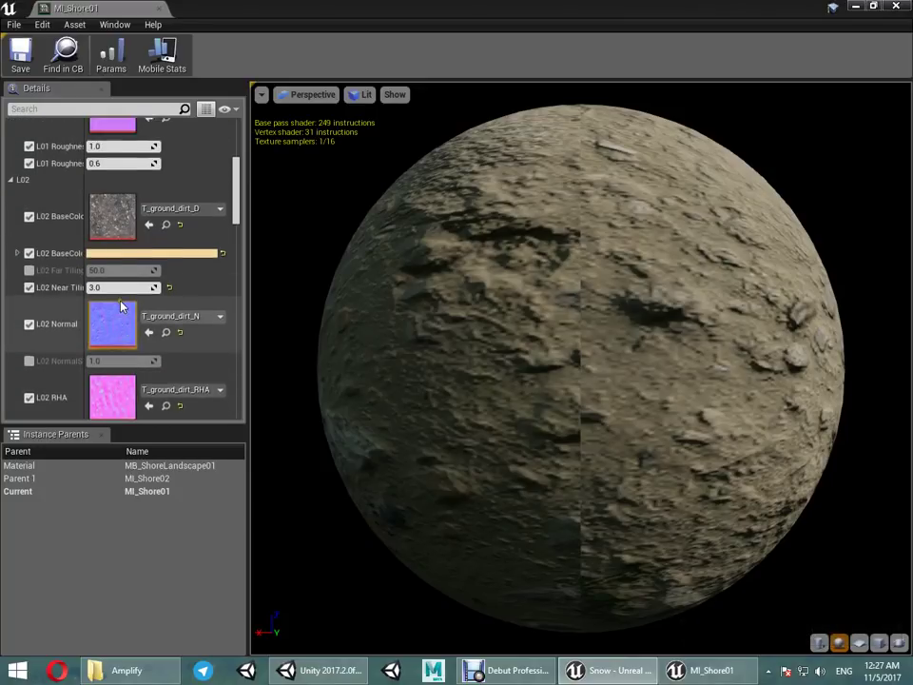
{"action": "scroll", "coordinate": [121, 305], "scroll_direction": "up", "scroll_amount": 2}
{"action": "scroll", "coordinate": [121, 302], "scroll_direction": "up", "scroll_amount": 2}
{"action": "scroll", "coordinate": [121, 303], "scroll_direction": "up", "scroll_amount": 3}
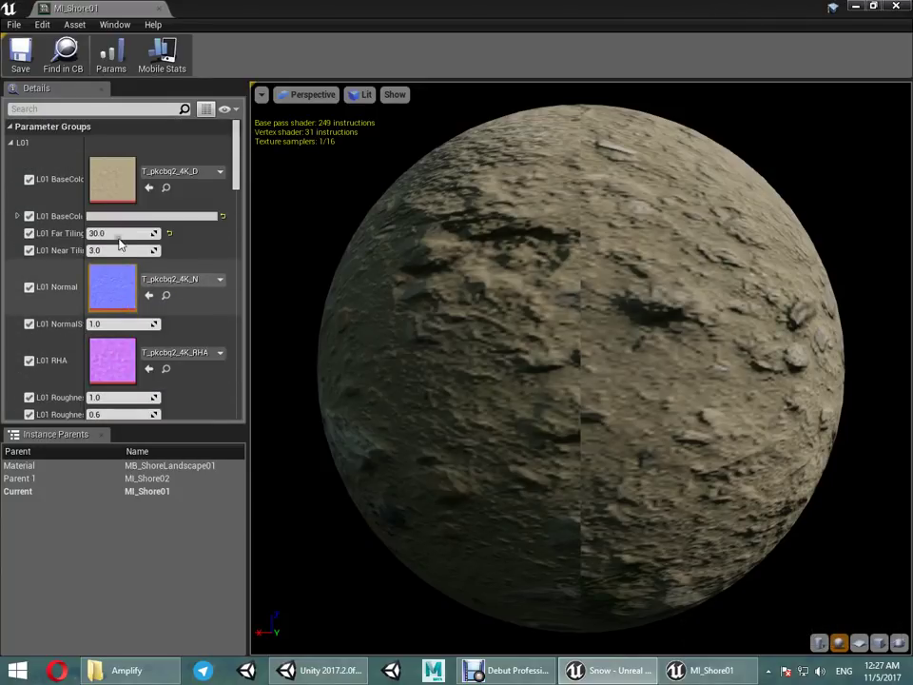
{"action": "scroll", "coordinate": [112, 347], "scroll_direction": "down", "scroll_amount": 3}
{"action": "scroll", "coordinate": [112, 348], "scroll_direction": "down", "scroll_amount": 2}
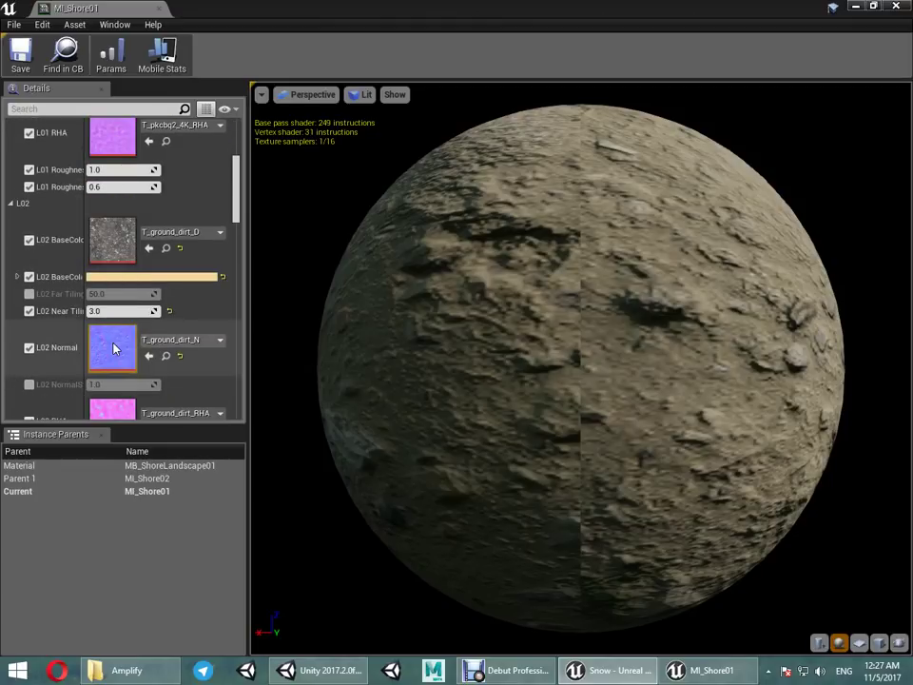
{"action": "scroll", "coordinate": [112, 347], "scroll_direction": "down", "scroll_amount": 2}
{"action": "scroll", "coordinate": [112, 346], "scroll_direction": "down", "scroll_amount": 1}
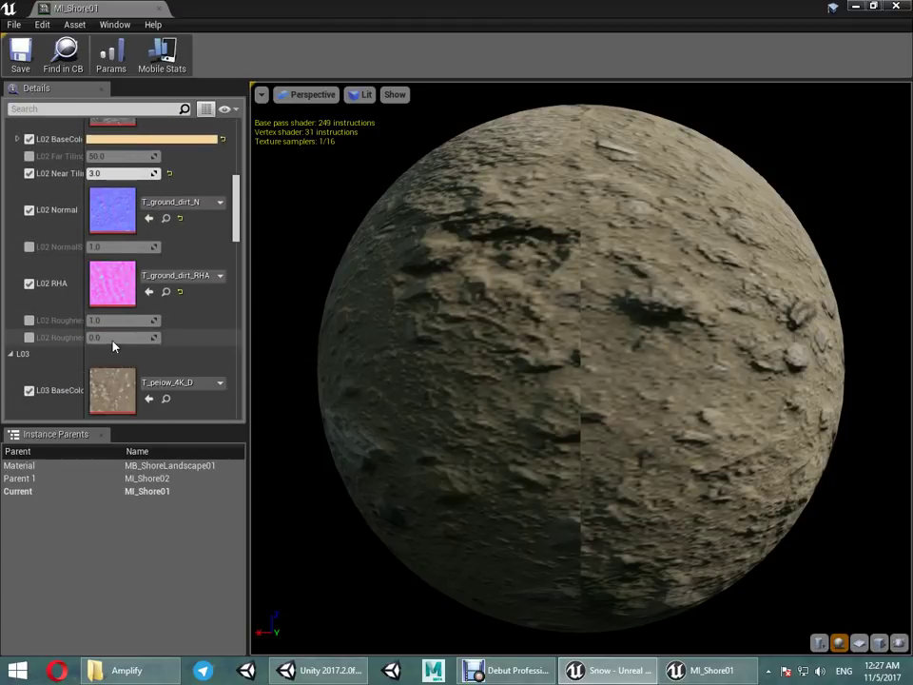
{"action": "scroll", "coordinate": [112, 346], "scroll_direction": "down", "scroll_amount": 1}
{"action": "scroll", "coordinate": [112, 346], "scroll_direction": "down", "scroll_amount": 2}
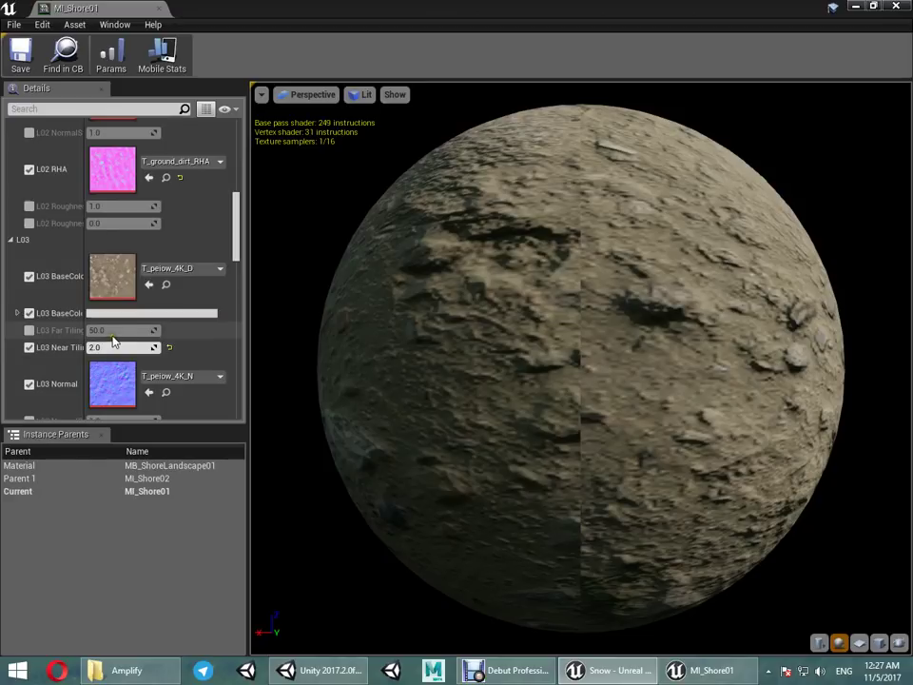
{"action": "scroll", "coordinate": [116, 356], "scroll_direction": "down", "scroll_amount": 3}
{"action": "scroll", "coordinate": [116, 357], "scroll_direction": "down", "scroll_amount": 3}
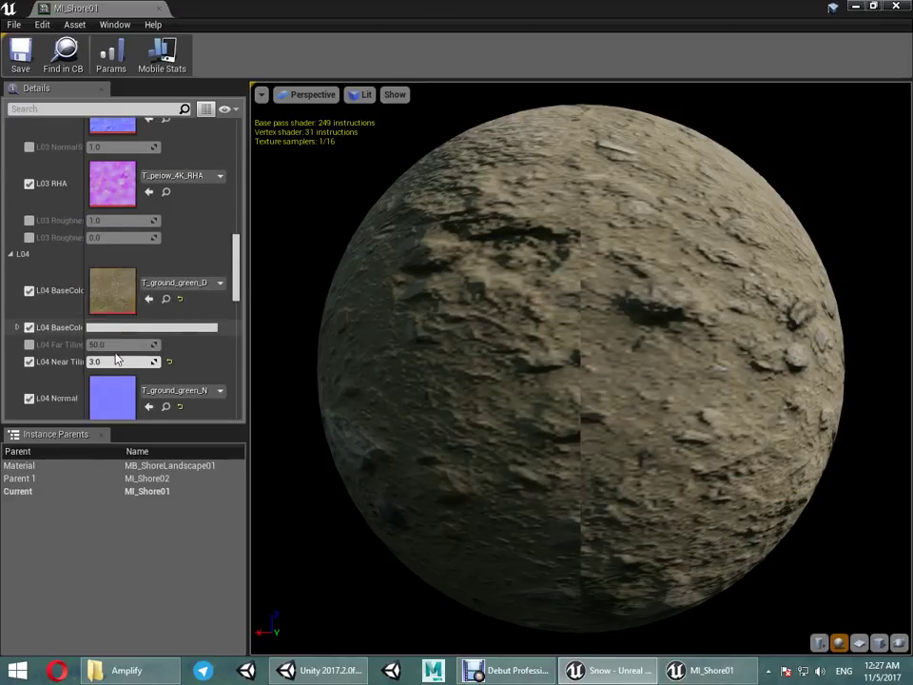
{"action": "scroll", "coordinate": [116, 356], "scroll_direction": "down", "scroll_amount": 3}
{"action": "scroll", "coordinate": [116, 354], "scroll_direction": "down", "scroll_amount": 3}
{"action": "scroll", "coordinate": [116, 353], "scroll_direction": "down", "scroll_amount": 3}
{"action": "scroll", "coordinate": [116, 352], "scroll_direction": "down", "scroll_amount": 3}
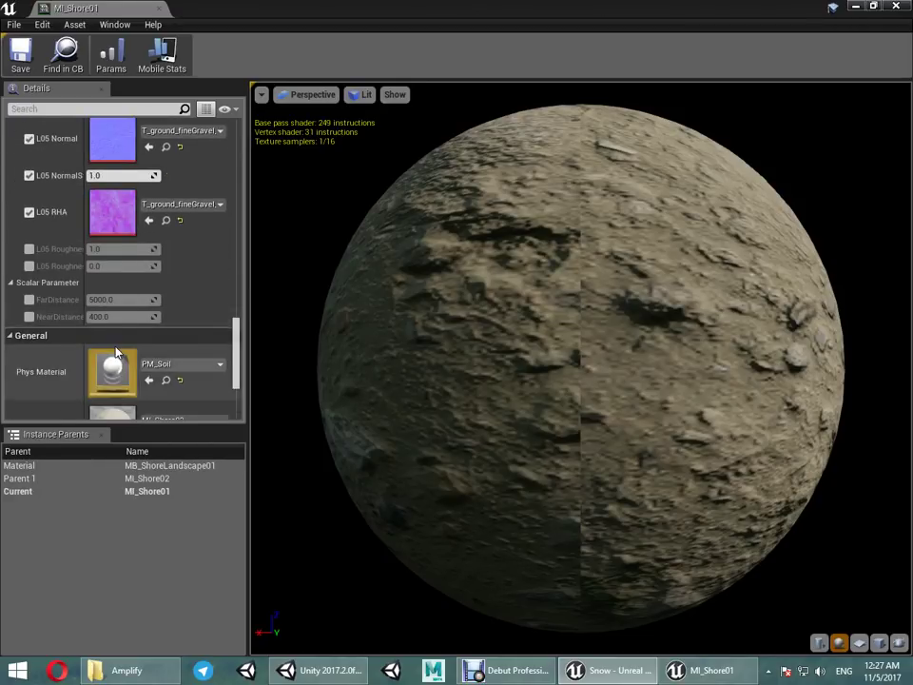
{"action": "scroll", "coordinate": [116, 351], "scroll_direction": "down", "scroll_amount": 3}
{"action": "scroll", "coordinate": [116, 350], "scroll_direction": "down", "scroll_amount": 2}
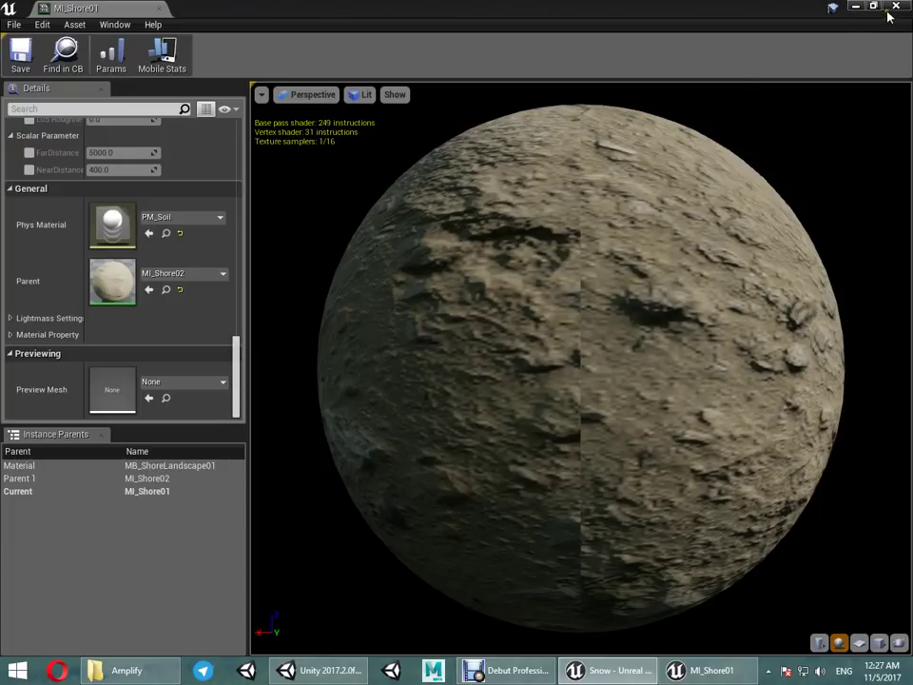
Step: Open parent instance MI_Shore02, then its master material MB_ShoreLandscape01
{"action": "double_click", "coordinate": [124, 295]}
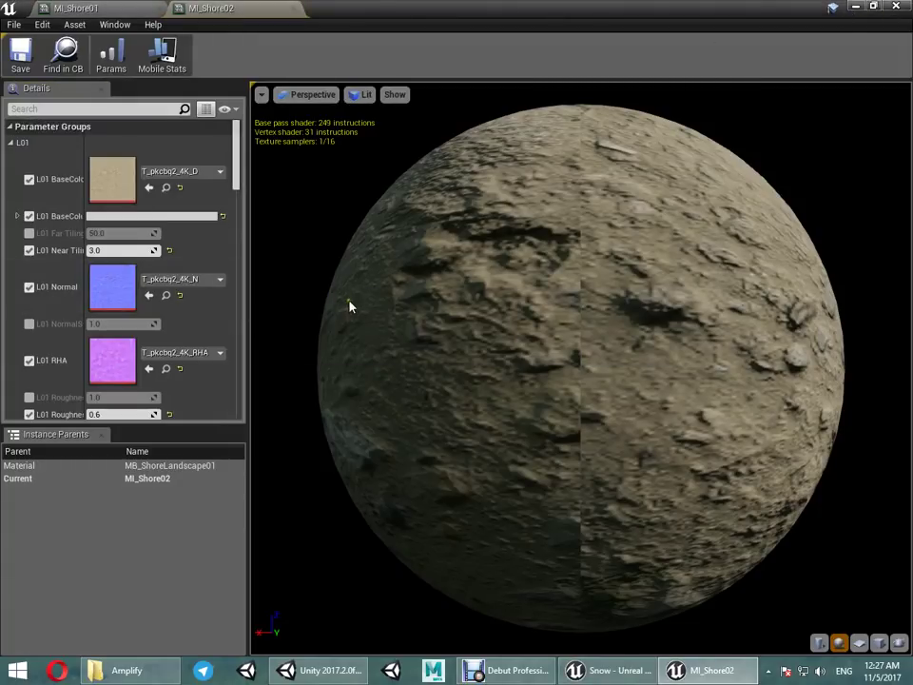
{"action": "scroll", "coordinate": [167, 318], "scroll_direction": "down", "scroll_amount": 3}
{"action": "scroll", "coordinate": [172, 319], "scroll_direction": "down", "scroll_amount": 3}
{"action": "scroll", "coordinate": [175, 330], "scroll_direction": "down", "scroll_amount": 3}
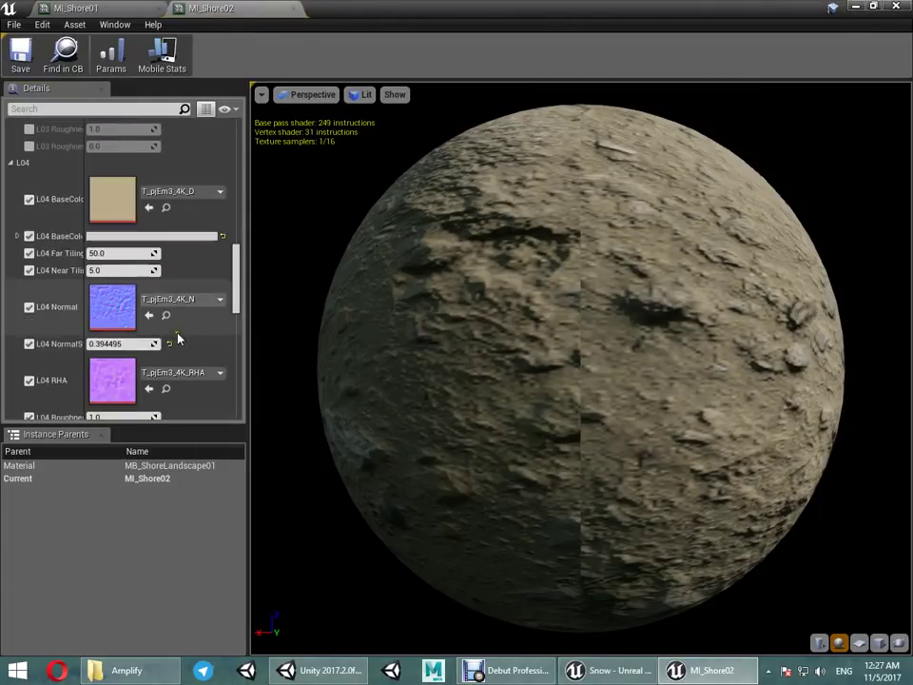
{"action": "scroll", "coordinate": [174, 330], "scroll_direction": "down", "scroll_amount": 3}
{"action": "scroll", "coordinate": [161, 326], "scroll_direction": "down", "scroll_amount": 5}
{"action": "scroll", "coordinate": [141, 325], "scroll_direction": "down", "scroll_amount": 3}
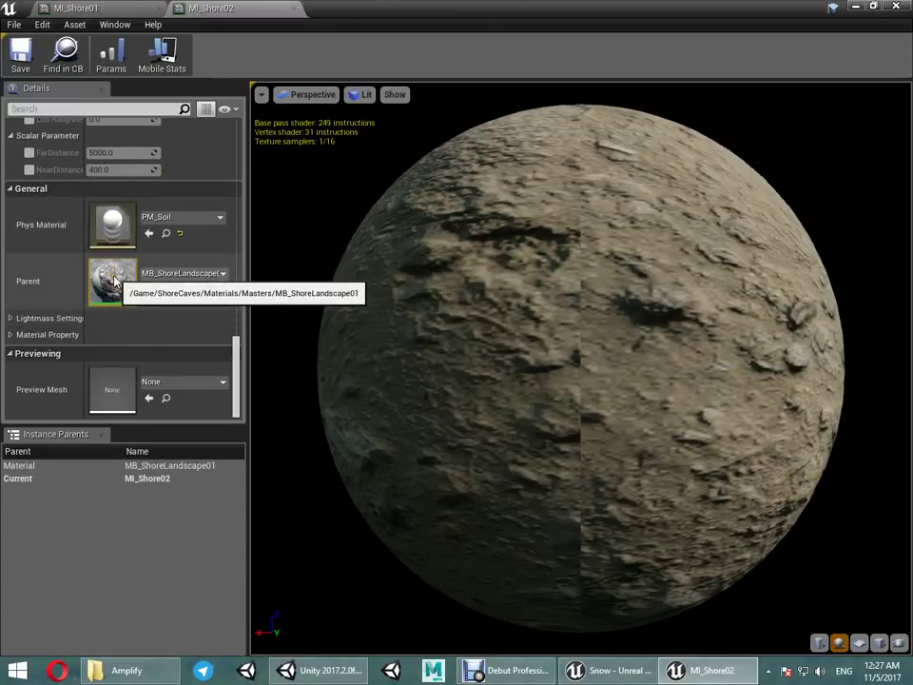
{"action": "double_click", "coordinate": [114, 284]}
Step: Pan and zoom around the master graph to inspect the Distances group and layers L01–L05
{"action": "scroll", "coordinate": [362, 323], "scroll_direction": "down", "scroll_amount": 8}
{"action": "scroll", "coordinate": [383, 428], "scroll_direction": "down", "scroll_amount": 4}
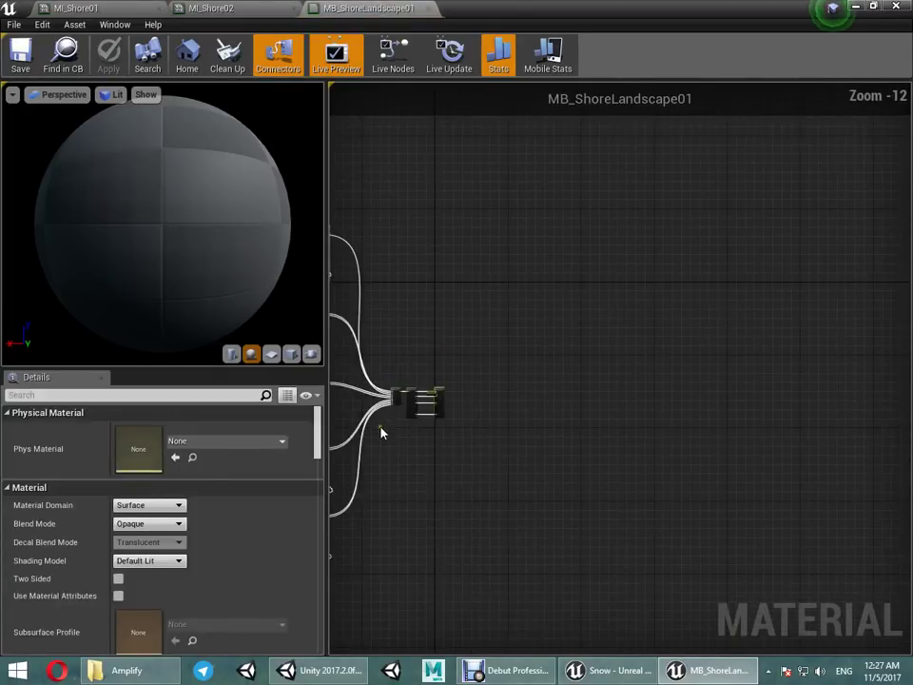
{"action": "right_click_drag", "start_coordinate": [383, 430], "coordinate": [485, 429]}
{"action": "scroll", "coordinate": [485, 428], "scroll_direction": "up", "scroll_amount": 8}
{"action": "scroll", "coordinate": [490, 409], "scroll_direction": "up", "scroll_amount": 5}
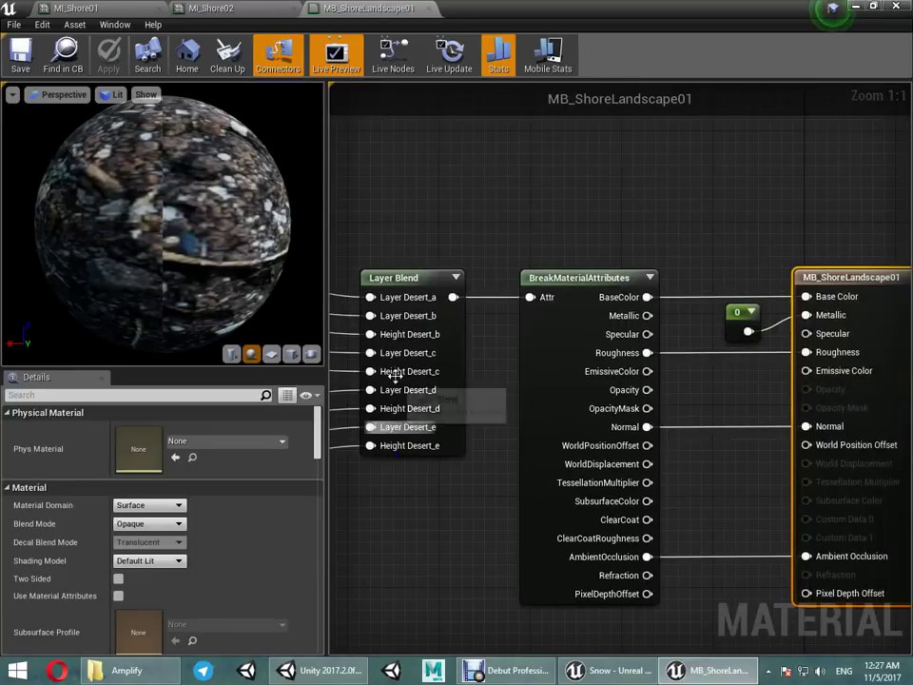
{"action": "scroll", "coordinate": [422, 482], "scroll_direction": "down", "scroll_amount": 7}
{"action": "mouse_move", "coordinate": [422, 475]}
{"action": "right_mouse_down"}
{"action": "mouse_move", "coordinate": [547, 344]}
{"action": "mouse_move", "coordinate": [628, 323]}
{"action": "right_mouse_up"}
{"action": "scroll", "coordinate": [476, 323], "scroll_direction": "up", "scroll_amount": 4}
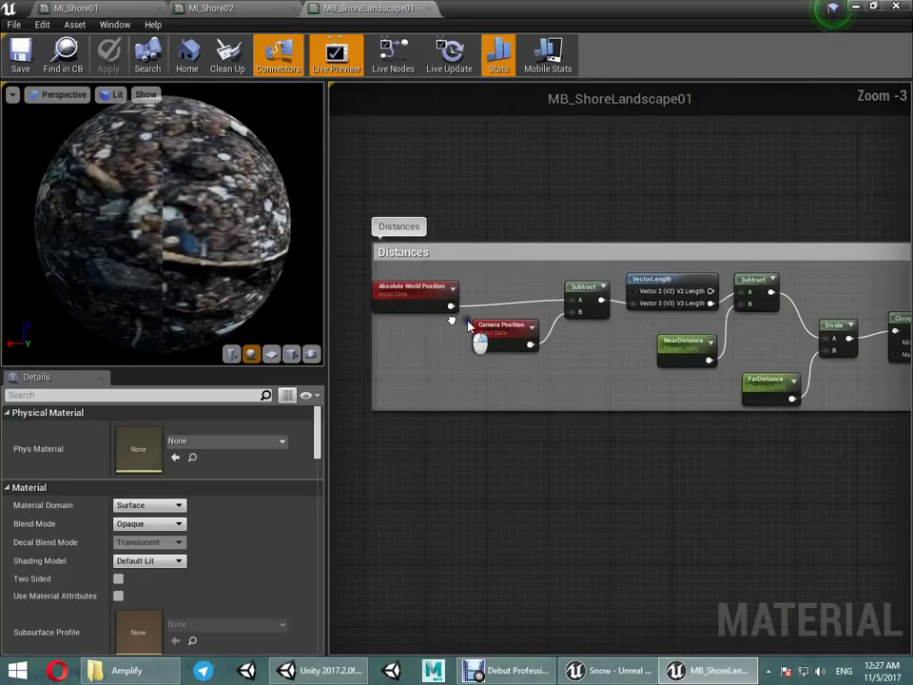
{"action": "mouse_move", "coordinate": [775, 239]}
{"action": "right_mouse_down"}
{"action": "mouse_move", "coordinate": [730, 259]}
{"action": "mouse_move", "coordinate": [676, 326]}
{"action": "mouse_move", "coordinate": [678, 251]}
{"action": "right_mouse_up"}
{"action": "scroll", "coordinate": [676, 326], "scroll_direction": "down", "scroll_amount": 7}
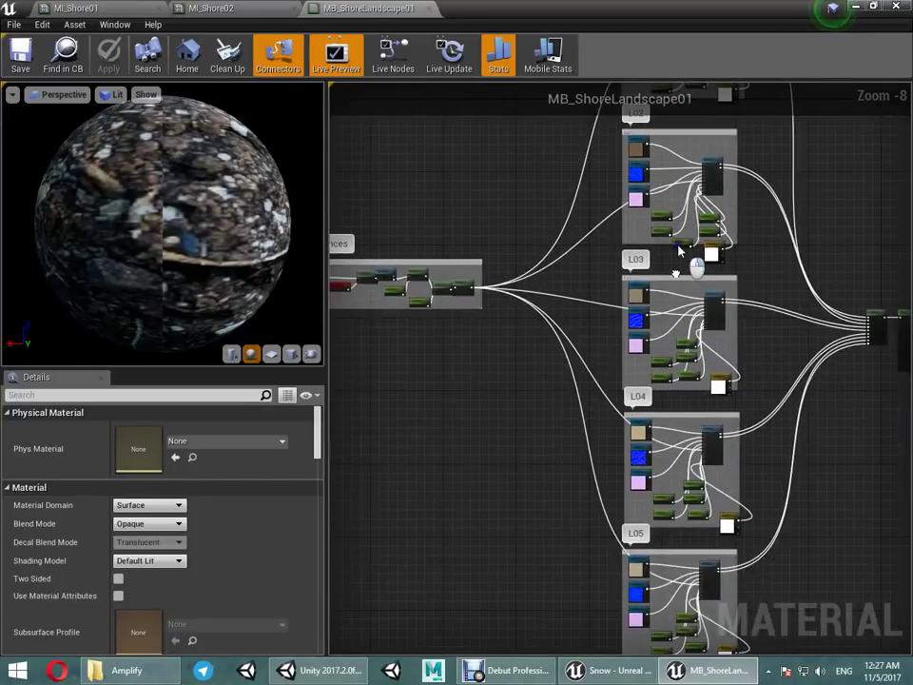
{"action": "scroll", "coordinate": [460, 347], "scroll_direction": "up", "scroll_amount": 1}
{"action": "mouse_move", "coordinate": [642, 616]}
{"action": "right_mouse_down"}
{"action": "mouse_move", "coordinate": [611, 473]}
{"action": "mouse_move", "coordinate": [481, 542]}
{"action": "right_mouse_up"}
{"action": "scroll", "coordinate": [611, 473], "scroll_direction": "up", "scroll_amount": 6}
{"action": "scroll", "coordinate": [611, 472], "scroll_direction": "down", "scroll_amount": 4}
{"action": "scroll", "coordinate": [481, 541], "scroll_direction": "down", "scroll_amount": 7}
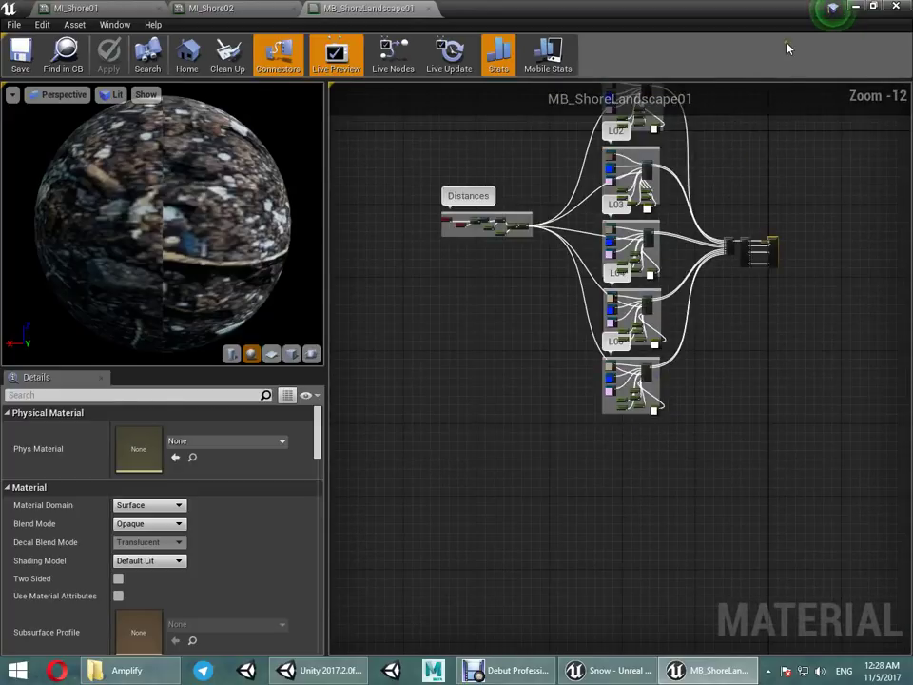
Step: Close MB_ShoreLandscape01, MI_Shore02 and MI_Shore01, then orbit the view around the landscape
{"action": "left_click", "coordinate": [428, 8]}
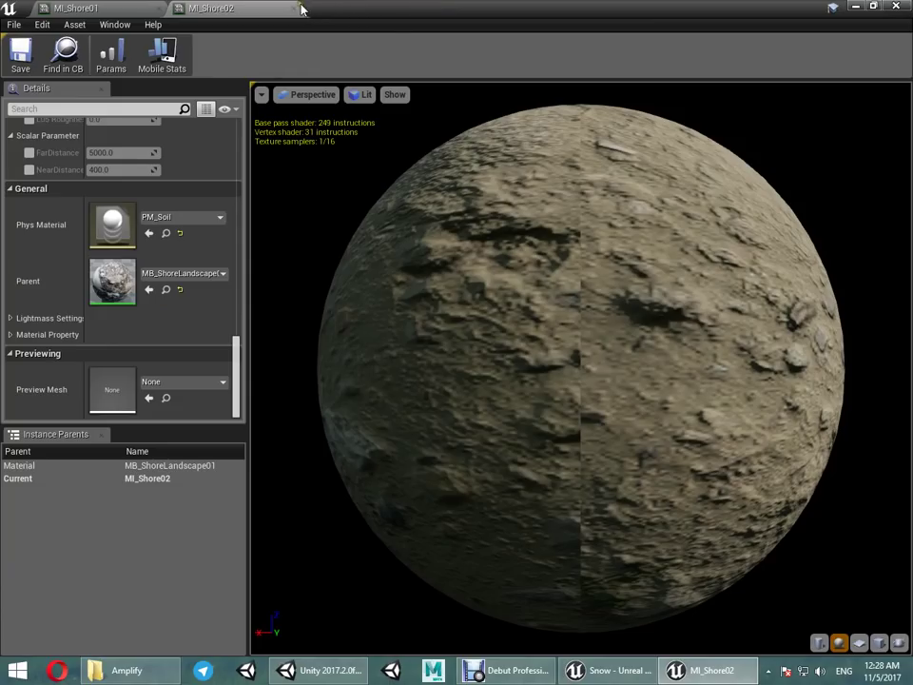
{"action": "left_click", "coordinate": [291, 12]}
{"action": "left_click", "coordinate": [157, 9]}
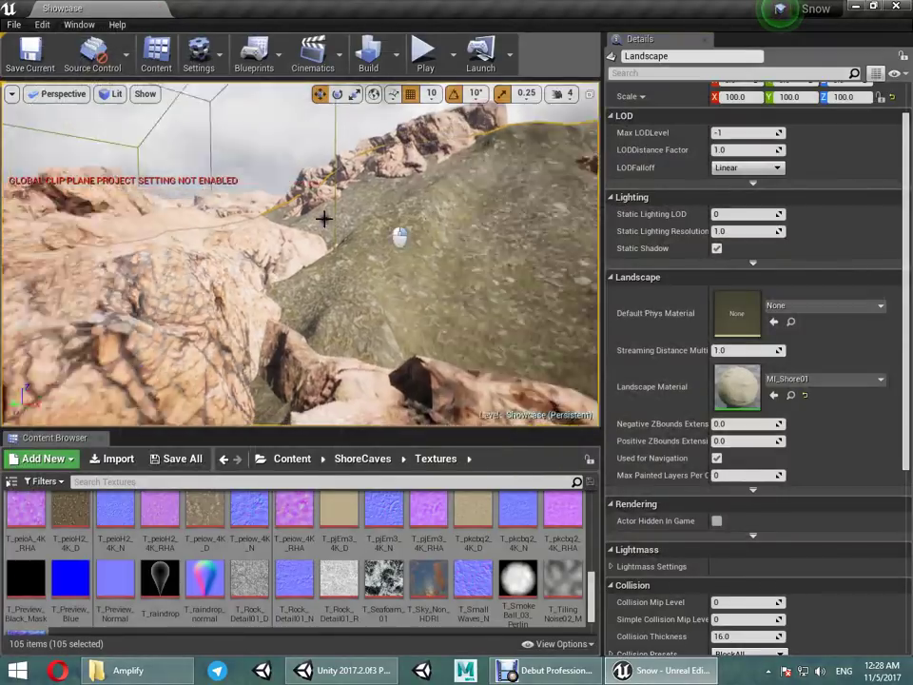
{"action": "mouse_move", "coordinate": [403, 233]}
{"action": "right_mouse_down"}
{"action": "mouse_move", "coordinate": [19, 300]}
{"action": "mouse_move", "coordinate": [126, 243]}
{"action": "mouse_move", "coordinate": [875, 277]}
{"action": "mouse_move", "coordinate": [797, 255]}
{"action": "mouse_move", "coordinate": [490, 267]}
{"action": "mouse_move", "coordinate": [514, 306]}
{"action": "mouse_move", "coordinate": [715, 232]}
{"action": "mouse_move", "coordinate": [554, 255]}
{"action": "right_mouse_up"}
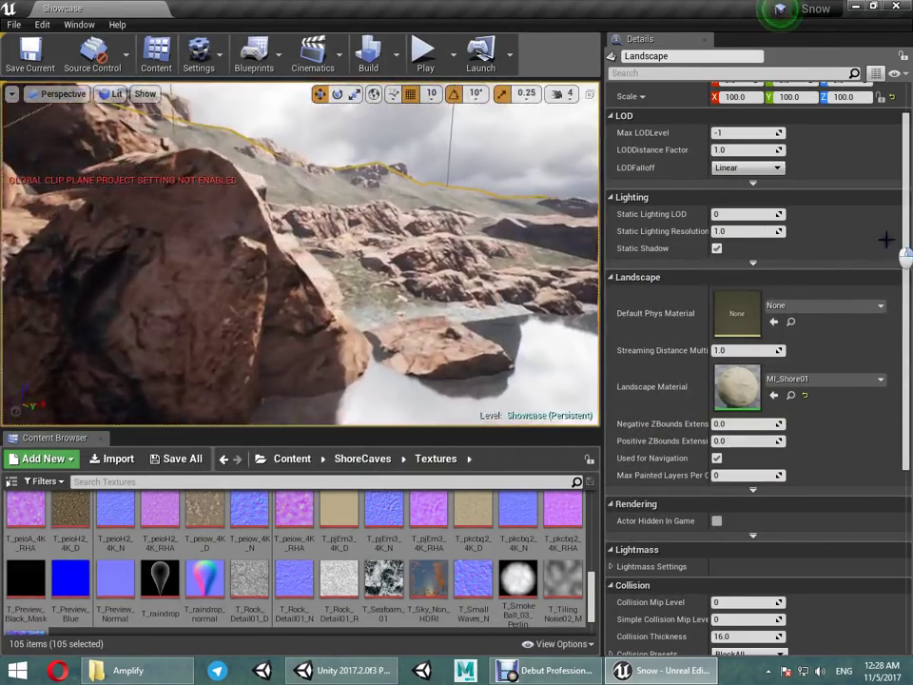
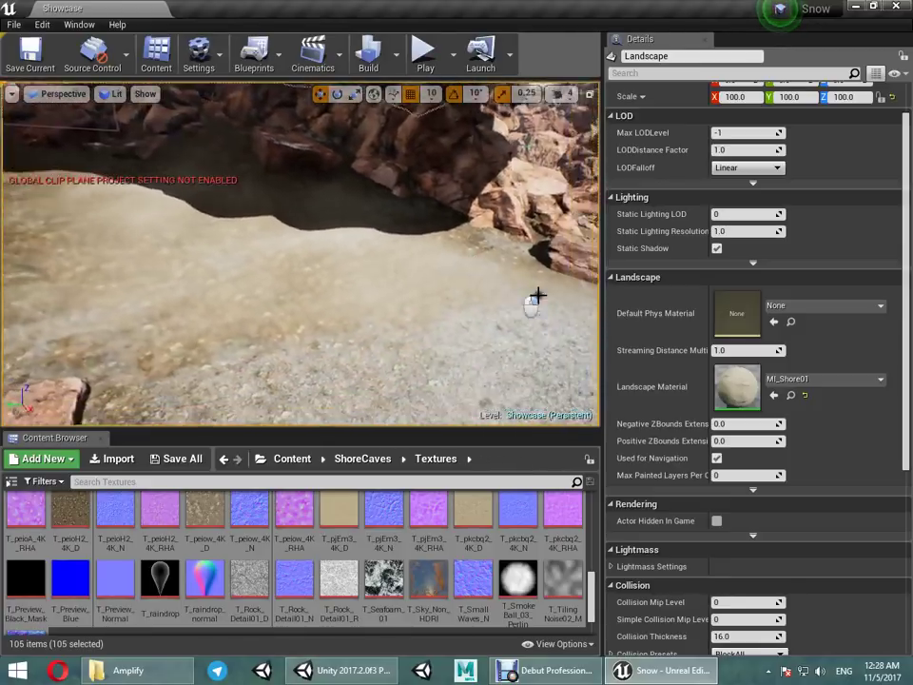
Step: Fly the Unreal Engine camera forward into the shore cave canyon
{"action": "mouse_move", "coordinate": [577, 270]}
{"action": "left_mouse_down"}
{"action": "mouse_move", "coordinate": [489, 252]}
{"action": "mouse_move", "coordinate": [102, 314]}
{"action": "mouse_move", "coordinate": [297, 258]}
{"action": "mouse_move", "coordinate": [251, 377]}
{"action": "mouse_move", "coordinate": [190, 344]}
{"action": "mouse_move", "coordinate": [122, 326]}
{"action": "mouse_move", "coordinate": [208, 346]}
{"action": "mouse_move", "coordinate": [419, 295]}
{"action": "mouse_move", "coordinate": [328, 294]}
{"action": "mouse_move", "coordinate": [184, 355]}
{"action": "left_mouse_up"}
Step: Create a new Terrain object in Unity's ShoreCave scene
{"action": "left_click", "coordinate": [377, 669]}
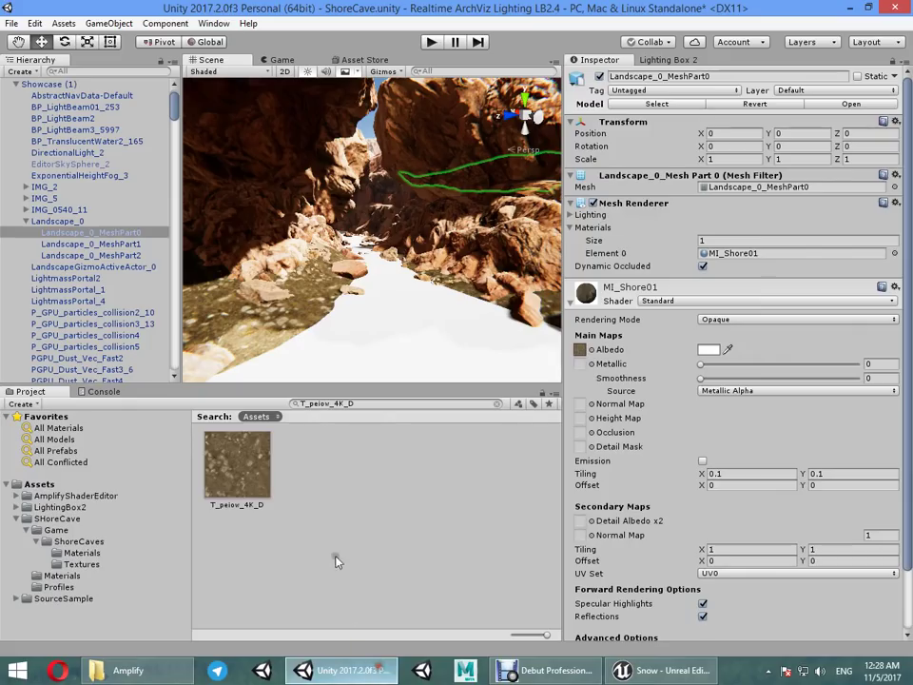
{"action": "mouse_move", "coordinate": [422, 326]}
{"action": "right_mouse_down"}
{"action": "mouse_move", "coordinate": [412, 342]}
{"action": "mouse_move", "coordinate": [380, 304]}
{"action": "mouse_move", "coordinate": [302, 253]}
{"action": "right_mouse_up"}
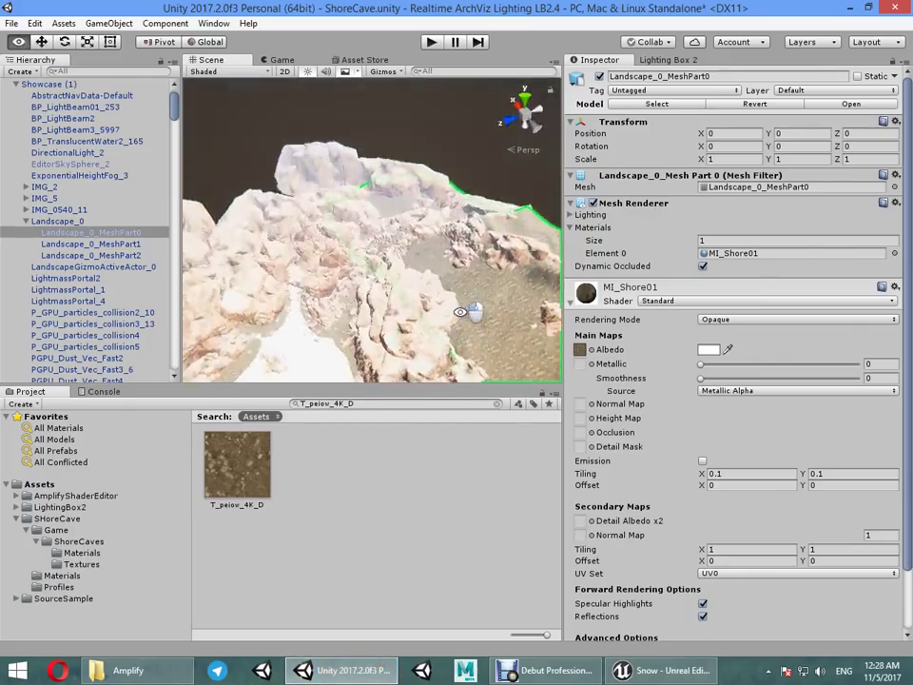
{"action": "scroll", "coordinate": [419, 248], "scroll_direction": "down", "scroll_amount": 10}
{"action": "left_click", "coordinate": [160, 21]}
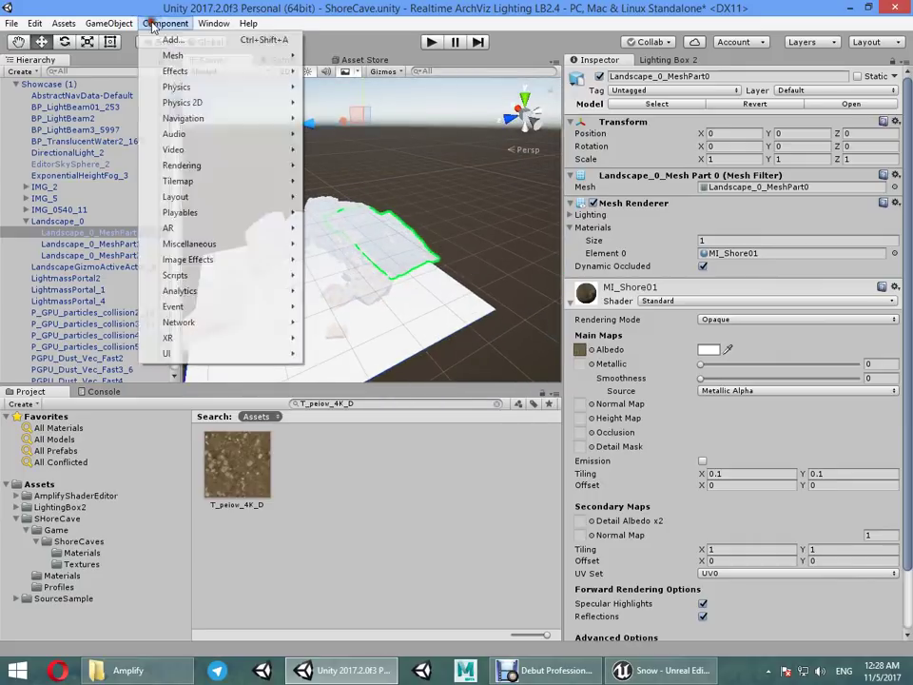
{"action": "mouse_move", "coordinate": [238, 71]}
{"action": "left_click", "coordinate": [344, 212]}
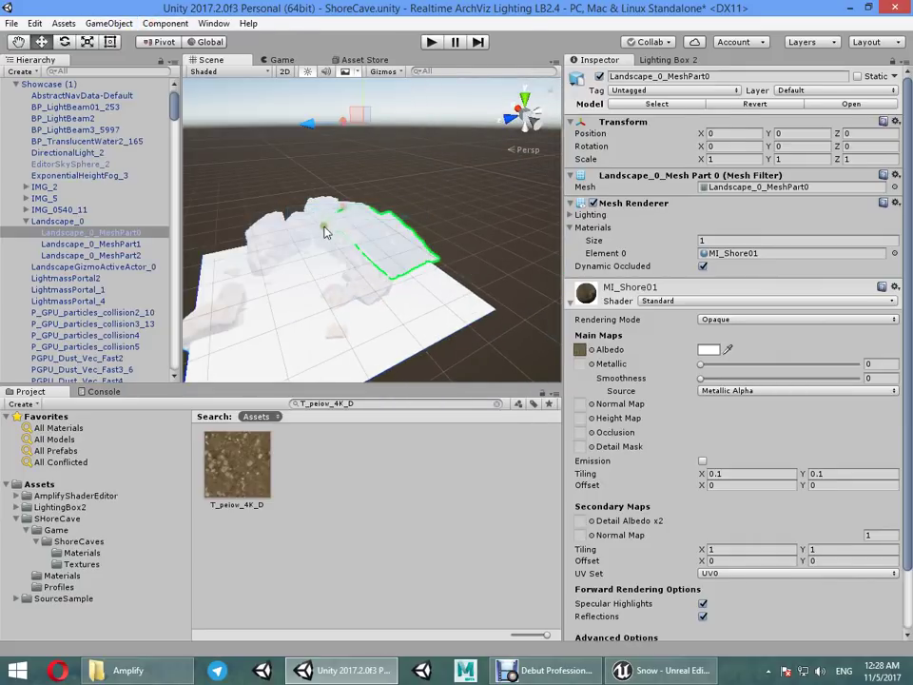
Step: Move the terrain to position -264.4, -236.58, -200 beneath the rocks
{"action": "key", "text": "ctrl+alt+f"}
{"action": "key", "text": "w"}
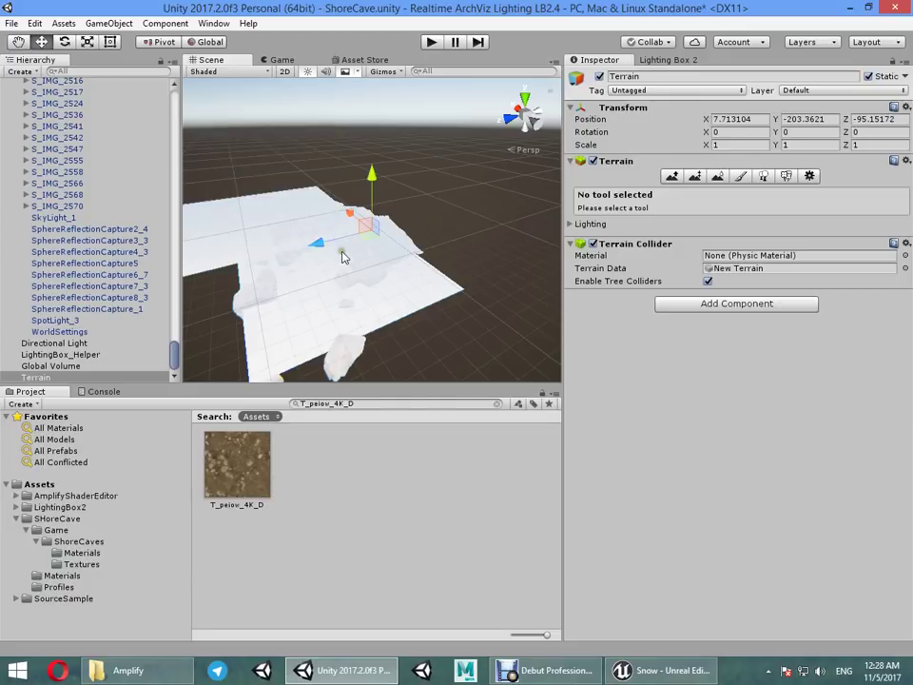
{"action": "left_click_drag", "start_coordinate": [342, 254], "coordinate": [374, 238], "text": "alt"}
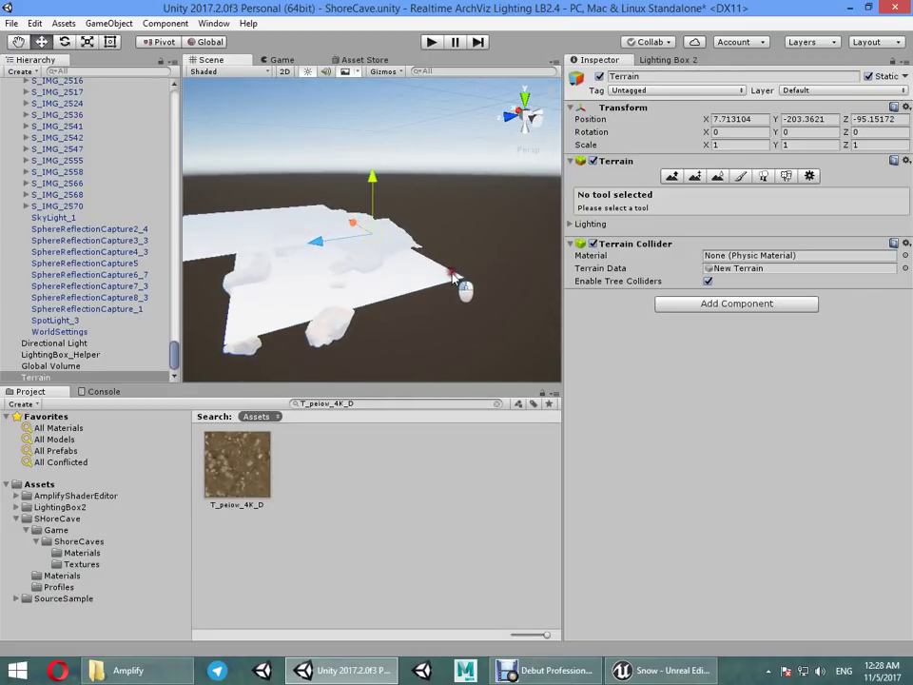
{"action": "left_click_drag", "start_coordinate": [455, 279], "coordinate": [380, 242]}
{"action": "left_click_drag", "start_coordinate": [462, 300], "coordinate": [399, 297], "text": "alt"}
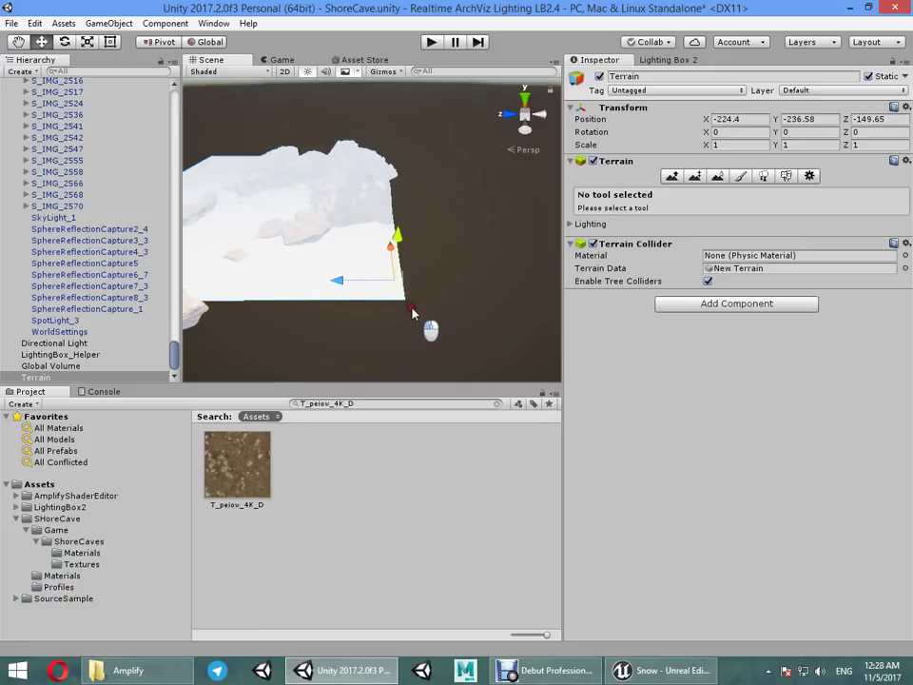
{"action": "mouse_move", "coordinate": [406, 313]}
{"action": "left_mouse_down", "text": "alt"}
{"action": "mouse_move", "coordinate": [472, 153]}
{"action": "mouse_move", "coordinate": [277, 167]}
{"action": "mouse_move", "coordinate": [384, 297]}
{"action": "left_mouse_up", "text": "alt"}
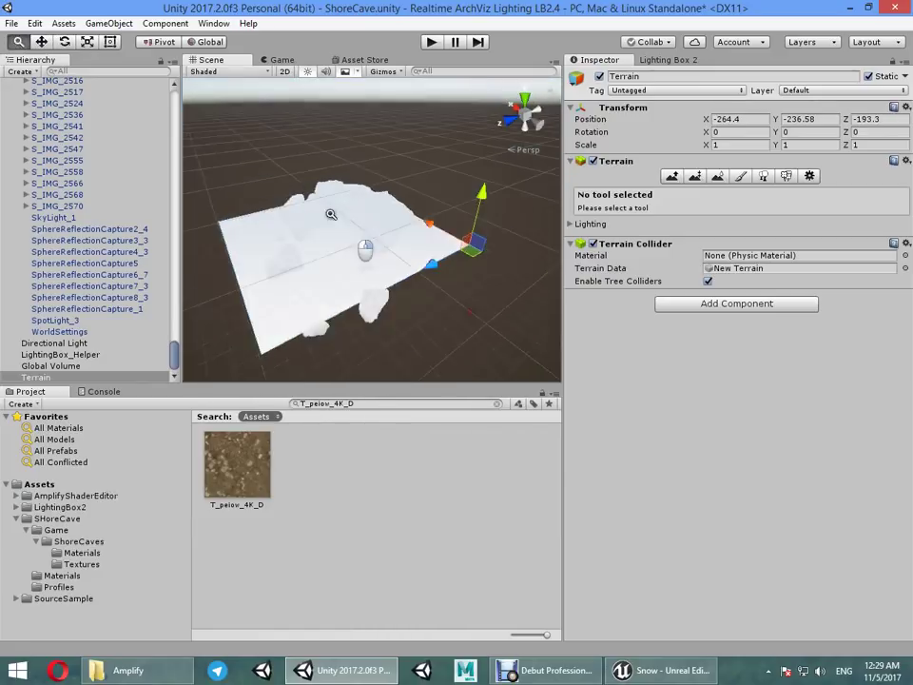
{"action": "mouse_move", "coordinate": [321, 275]}
{"action": "left_mouse_down", "text": "alt"}
{"action": "mouse_move", "coordinate": [428, 291]}
{"action": "mouse_move", "coordinate": [433, 316]}
{"action": "left_mouse_up", "text": "alt"}
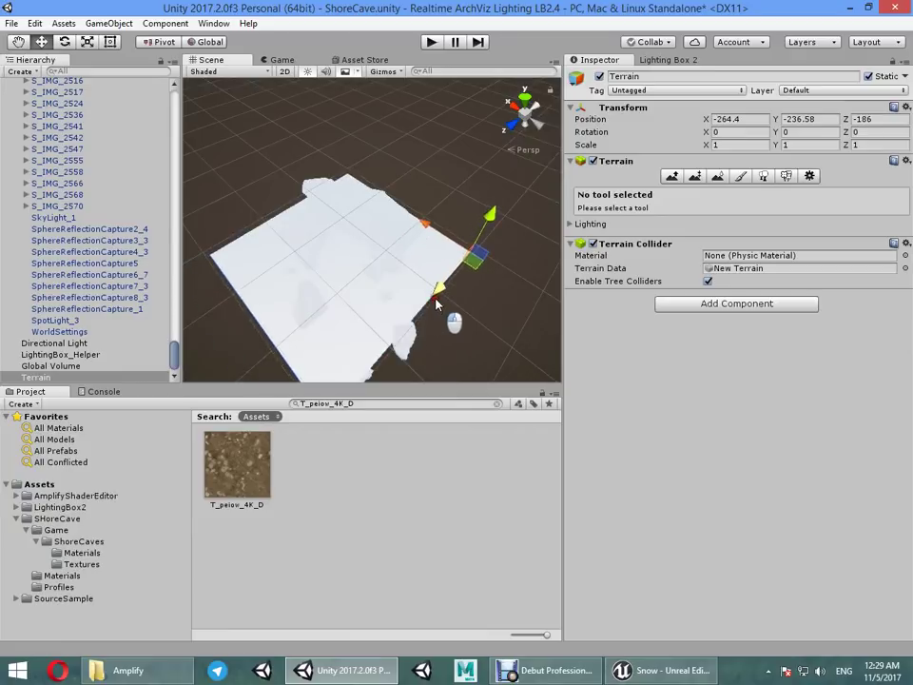
{"action": "mouse_move", "coordinate": [434, 315]}
{"action": "right_mouse_down", "text": "alt"}
{"action": "mouse_move", "coordinate": [335, 213]}
{"action": "mouse_move", "coordinate": [483, 305]}
{"action": "right_mouse_up", "text": "alt"}
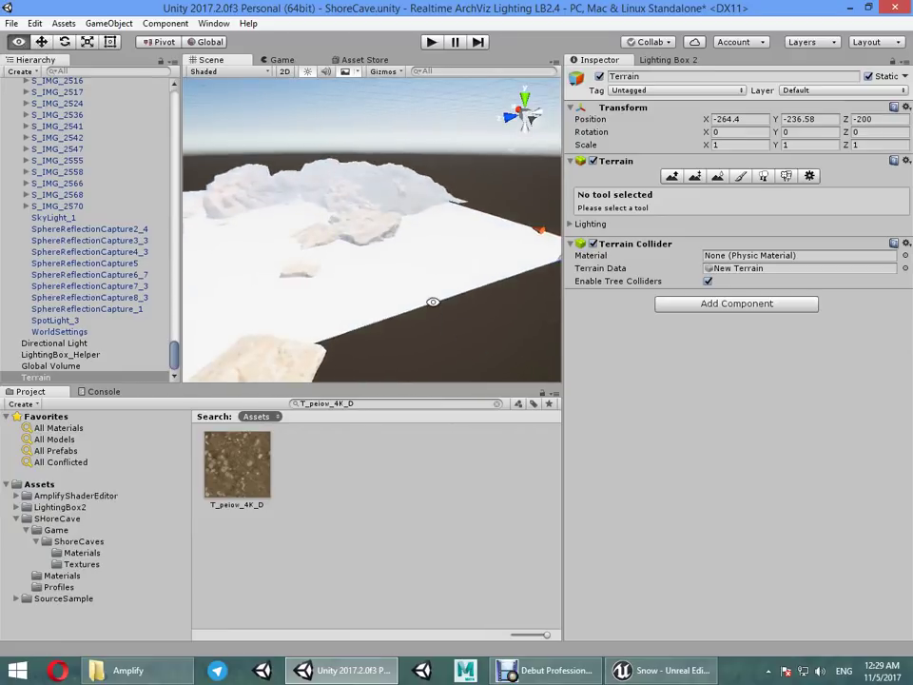
{"action": "left_click_drag", "start_coordinate": [483, 306], "coordinate": [425, 257], "text": "alt"}
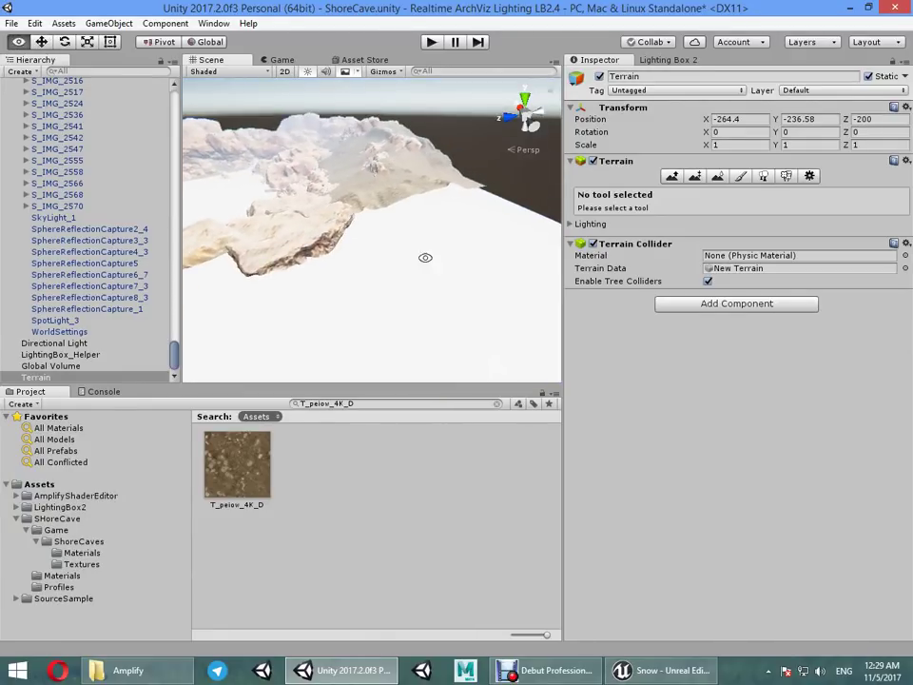
Step: Pick the Raise/Lower Terrain tool with a size-100, opacity-6 brush and toggle scene lighting
{"action": "left_click", "coordinate": [670, 177]}
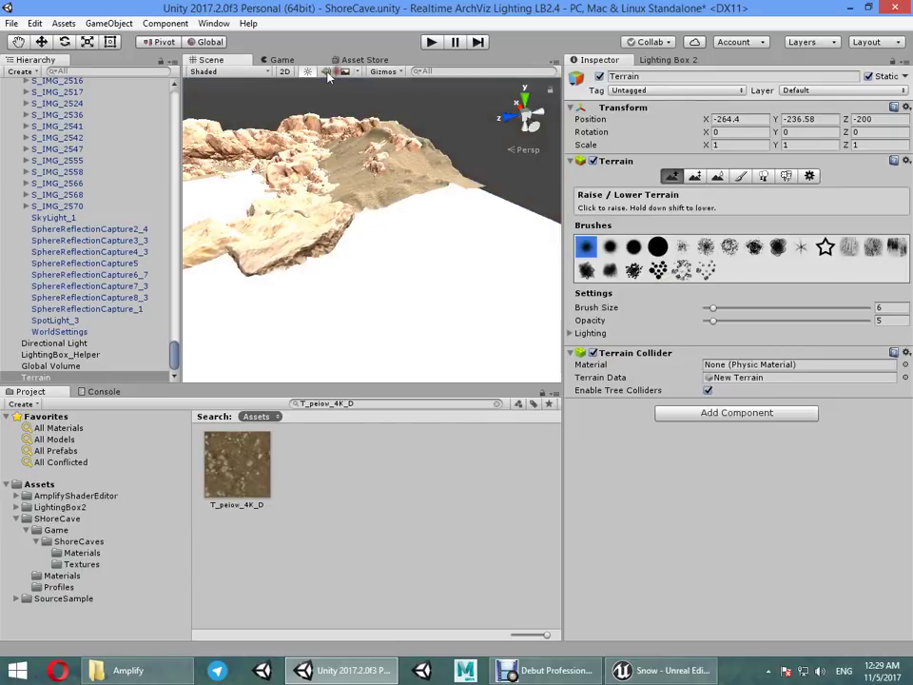
{"action": "left_click", "coordinate": [308, 76]}
{"action": "scroll", "coordinate": [324, 218], "scroll_direction": "down", "scroll_amount": 5}
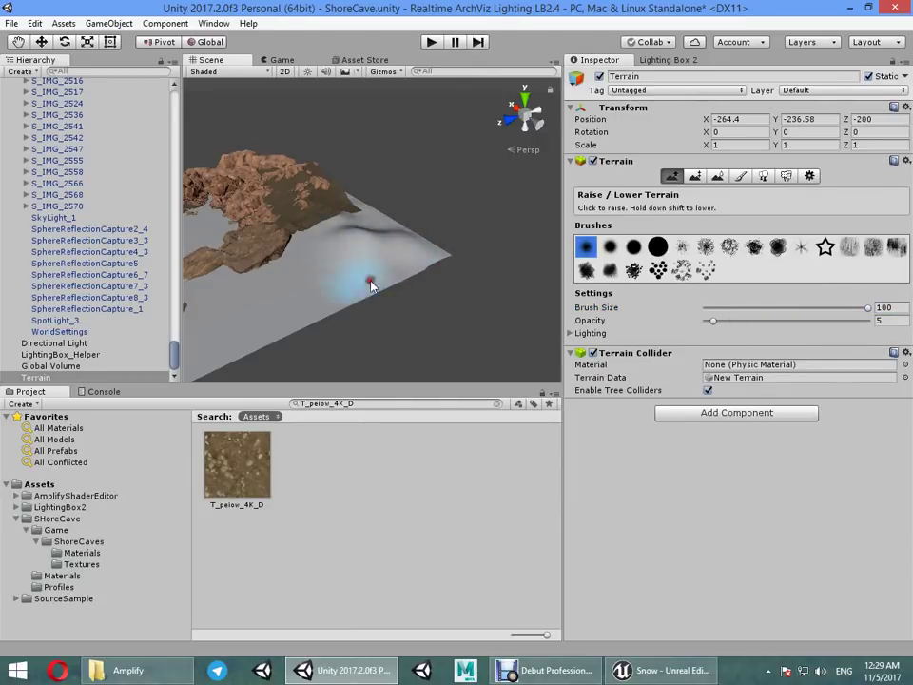
{"action": "left_click_drag", "start_coordinate": [371, 285], "coordinate": [401, 250], "text": "alt"}
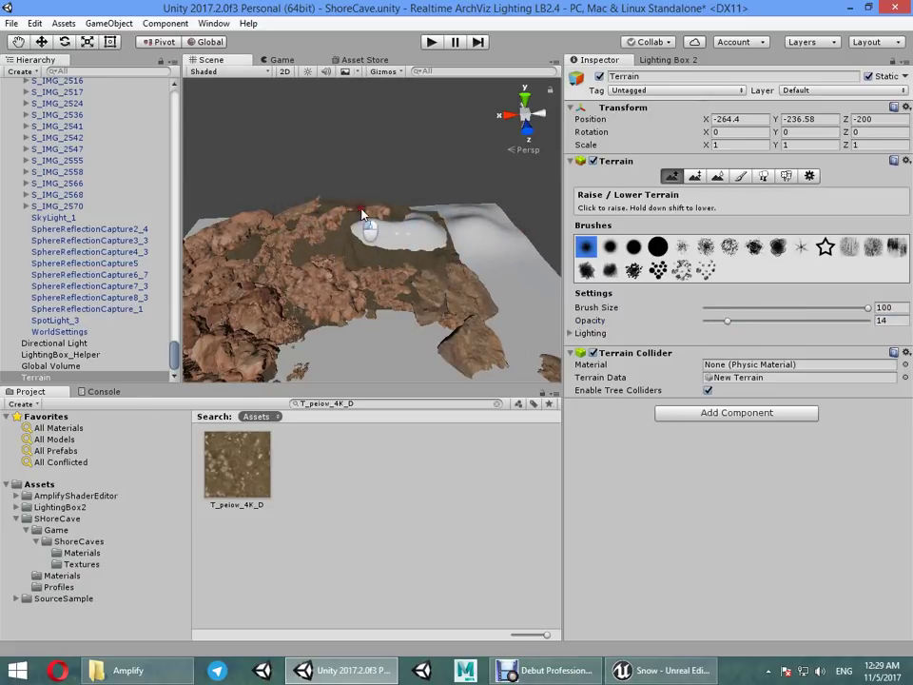
{"action": "left_click_drag", "start_coordinate": [361, 213], "coordinate": [234, 251], "text": "alt"}
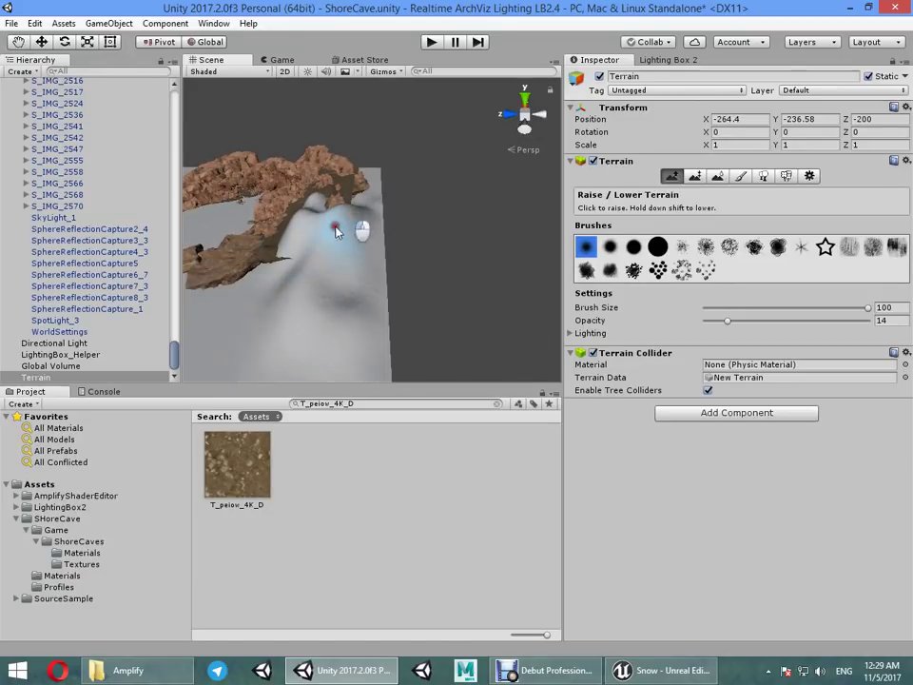
{"action": "mouse_move", "coordinate": [335, 230]}
{"action": "left_mouse_down", "text": "alt"}
{"action": "mouse_move", "coordinate": [357, 288]}
{"action": "mouse_move", "coordinate": [460, 325]}
{"action": "mouse_move", "coordinate": [348, 251]}
{"action": "left_mouse_up", "text": "alt"}
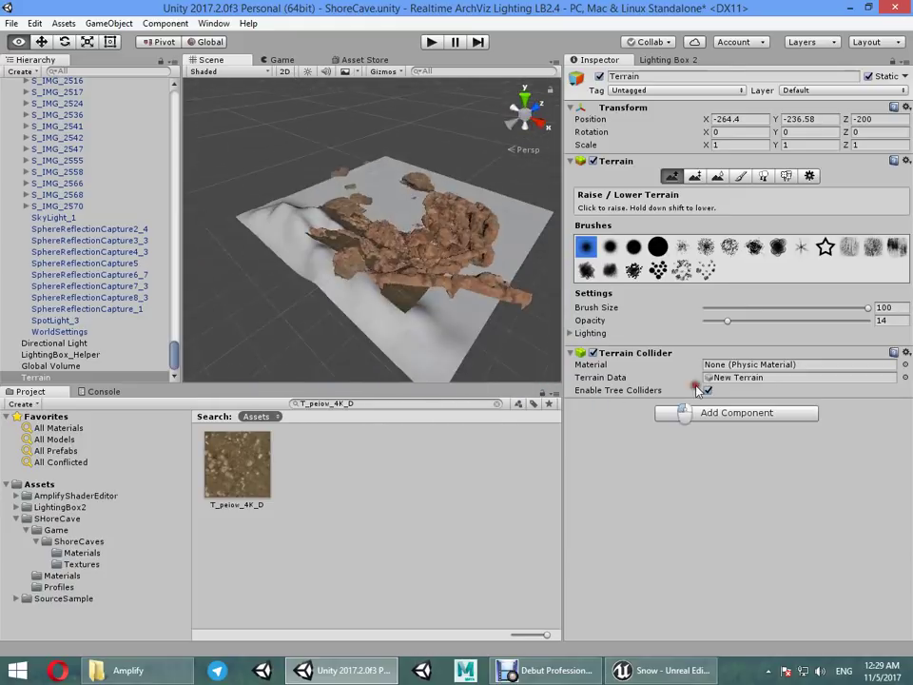
{"action": "right_click_drag", "start_coordinate": [348, 251], "coordinate": [574, 330], "text": "alt"}
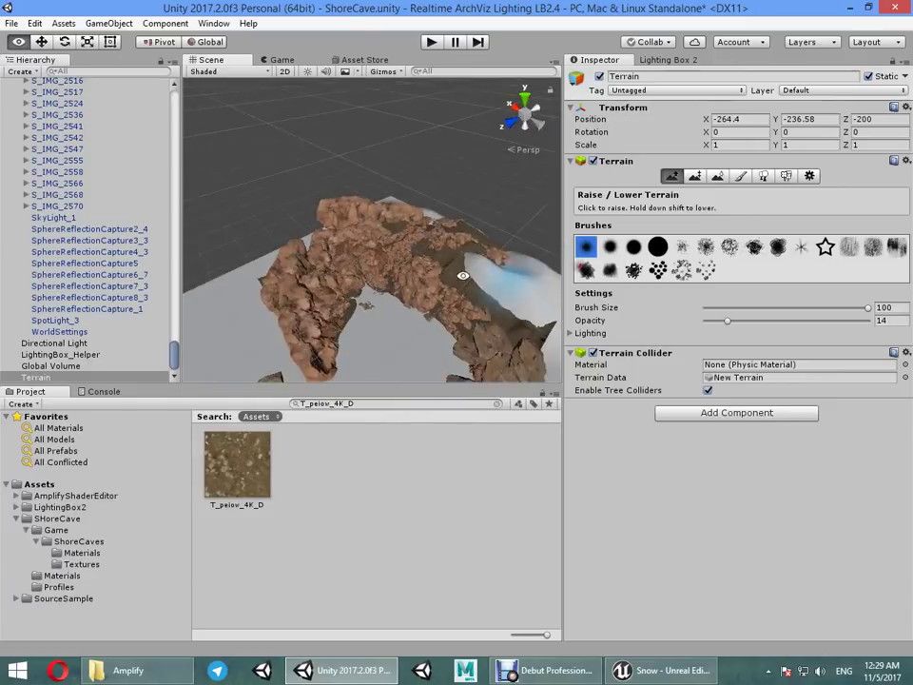
Step: Raise mounds across and beneath the rocks, extending them toward the right
{"action": "mouse_move", "coordinate": [513, 302]}
{"action": "left_mouse_down"}
{"action": "mouse_move", "coordinate": [540, 300]}
{"action": "mouse_move", "coordinate": [367, 214]}
{"action": "mouse_move", "coordinate": [422, 285]}
{"action": "left_mouse_up"}
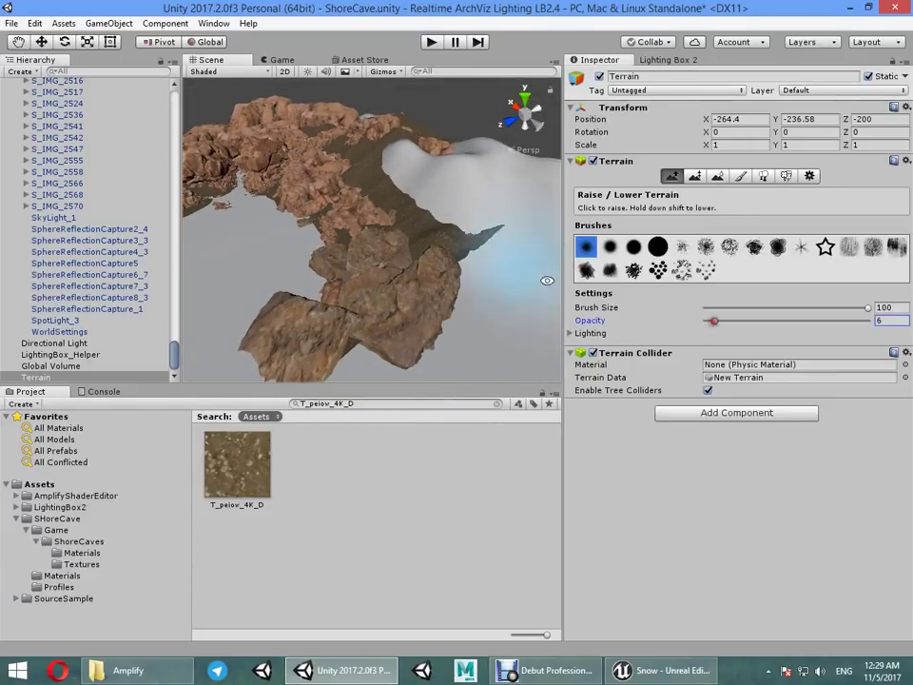
{"action": "mouse_move", "coordinate": [546, 280]}
{"action": "left_mouse_down", "text": "alt"}
{"action": "mouse_move", "coordinate": [391, 213]}
{"action": "mouse_move", "coordinate": [401, 239]}
{"action": "mouse_move", "coordinate": [472, 210]}
{"action": "left_mouse_up", "text": "alt"}
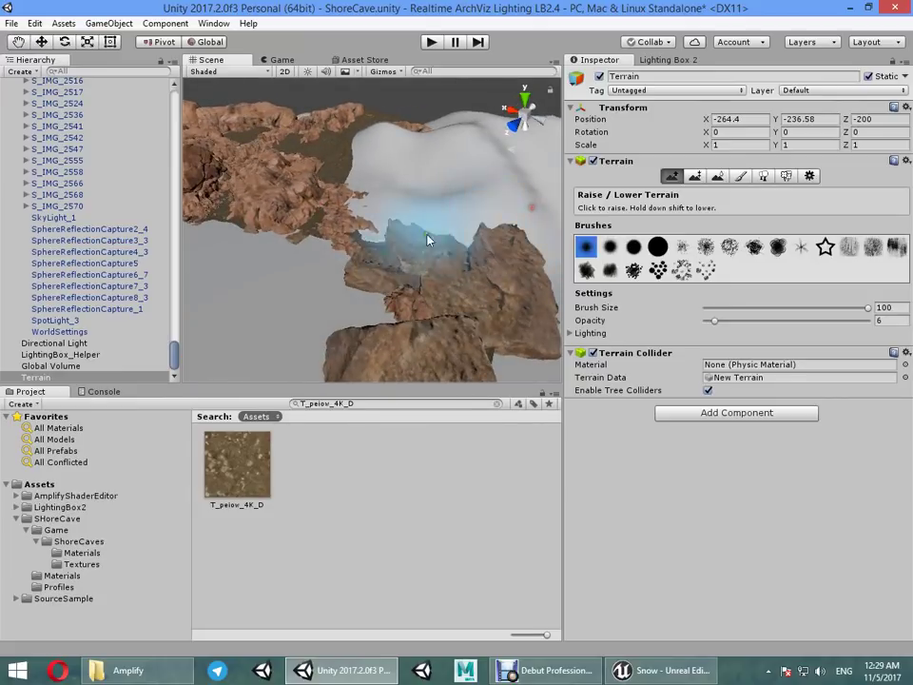
{"action": "mouse_move", "coordinate": [351, 228]}
{"action": "left_mouse_down", "text": "alt"}
{"action": "mouse_move", "coordinate": [301, 194]}
{"action": "mouse_move", "coordinate": [333, 224]}
{"action": "left_mouse_up", "text": "alt"}
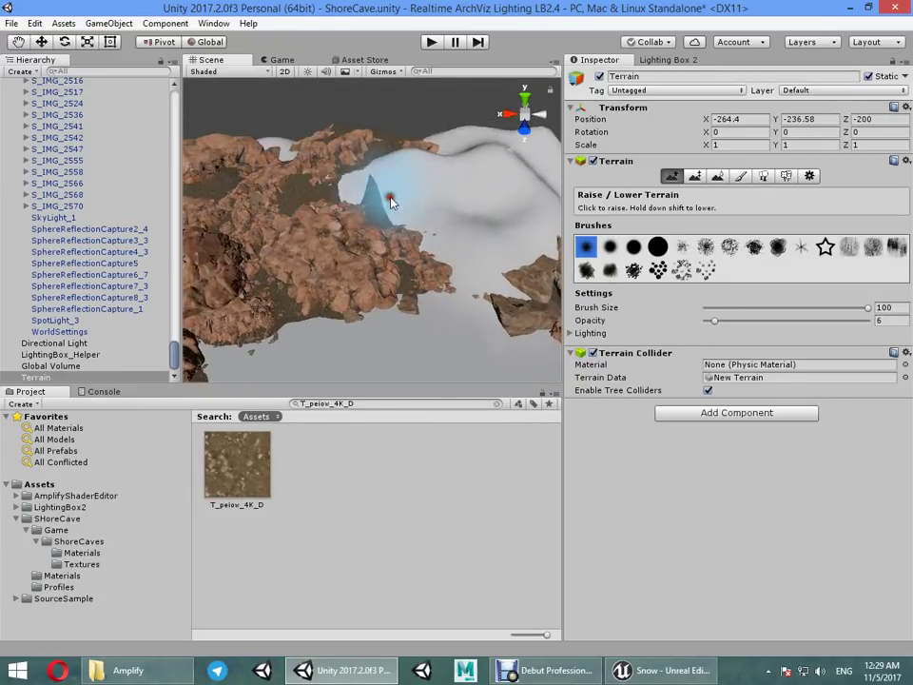
{"action": "mouse_move", "coordinate": [296, 260]}
{"action": "left_mouse_down", "text": "alt"}
{"action": "mouse_move", "coordinate": [231, 253]}
{"action": "mouse_move", "coordinate": [375, 249]}
{"action": "left_mouse_up", "text": "alt"}
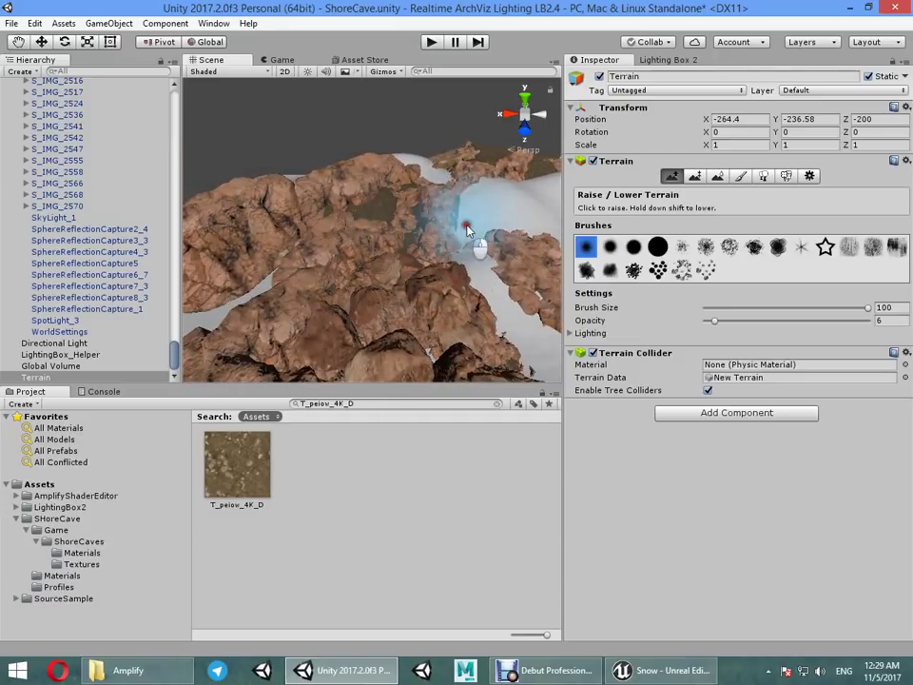
{"action": "left_click_drag", "start_coordinate": [334, 217], "coordinate": [298, 249]}
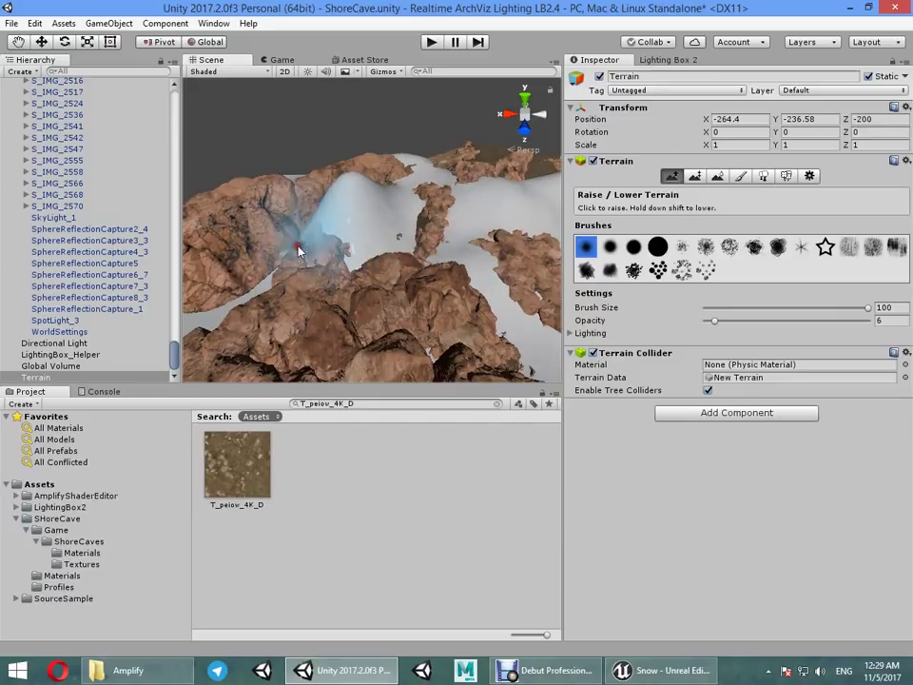
{"action": "mouse_move", "coordinate": [335, 213]}
{"action": "left_mouse_down"}
{"action": "mouse_move", "coordinate": [369, 218]}
{"action": "mouse_move", "coordinate": [335, 180]}
{"action": "mouse_move", "coordinate": [364, 259]}
{"action": "mouse_move", "coordinate": [300, 155]}
{"action": "left_mouse_up"}
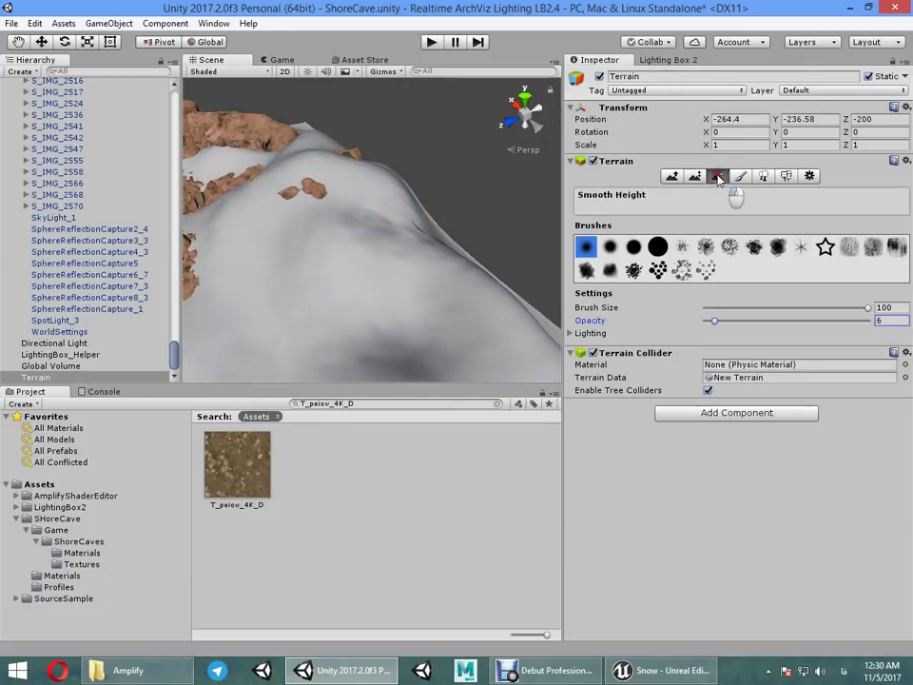
Step: Smooth the raised mounds with Smooth Height at opacity 49, then 100
{"action": "type", "text": "49"}
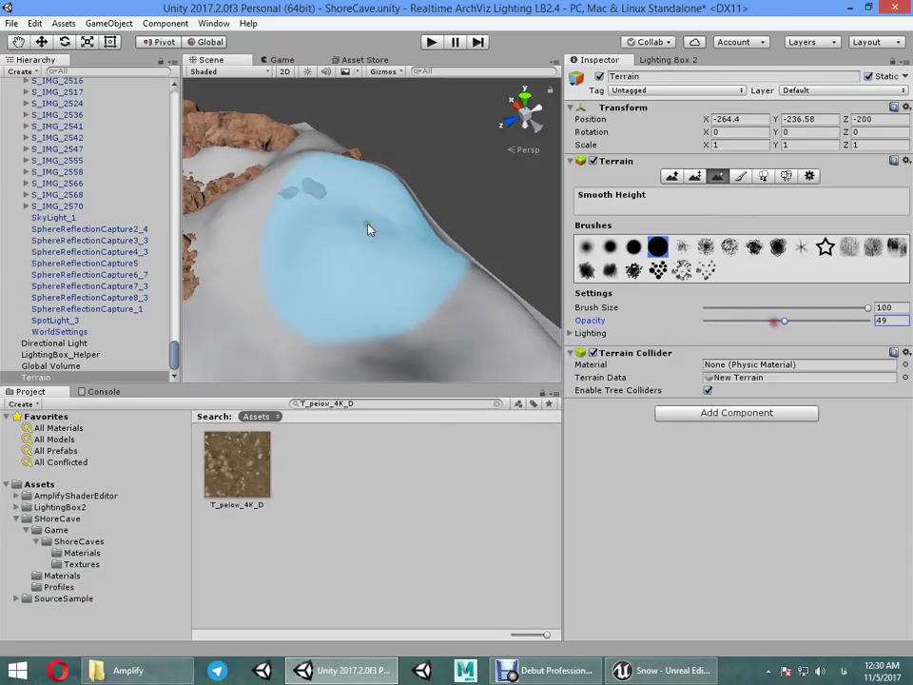
{"action": "mouse_move", "coordinate": [468, 373]}
{"action": "right_mouse_down", "text": "alt"}
{"action": "mouse_move", "coordinate": [372, 147]}
{"action": "mouse_move", "coordinate": [295, 224]}
{"action": "right_mouse_up", "text": "alt"}
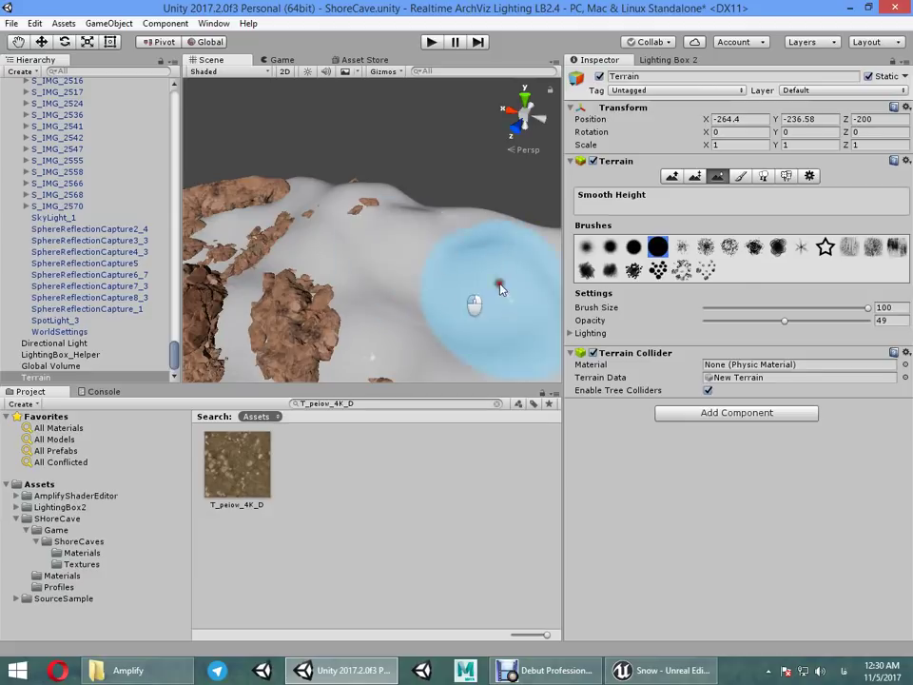
{"action": "left_click_drag", "start_coordinate": [844, 322], "coordinate": [870, 322]}
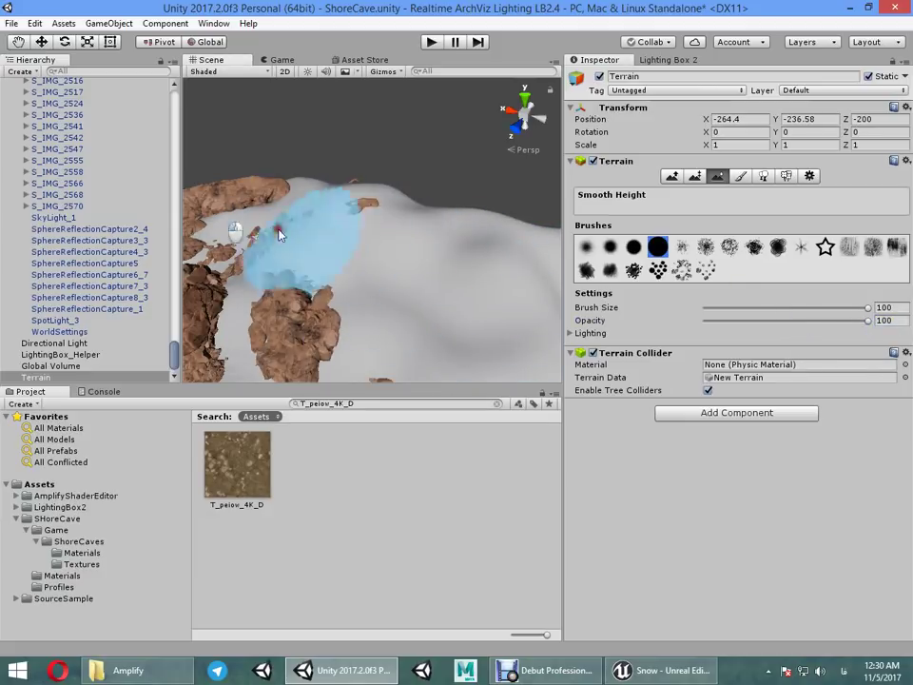
{"action": "left_click_drag", "start_coordinate": [310, 208], "coordinate": [489, 265]}
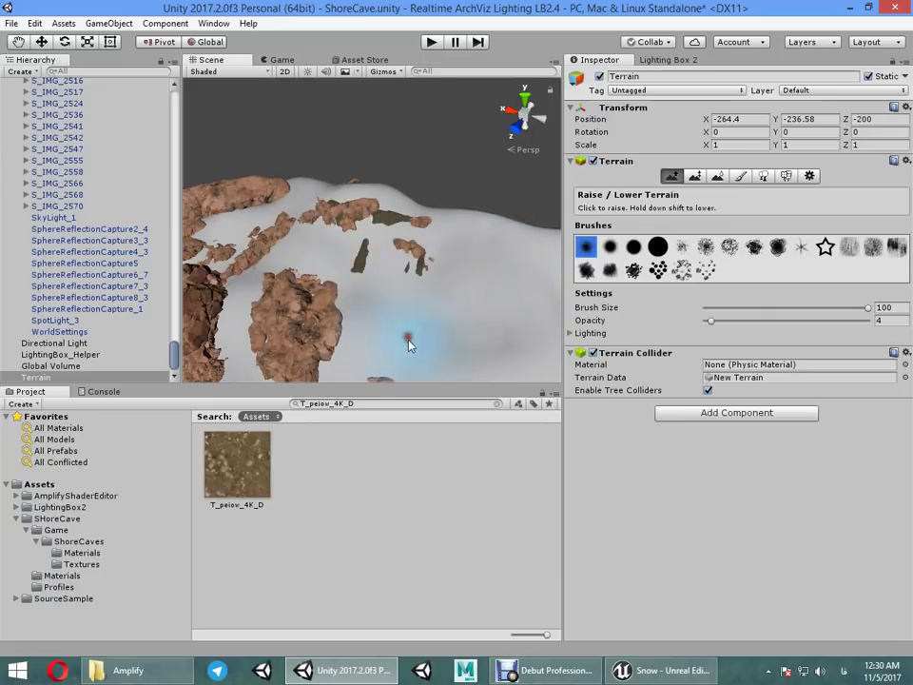
Step: Lower the snowy terrain over exposed patches so the rock beneath shows through
{"action": "mouse_move", "coordinate": [357, 341]}
{"action": "left_mouse_down"}
{"action": "mouse_move", "coordinate": [294, 255]}
{"action": "mouse_move", "coordinate": [355, 209]}
{"action": "mouse_move", "coordinate": [343, 220]}
{"action": "mouse_move", "coordinate": [285, 226]}
{"action": "mouse_move", "coordinate": [465, 232]}
{"action": "left_mouse_up"}
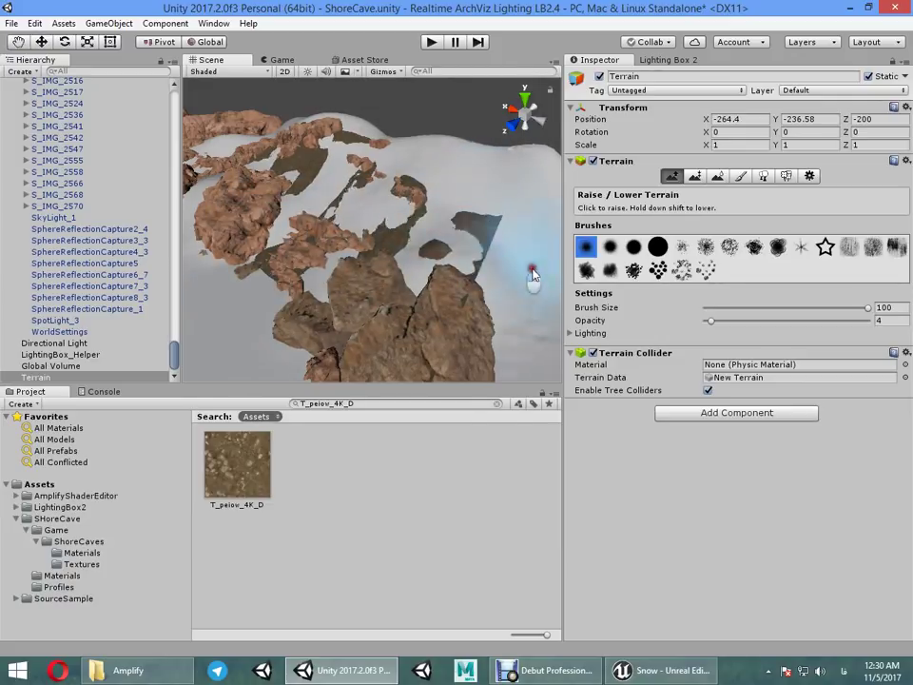
{"action": "left_click_drag", "start_coordinate": [532, 274], "coordinate": [432, 197], "text": "shift"}
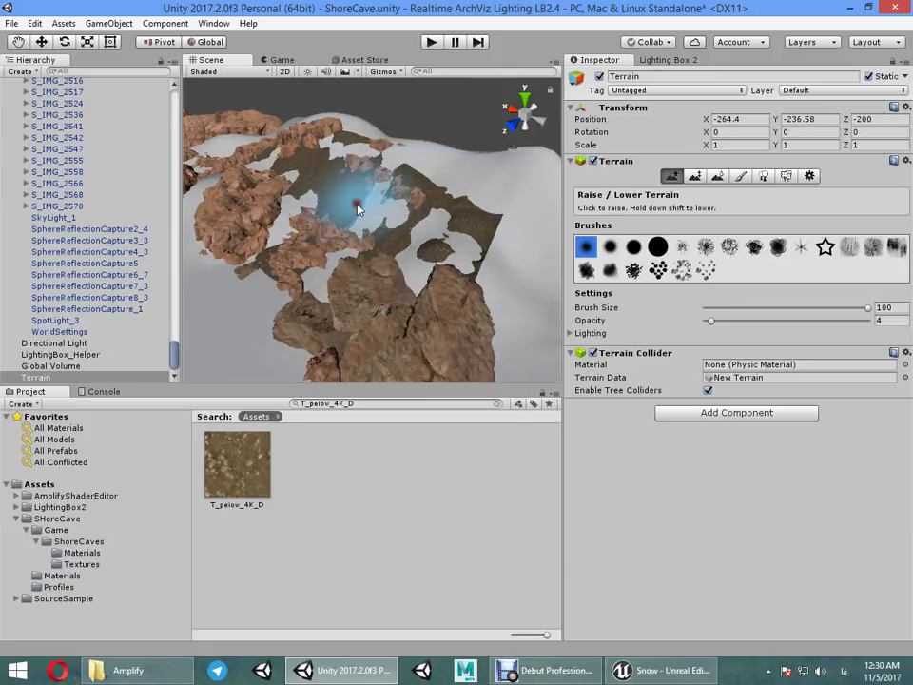
{"action": "left_click_drag", "start_coordinate": [326, 127], "coordinate": [337, 213], "text": "alt"}
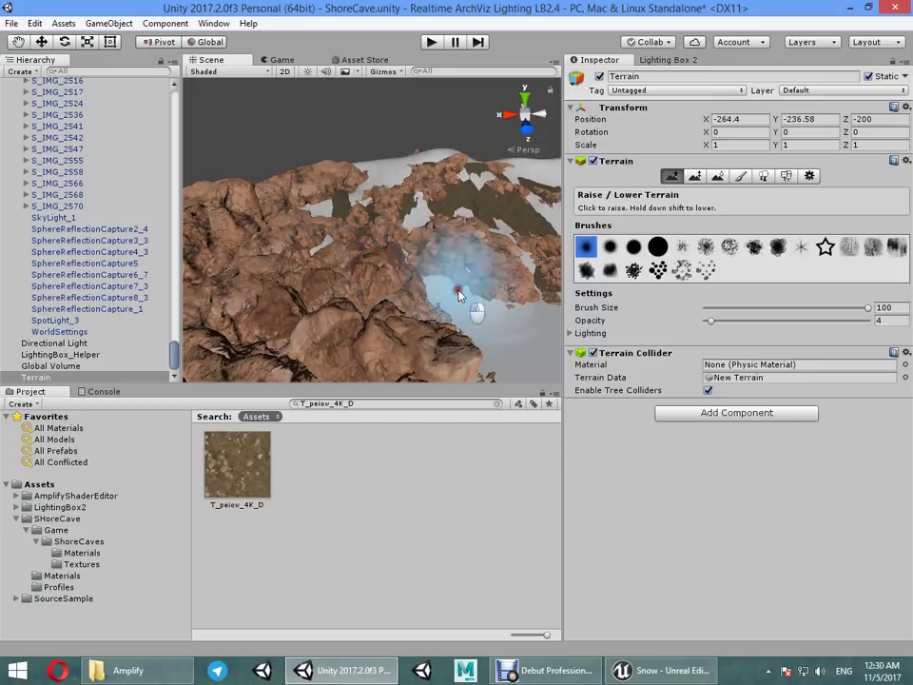
{"action": "mouse_move", "coordinate": [465, 295]}
{"action": "left_mouse_down", "text": "alt"}
{"action": "mouse_move", "coordinate": [356, 280]}
{"action": "mouse_move", "coordinate": [430, 278]}
{"action": "left_mouse_up", "text": "alt"}
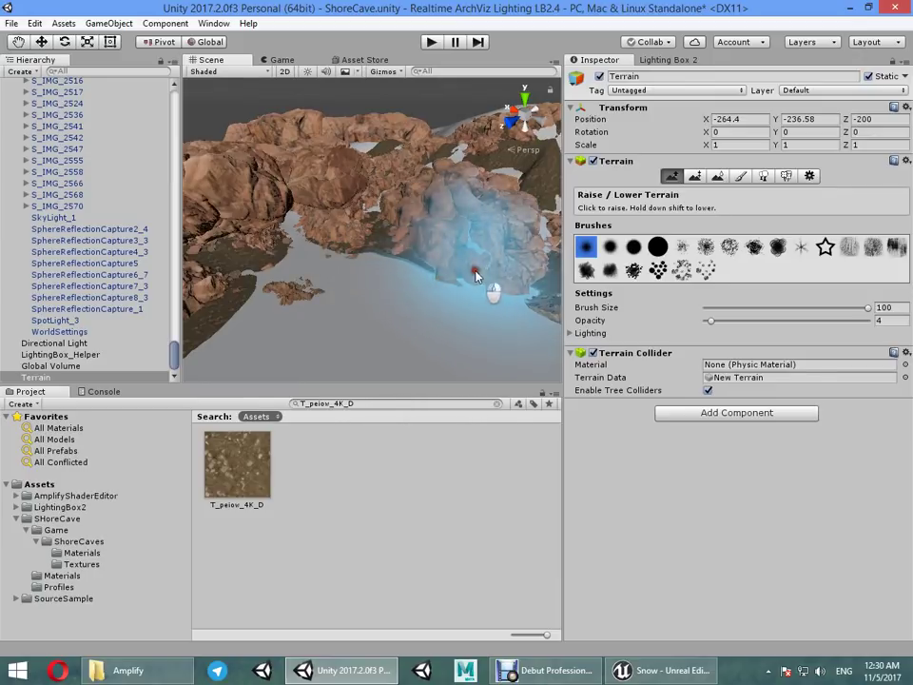
{"action": "mouse_move", "coordinate": [469, 254]}
{"action": "left_mouse_down", "text": "alt"}
{"action": "mouse_move", "coordinate": [346, 230]}
{"action": "mouse_move", "coordinate": [290, 235]}
{"action": "mouse_move", "coordinate": [285, 174]}
{"action": "left_mouse_up", "text": "alt"}
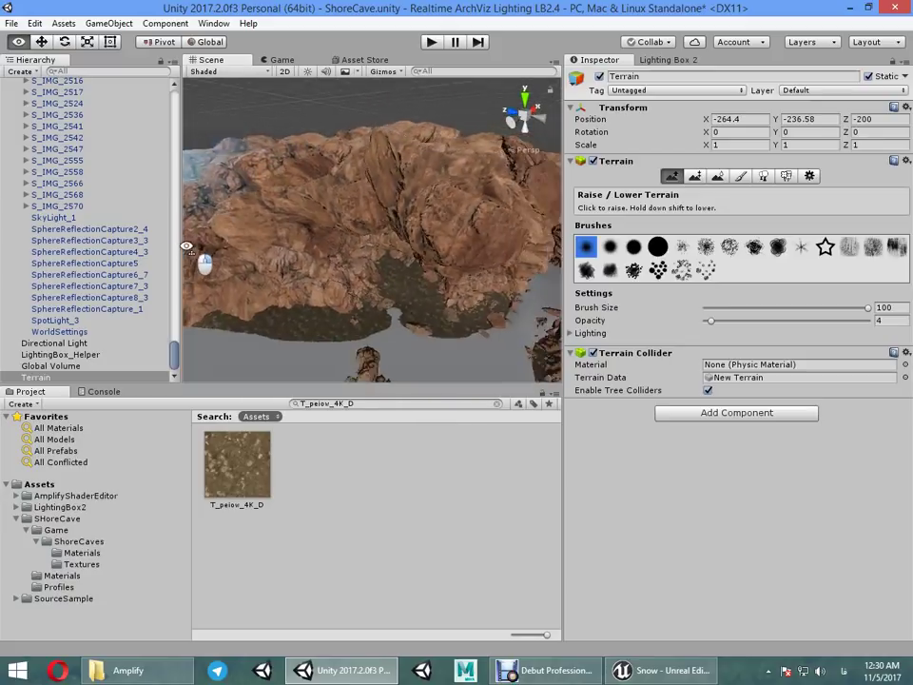
{"action": "left_click_drag", "start_coordinate": [285, 174], "coordinate": [409, 276], "text": "alt"}
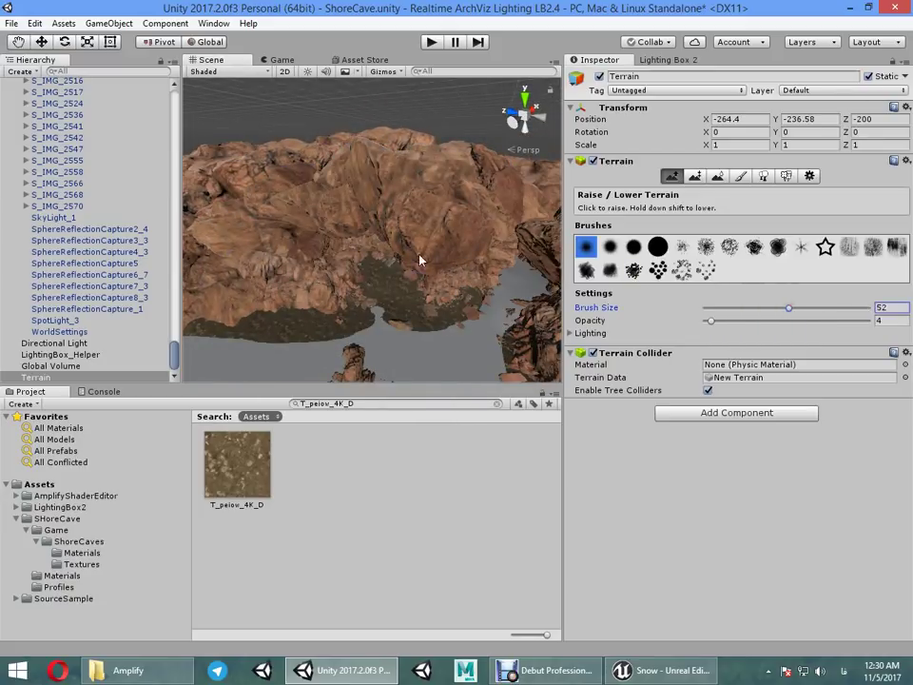
Step: Sculpt the snow and rock around the cave opening with a size-52 brush
{"action": "left_click", "coordinate": [408, 278]}
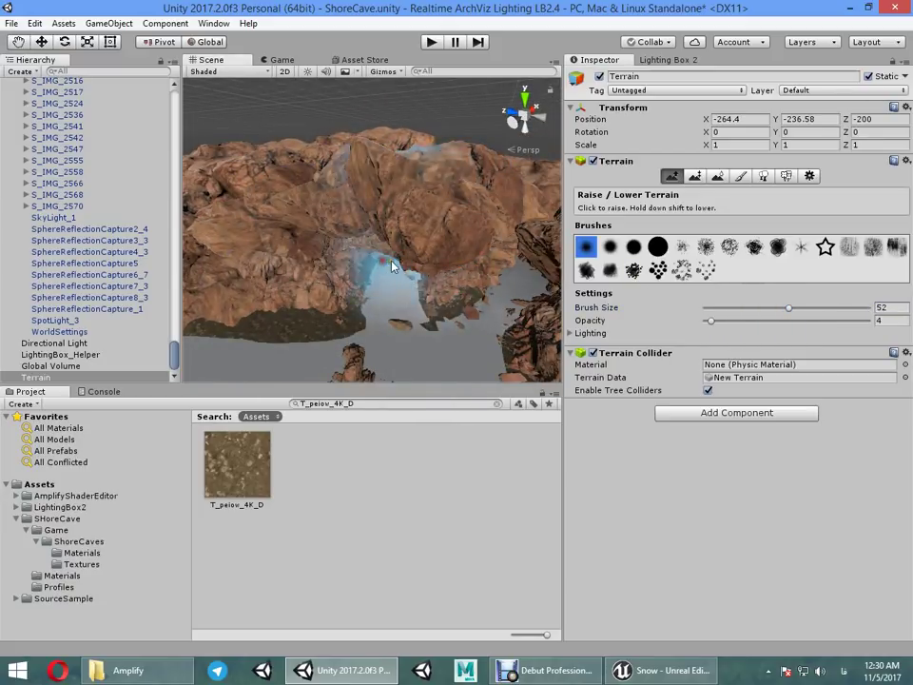
{"action": "mouse_move", "coordinate": [375, 266]}
{"action": "left_mouse_down", "text": "alt"}
{"action": "mouse_move", "coordinate": [306, 274]}
{"action": "mouse_move", "coordinate": [448, 280]}
{"action": "mouse_move", "coordinate": [289, 176]}
{"action": "mouse_move", "coordinate": [625, 296]}
{"action": "mouse_move", "coordinate": [714, 285]}
{"action": "mouse_move", "coordinate": [743, 194]}
{"action": "mouse_move", "coordinate": [782, 193]}
{"action": "mouse_move", "coordinate": [784, 296]}
{"action": "mouse_move", "coordinate": [758, 295]}
{"action": "mouse_move", "coordinate": [813, 244]}
{"action": "mouse_move", "coordinate": [439, 267]}
{"action": "left_mouse_up", "text": "alt"}
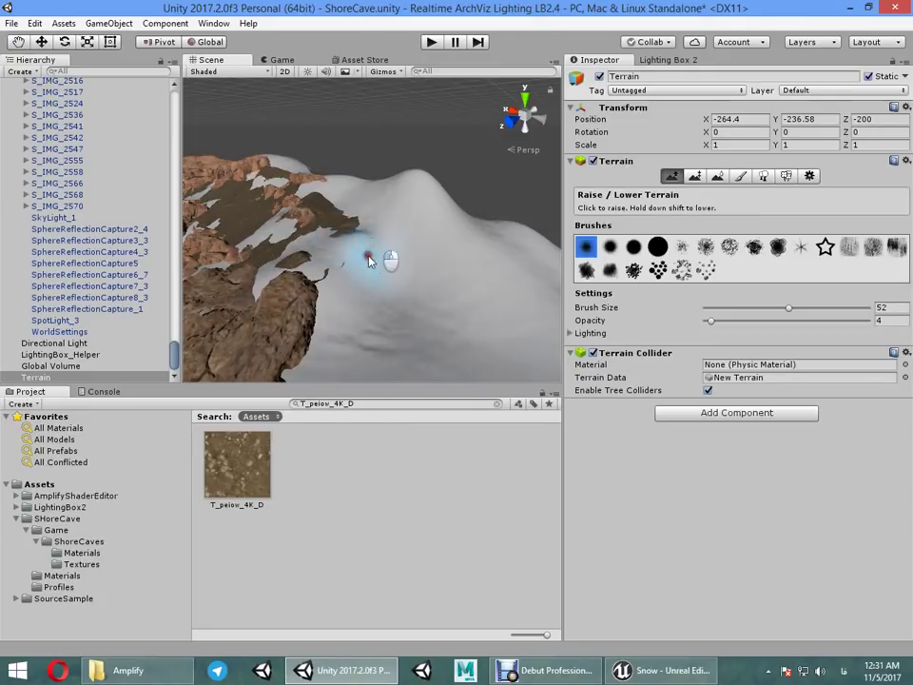
{"action": "left_click_drag", "start_coordinate": [385, 258], "coordinate": [350, 243]}
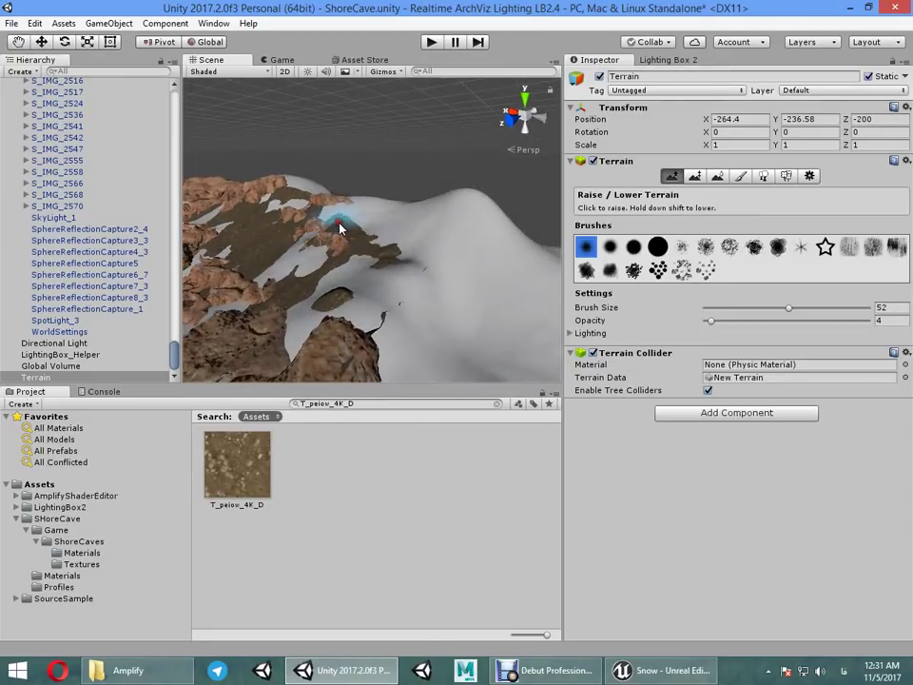
{"action": "left_click_drag", "start_coordinate": [354, 250], "coordinate": [348, 240]}
{"action": "mouse_move", "coordinate": [433, 266]}
{"action": "left_mouse_down", "text": "alt"}
{"action": "mouse_move", "coordinate": [417, 258]}
{"action": "mouse_move", "coordinate": [415, 269]}
{"action": "left_mouse_up", "text": "alt"}
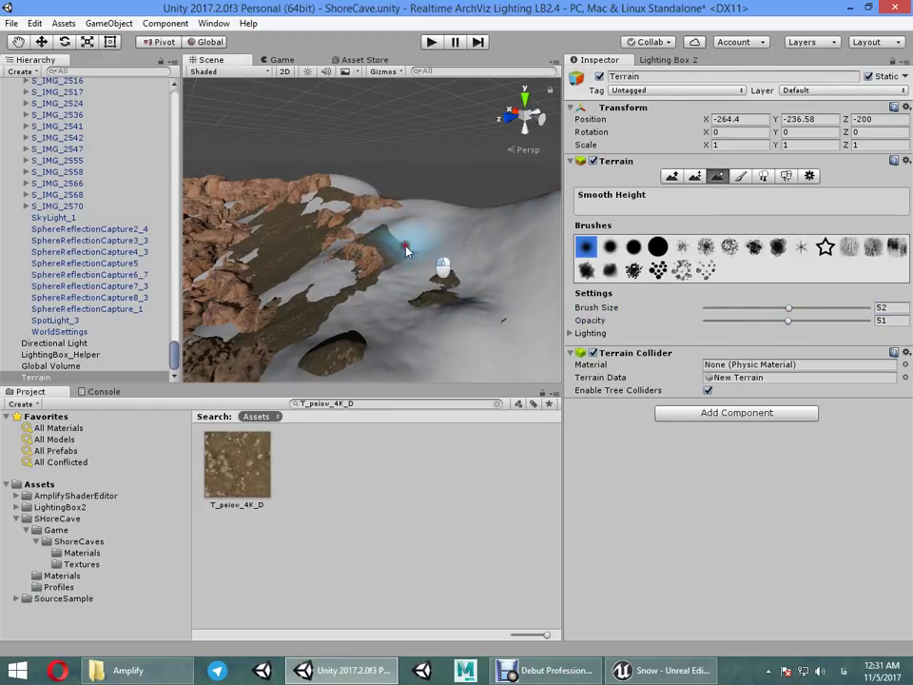
Step: Hide the Terrain object to view the rocks alone, then restore it
{"action": "mouse_move", "coordinate": [404, 250]}
{"action": "left_mouse_down", "text": "alt"}
{"action": "mouse_move", "coordinate": [399, 228]}
{"action": "mouse_move", "coordinate": [276, 222]}
{"action": "mouse_move", "coordinate": [415, 240]}
{"action": "mouse_move", "coordinate": [246, 235]}
{"action": "mouse_move", "coordinate": [319, 228]}
{"action": "mouse_move", "coordinate": [522, 240]}
{"action": "mouse_move", "coordinate": [368, 232]}
{"action": "mouse_move", "coordinate": [300, 259]}
{"action": "mouse_move", "coordinate": [189, 254]}
{"action": "left_mouse_up", "text": "alt"}
{"action": "key", "text": "w"}
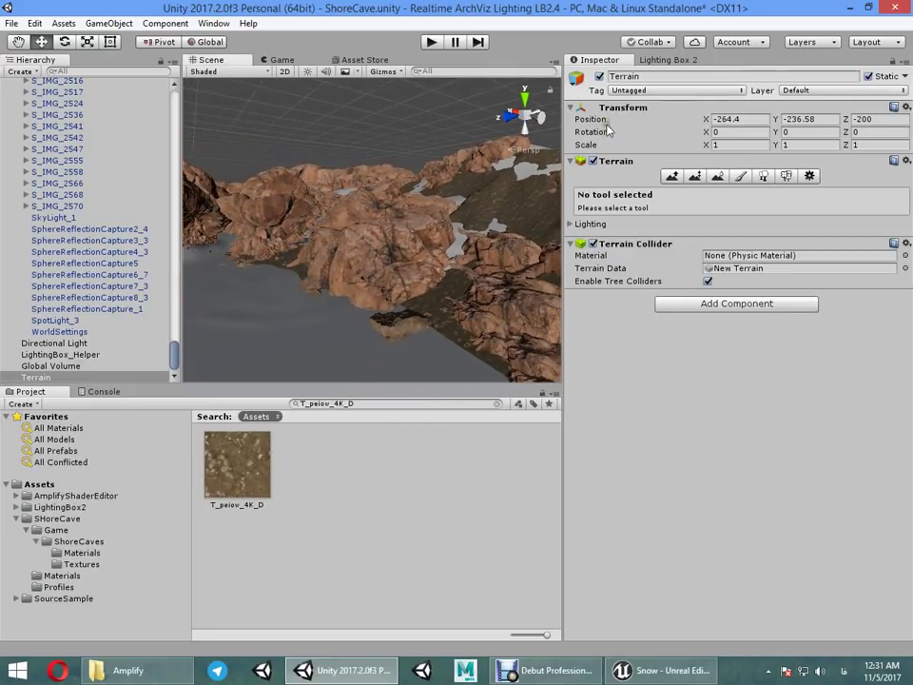
{"action": "left_click", "coordinate": [599, 76]}
{"action": "mouse_move", "coordinate": [488, 185]}
{"action": "left_mouse_down", "text": "alt"}
{"action": "mouse_move", "coordinate": [471, 238]}
{"action": "mouse_move", "coordinate": [475, 279]}
{"action": "mouse_move", "coordinate": [419, 256]}
{"action": "mouse_move", "coordinate": [458, 215]}
{"action": "mouse_move", "coordinate": [441, 196]}
{"action": "mouse_move", "coordinate": [472, 193]}
{"action": "left_mouse_up", "text": "alt"}
{"action": "key", "text": "ctrl+z"}
Step: Select Landscape_0 and its mesh part to check MI_Shore01, then bring Unreal forward
{"action": "left_click", "coordinate": [473, 193]}
{"action": "left_click", "coordinate": [472, 193]}
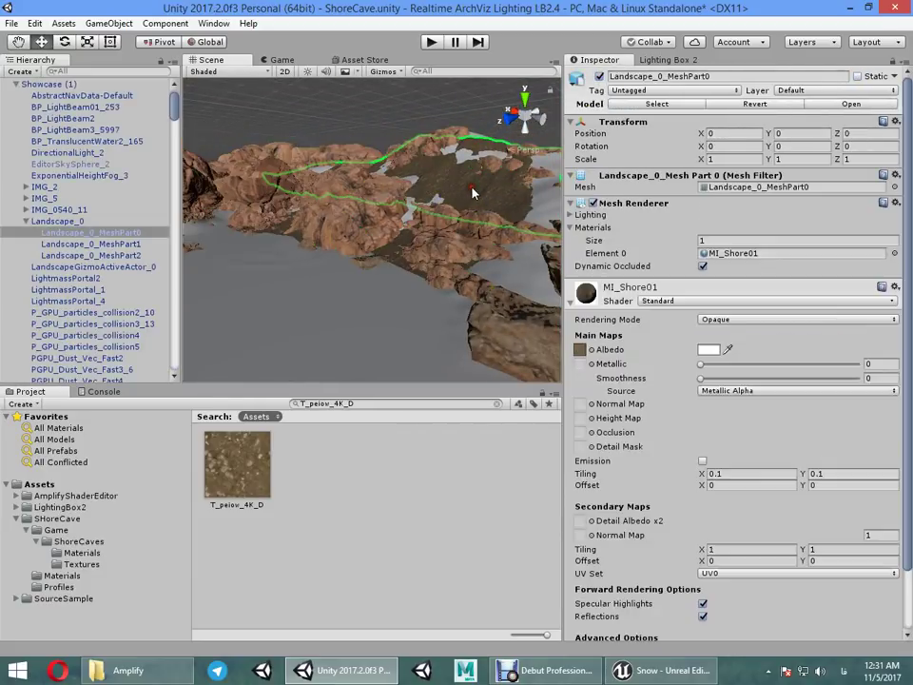
{"action": "left_click", "coordinate": [69, 222]}
{"action": "mouse_move", "coordinate": [402, 99]}
{"action": "left_mouse_down", "text": "alt"}
{"action": "mouse_move", "coordinate": [513, 197]}
{"action": "mouse_move", "coordinate": [517, 245]}
{"action": "left_mouse_up", "text": "alt"}
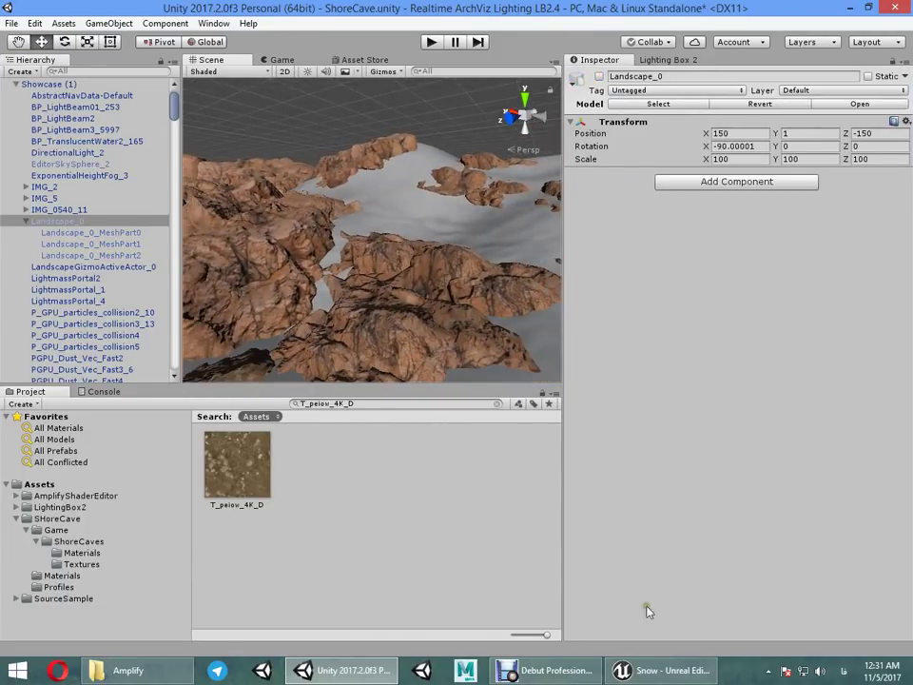
{"action": "left_click", "coordinate": [690, 675]}
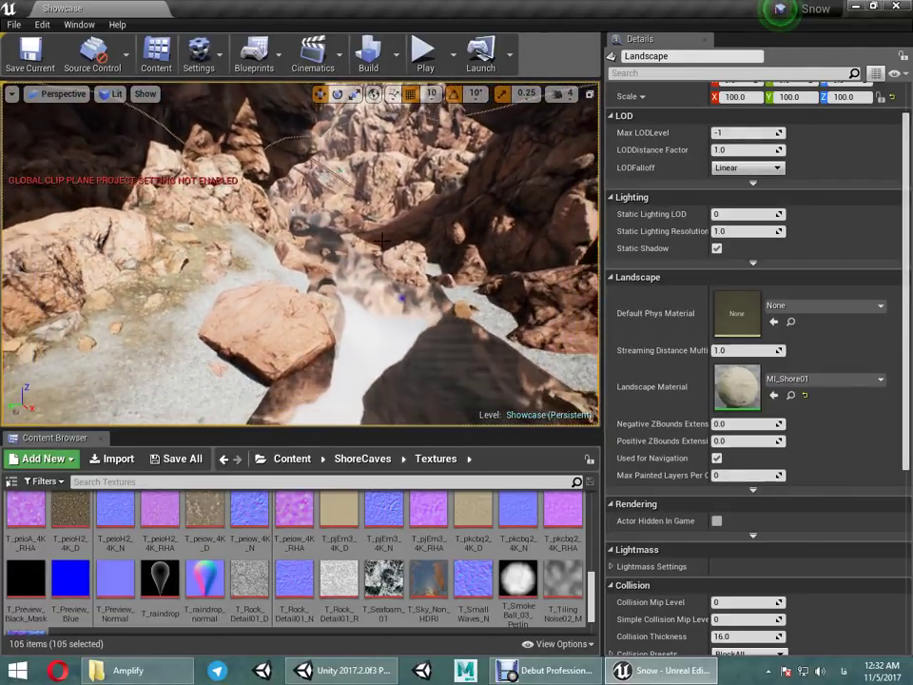
Step: Go back from Unreal Engine to the Unity ShoreCave scene
{"action": "left_click", "coordinate": [344, 671]}
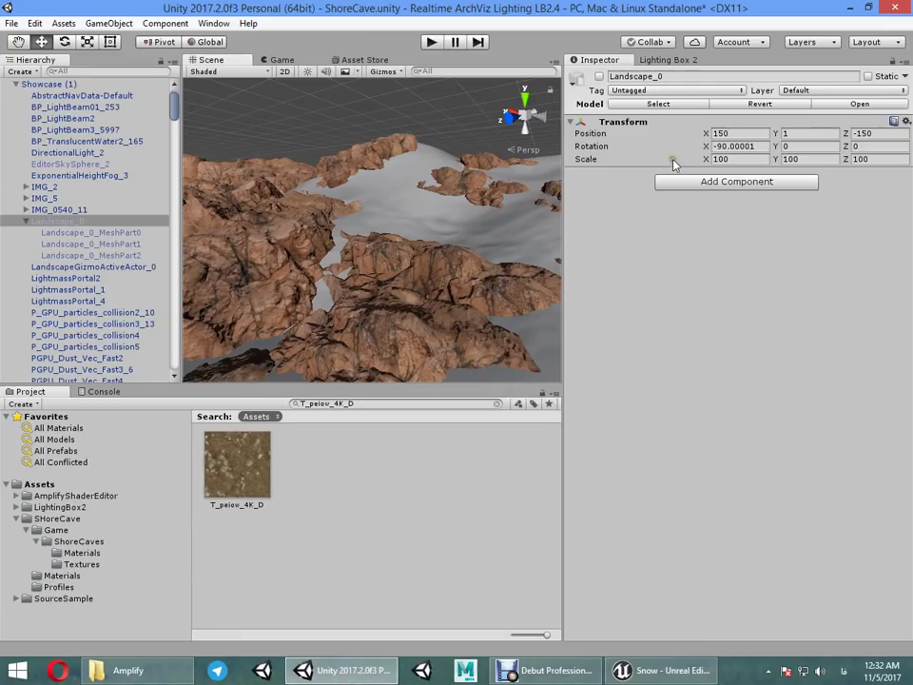
Step: Start a new terrain texture from Paint Texture and open the ShoreCaves Textures folder
{"action": "left_click", "coordinate": [489, 230]}
{"action": "left_click", "coordinate": [743, 178]}
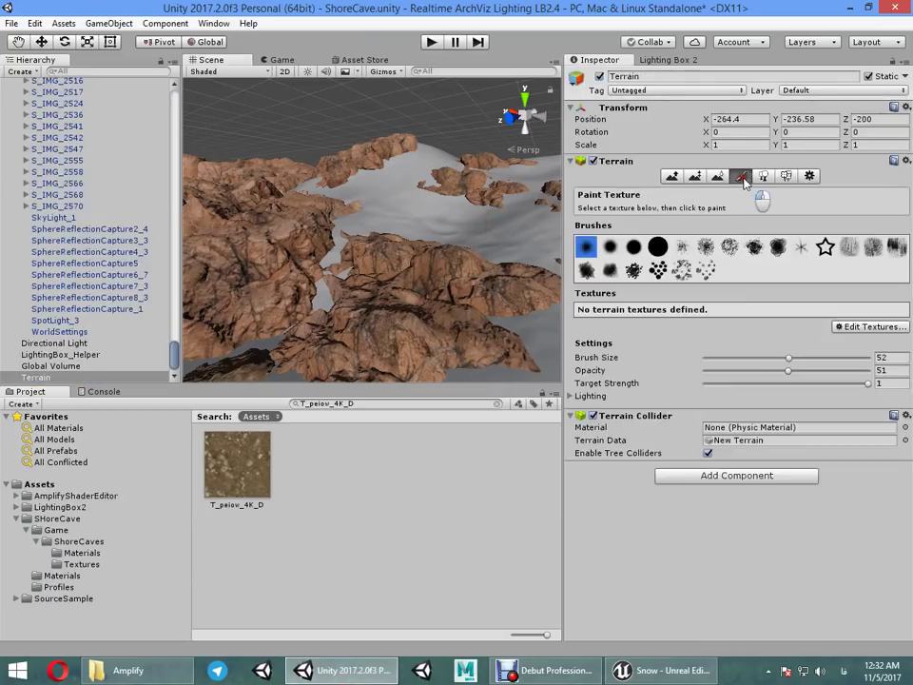
{"action": "left_click", "coordinate": [841, 331]}
{"action": "left_click", "coordinate": [81, 563]}
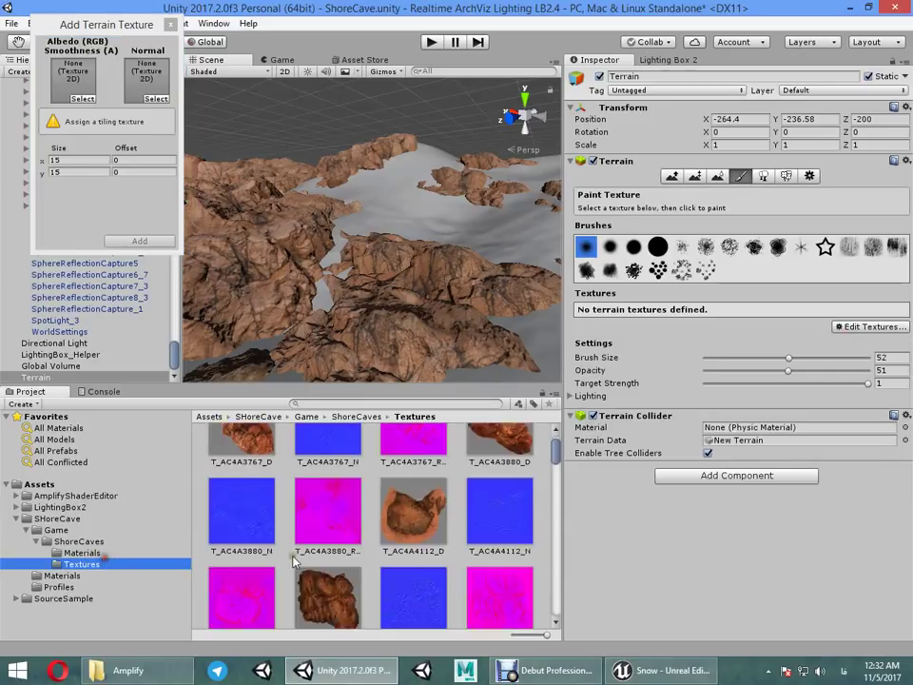
Step: Assign T_peioA_4K_D as the albedo and T_peioA_4K_N as the normal map
{"action": "scroll", "coordinate": [347, 570], "scroll_direction": "down", "scroll_amount": 5}
{"action": "scroll", "coordinate": [347, 571], "scroll_direction": "down", "scroll_amount": 5}
{"action": "scroll", "coordinate": [348, 575], "scroll_direction": "down", "scroll_amount": 5}
{"action": "scroll", "coordinate": [351, 574], "scroll_direction": "down", "scroll_amount": 5}
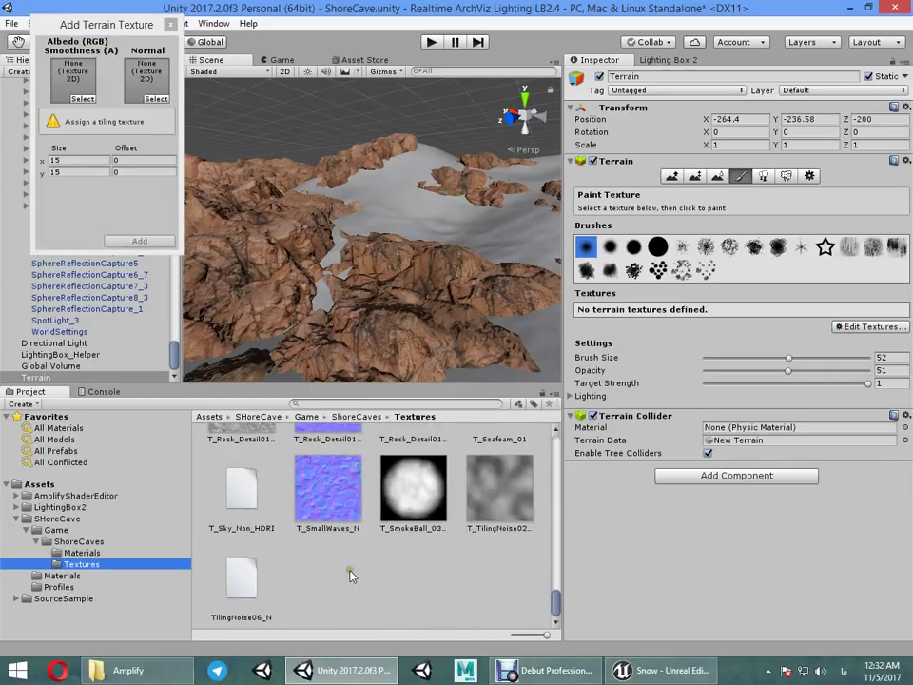
{"action": "scroll", "coordinate": [363, 565], "scroll_direction": "up", "scroll_amount": 4}
{"action": "scroll", "coordinate": [407, 565], "scroll_direction": "up", "scroll_amount": 2}
{"action": "scroll", "coordinate": [271, 529], "scroll_direction": "down", "scroll_amount": 1}
{"action": "left_click_drag", "start_coordinate": [269, 529], "coordinate": [114, 115]}
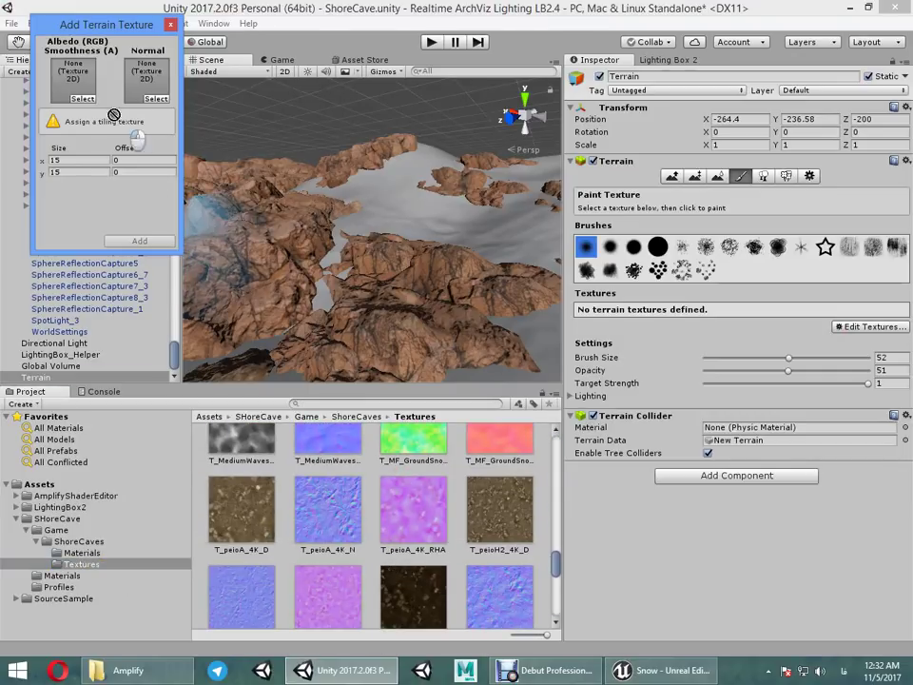
{"action": "left_click_drag", "start_coordinate": [77, 80], "coordinate": [77, 81]}
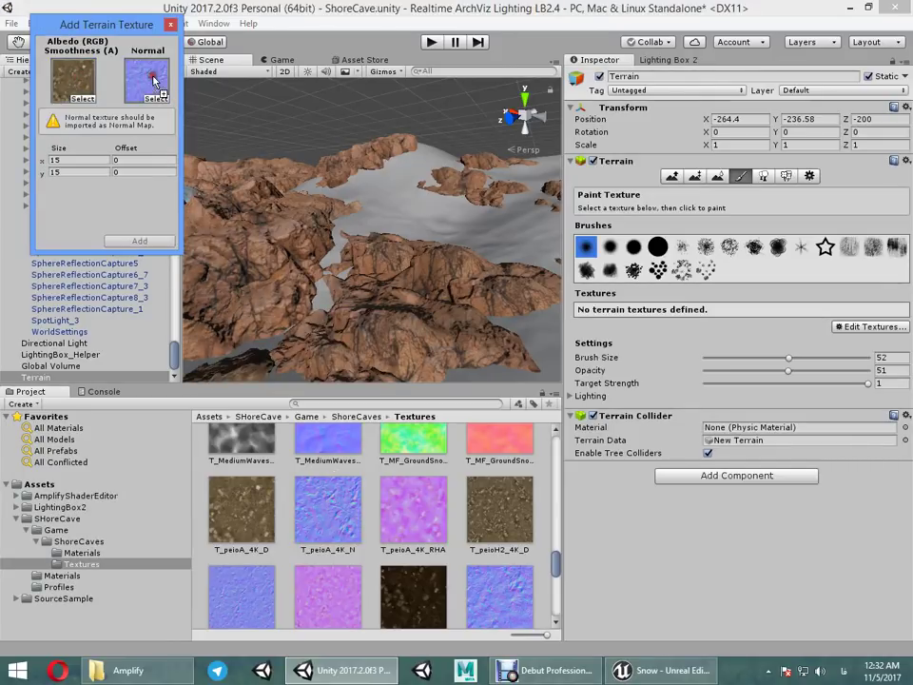
{"action": "left_click_drag", "start_coordinate": [143, 85], "coordinate": [143, 86]}
{"action": "left_click", "coordinate": [326, 524]}
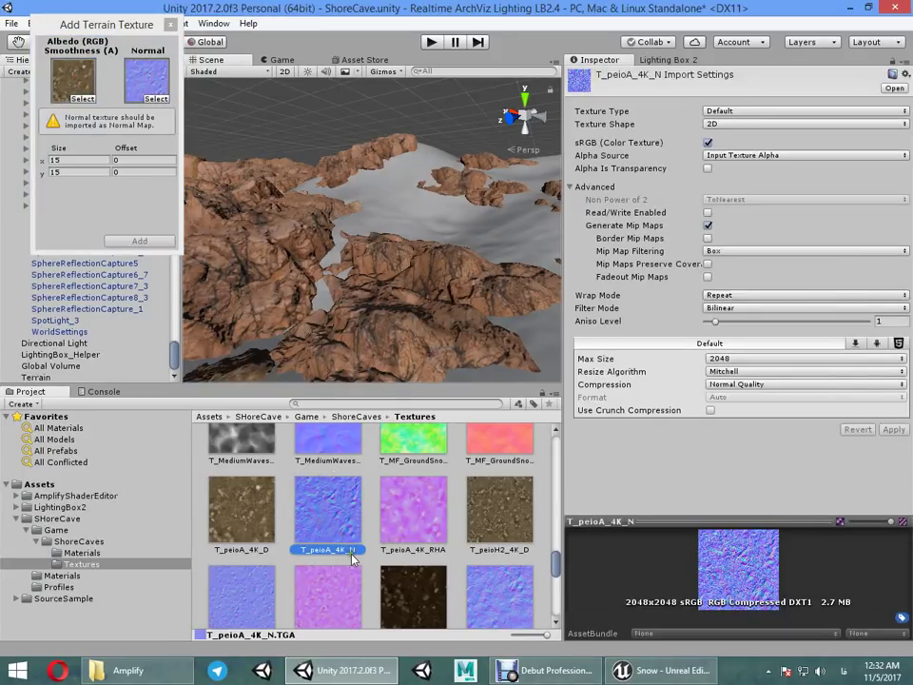
{"action": "scroll", "coordinate": [365, 441], "scroll_direction": "up", "scroll_amount": 1}
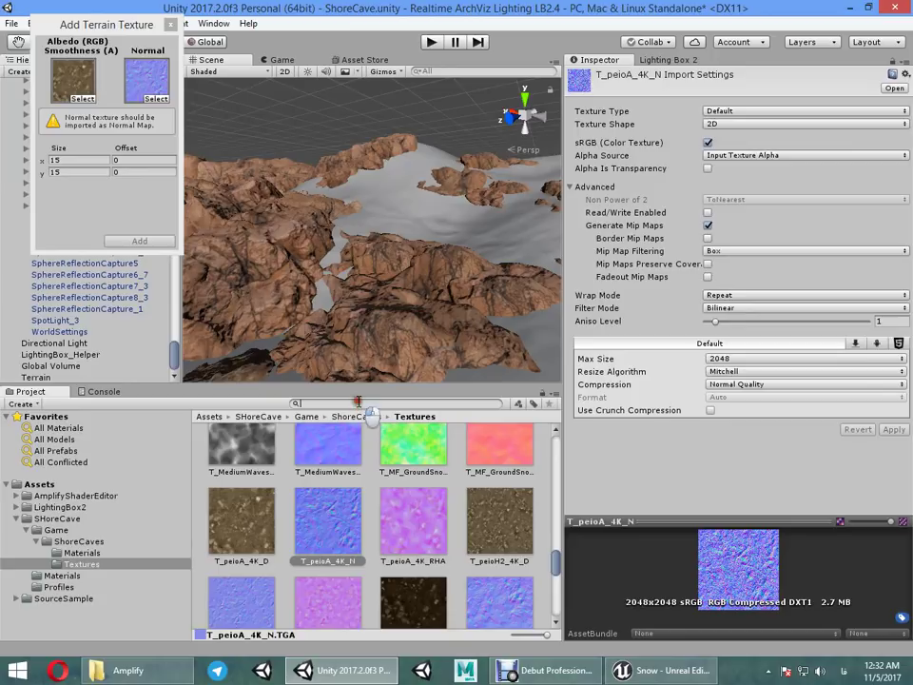
Step: Search the Project for '_N' and select all the matching textures
{"action": "type", "text": "_"}
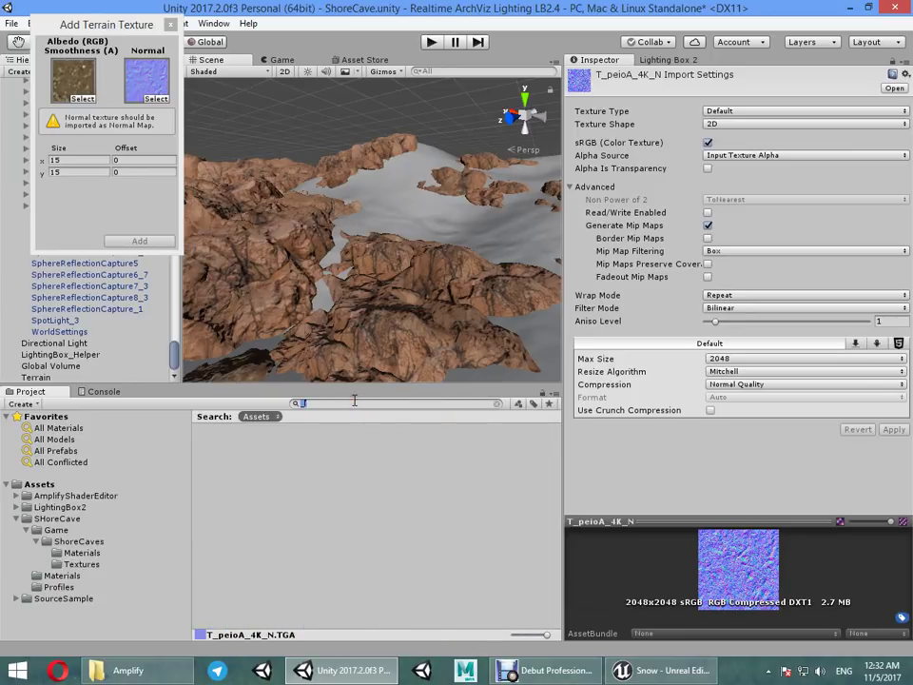
{"action": "type", "text": "N"}
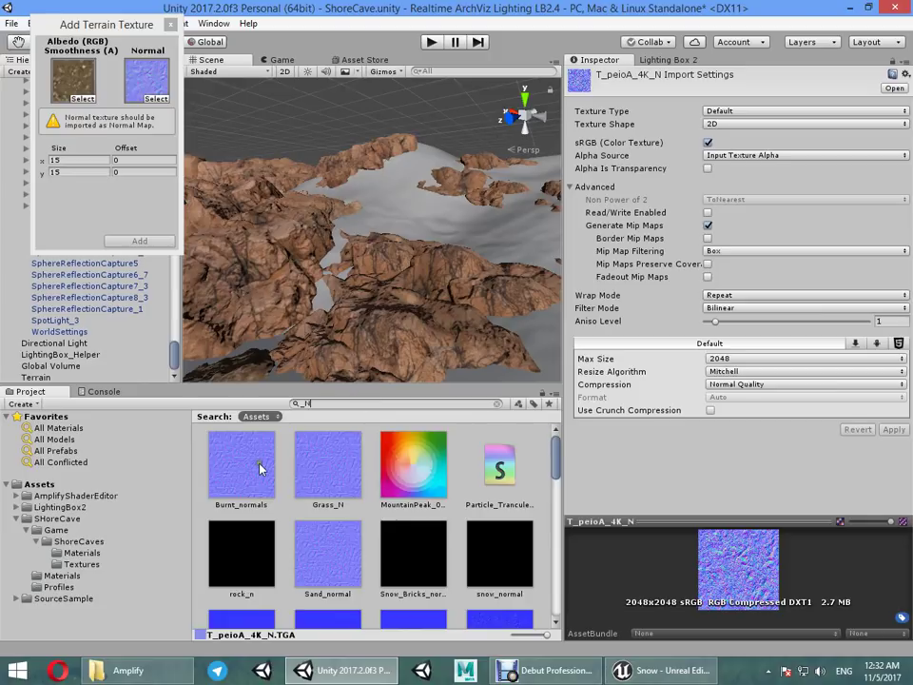
{"action": "left_click", "coordinate": [252, 464]}
{"action": "left_click", "coordinate": [337, 479], "text": "ctrl"}
{"action": "scroll", "coordinate": [346, 489], "scroll_direction": "down", "scroll_amount": 3}
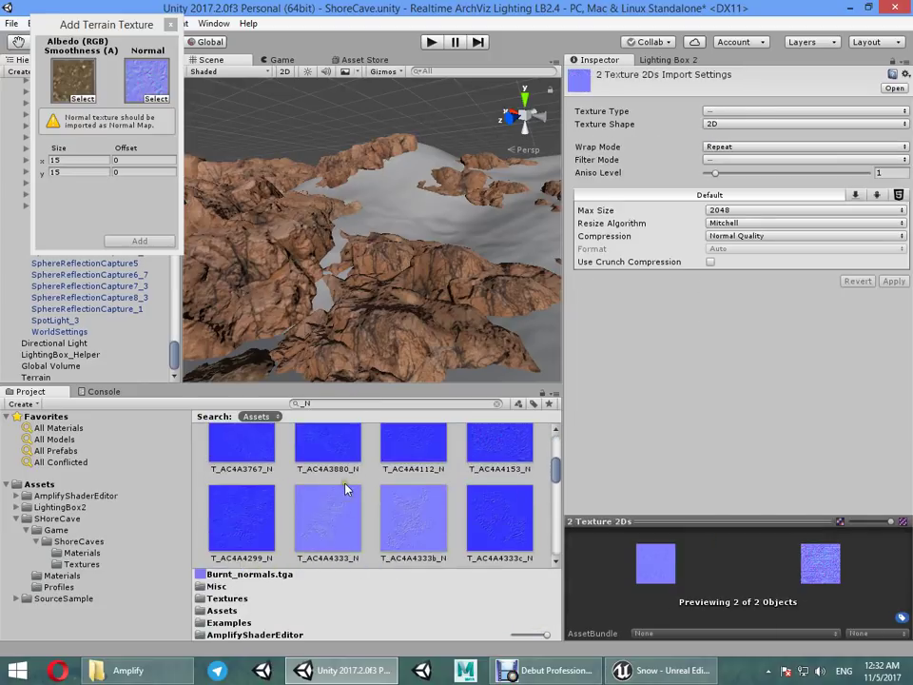
{"action": "scroll", "coordinate": [346, 490], "scroll_direction": "down", "scroll_amount": 2}
{"action": "left_click", "coordinate": [346, 491]}
{"action": "key", "text": "ctrl+a"}
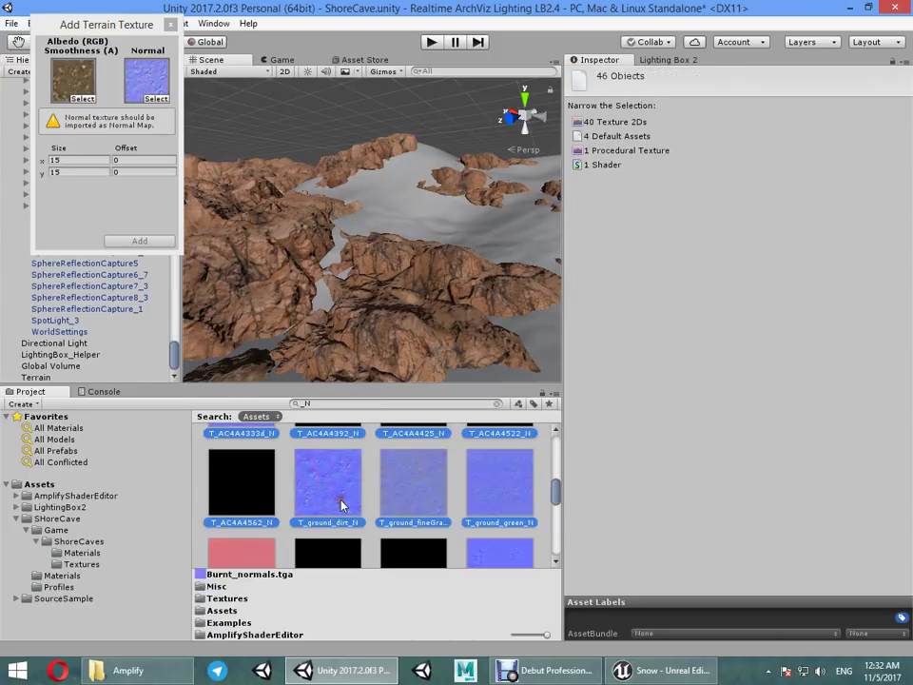
Step: Deselect non-normal results like TilingNoise06_N, T_Sky_Non_HDRI, MountainPeak, T_Preview_Normal and Tile_N
{"action": "scroll", "coordinate": [349, 517], "scroll_direction": "down", "scroll_amount": 3}
{"action": "scroll", "coordinate": [333, 523], "scroll_direction": "down", "scroll_amount": 3}
{"action": "scroll", "coordinate": [346, 524], "scroll_direction": "up", "scroll_amount": 1}
{"action": "scroll", "coordinate": [340, 530], "scroll_direction": "down", "scroll_amount": 1}
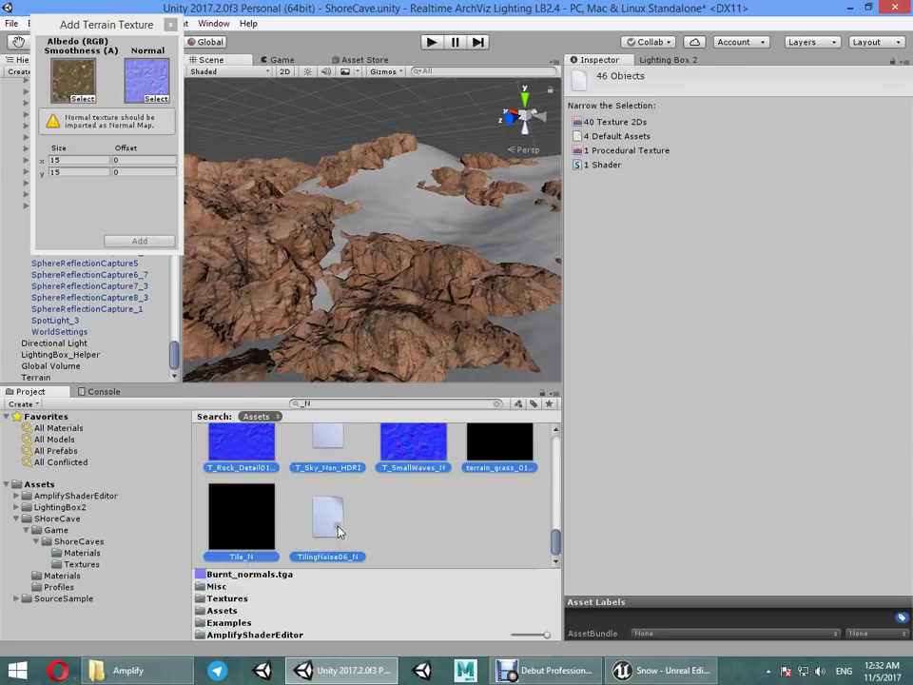
{"action": "left_click", "coordinate": [335, 525], "text": "ctrl"}
{"action": "scroll", "coordinate": [328, 455], "scroll_direction": "up", "scroll_amount": 1}
{"action": "left_click", "coordinate": [328, 501], "text": "ctrl"}
{"action": "scroll", "coordinate": [358, 501], "scroll_direction": "up", "scroll_amount": 3}
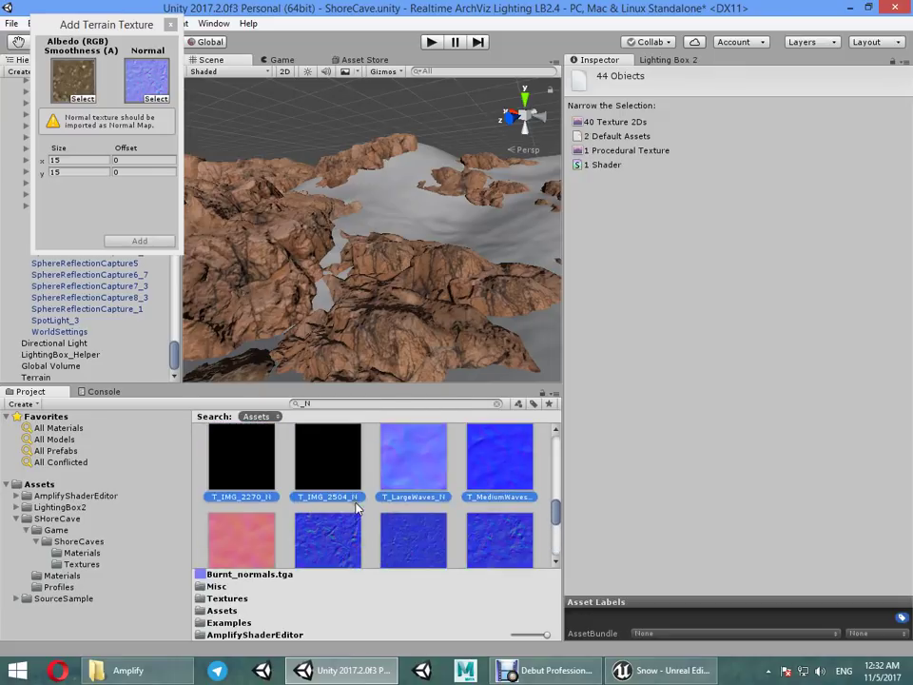
{"action": "scroll", "coordinate": [412, 509], "scroll_direction": "down", "scroll_amount": 1}
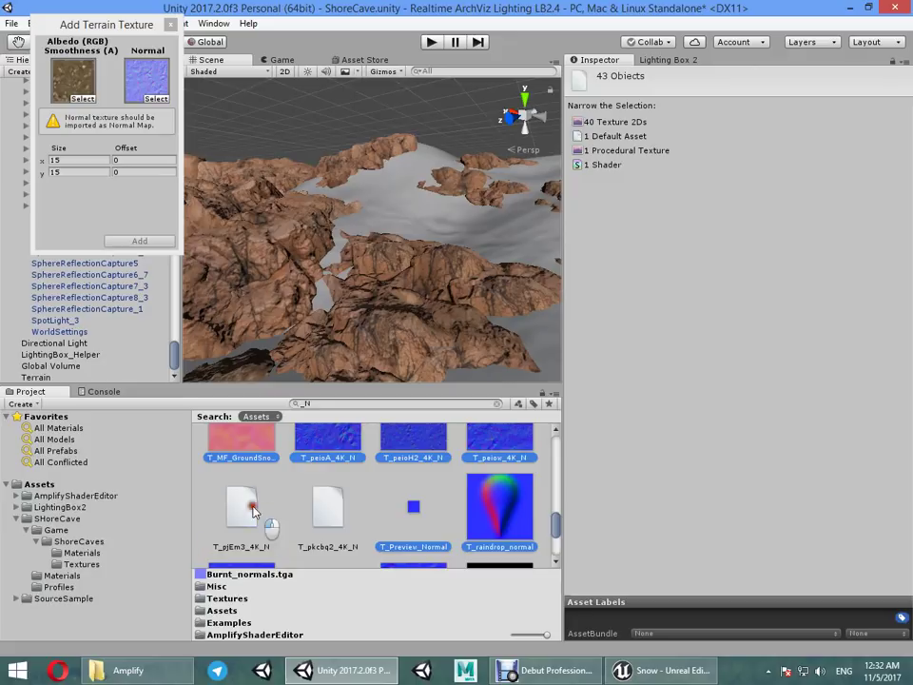
{"action": "scroll", "coordinate": [356, 519], "scroll_direction": "up", "scroll_amount": 2}
{"action": "scroll", "coordinate": [357, 519], "scroll_direction": "up", "scroll_amount": 2}
{"action": "scroll", "coordinate": [357, 519], "scroll_direction": "up", "scroll_amount": 2}
{"action": "scroll", "coordinate": [360, 517], "scroll_direction": "up", "scroll_amount": 2}
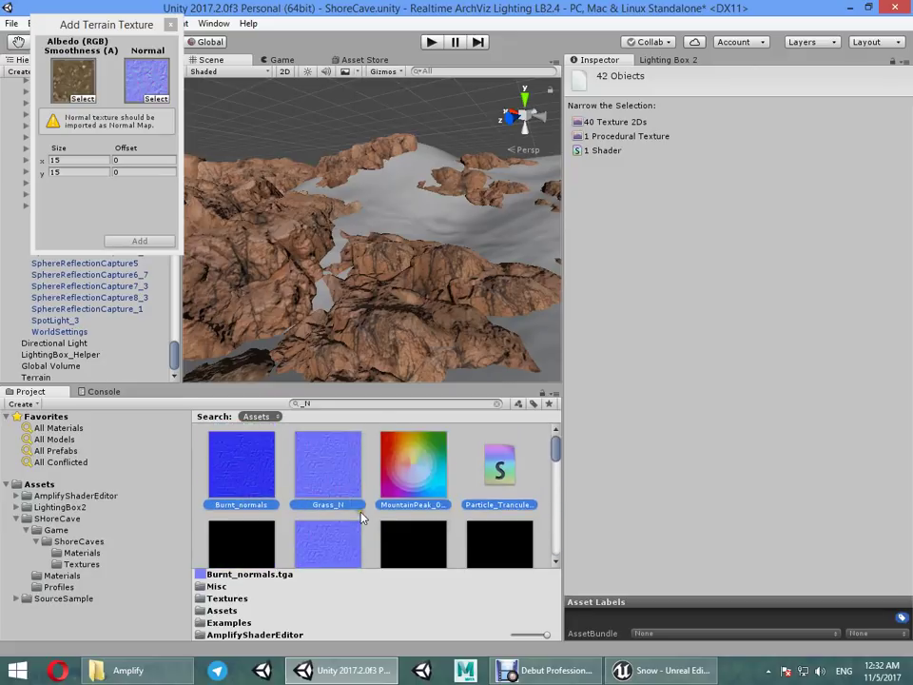
{"action": "left_click", "coordinate": [439, 481], "text": "ctrl"}
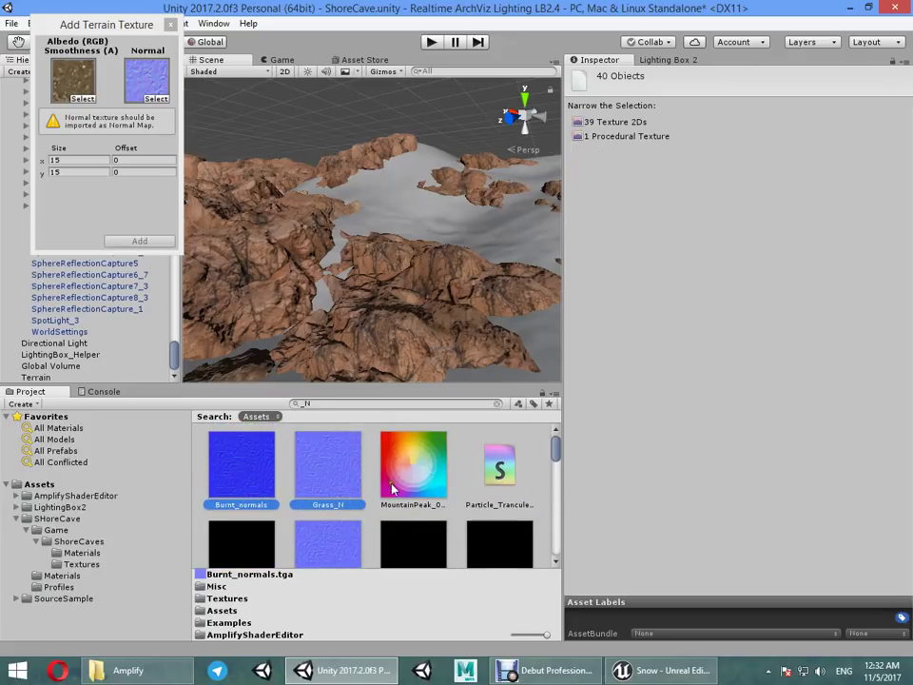
{"action": "scroll", "coordinate": [387, 489], "scroll_direction": "down", "scroll_amount": 1}
{"action": "scroll", "coordinate": [386, 492], "scroll_direction": "down", "scroll_amount": 3}
{"action": "scroll", "coordinate": [387, 493], "scroll_direction": "down", "scroll_amount": 2}
{"action": "scroll", "coordinate": [387, 493], "scroll_direction": "down", "scroll_amount": 2}
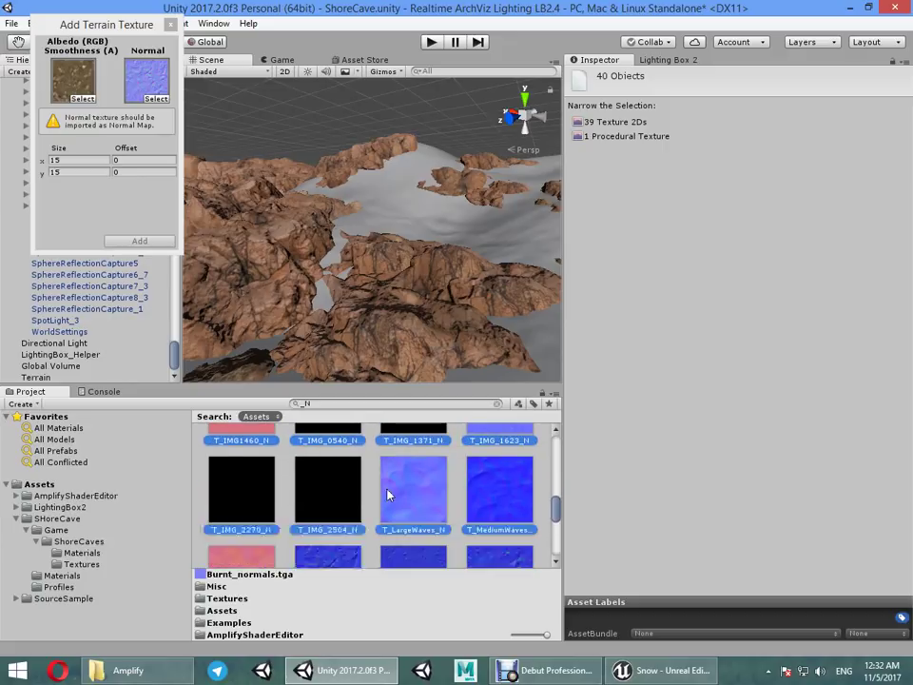
{"action": "scroll", "coordinate": [387, 493], "scroll_direction": "down", "scroll_amount": 2}
{"action": "scroll", "coordinate": [394, 494], "scroll_direction": "down", "scroll_amount": 1}
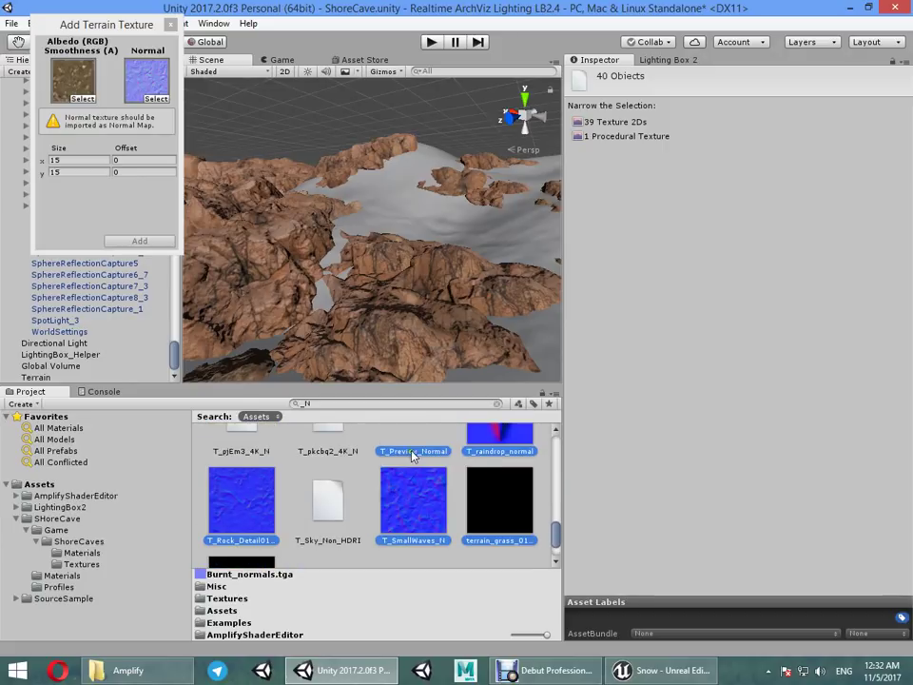
{"action": "left_click", "coordinate": [411, 407], "text": "ctrl"}
{"action": "scroll", "coordinate": [404, 501], "scroll_direction": "down", "scroll_amount": 1}
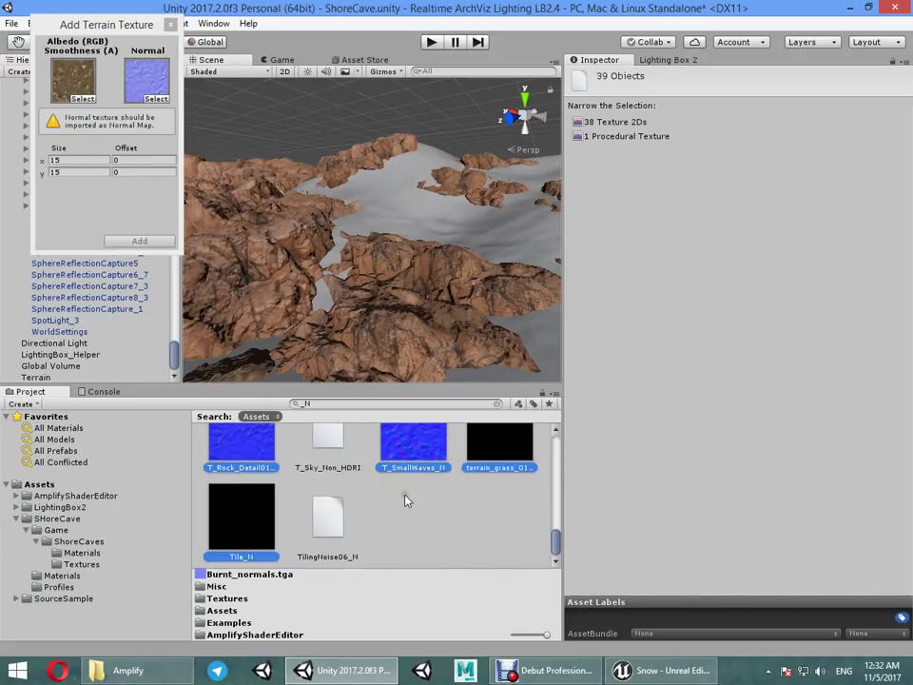
{"action": "left_click", "coordinate": [488, 458], "text": "ctrl"}
{"action": "scroll", "coordinate": [343, 526], "scroll_direction": "up", "scroll_amount": 1}
{"action": "scroll", "coordinate": [343, 526], "scroll_direction": "down", "scroll_amount": 1}
{"action": "left_click", "coordinate": [231, 505], "text": "ctrl"}
{"action": "scroll", "coordinate": [269, 499], "scroll_direction": "up", "scroll_amount": 1}
{"action": "left_click", "coordinate": [273, 458], "text": "ctrl"}
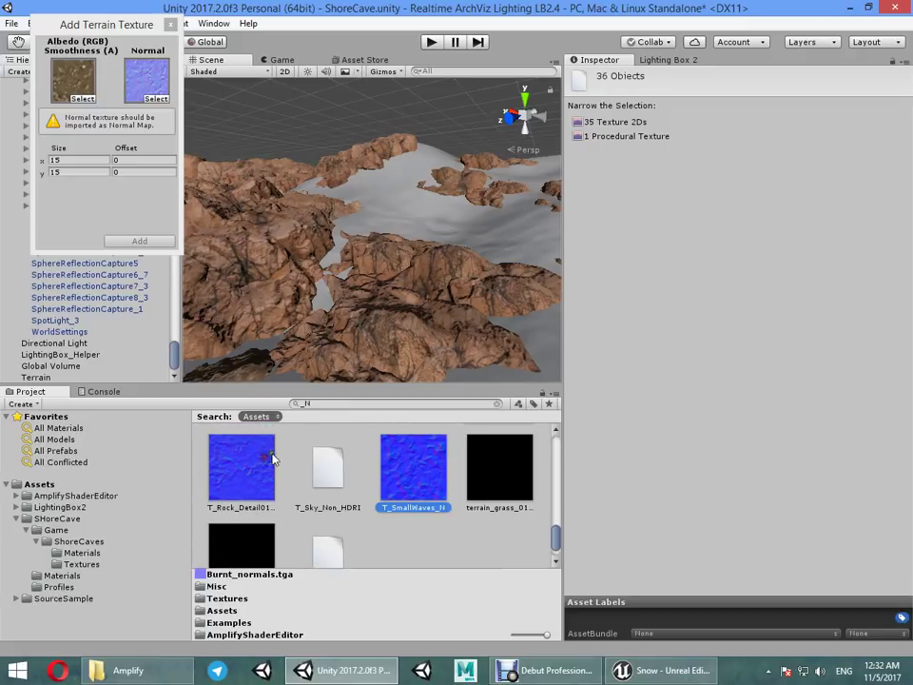
{"action": "scroll", "coordinate": [403, 470], "scroll_direction": "up", "scroll_amount": 2}
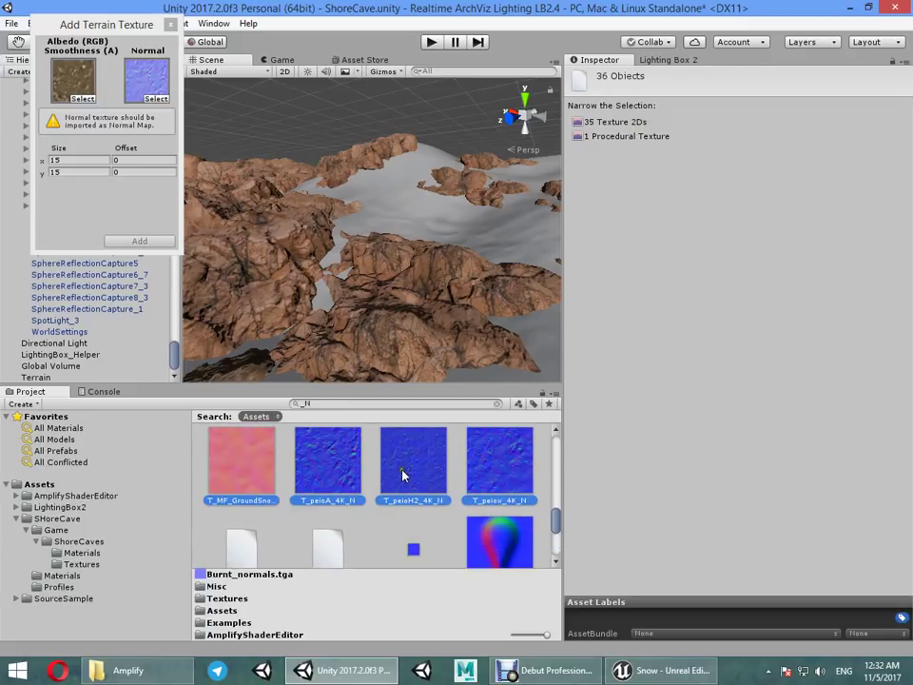
Step: Reselect the T_IMG, T_AC4A and rock_n normal textures as a range
{"action": "left_click", "coordinate": [406, 496]}
{"action": "scroll", "coordinate": [408, 509], "scroll_direction": "down", "scroll_amount": 3}
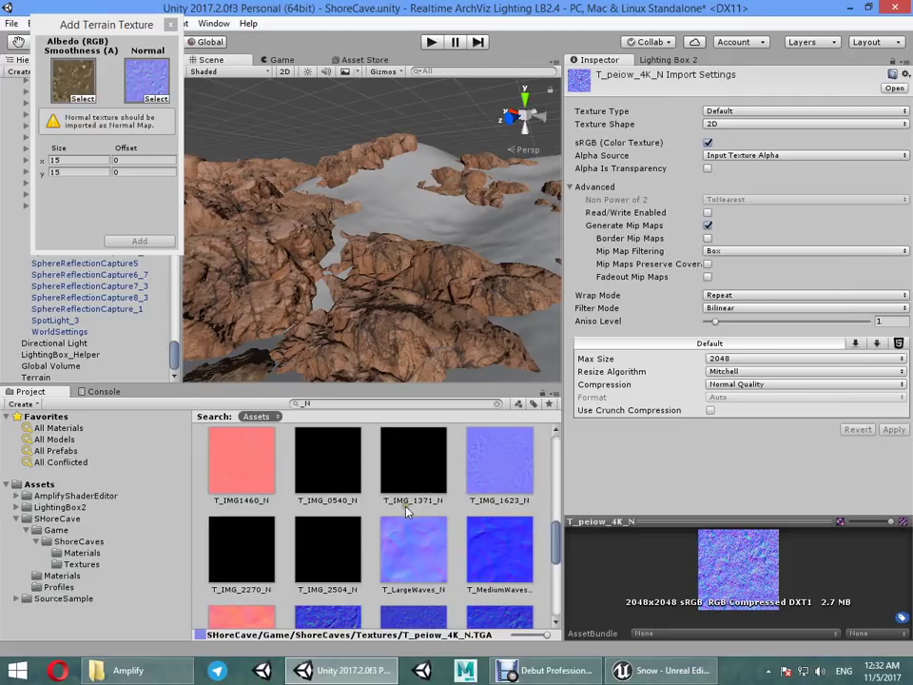
{"action": "left_click", "coordinate": [234, 468], "text": "shift"}
{"action": "scroll", "coordinate": [326, 480], "scroll_direction": "up", "scroll_amount": 2}
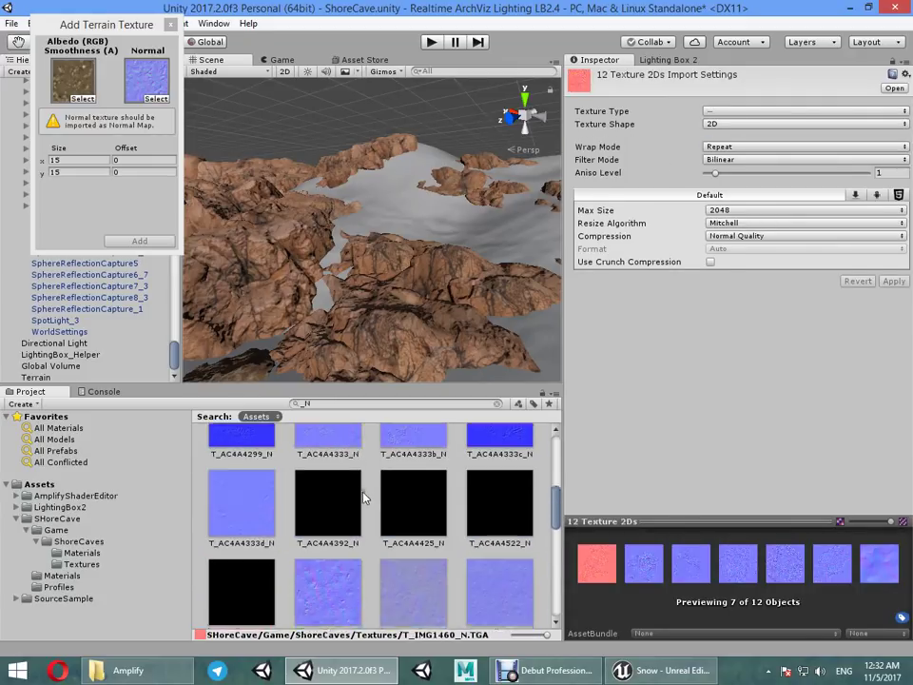
{"action": "left_click", "coordinate": [362, 496], "text": "shift"}
{"action": "scroll", "coordinate": [284, 518], "scroll_direction": "up", "scroll_amount": 2}
{"action": "left_click", "coordinate": [254, 541], "text": "shift"}
{"action": "scroll", "coordinate": [264, 545], "scroll_direction": "up", "scroll_amount": 1}
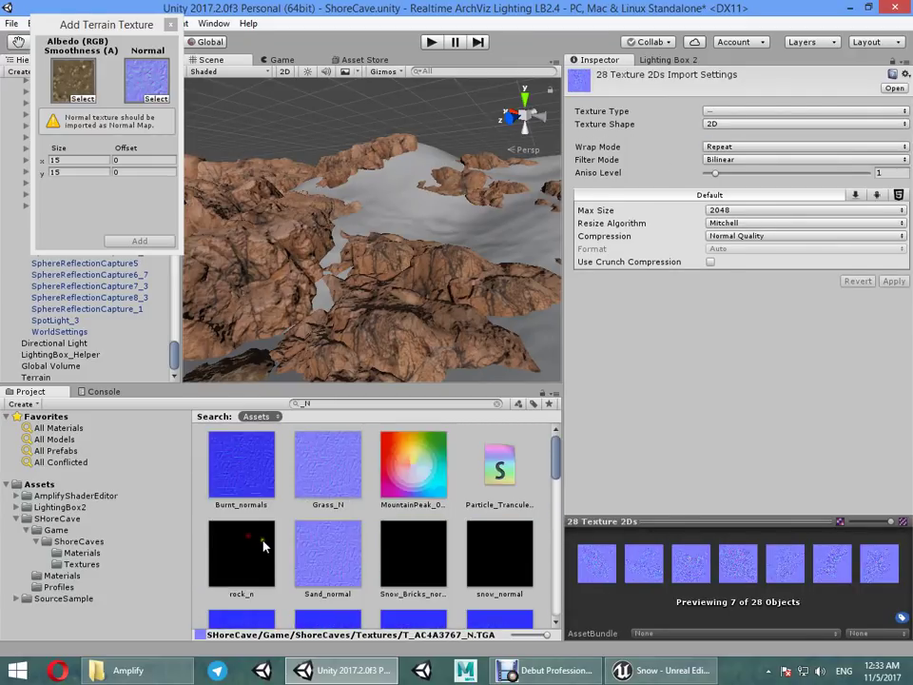
{"action": "left_click", "coordinate": [243, 545], "text": "shift"}
{"action": "scroll", "coordinate": [282, 537], "scroll_direction": "down", "scroll_amount": 1}
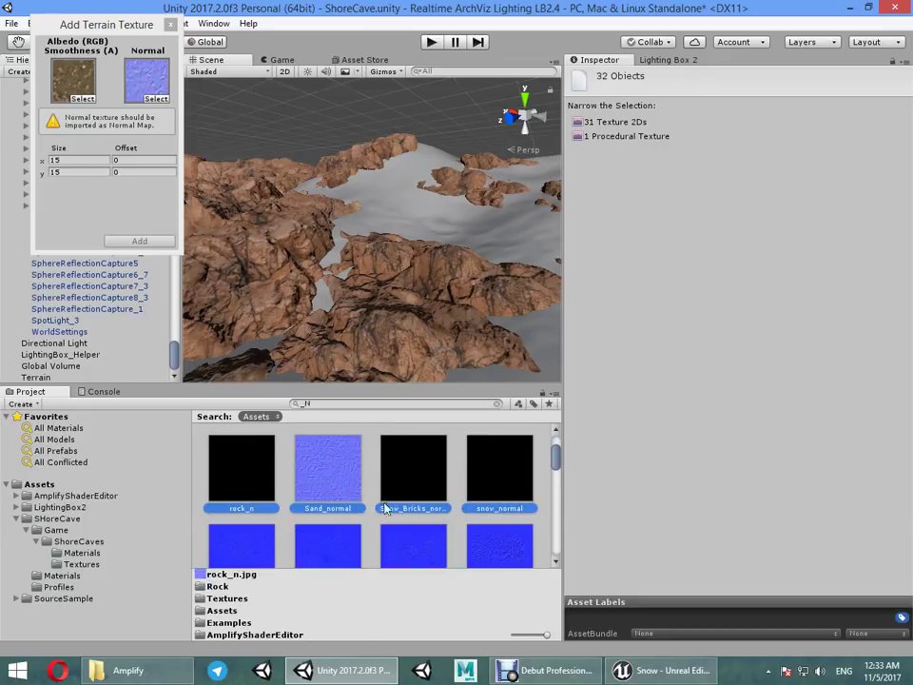
Step: Compare the import settings of Snow_Bricks_normal, snow_normal and rock_n
{"action": "left_click", "coordinate": [424, 463]}
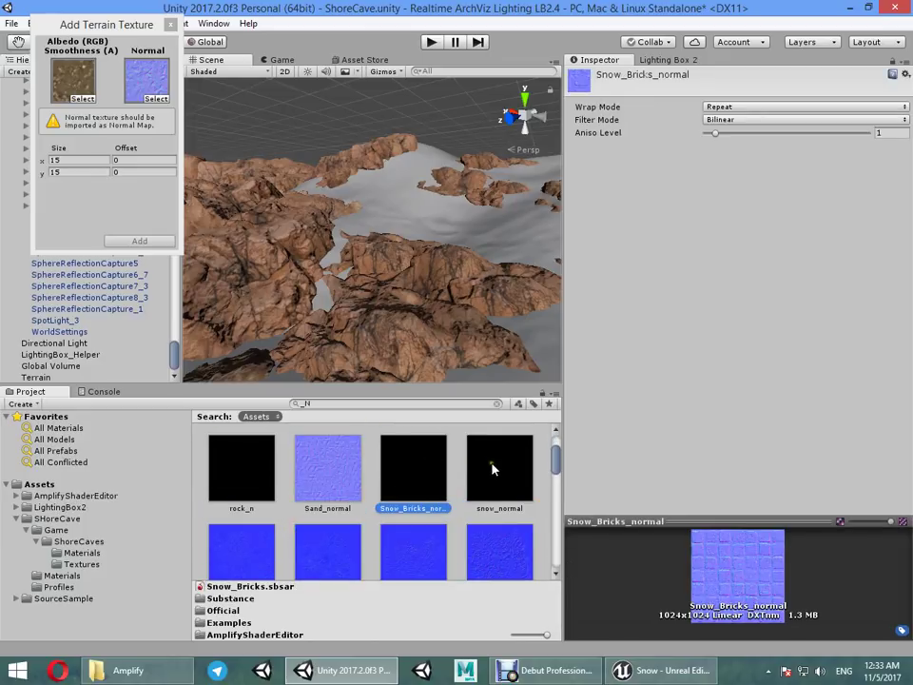
{"action": "left_click", "coordinate": [491, 466]}
{"action": "left_click", "coordinate": [348, 476]}
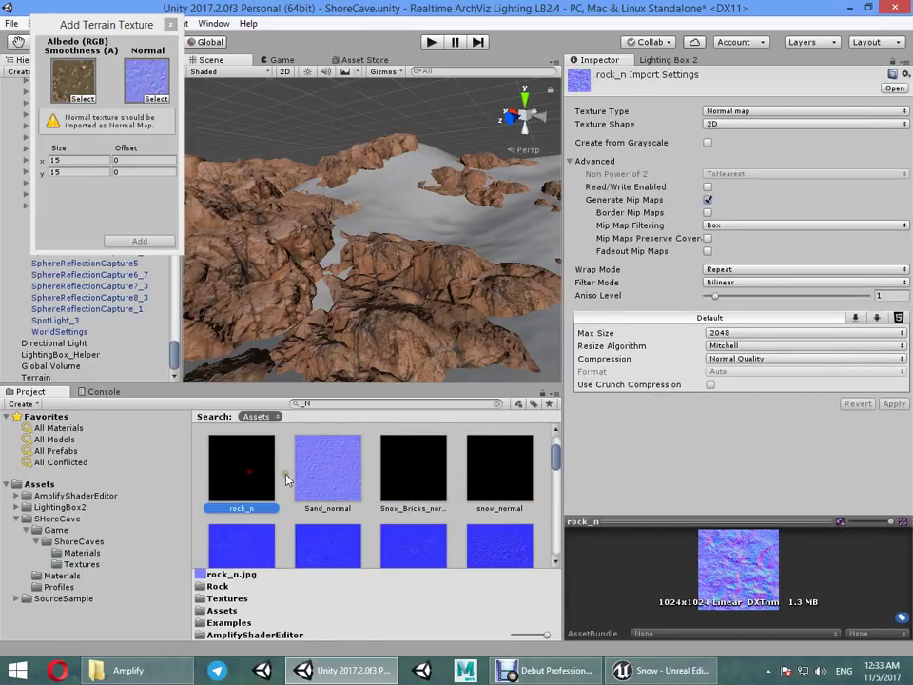
{"action": "left_click", "coordinate": [417, 480]}
{"action": "left_click", "coordinate": [488, 469]}
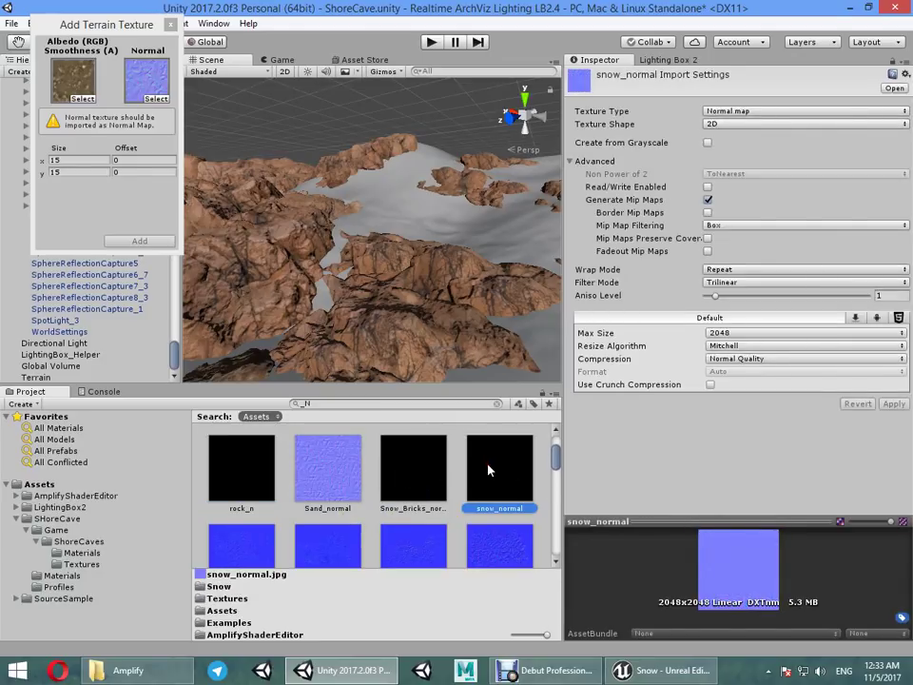
Step: Range-select from rock_n through the list so all 31 normal textures share settings
{"action": "scroll", "coordinate": [381, 500], "scroll_direction": "up", "scroll_amount": 2}
{"action": "left_click", "coordinate": [250, 528]}
{"action": "scroll", "coordinate": [256, 523], "scroll_direction": "down", "scroll_amount": 3}
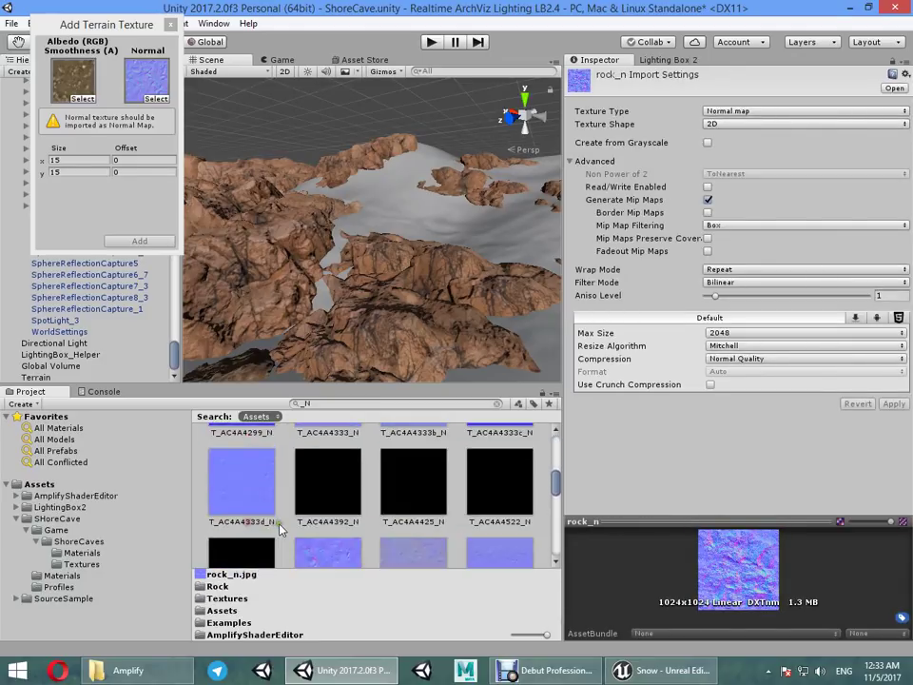
{"action": "scroll", "coordinate": [314, 513], "scroll_direction": "down", "scroll_amount": 3}
{"action": "scroll", "coordinate": [378, 498], "scroll_direction": "down", "scroll_amount": 3}
{"action": "left_click", "coordinate": [504, 501], "text": "shift"}
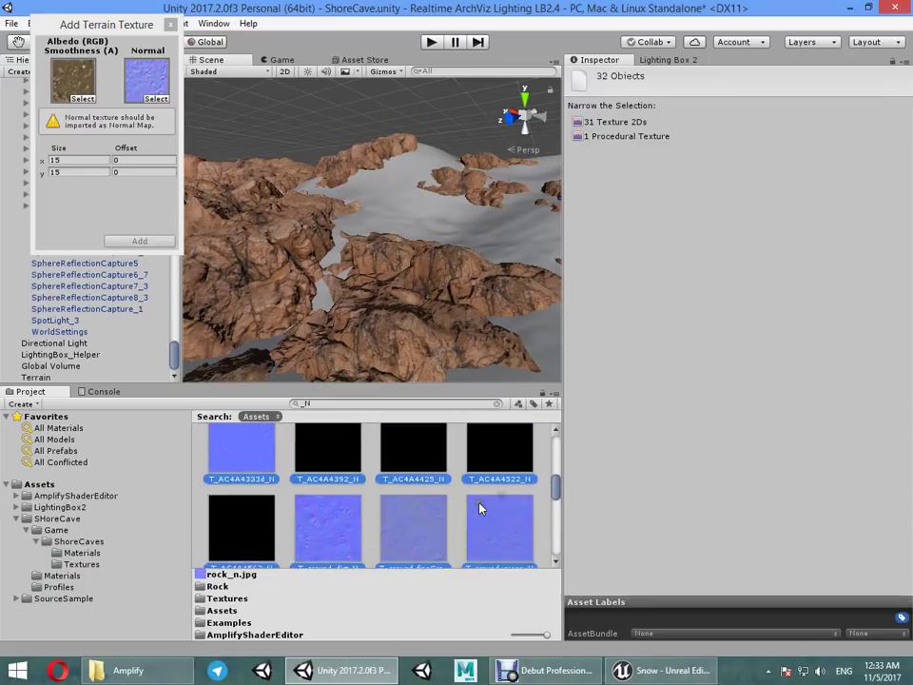
{"action": "scroll", "coordinate": [479, 507], "scroll_direction": "up", "scroll_amount": 5}
{"action": "scroll", "coordinate": [469, 511], "scroll_direction": "down", "scroll_amount": 1}
{"action": "left_click", "coordinate": [615, 122]}
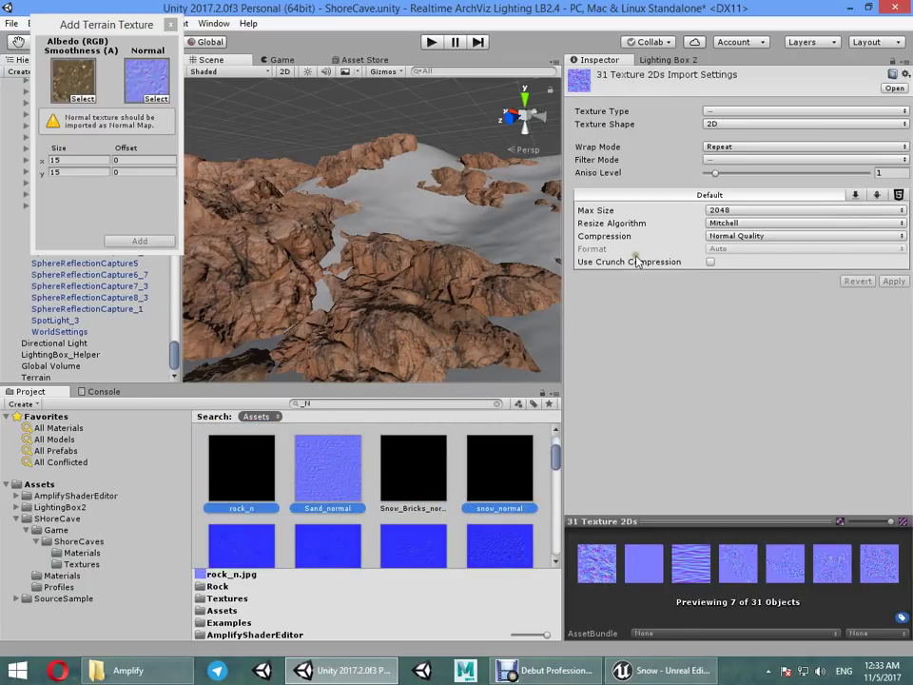
Step: Reimport the 31 selected textures with Texture Type set to Normal map
{"action": "left_click", "coordinate": [746, 112]}
{"action": "double_click", "coordinate": [732, 125]}
{"action": "left_click", "coordinate": [723, 112]}
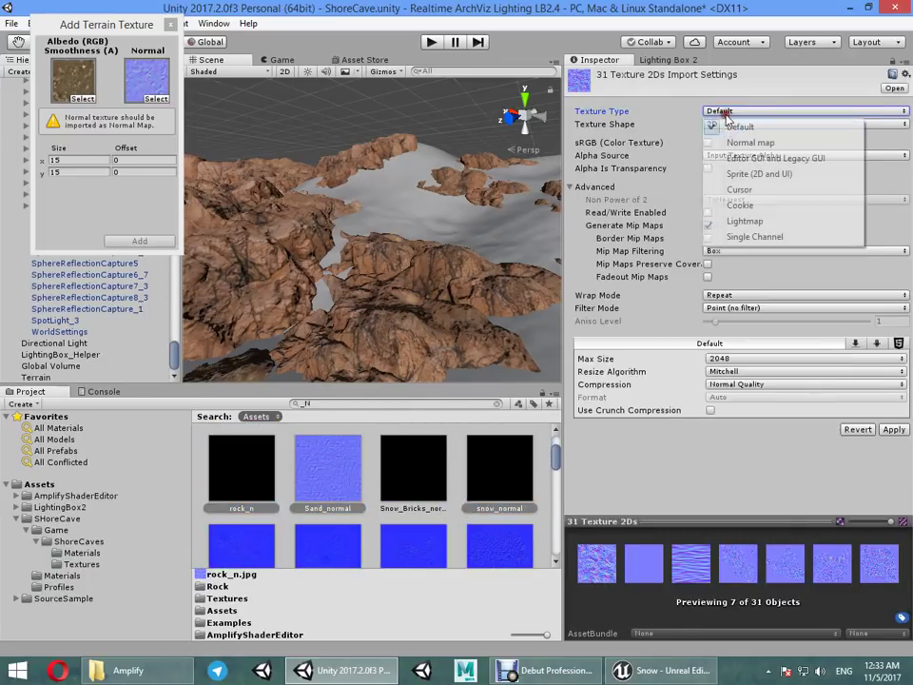
{"action": "left_click", "coordinate": [727, 143]}
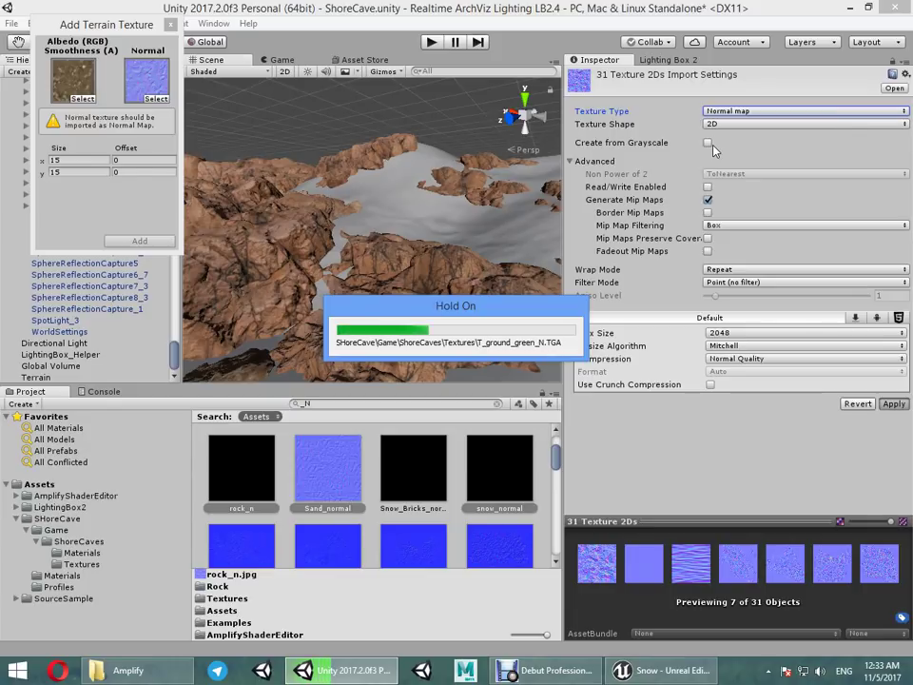
Step: Assign T_peioA_4K_N as the new terrain layer's normal map
{"action": "left_click", "coordinate": [148, 99]}
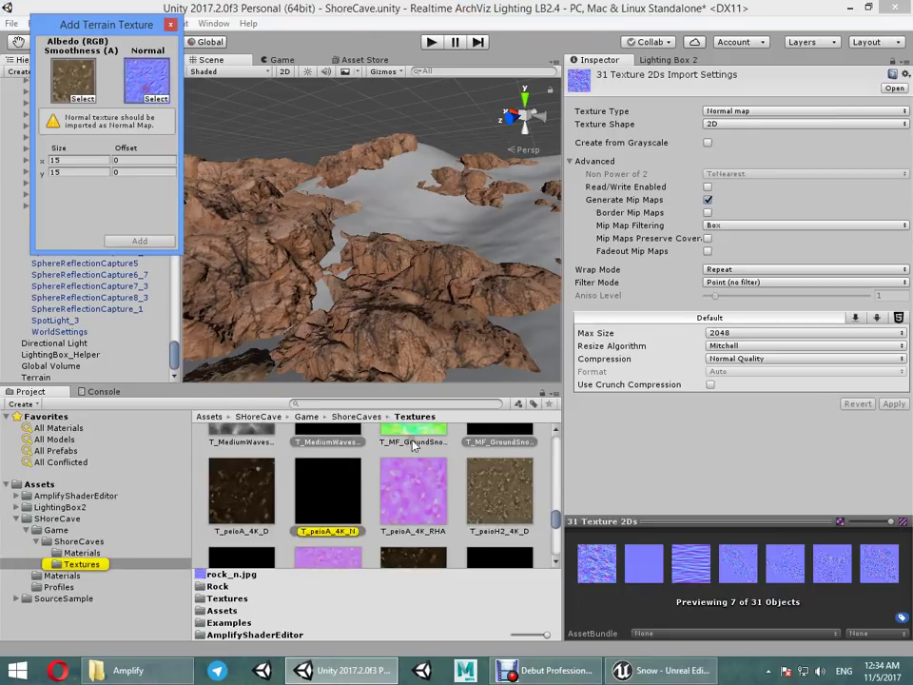
{"action": "left_click_drag", "start_coordinate": [297, 498], "coordinate": [155, 101]}
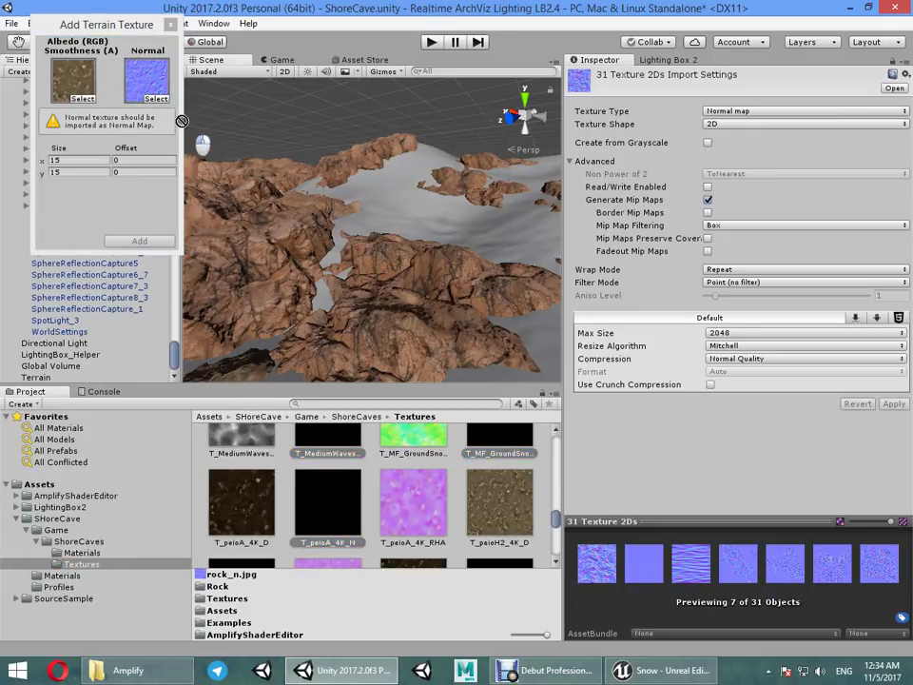
{"action": "left_click", "coordinate": [330, 466]}
{"action": "left_click", "coordinate": [383, 529]}
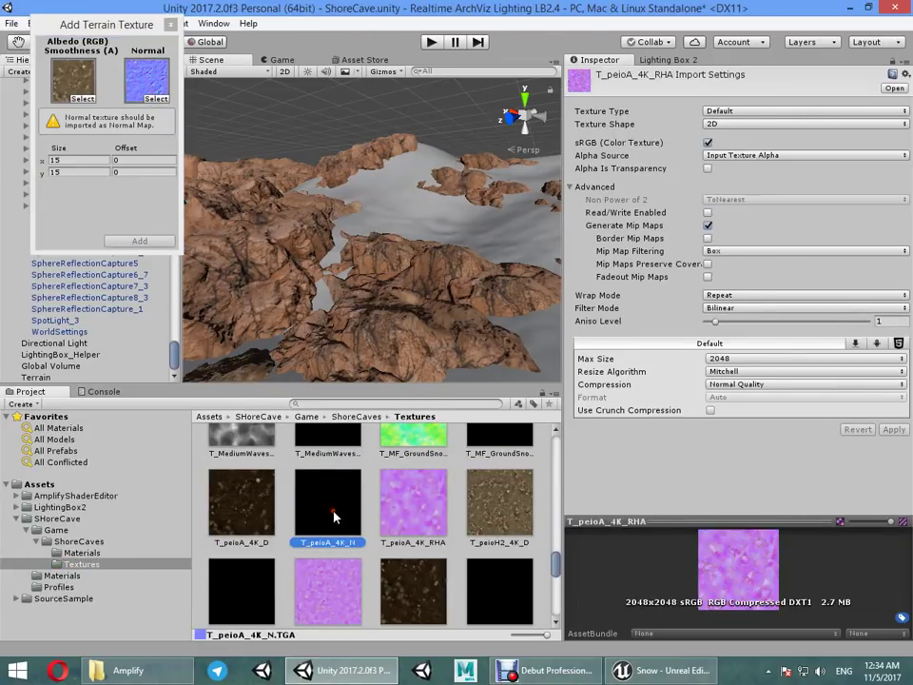
{"action": "key", "text": "ctrl+z"}
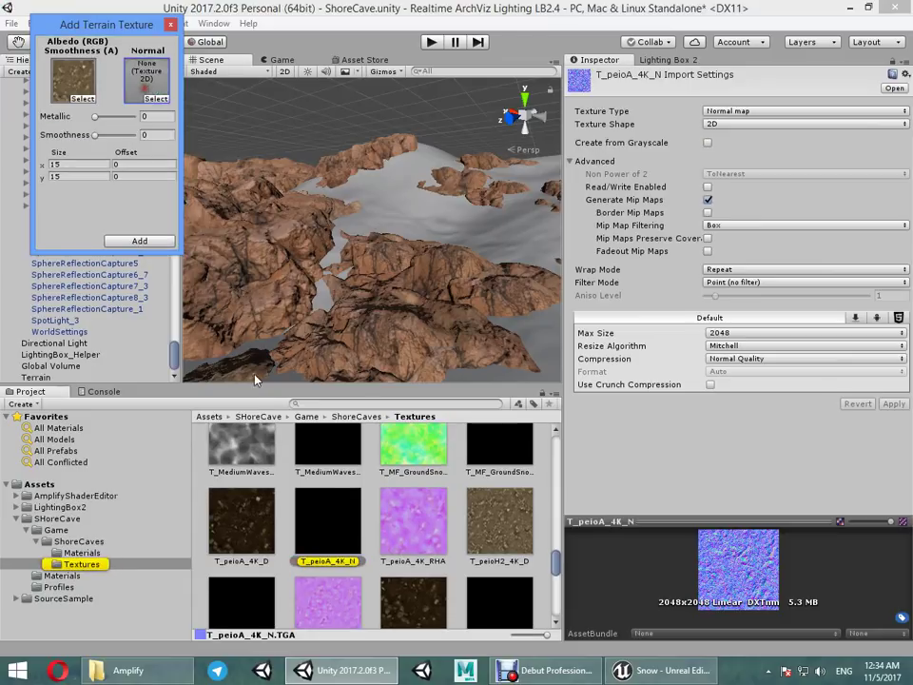
{"action": "left_click_drag", "start_coordinate": [348, 523], "coordinate": [145, 91]}
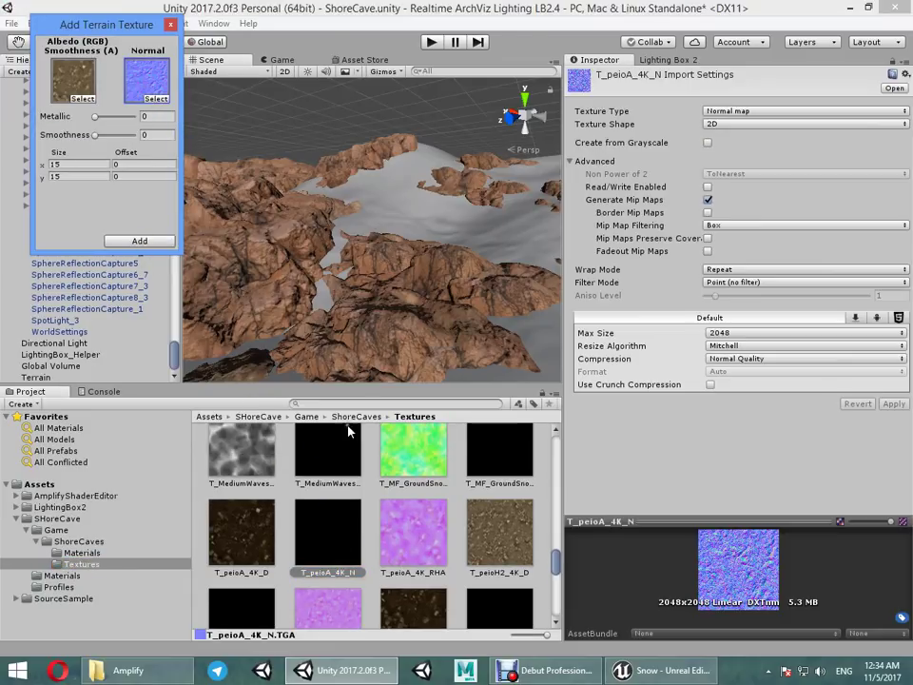
Step: Add the T_peioA_4K_D dirt layer, lower brush Opacity to 4, and return to Paint Texture
{"action": "left_click", "coordinate": [140, 242]}
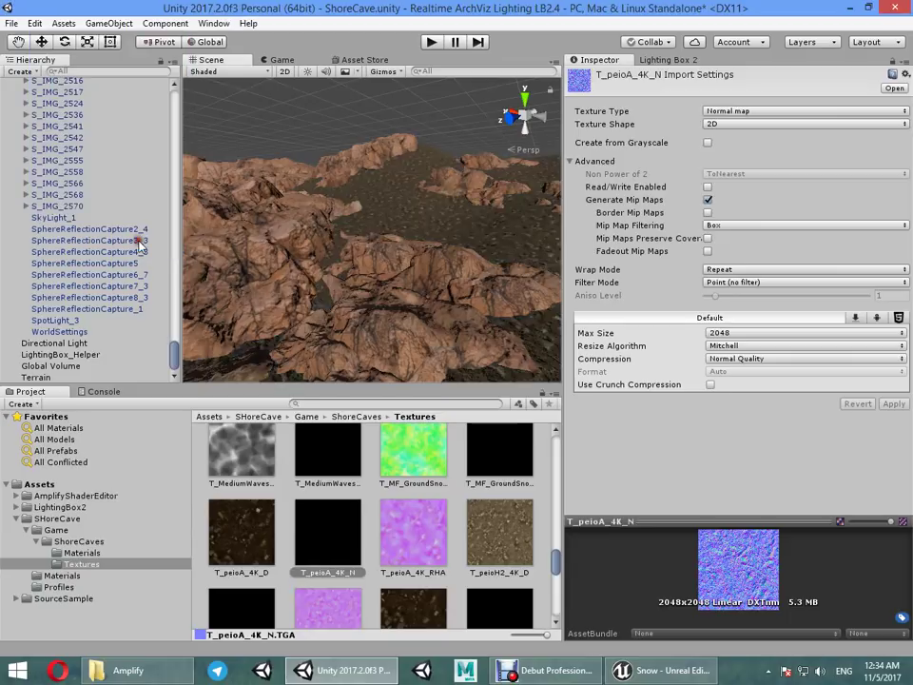
{"action": "mouse_move", "coordinate": [404, 246]}
{"action": "right_mouse_down"}
{"action": "mouse_move", "coordinate": [706, 267]}
{"action": "mouse_move", "coordinate": [821, 350]}
{"action": "mouse_move", "coordinate": [238, 214]}
{"action": "mouse_move", "coordinate": [265, 225]}
{"action": "mouse_move", "coordinate": [287, 294]}
{"action": "mouse_move", "coordinate": [300, 261]}
{"action": "mouse_move", "coordinate": [421, 253]}
{"action": "mouse_move", "coordinate": [489, 235]}
{"action": "mouse_move", "coordinate": [139, 244]}
{"action": "mouse_move", "coordinate": [218, 206]}
{"action": "mouse_move", "coordinate": [286, 227]}
{"action": "mouse_move", "coordinate": [204, 271]}
{"action": "mouse_move", "coordinate": [285, 310]}
{"action": "mouse_move", "coordinate": [251, 286]}
{"action": "mouse_move", "coordinate": [352, 259]}
{"action": "right_mouse_up"}
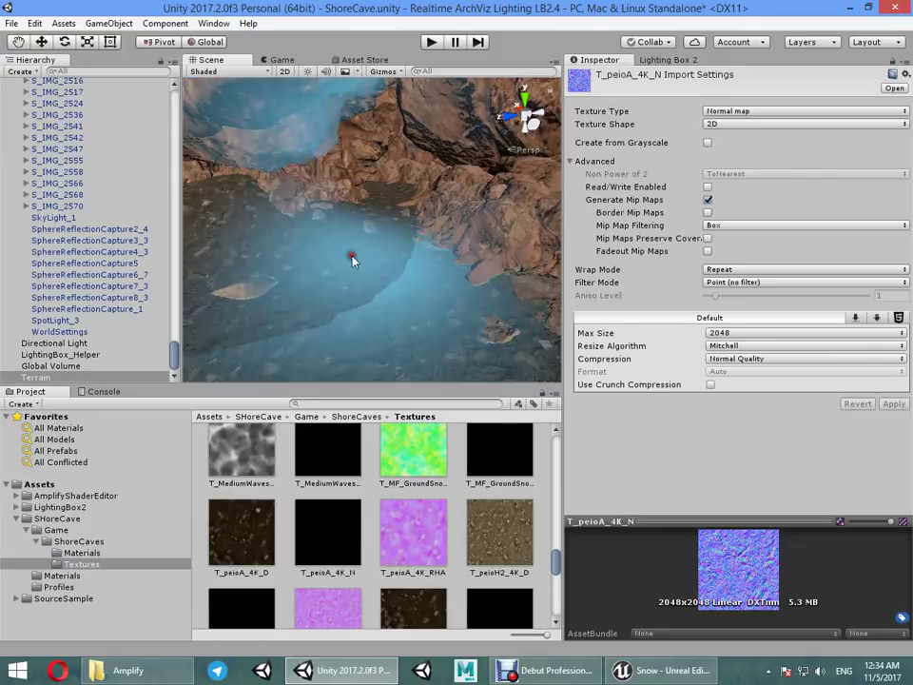
{"action": "left_click", "coordinate": [353, 258]}
{"action": "left_click", "coordinate": [670, 178]}
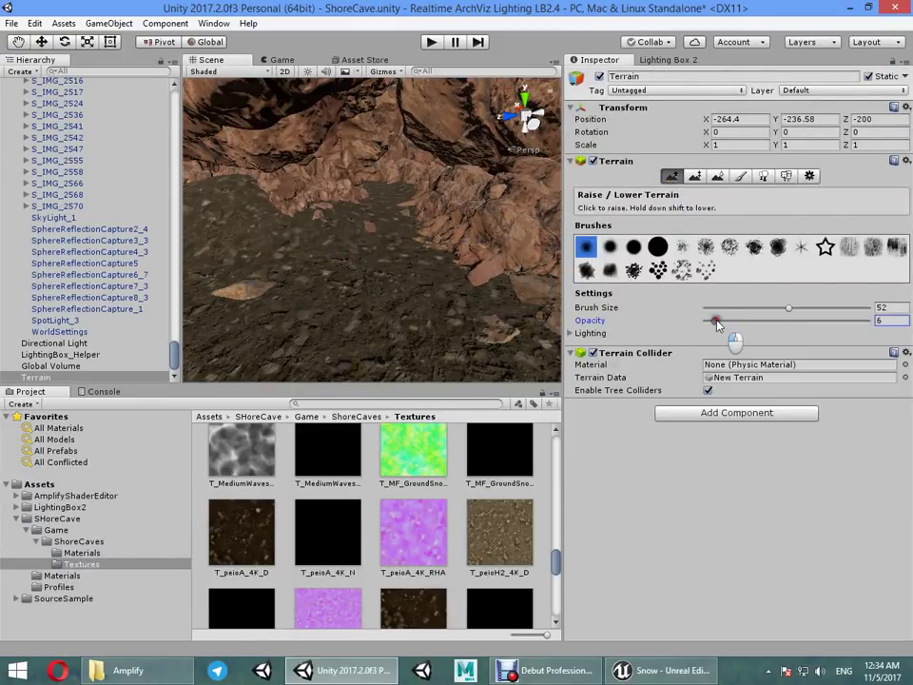
{"action": "left_click", "coordinate": [304, 190]}
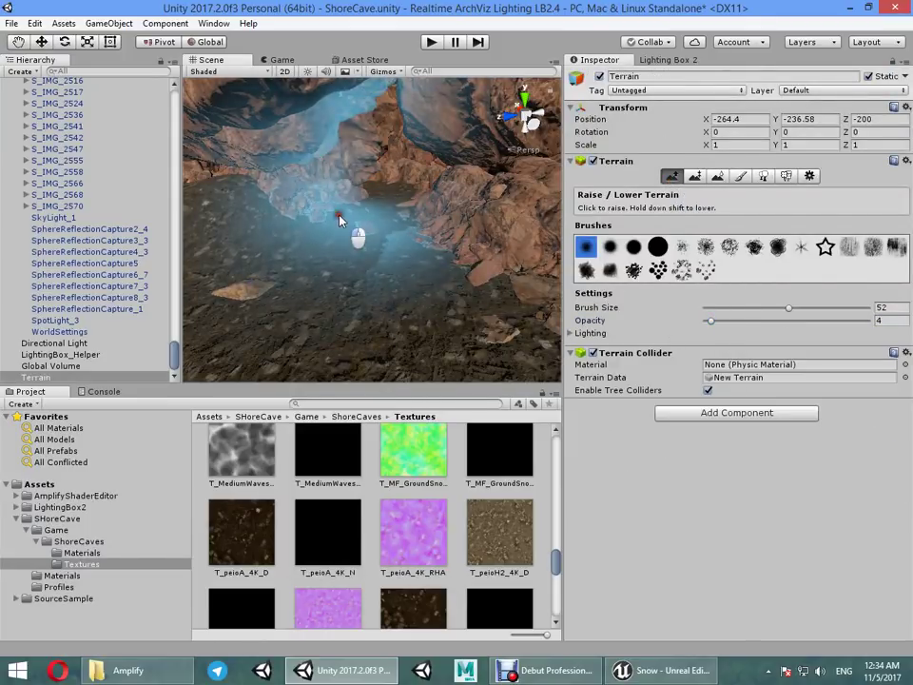
{"action": "mouse_move", "coordinate": [317, 220]}
{"action": "right_mouse_down"}
{"action": "mouse_move", "coordinate": [198, 204]}
{"action": "mouse_move", "coordinate": [295, 226]}
{"action": "mouse_move", "coordinate": [262, 222]}
{"action": "right_mouse_up"}
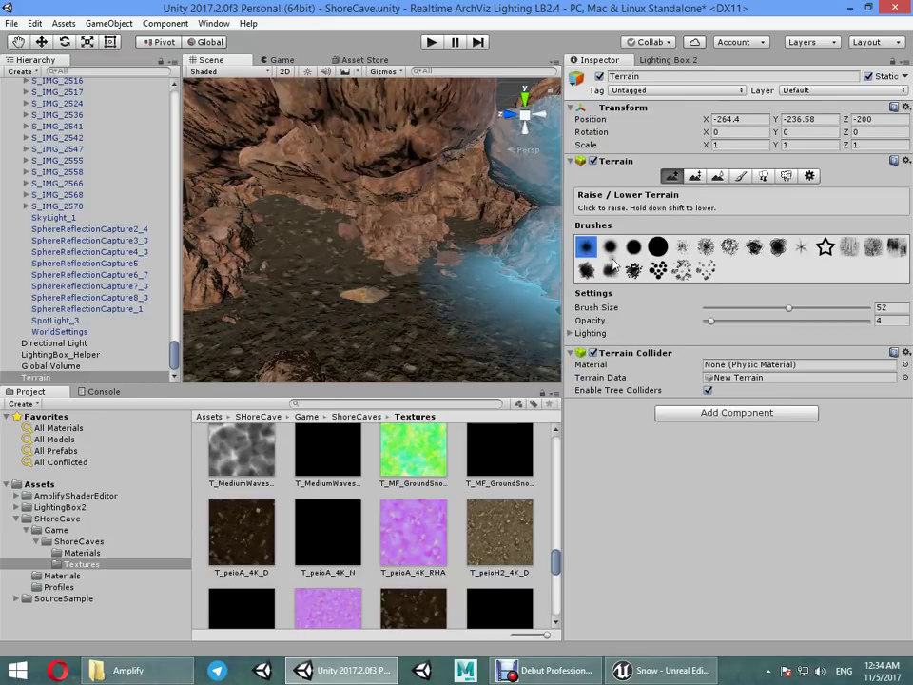
{"action": "left_click", "coordinate": [741, 177]}
Step: Change the dirt layer's tile size to 10 by 7 and apply it
{"action": "left_click", "coordinate": [870, 360]}
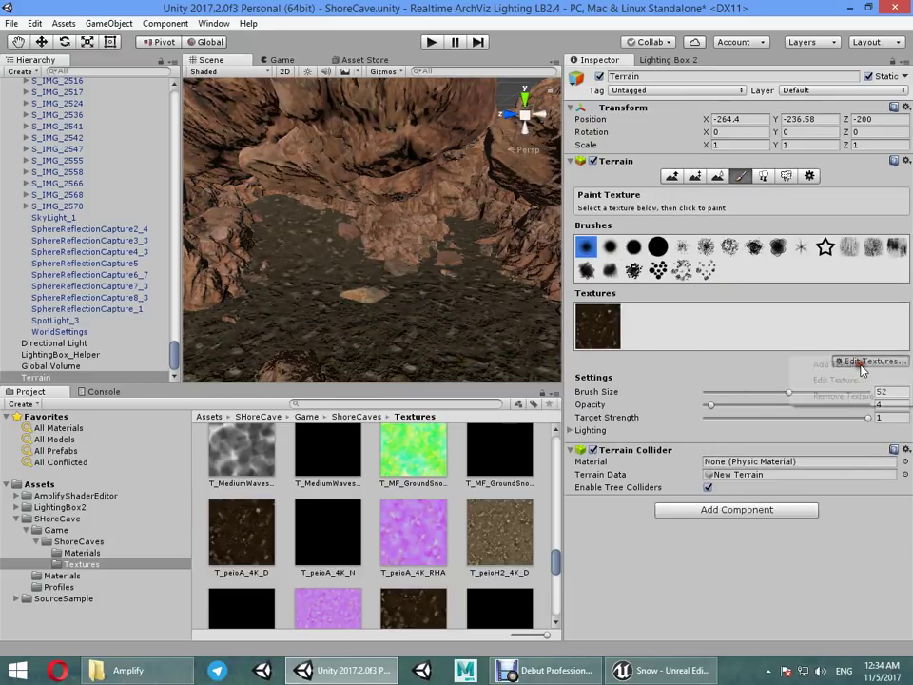
{"action": "left_click", "coordinate": [842, 380]}
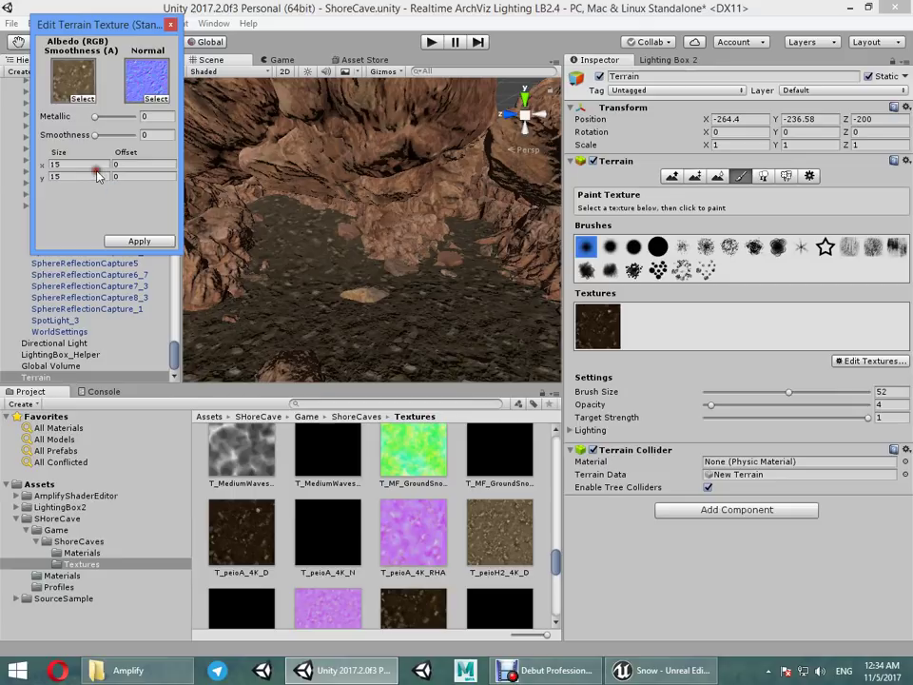
{"action": "type", "text": "77"}
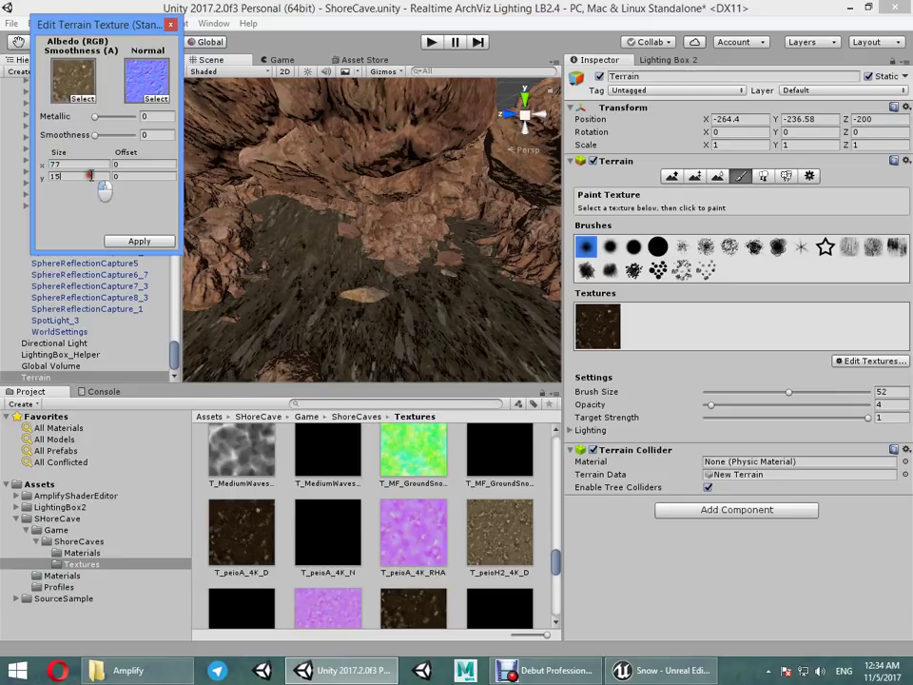
{"action": "type", "text": "7"}
{"action": "key", "text": "BackSpace"}
{"action": "key", "text": "Tab"}
{"action": "type", "text": "10"}
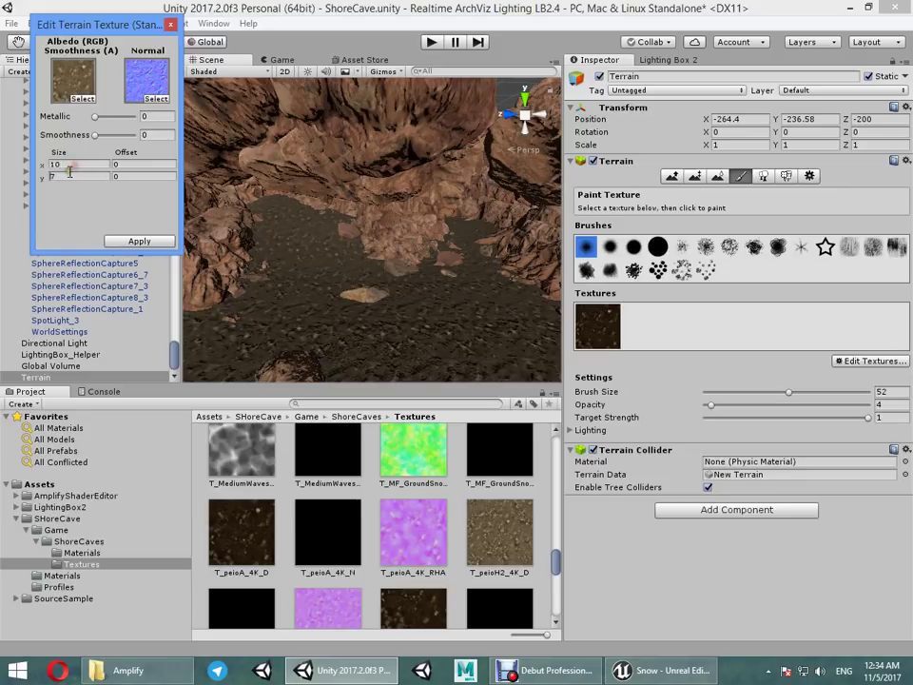
{"action": "left_click", "coordinate": [139, 241]}
Step: Add a dark ground texture layer with T_ground_dirt_N as its normal map
{"action": "left_click", "coordinate": [868, 361]}
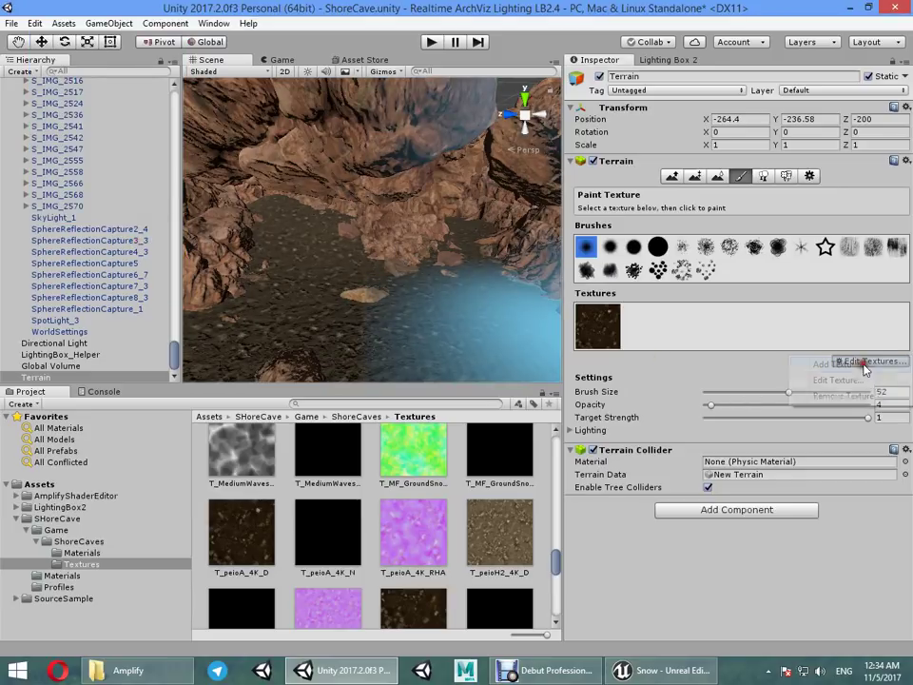
{"action": "left_click", "coordinate": [856, 365]}
{"action": "scroll", "coordinate": [348, 542], "scroll_direction": "down", "scroll_amount": 5}
{"action": "scroll", "coordinate": [378, 553], "scroll_direction": "up", "scroll_amount": 3}
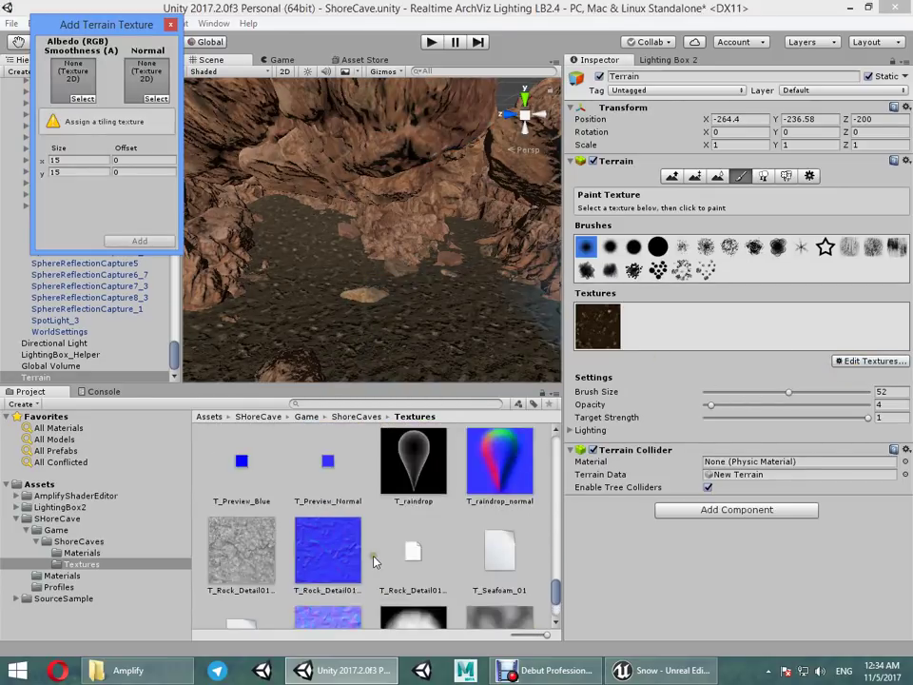
{"action": "scroll", "coordinate": [378, 555], "scroll_direction": "up", "scroll_amount": 3}
{"action": "scroll", "coordinate": [376, 558], "scroll_direction": "up", "scroll_amount": 3}
{"action": "scroll", "coordinate": [374, 562], "scroll_direction": "up", "scroll_amount": 2}
{"action": "scroll", "coordinate": [374, 562], "scroll_direction": "up", "scroll_amount": 3}
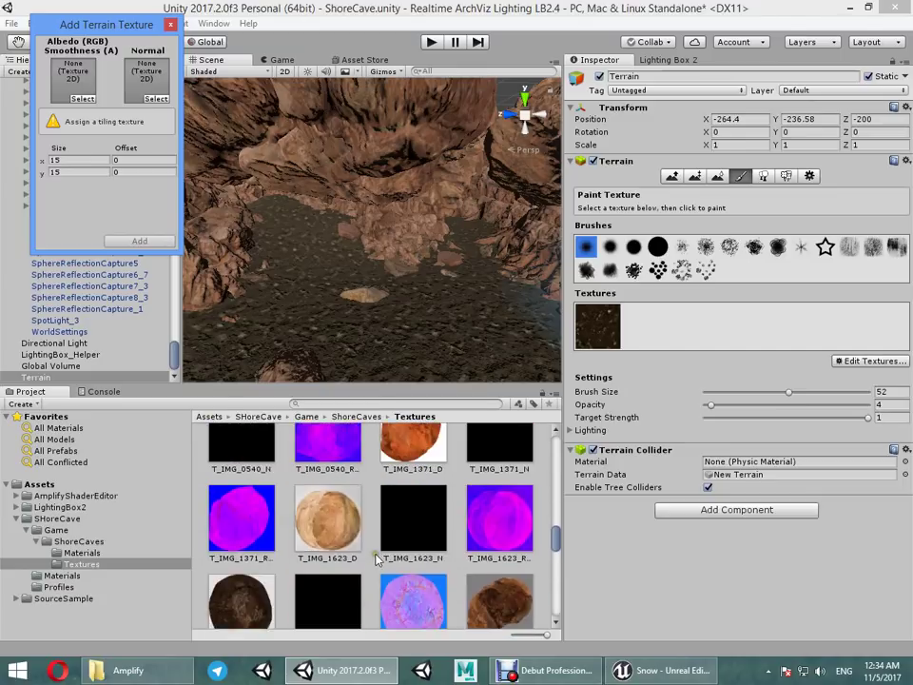
{"action": "scroll", "coordinate": [374, 562], "scroll_direction": "up", "scroll_amount": 3}
{"action": "scroll", "coordinate": [374, 562], "scroll_direction": "up", "scroll_amount": 3}
{"action": "scroll", "coordinate": [373, 561], "scroll_direction": "down", "scroll_amount": 2}
{"action": "scroll", "coordinate": [374, 561], "scroll_direction": "up", "scroll_amount": 1}
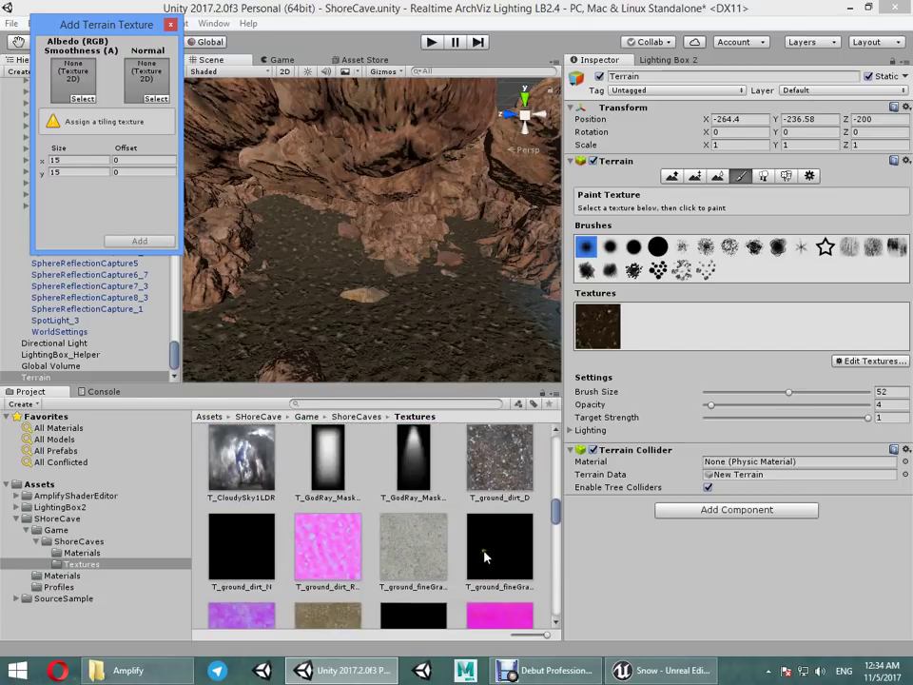
{"action": "left_click_drag", "start_coordinate": [483, 550], "coordinate": [81, 98]}
{"action": "scroll", "coordinate": [385, 534], "scroll_direction": "down", "scroll_amount": 1}
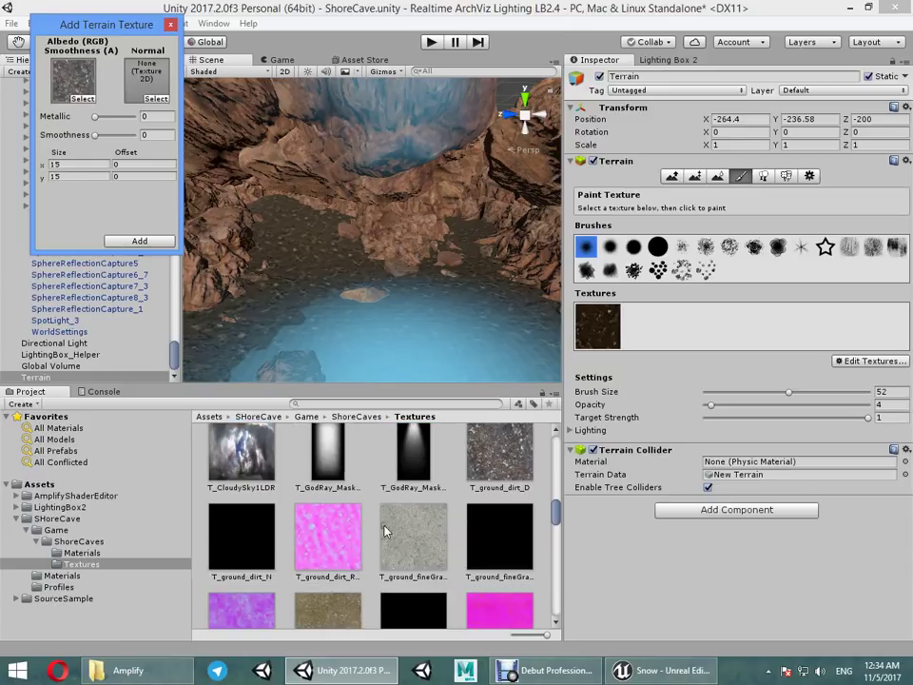
{"action": "left_click_drag", "start_coordinate": [262, 539], "coordinate": [146, 80]}
{"action": "left_click", "coordinate": [170, 244]}
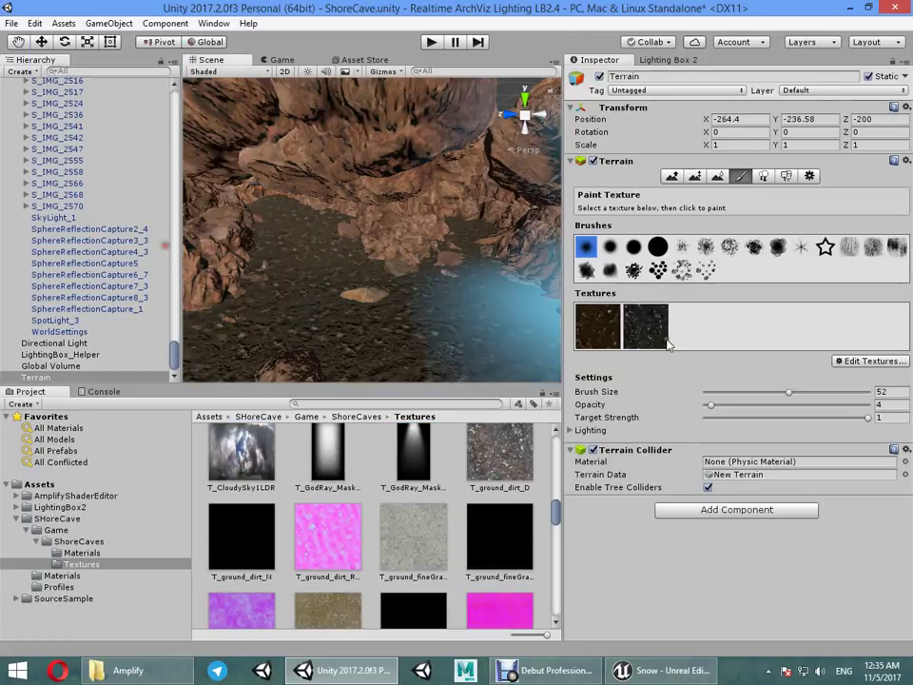
Step: Paint the dark texture across the cave floor with Brush Size 8 and Opacity 15
{"action": "left_click", "coordinate": [718, 393]}
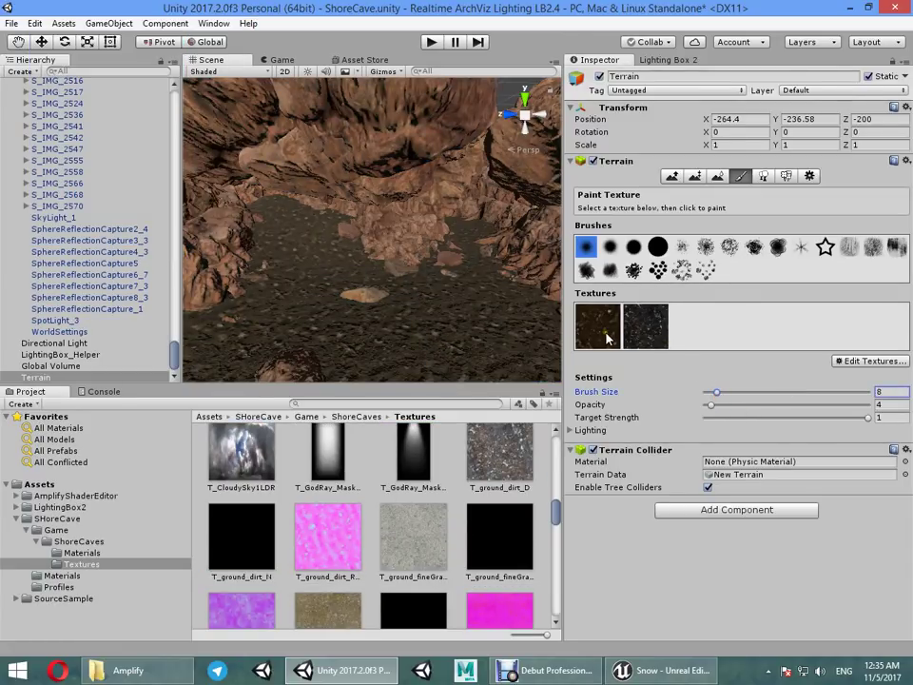
{"action": "left_click_drag", "start_coordinate": [398, 370], "coordinate": [596, 370], "text": "alt"}
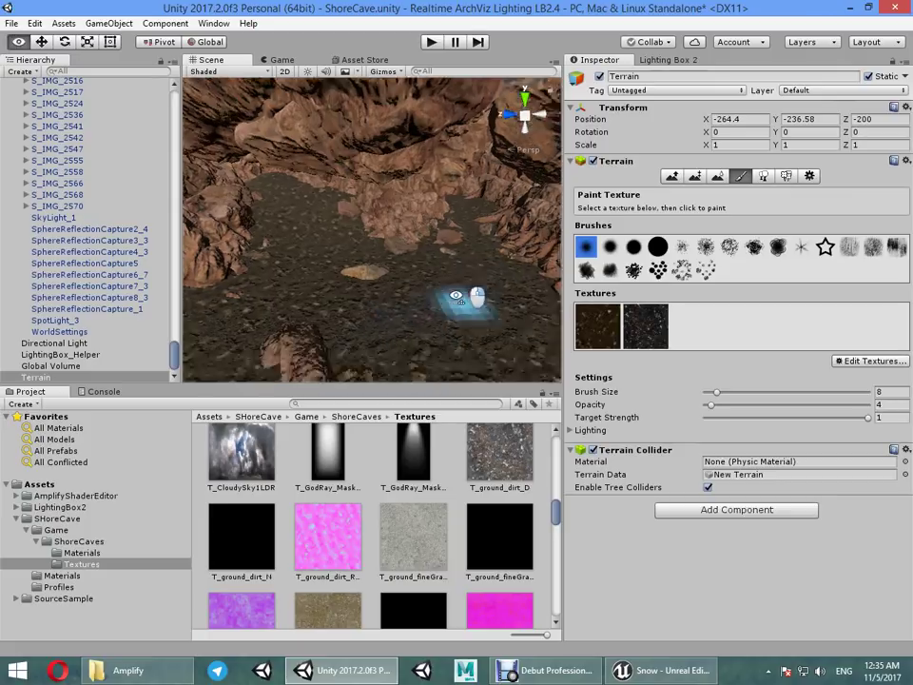
{"action": "left_click_drag", "start_coordinate": [718, 407], "coordinate": [729, 407]}
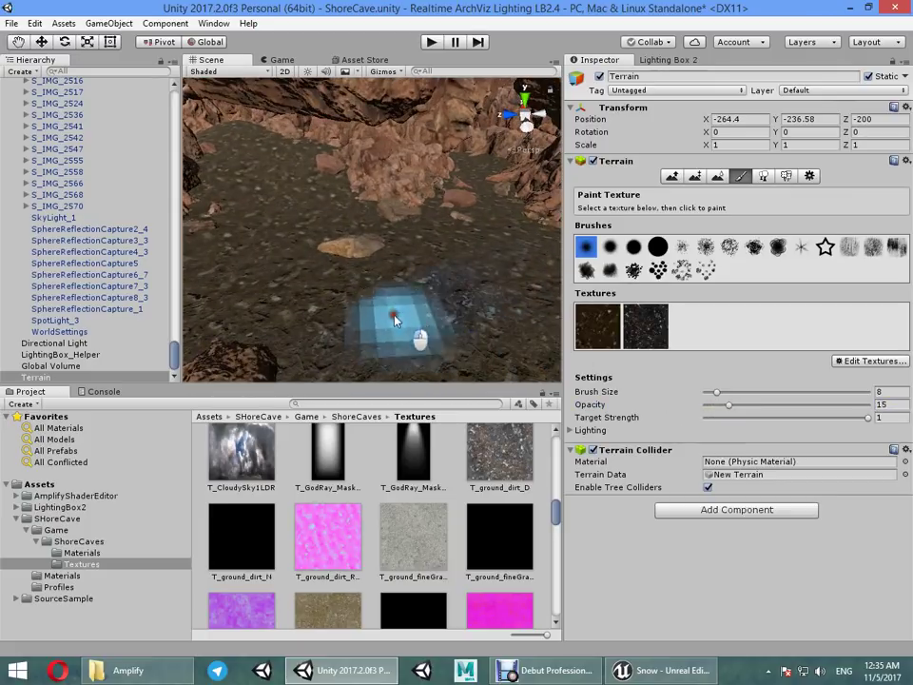
{"action": "mouse_move", "coordinate": [310, 265]}
{"action": "left_mouse_down", "text": "alt"}
{"action": "mouse_move", "coordinate": [424, 276]}
{"action": "mouse_move", "coordinate": [410, 295]}
{"action": "left_mouse_up", "text": "alt"}
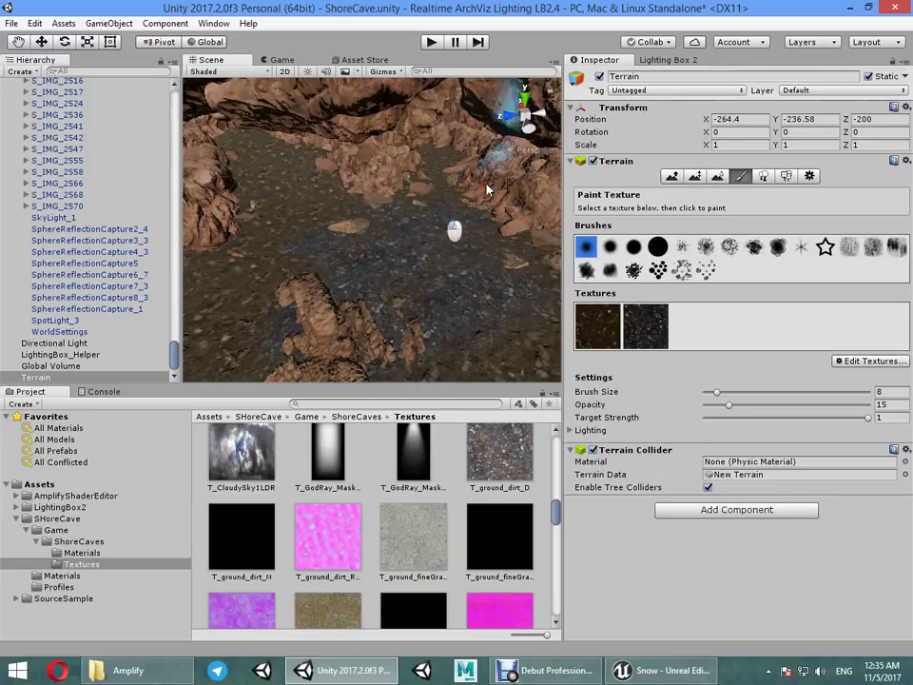
{"action": "mouse_move", "coordinate": [456, 271]}
{"action": "left_mouse_down", "text": "alt"}
{"action": "mouse_move", "coordinate": [314, 309]}
{"action": "mouse_move", "coordinate": [359, 217]}
{"action": "mouse_move", "coordinate": [243, 238]}
{"action": "left_mouse_up", "text": "alt"}
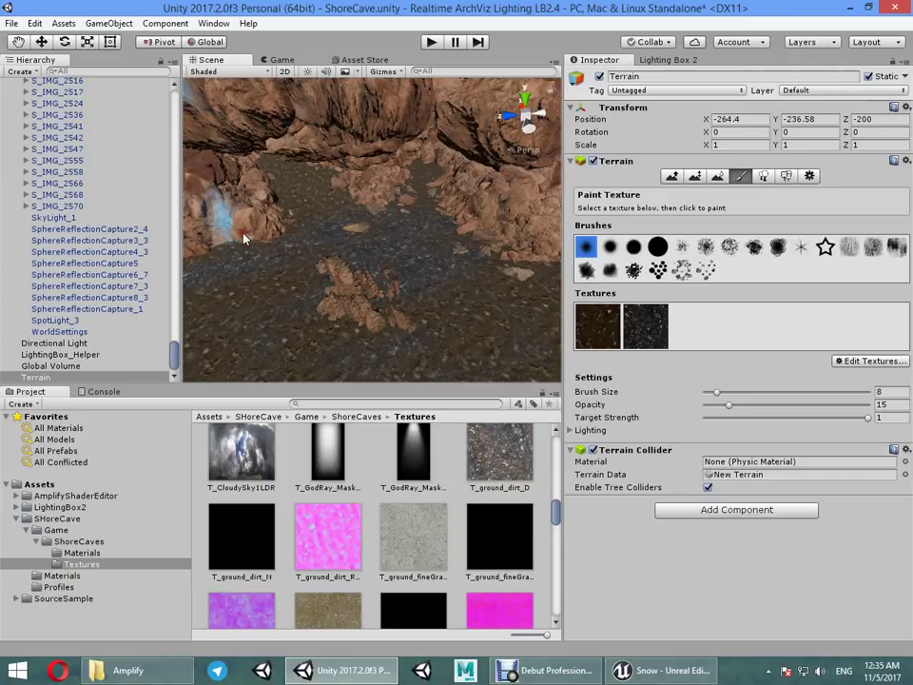
{"action": "mouse_move", "coordinate": [567, 339]}
{"action": "left_mouse_down", "text": "alt"}
{"action": "mouse_move", "coordinate": [483, 267]}
{"action": "mouse_move", "coordinate": [313, 227]}
{"action": "mouse_move", "coordinate": [346, 203]}
{"action": "mouse_move", "coordinate": [291, 194]}
{"action": "left_mouse_up", "text": "alt"}
{"action": "left_click_drag", "start_coordinate": [346, 234], "coordinate": [371, 208], "text": "alt"}
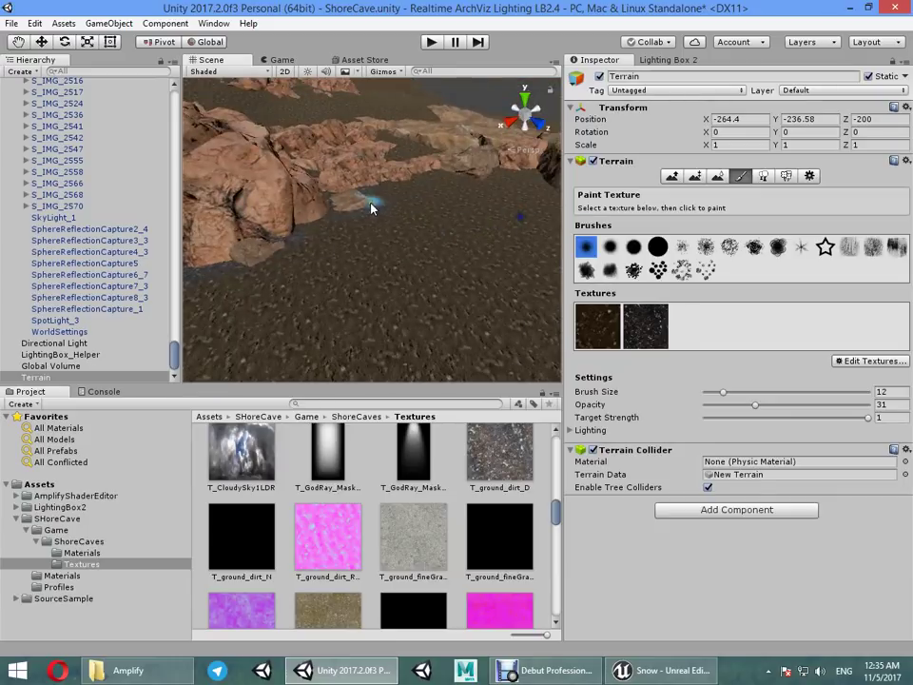
{"action": "mouse_move", "coordinate": [534, 182]}
{"action": "left_mouse_down", "text": "alt"}
{"action": "mouse_move", "coordinate": [253, 199]}
{"action": "mouse_move", "coordinate": [387, 230]}
{"action": "mouse_move", "coordinate": [397, 274]}
{"action": "mouse_move", "coordinate": [421, 262]}
{"action": "left_mouse_up", "text": "alt"}
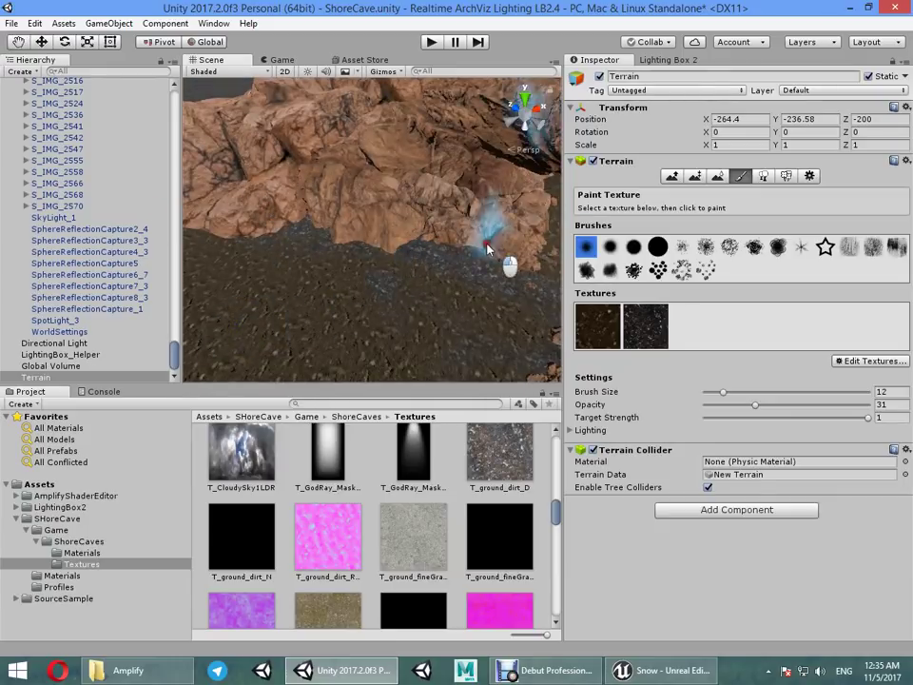
{"action": "mouse_move", "coordinate": [251, 239]}
{"action": "left_mouse_down", "text": "alt"}
{"action": "mouse_move", "coordinate": [395, 254]}
{"action": "mouse_move", "coordinate": [495, 323]}
{"action": "left_mouse_up", "text": "alt"}
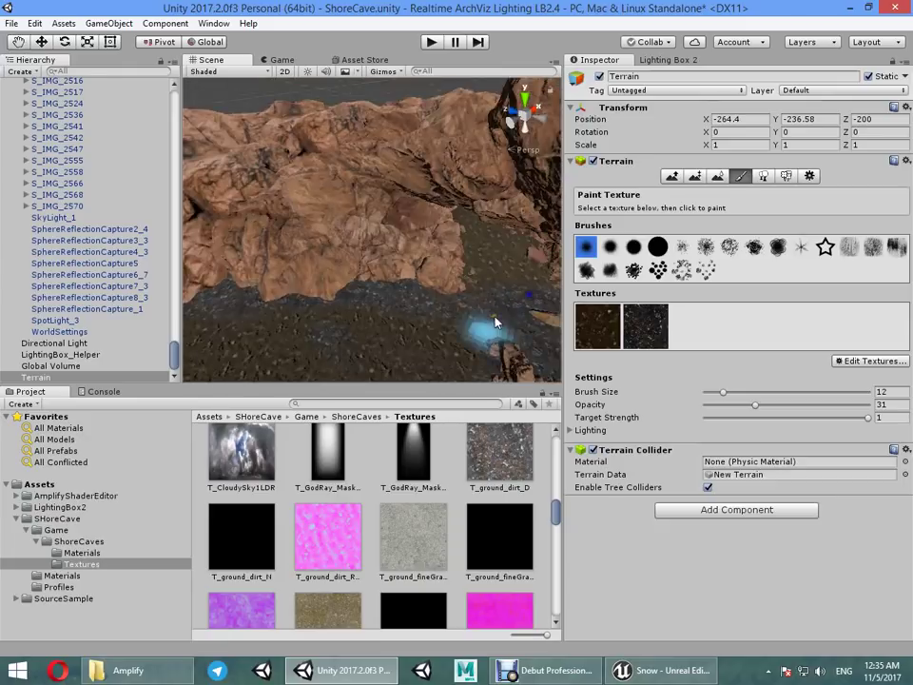
Step: Swap a lighter ground albedo into the second terrain texture and apply it
{"action": "left_click", "coordinate": [846, 365]}
{"action": "left_click", "coordinate": [829, 380]}
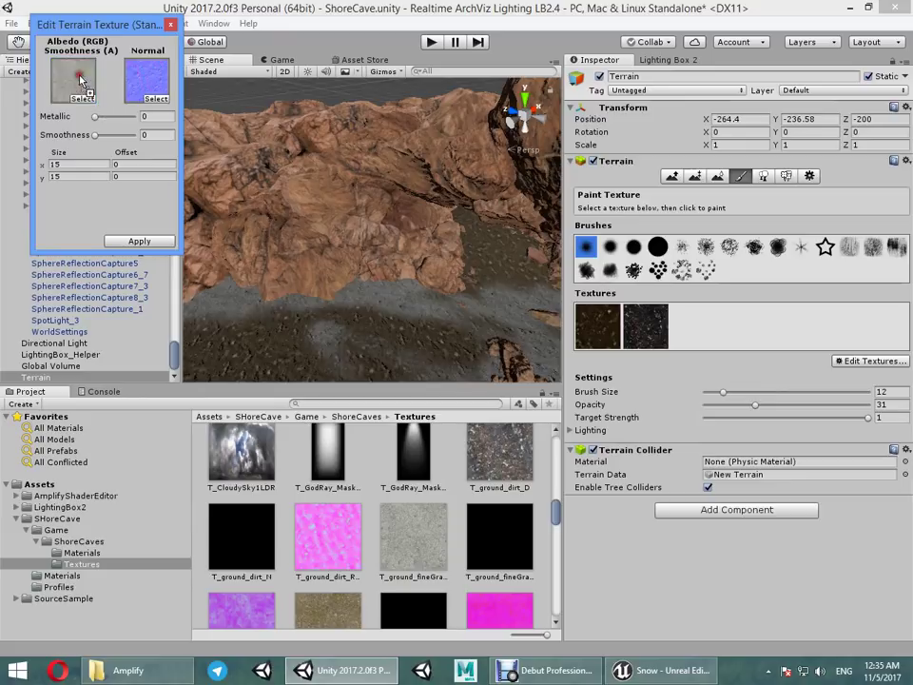
{"action": "left_click_drag", "start_coordinate": [503, 544], "coordinate": [140, 113]}
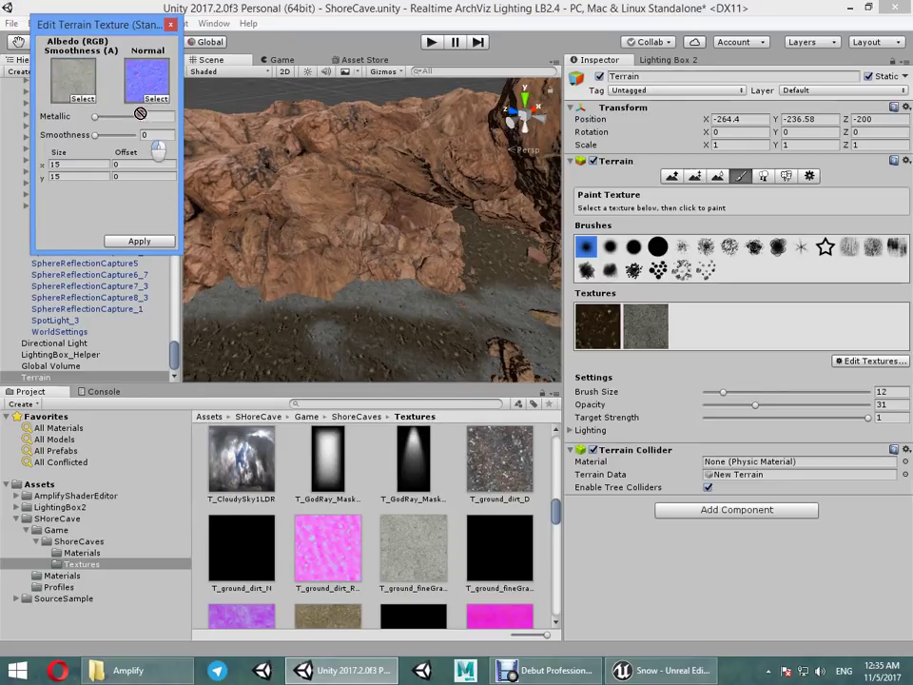
{"action": "left_click", "coordinate": [140, 241]}
Step: Paint brown dirt patches into the grey gravel near the rock wall
{"action": "mouse_move", "coordinate": [304, 214]}
{"action": "left_mouse_down", "text": "alt"}
{"action": "mouse_move", "coordinate": [182, 296]}
{"action": "mouse_move", "coordinate": [499, 271]}
{"action": "left_mouse_up", "text": "alt"}
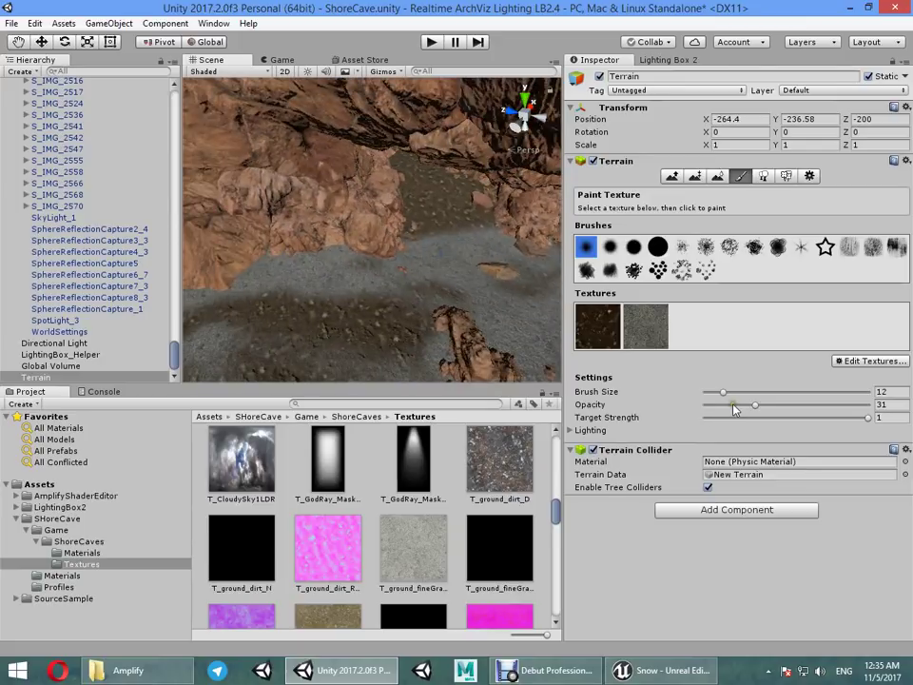
{"action": "mouse_move", "coordinate": [405, 290]}
{"action": "left_mouse_down", "text": "alt"}
{"action": "mouse_move", "coordinate": [443, 270]}
{"action": "mouse_move", "coordinate": [325, 249]}
{"action": "left_mouse_up", "text": "alt"}
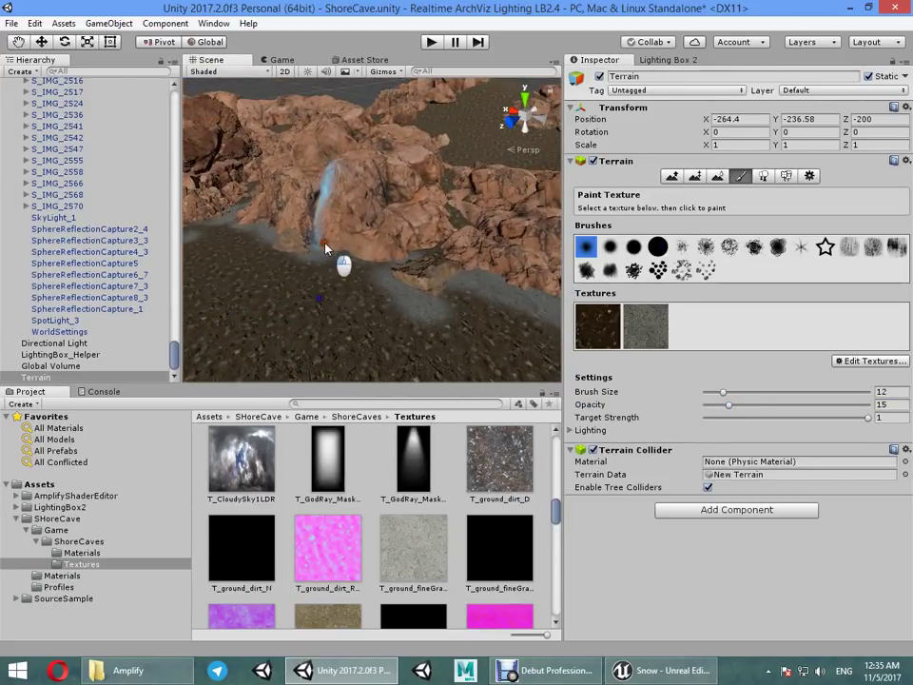
{"action": "left_click_drag", "start_coordinate": [554, 311], "coordinate": [424, 283], "text": "alt"}
{"action": "left_click_drag", "start_coordinate": [561, 280], "coordinate": [460, 277], "text": "alt"}
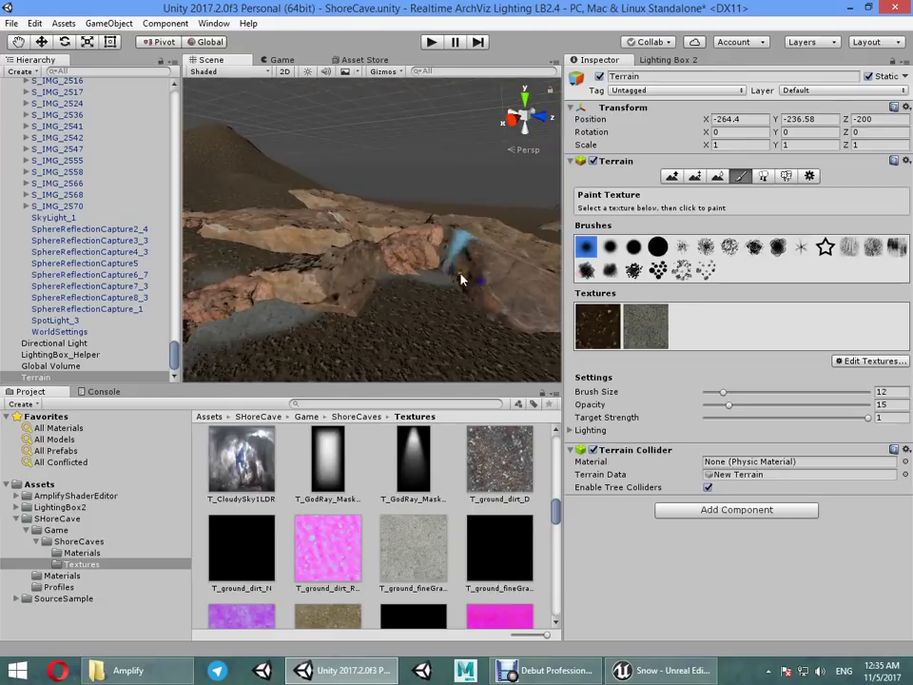
{"action": "left_click_drag", "start_coordinate": [532, 333], "coordinate": [491, 320], "text": "alt"}
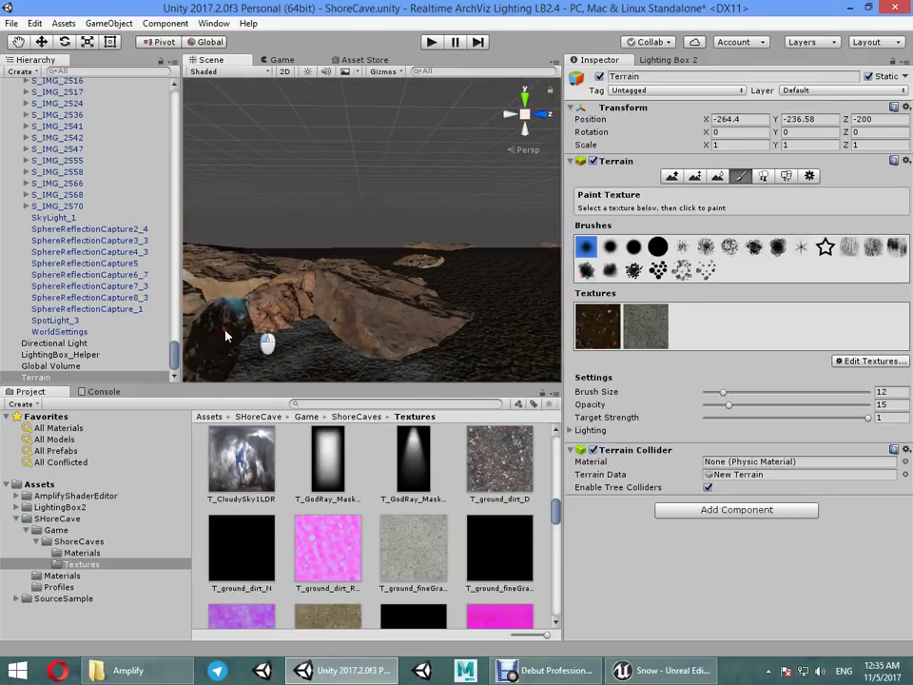
{"action": "mouse_move", "coordinate": [226, 335]}
{"action": "left_mouse_down", "text": "alt"}
{"action": "mouse_move", "coordinate": [840, 293]}
{"action": "mouse_move", "coordinate": [854, 348]}
{"action": "left_mouse_up", "text": "alt"}
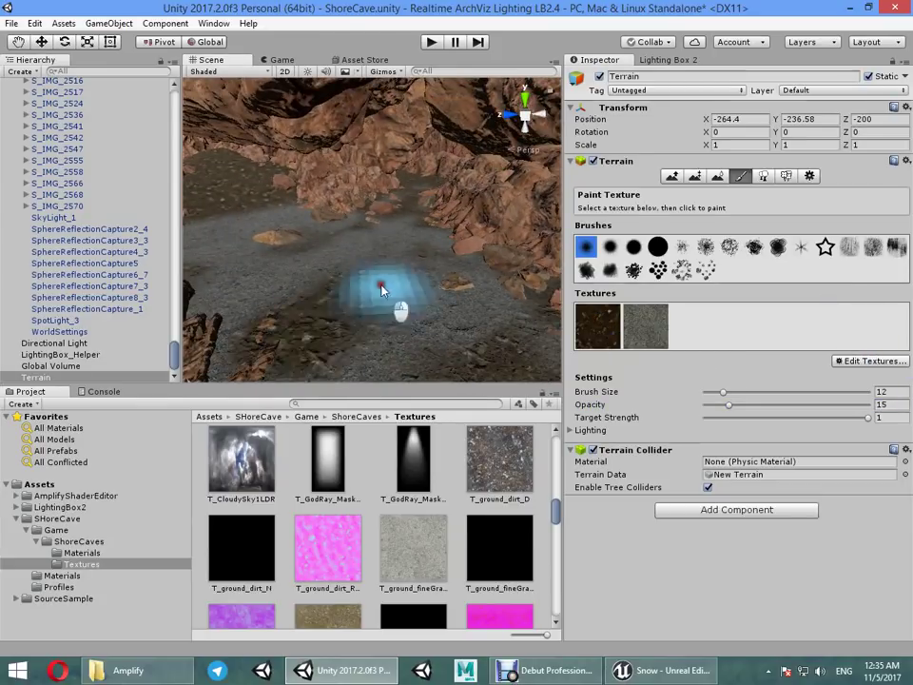
{"action": "left_click_drag", "start_coordinate": [377, 285], "coordinate": [432, 272]}
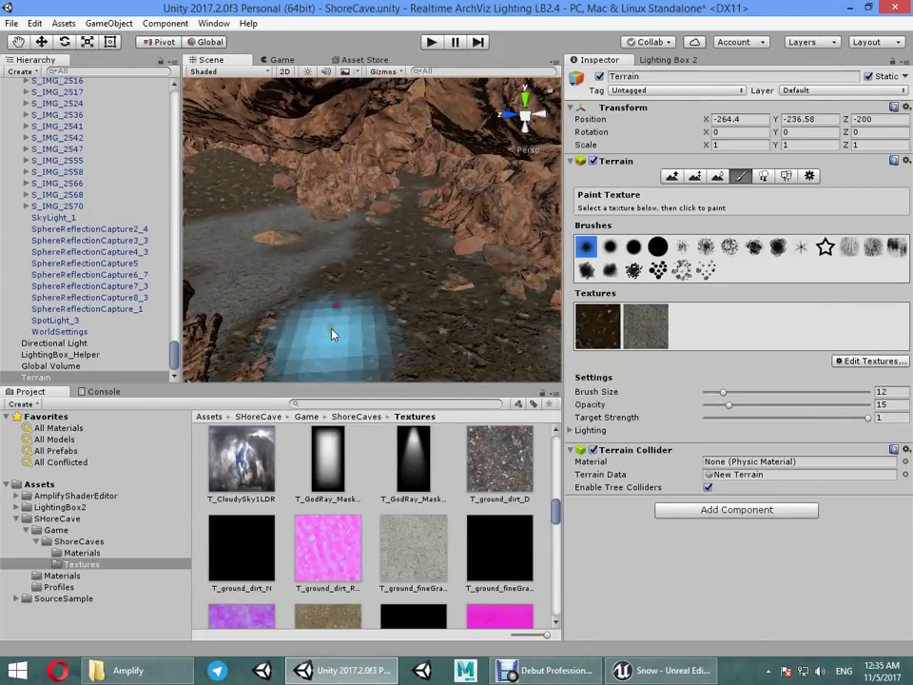
Step: Paint grey gravel across the wide floor with Brush Size 72
{"action": "left_click", "coordinate": [645, 327]}
{"action": "left_click_drag", "start_coordinate": [476, 354], "coordinate": [344, 264]}
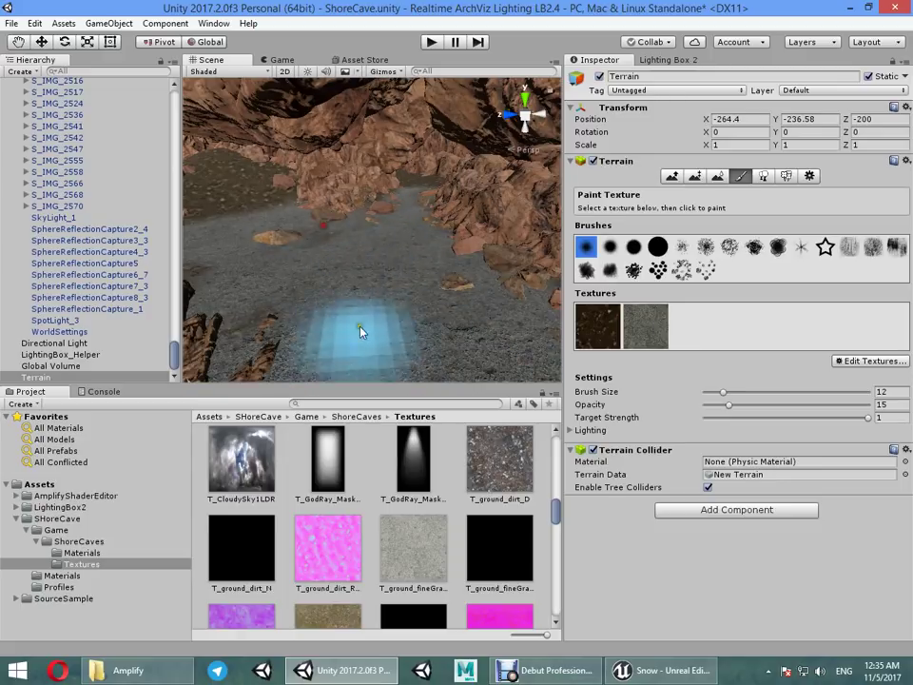
{"action": "mouse_move", "coordinate": [363, 326]}
{"action": "left_mouse_down", "text": "alt"}
{"action": "mouse_move", "coordinate": [405, 236]}
{"action": "mouse_move", "coordinate": [328, 273]}
{"action": "mouse_move", "coordinate": [411, 174]}
{"action": "mouse_move", "coordinate": [502, 240]}
{"action": "mouse_move", "coordinate": [737, 347]}
{"action": "left_mouse_up", "text": "alt"}
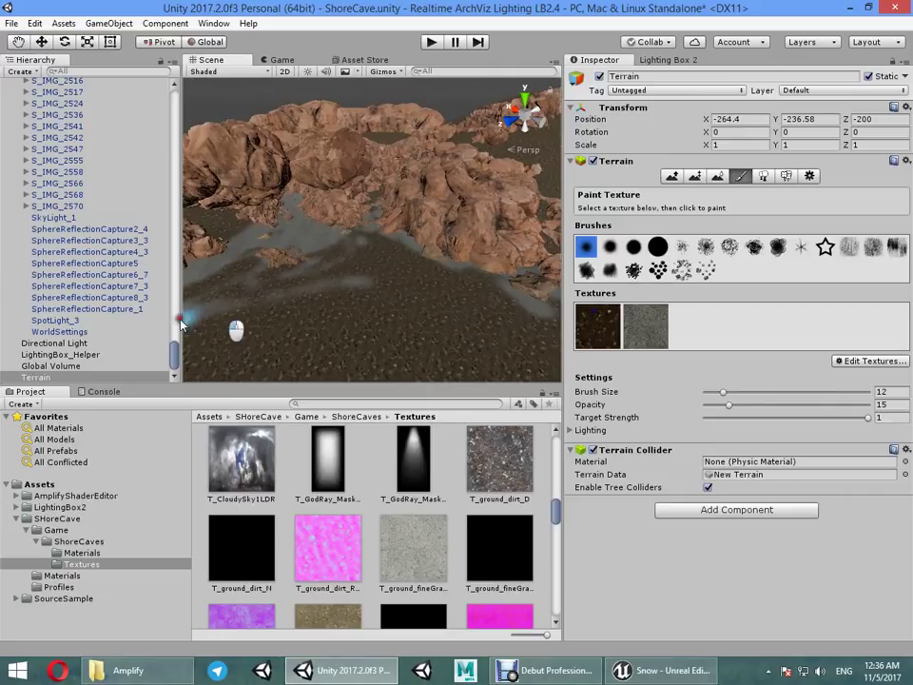
{"action": "left_click_drag", "start_coordinate": [722, 392], "coordinate": [821, 391]}
{"action": "mouse_move", "coordinate": [429, 319]}
{"action": "left_mouse_down"}
{"action": "mouse_move", "coordinate": [299, 301]}
{"action": "mouse_move", "coordinate": [493, 275]}
{"action": "mouse_move", "coordinate": [576, 84]}
{"action": "mouse_move", "coordinate": [336, 326]}
{"action": "left_mouse_up"}
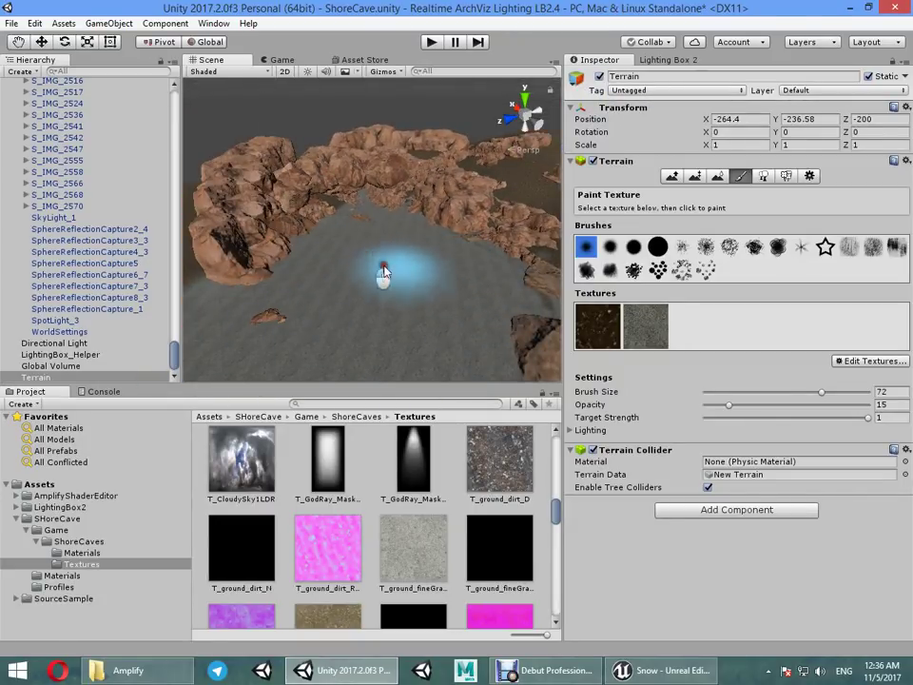
Step: Add a third dark ground texture layer with the T_ground_dirt_N normal map
{"action": "left_click", "coordinate": [870, 361]}
{"action": "left_click", "coordinate": [799, 362]}
{"action": "scroll", "coordinate": [367, 546], "scroll_direction": "down", "scroll_amount": 3}
{"action": "scroll", "coordinate": [453, 518], "scroll_direction": "up", "scroll_amount": 4}
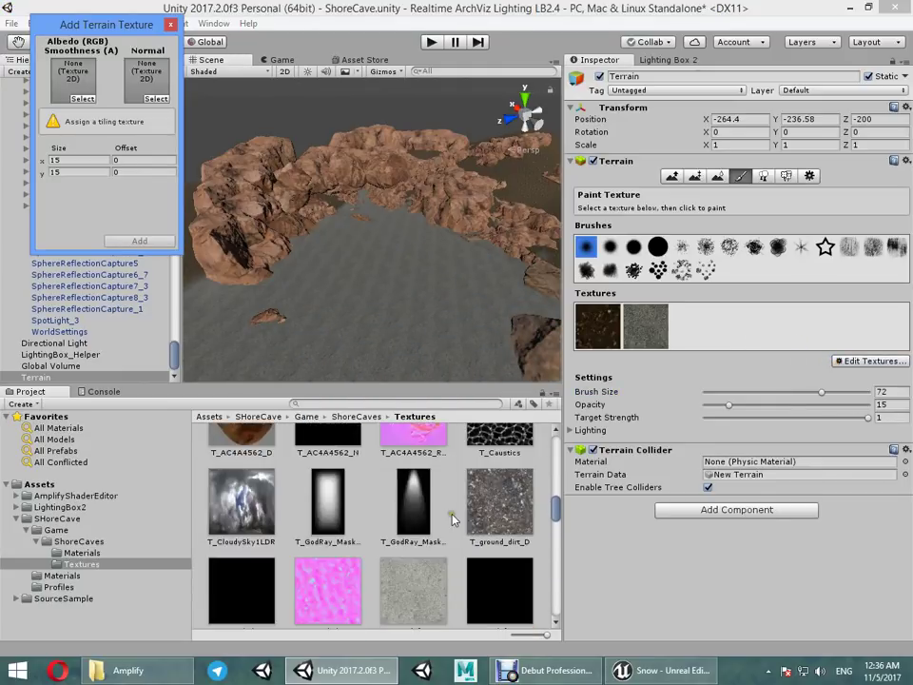
{"action": "scroll", "coordinate": [357, 553], "scroll_direction": "down", "scroll_amount": 5}
{"action": "scroll", "coordinate": [357, 553], "scroll_direction": "down", "scroll_amount": 3}
{"action": "scroll", "coordinate": [361, 555], "scroll_direction": "down", "scroll_amount": 3}
{"action": "scroll", "coordinate": [429, 544], "scroll_direction": "up", "scroll_amount": 10}
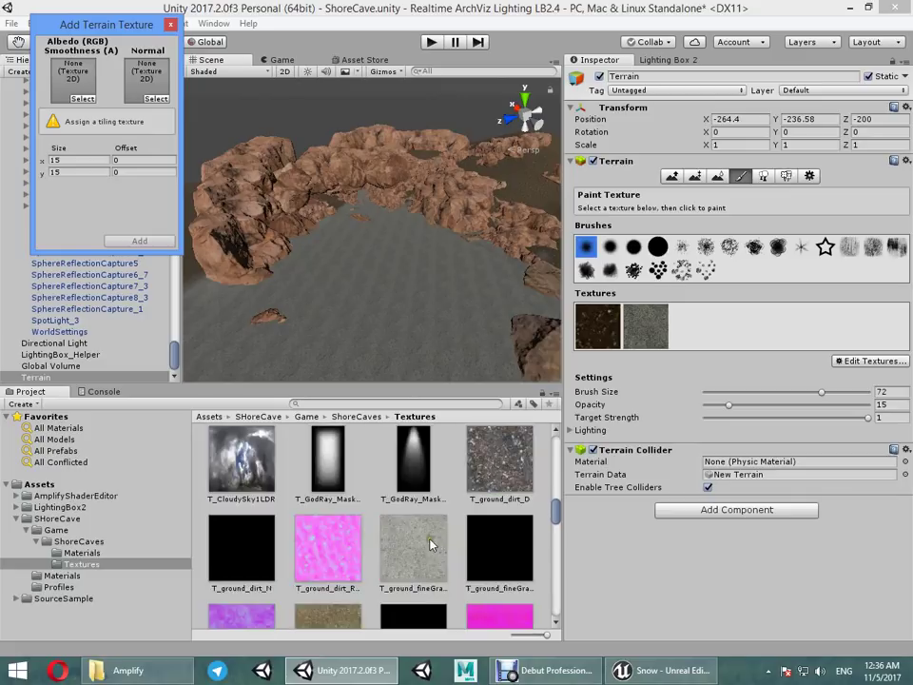
{"action": "scroll", "coordinate": [429, 544], "scroll_direction": "up", "scroll_amount": 1}
{"action": "left_click_drag", "start_coordinate": [499, 547], "coordinate": [73, 76]}
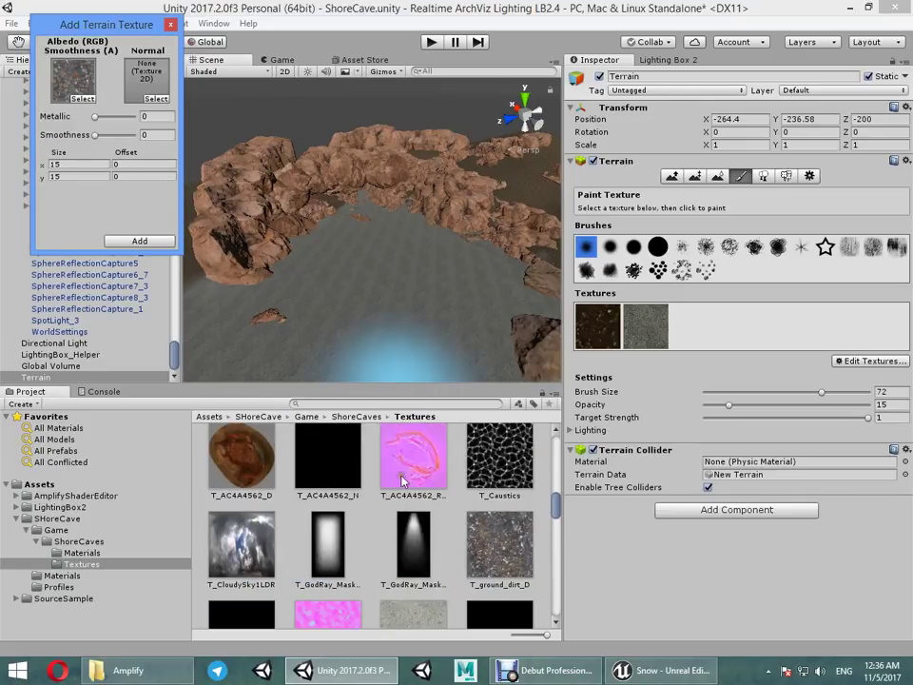
{"action": "scroll", "coordinate": [436, 564], "scroll_direction": "down", "scroll_amount": 1}
{"action": "left_click_drag", "start_coordinate": [241, 547], "coordinate": [124, 60]}
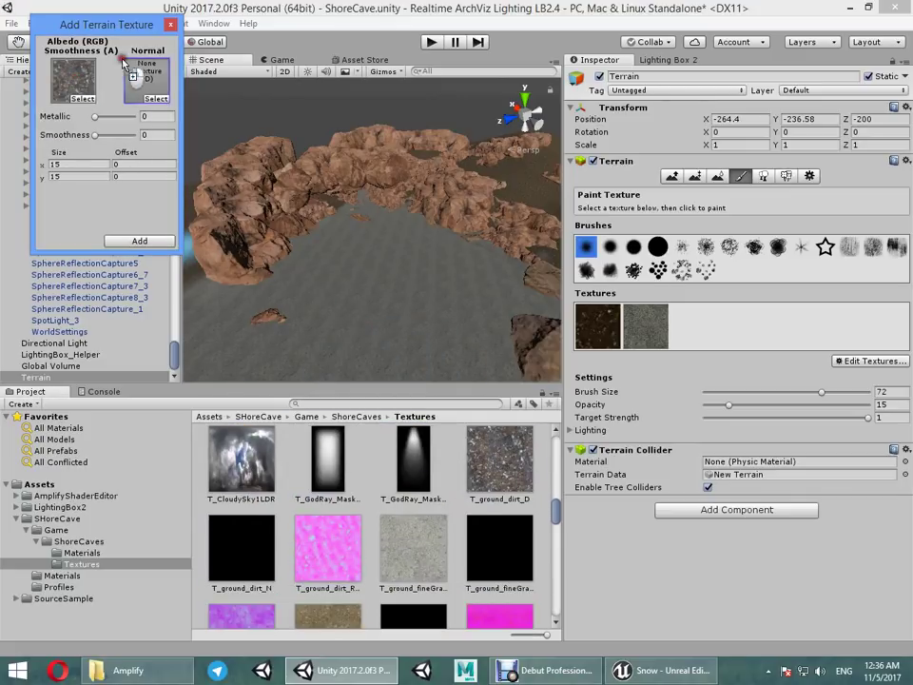
{"action": "left_click", "coordinate": [163, 240]}
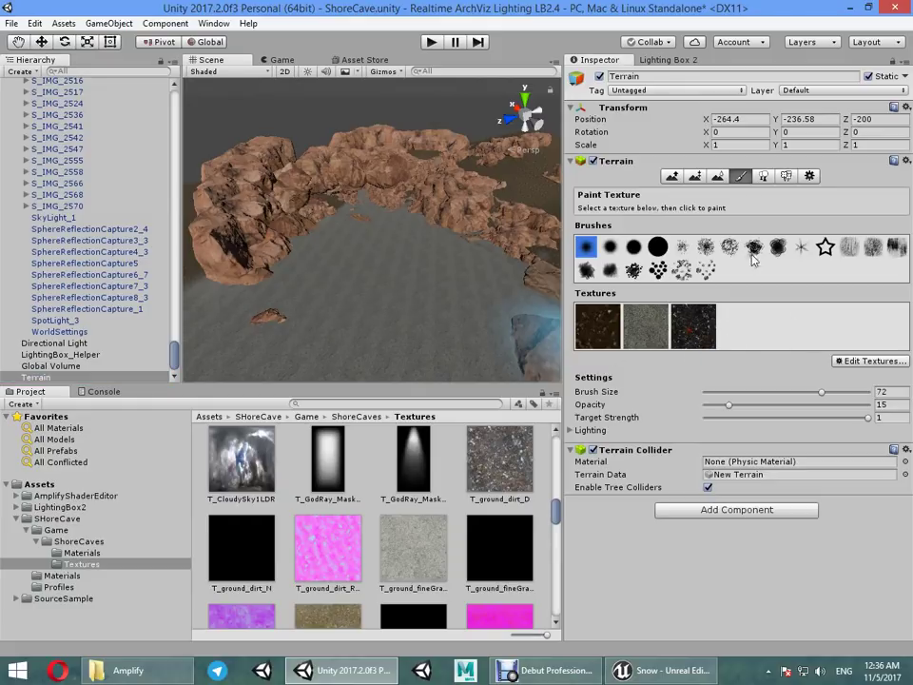
Step: Set the paint brush to Size 98 and Opacity 3
{"action": "left_click_drag", "start_coordinate": [815, 395], "coordinate": [865, 393]}
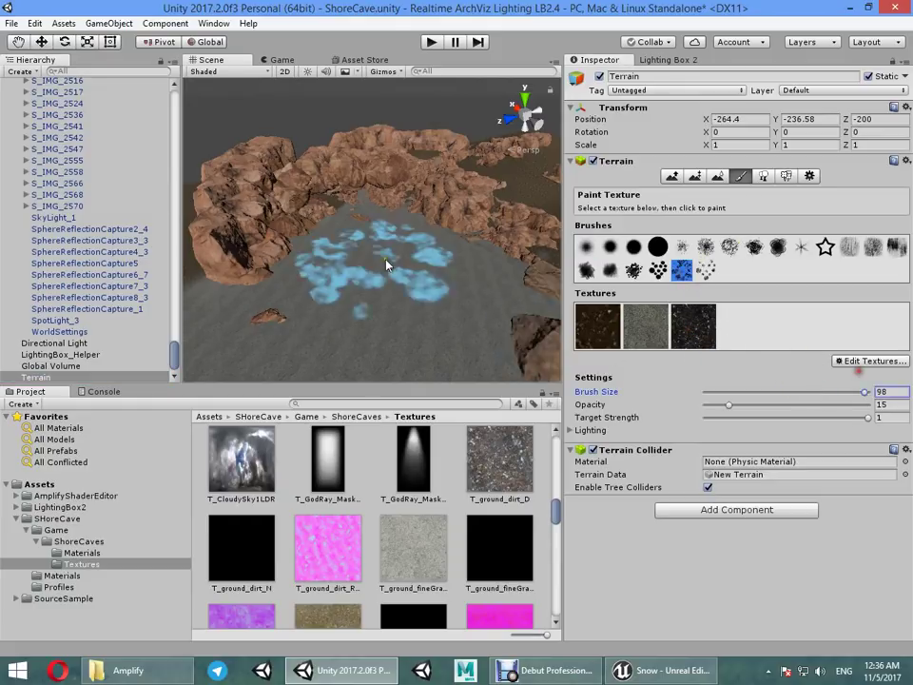
{"action": "mouse_move", "coordinate": [387, 261]}
{"action": "left_mouse_down", "text": "alt"}
{"action": "mouse_move", "coordinate": [411, 221]}
{"action": "mouse_move", "coordinate": [457, 286]}
{"action": "left_mouse_up", "text": "alt"}
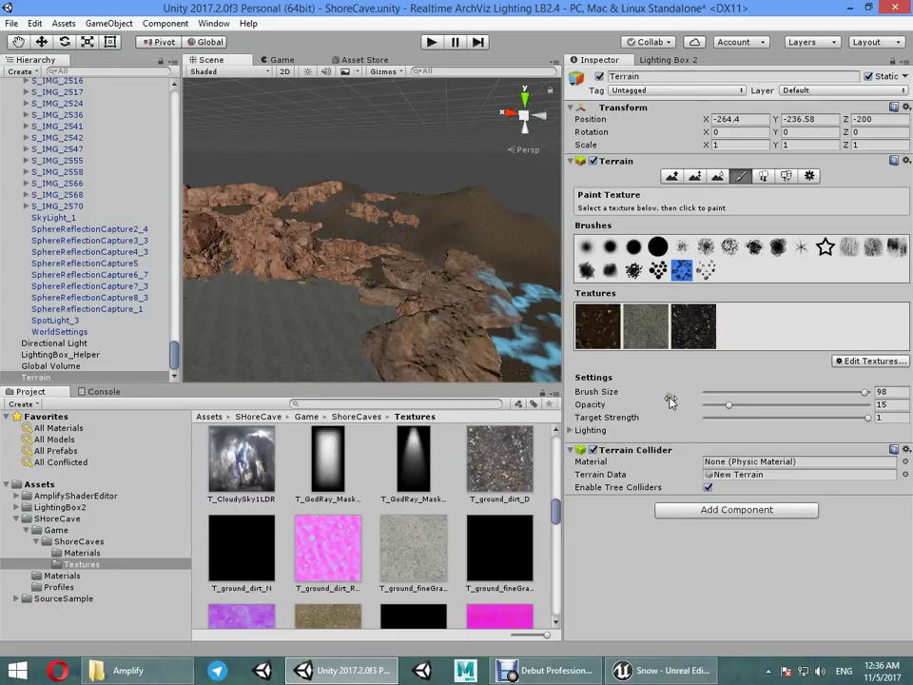
{"action": "left_click_drag", "start_coordinate": [731, 404], "coordinate": [712, 406]}
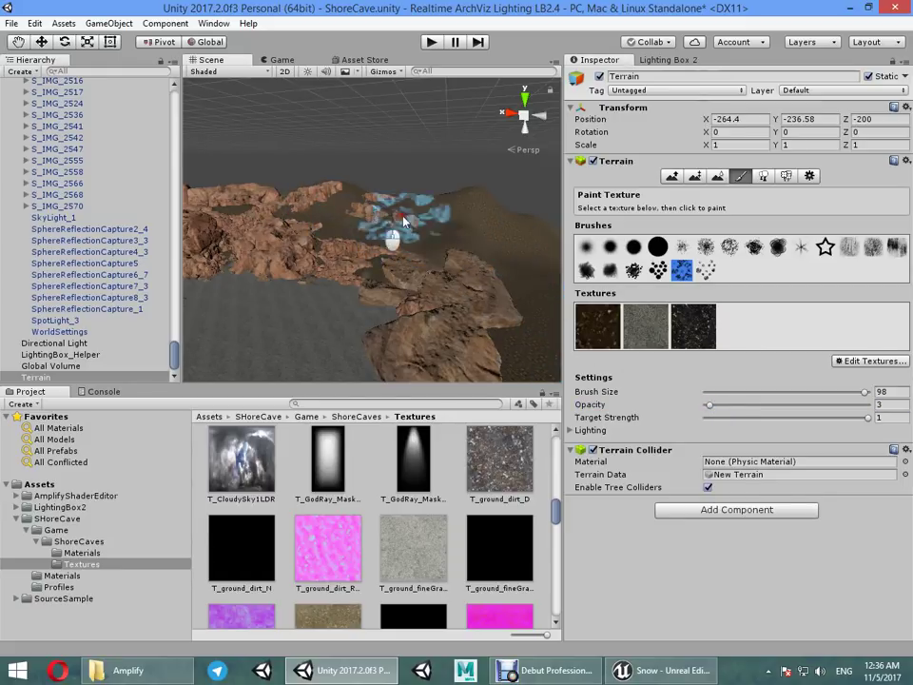
{"action": "mouse_move", "coordinate": [524, 309]}
{"action": "left_mouse_down", "text": "alt"}
{"action": "mouse_move", "coordinate": [373, 209]}
{"action": "mouse_move", "coordinate": [402, 209]}
{"action": "left_mouse_up", "text": "alt"}
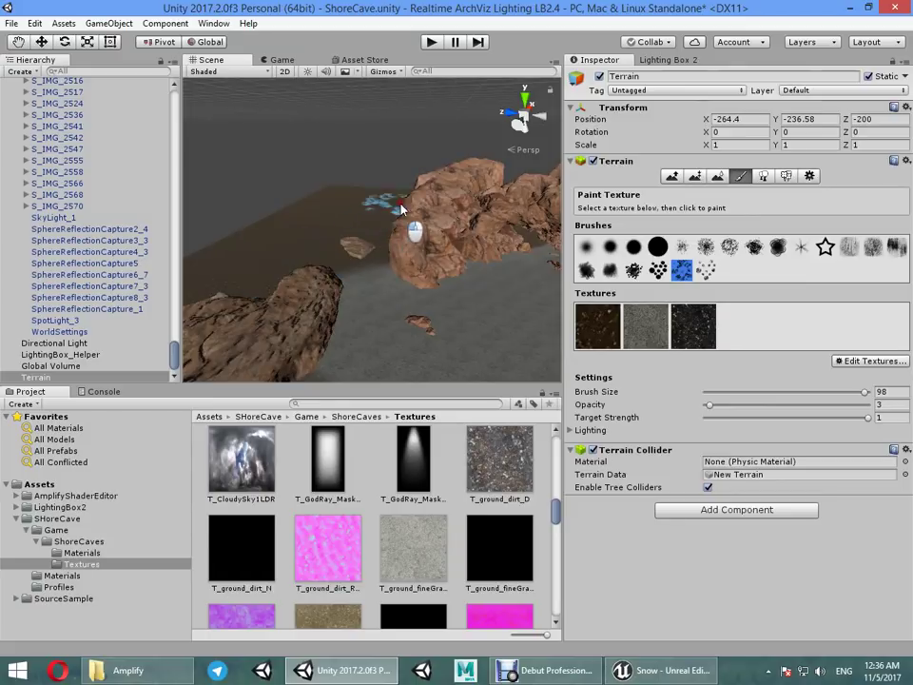
Step: Enable lighting and skybox in the Scene view and fly toward the cave arch
{"action": "left_click", "coordinate": [307, 72]}
{"action": "left_click", "coordinate": [345, 72]}
{"action": "left_click_drag", "start_coordinate": [400, 190], "coordinate": [496, 226], "text": "alt"}
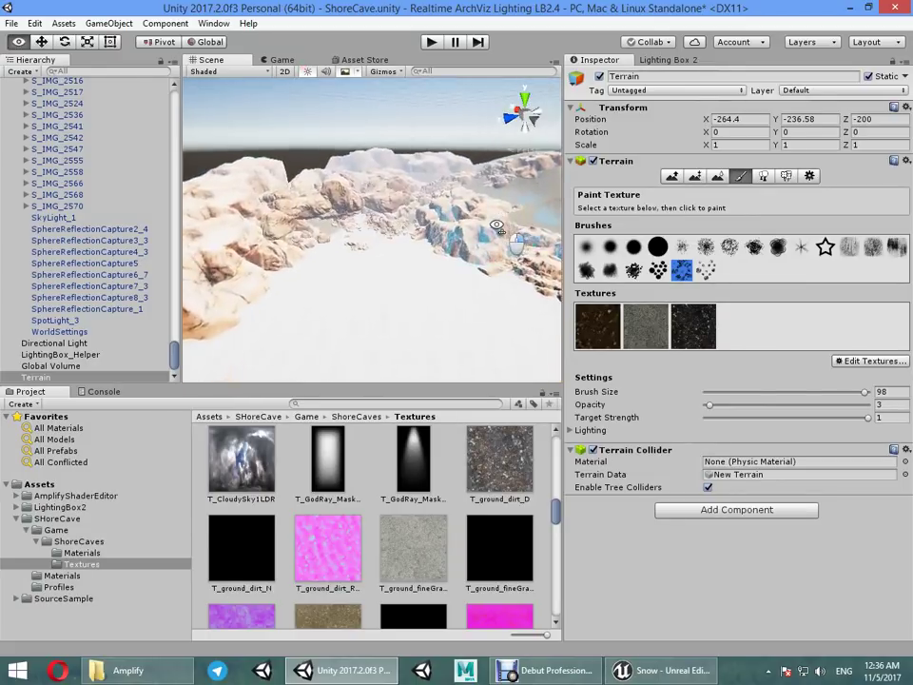
{"action": "mouse_move", "coordinate": [496, 227]}
{"action": "right_mouse_down"}
{"action": "mouse_move", "coordinate": [422, 149]}
{"action": "mouse_move", "coordinate": [37, 150]}
{"action": "mouse_move", "coordinate": [129, 136]}
{"action": "right_mouse_up"}
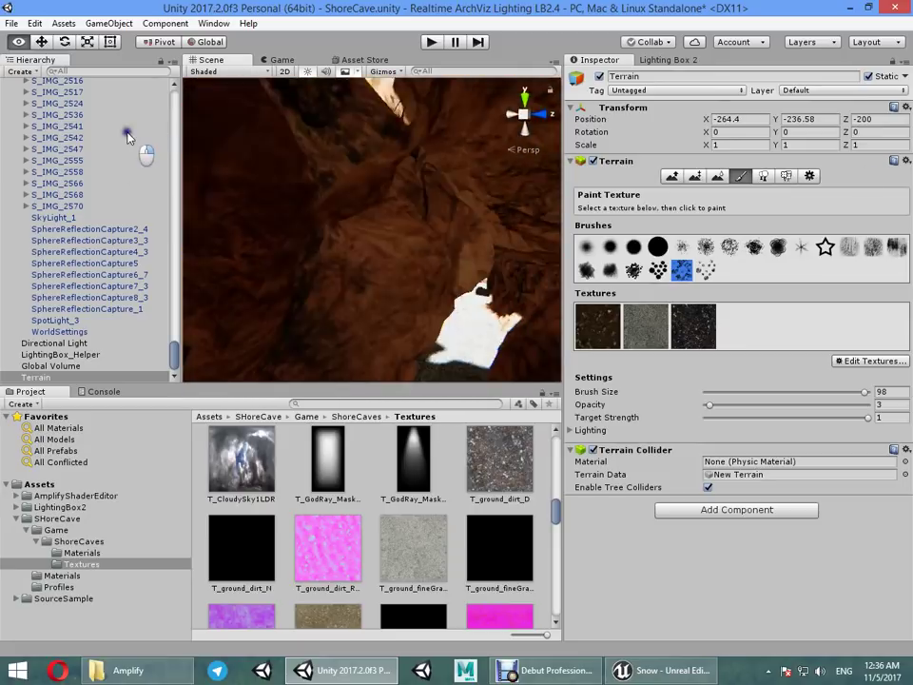
{"action": "right_click_drag", "start_coordinate": [129, 136], "coordinate": [146, 126]}
Step: Switch to the Move tool (W) and fly through the cave to the sandy opening
{"action": "key", "text": "w"}
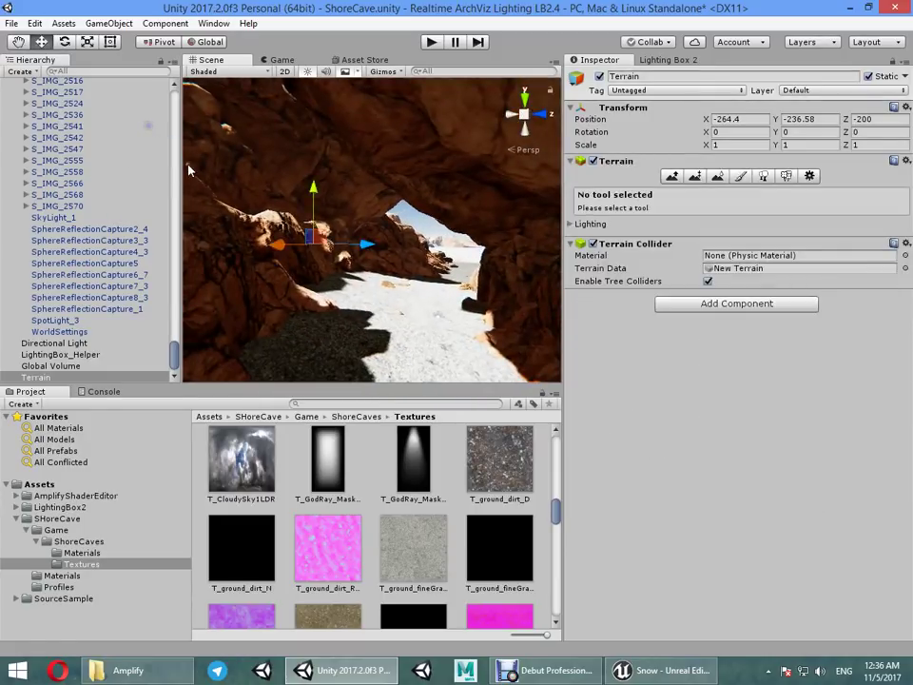
{"action": "right_click_drag", "start_coordinate": [188, 170], "coordinate": [379, 259]}
{"action": "left_click", "coordinate": [438, 154]}
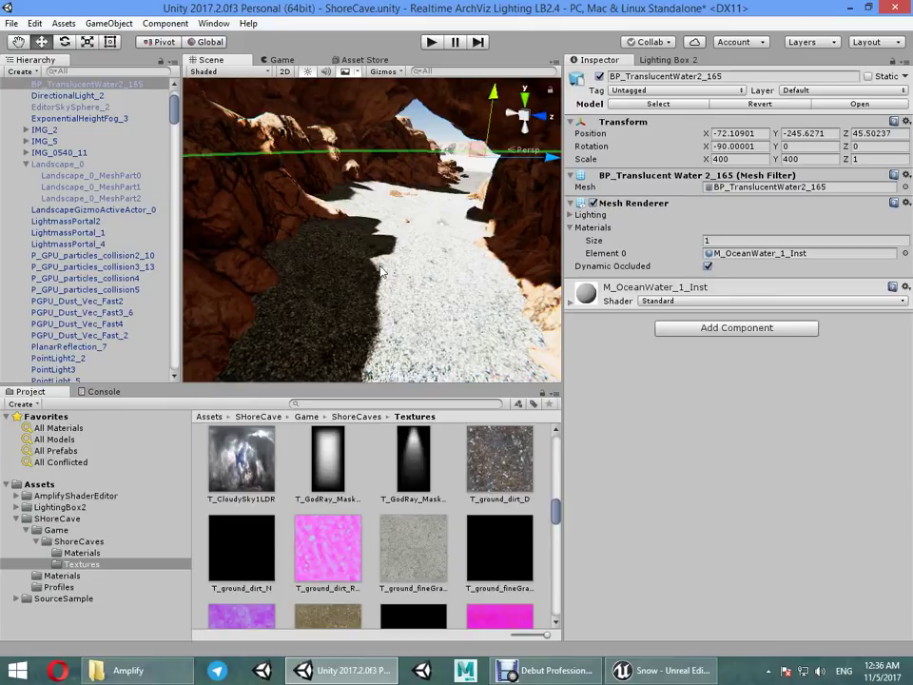
{"action": "right_click_drag", "start_coordinate": [381, 273], "coordinate": [699, 288]}
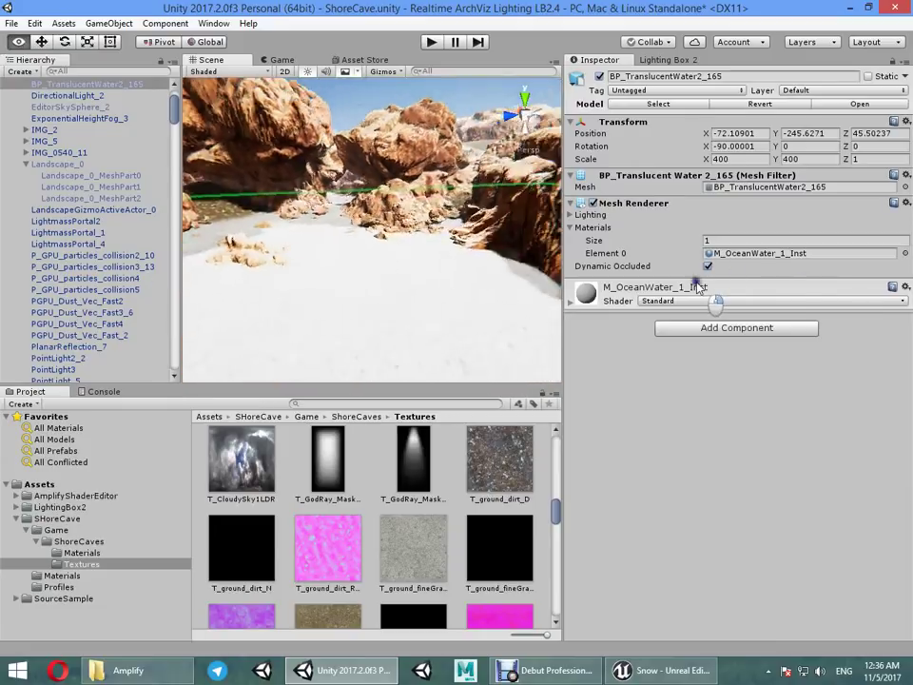
{"action": "right_click_drag", "start_coordinate": [698, 287], "coordinate": [354, 215]}
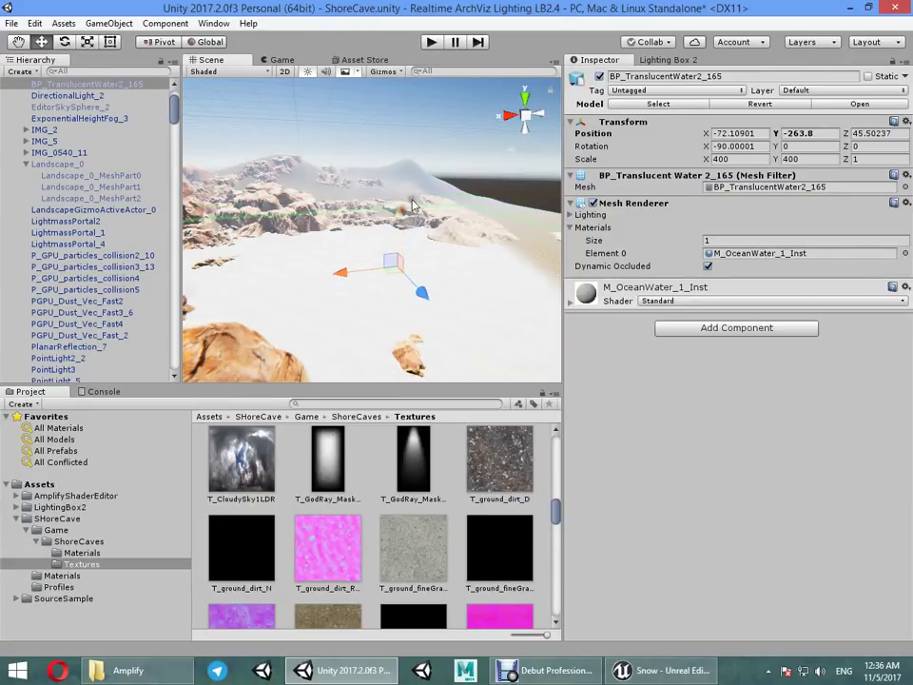
{"action": "mouse_move", "coordinate": [401, 193]}
{"action": "right_mouse_down"}
{"action": "mouse_move", "coordinate": [451, 222]}
{"action": "mouse_move", "coordinate": [457, 197]}
{"action": "right_mouse_up"}
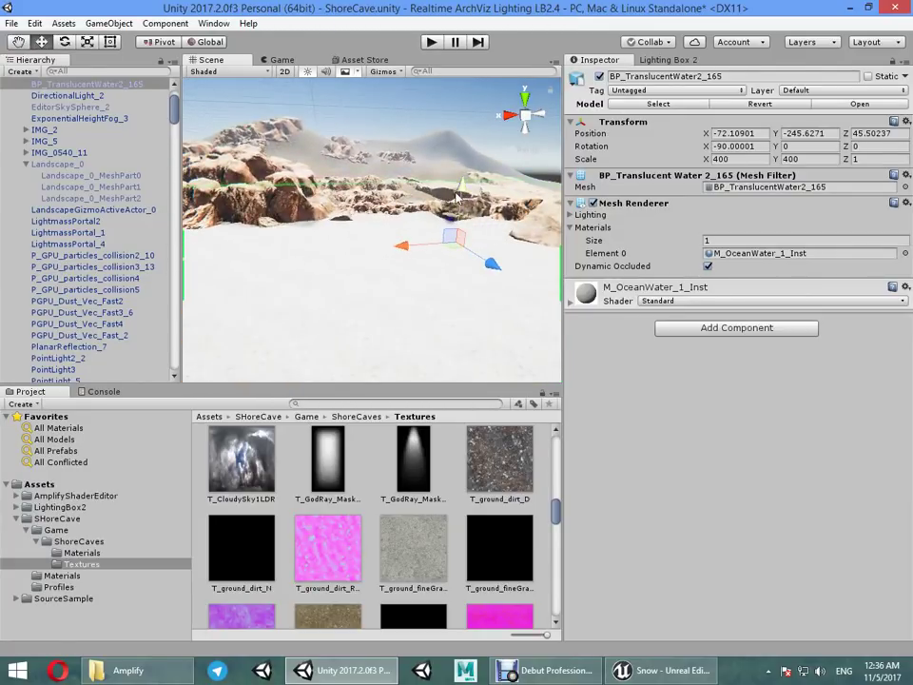
Step: Raise the terrain slightly to Y -236
{"action": "left_click", "coordinate": [442, 155]}
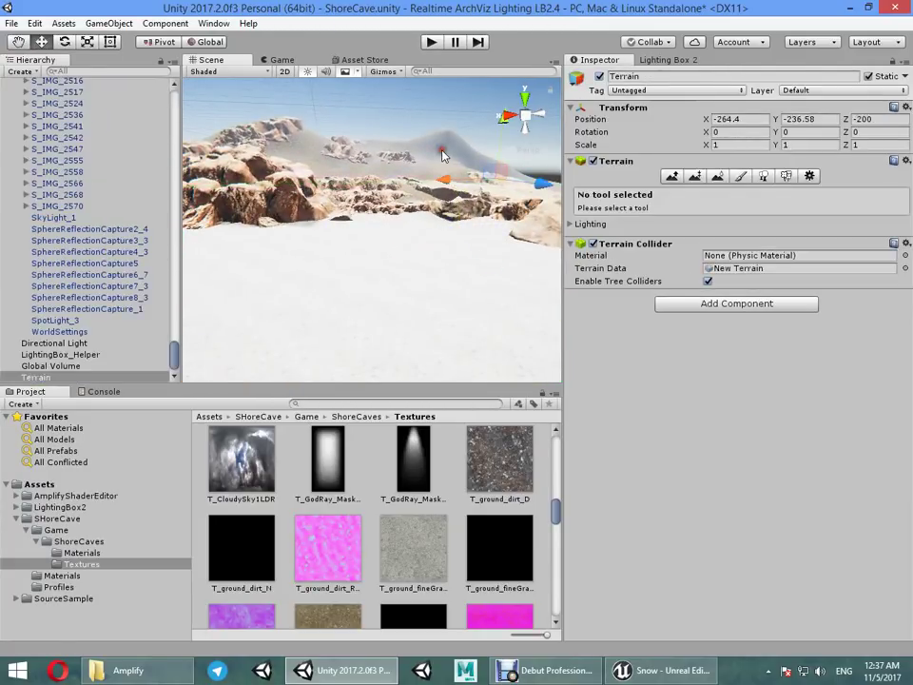
{"action": "right_click_drag", "start_coordinate": [440, 205], "coordinate": [412, 168]}
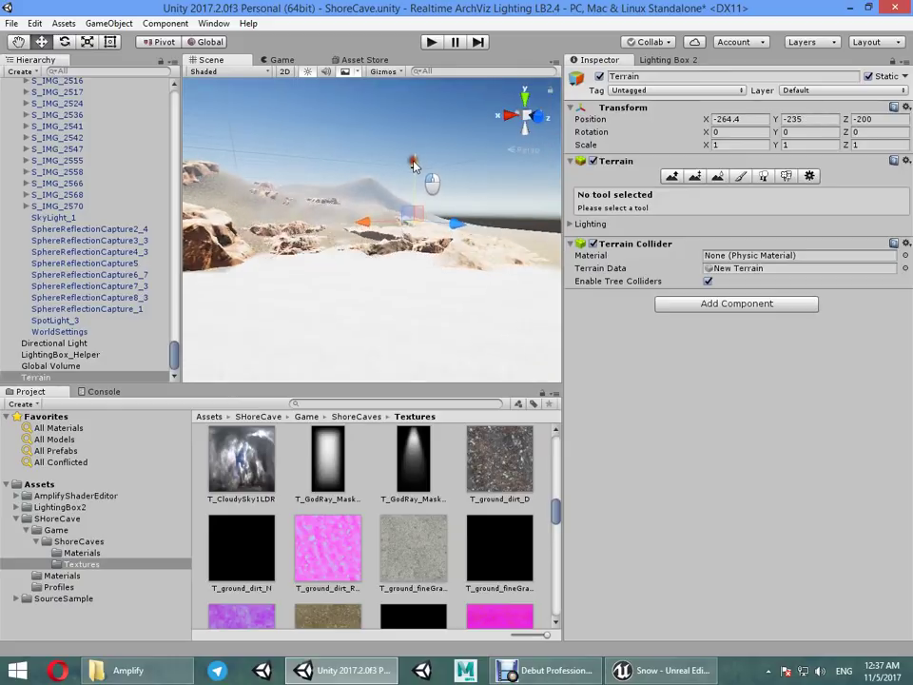
{"action": "left_click_drag", "start_coordinate": [413, 167], "coordinate": [411, 167]}
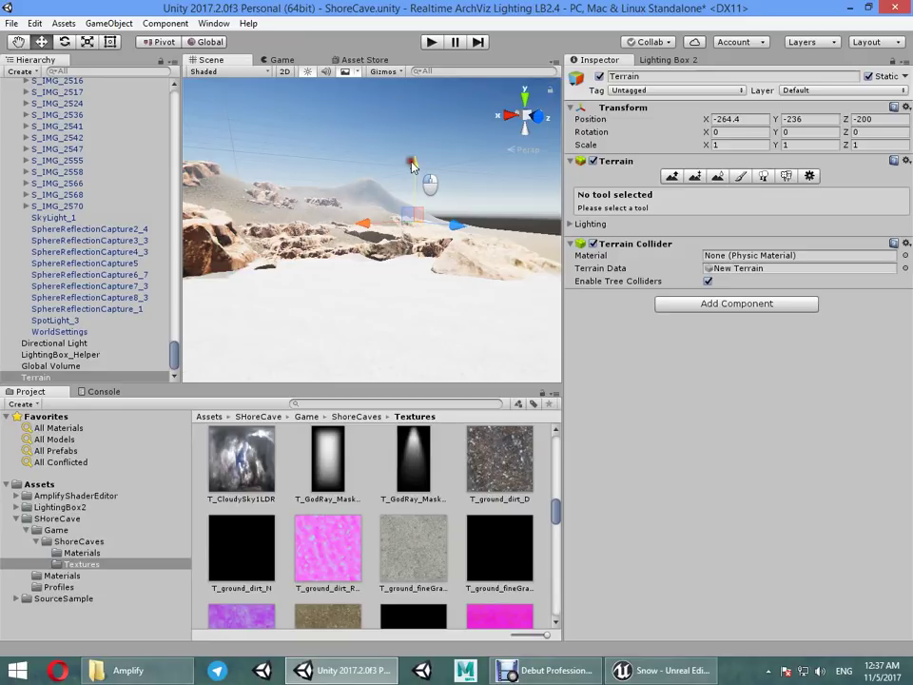
{"action": "left_click", "coordinate": [440, 213]}
{"action": "mouse_move", "coordinate": [440, 213]}
{"action": "right_mouse_down"}
{"action": "mouse_move", "coordinate": [169, 280]}
{"action": "mouse_move", "coordinate": [820, 291]}
{"action": "right_mouse_up"}
Step: Select the water plane BP_TranslucentWater2_165 in the Hierarchy
{"action": "left_click", "coordinate": [372, 304]}
{"action": "left_click", "coordinate": [354, 299]}
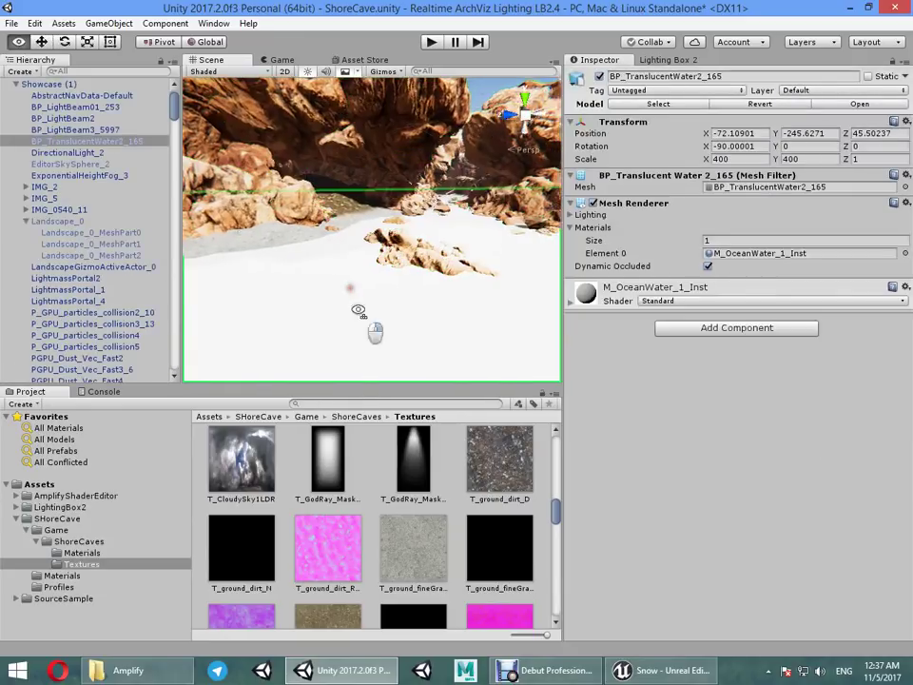
{"action": "mouse_move", "coordinate": [354, 299]}
{"action": "left_mouse_down", "text": "alt"}
{"action": "mouse_move", "coordinate": [380, 290]}
{"action": "mouse_move", "coordinate": [486, 296]}
{"action": "left_mouse_up", "text": "alt"}
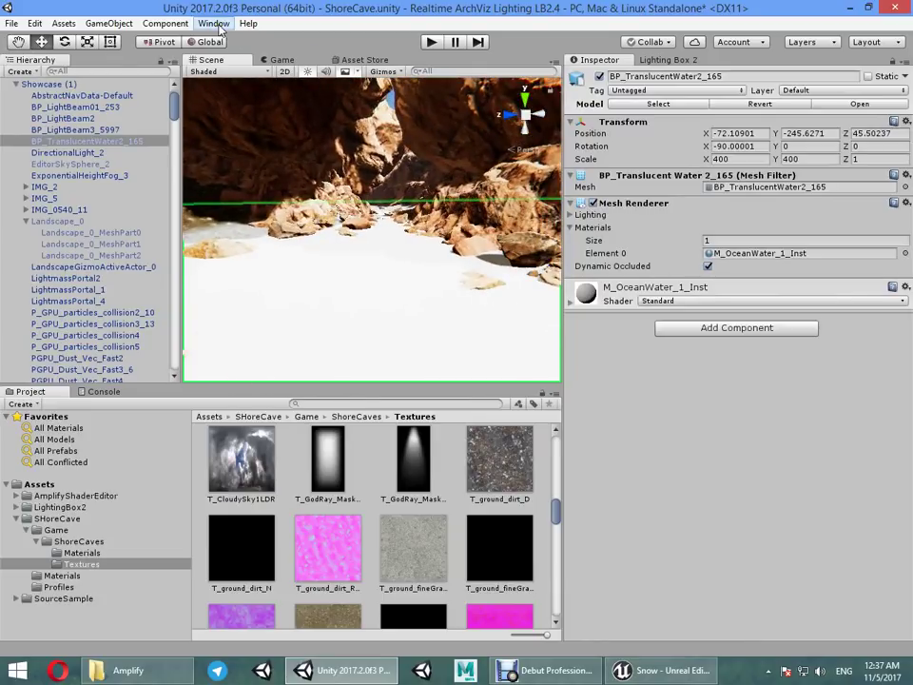
Step: Search the Project for 'water' and open AmplifyShaderEditor/Examples/Official/Water
{"action": "left_click", "coordinate": [628, 298]}
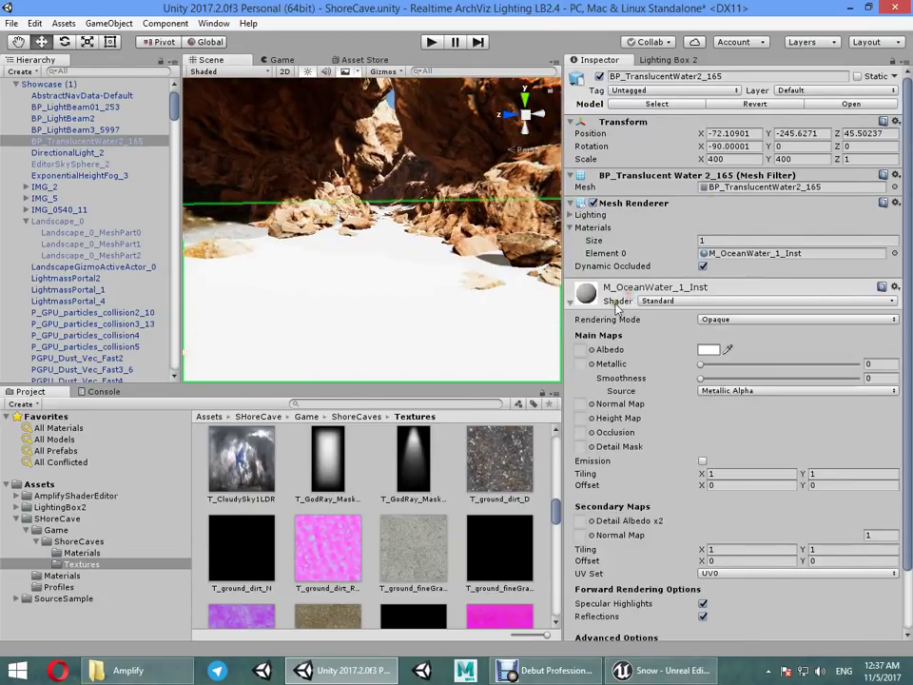
{"action": "scroll", "coordinate": [454, 486], "scroll_direction": "down", "scroll_amount": 5}
{"action": "scroll", "coordinate": [481, 539], "scroll_direction": "down", "scroll_amount": 5}
{"action": "scroll", "coordinate": [474, 540], "scroll_direction": "down", "scroll_amount": 5}
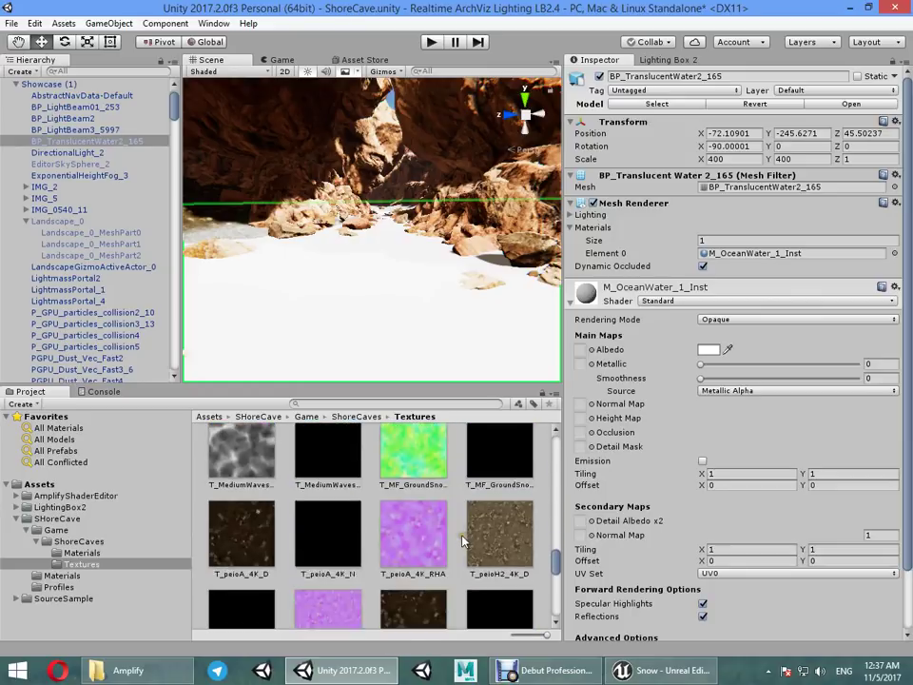
{"action": "scroll", "coordinate": [469, 539], "scroll_direction": "down", "scroll_amount": 5}
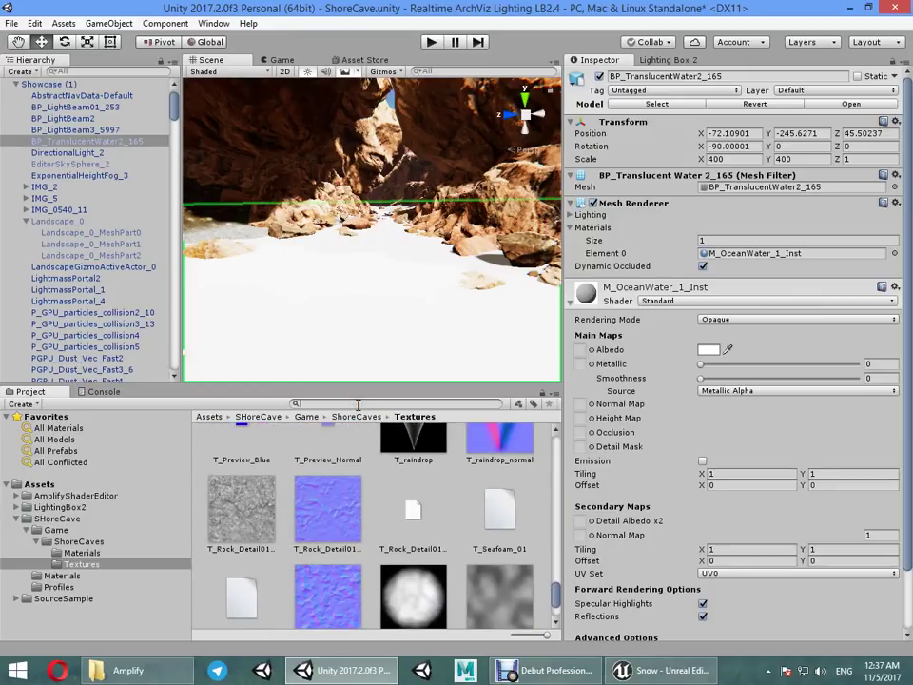
{"action": "type", "text": "water"}
{"action": "scroll", "coordinate": [400, 552], "scroll_direction": "up", "scroll_amount": 2}
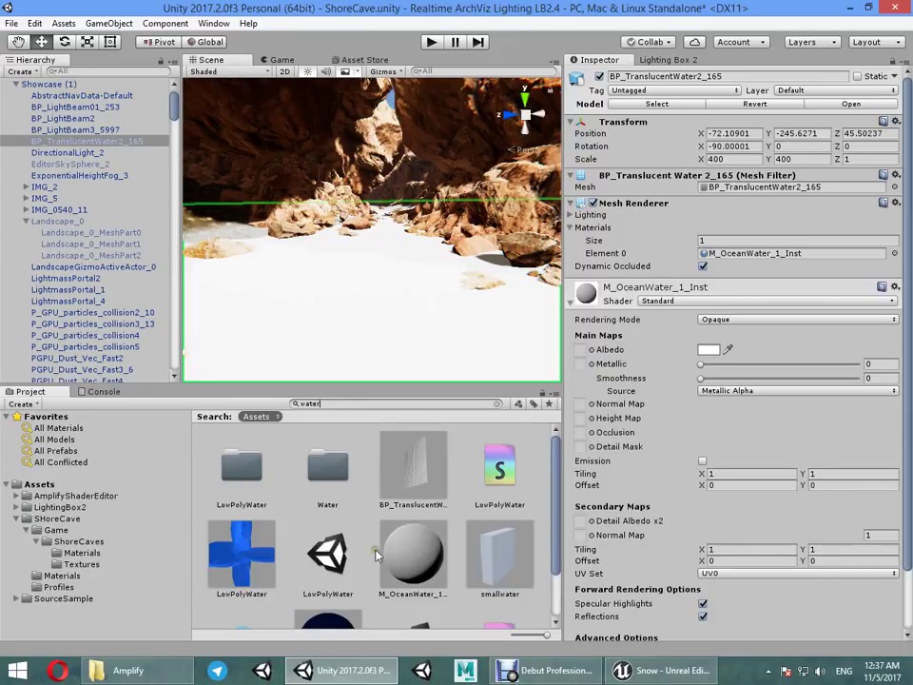
{"action": "scroll", "coordinate": [280, 574], "scroll_direction": "down", "scroll_amount": 2}
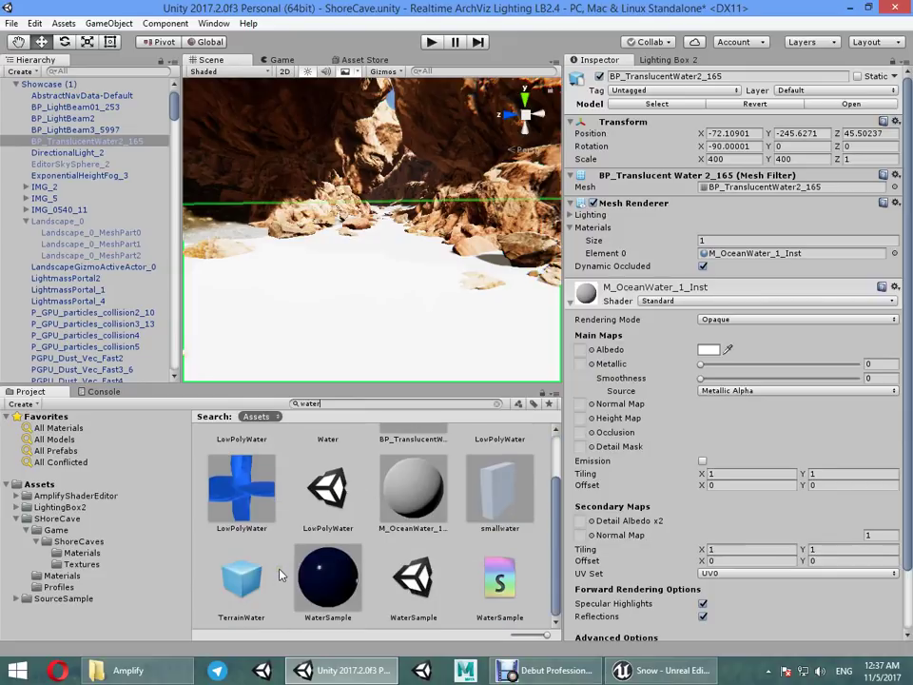
{"action": "scroll", "coordinate": [382, 516], "scroll_direction": "up", "scroll_amount": 2}
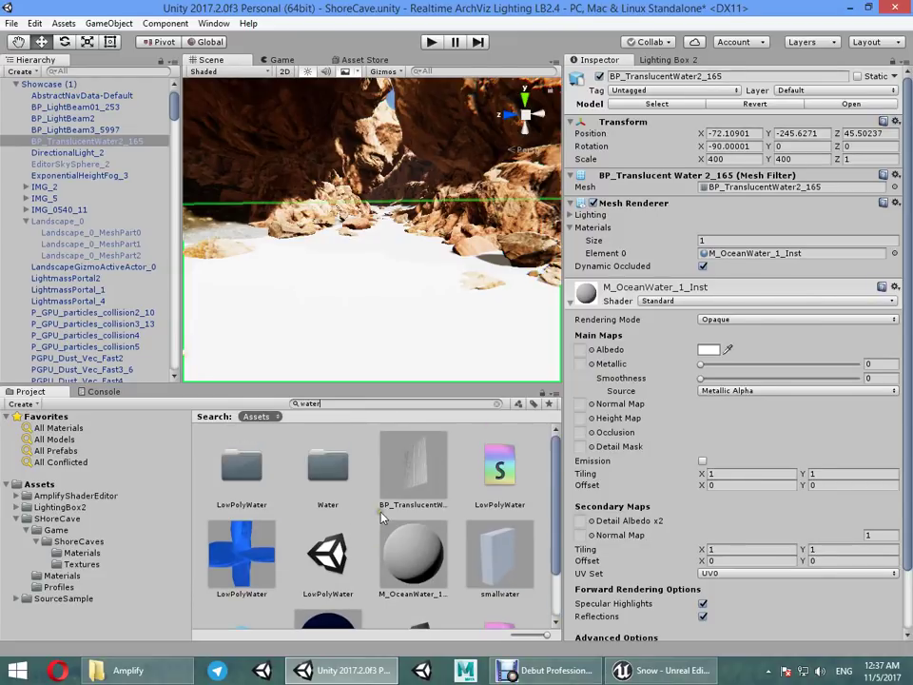
{"action": "double_click", "coordinate": [327, 467]}
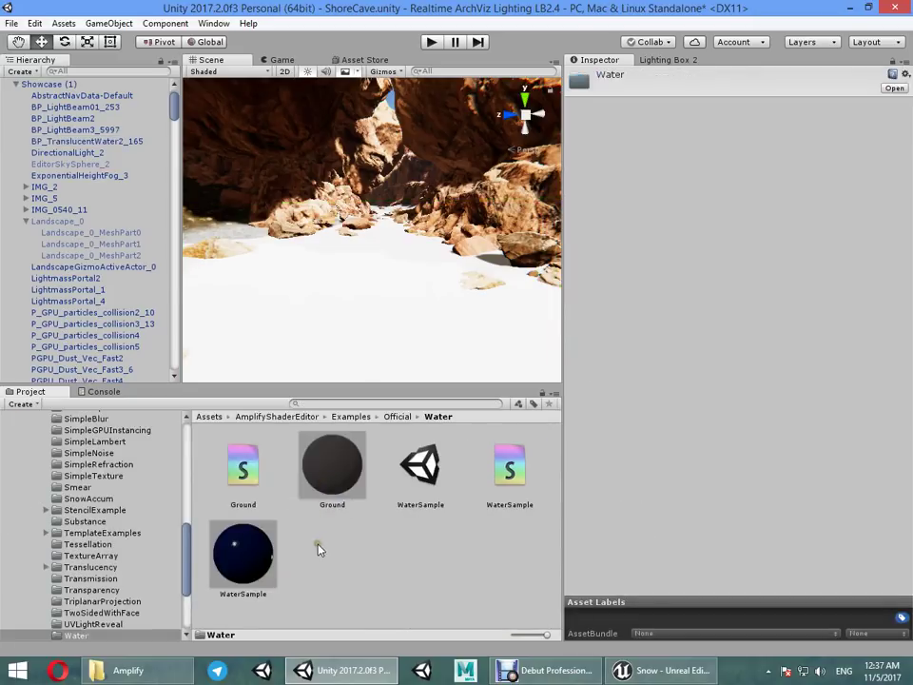
Step: Apply the WaterSample material to the water plane and bring up its Deep Color picker
{"action": "left_click_drag", "start_coordinate": [256, 559], "coordinate": [346, 321]}
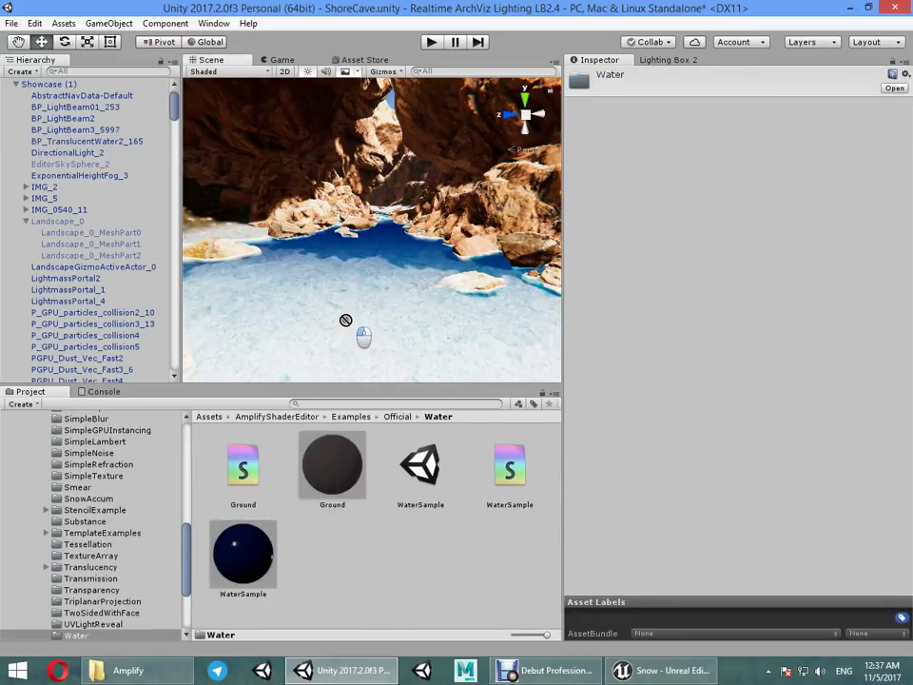
{"action": "left_click", "coordinate": [250, 548]}
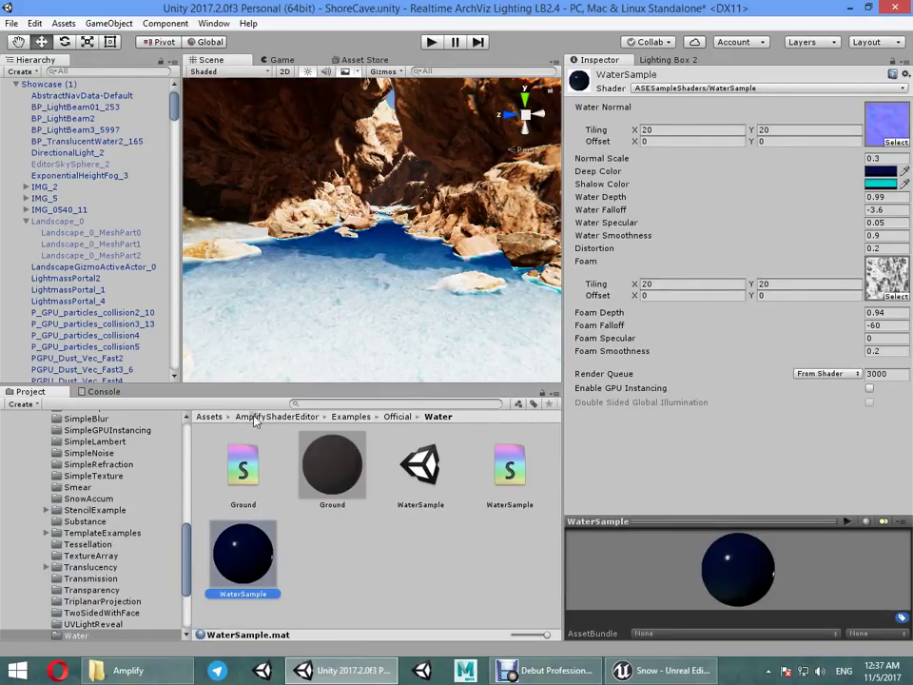
{"action": "mouse_move", "coordinate": [196, 312]}
{"action": "right_mouse_down"}
{"action": "mouse_move", "coordinate": [160, 262]}
{"action": "mouse_move", "coordinate": [785, 333]}
{"action": "mouse_move", "coordinate": [306, 253]}
{"action": "mouse_move", "coordinate": [323, 257]}
{"action": "right_mouse_up"}
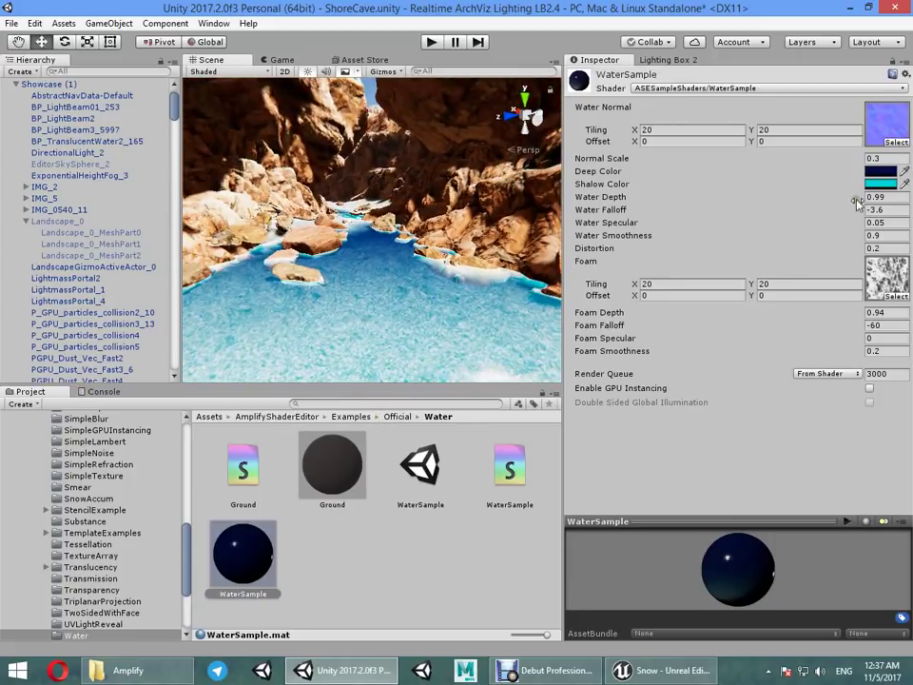
{"action": "left_click", "coordinate": [879, 171]}
Step: Set WaterSample's Deep Color to a dark grey
{"action": "left_click", "coordinate": [82, 266]}
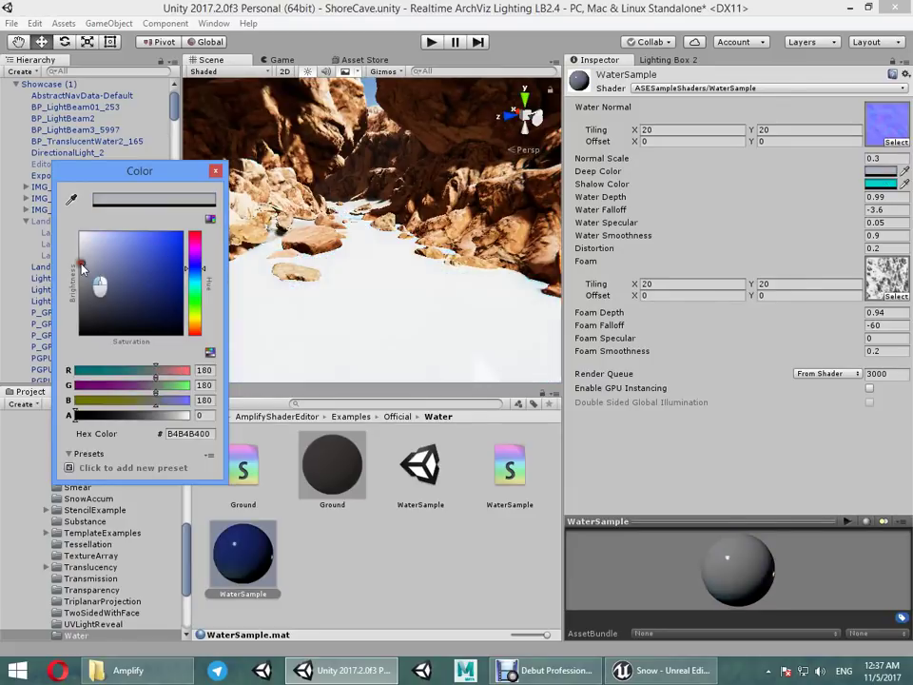
{"action": "left_click_drag", "start_coordinate": [82, 266], "coordinate": [66, 327]}
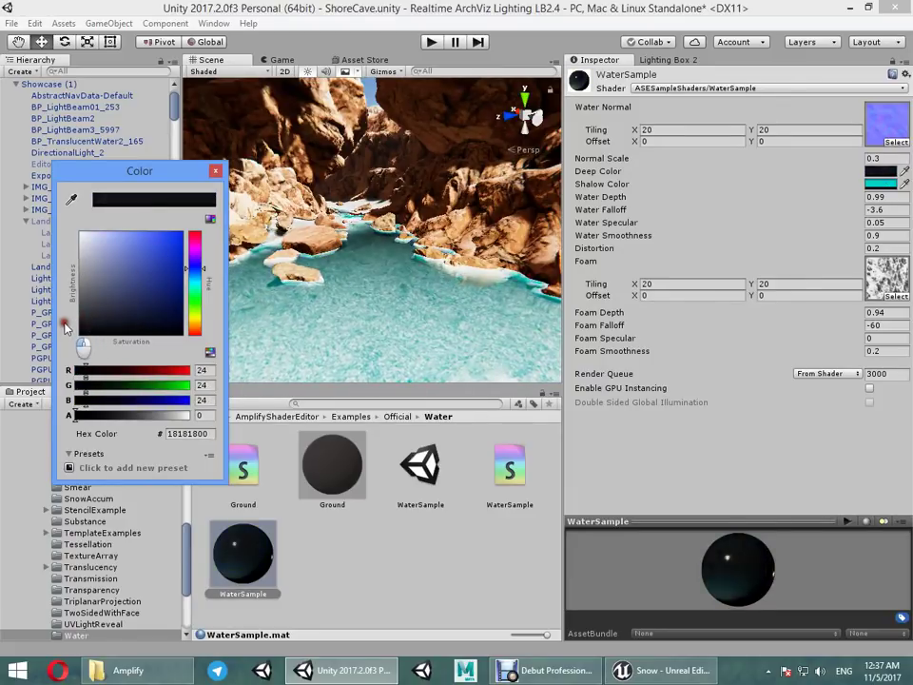
{"action": "mouse_move", "coordinate": [340, 223]}
{"action": "right_mouse_down"}
{"action": "mouse_move", "coordinate": [587, 290]}
{"action": "mouse_move", "coordinate": [603, 271]}
{"action": "right_mouse_up"}
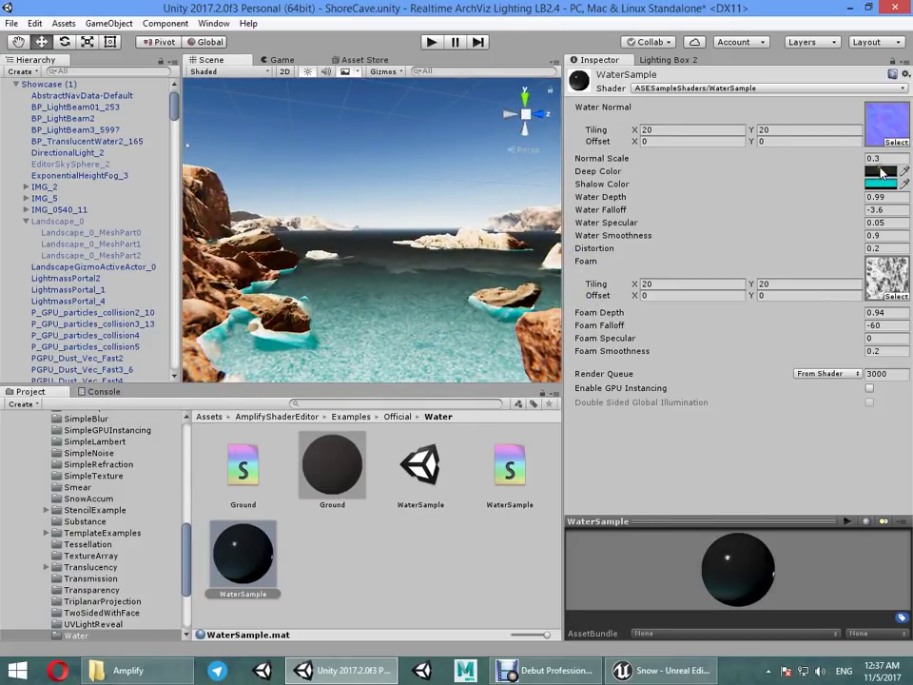
{"action": "left_click", "coordinate": [881, 172]}
{"action": "left_click_drag", "start_coordinate": [85, 255], "coordinate": [80, 322]}
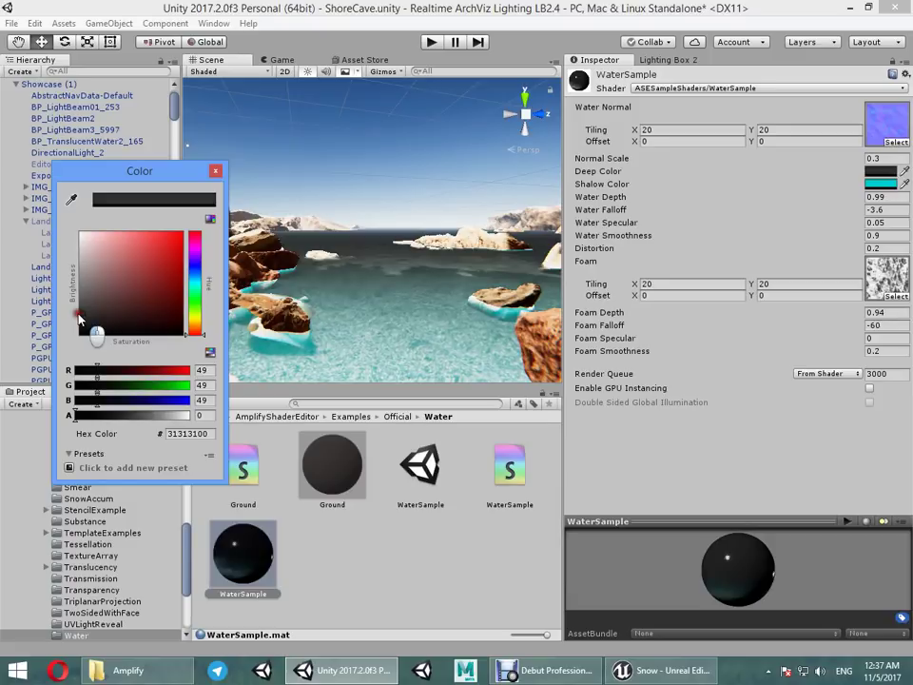
Step: Set Water Depth to -1.36 and Water Falloff to -0.71
{"action": "left_click_drag", "start_coordinate": [607, 197], "coordinate": [637, 195]}
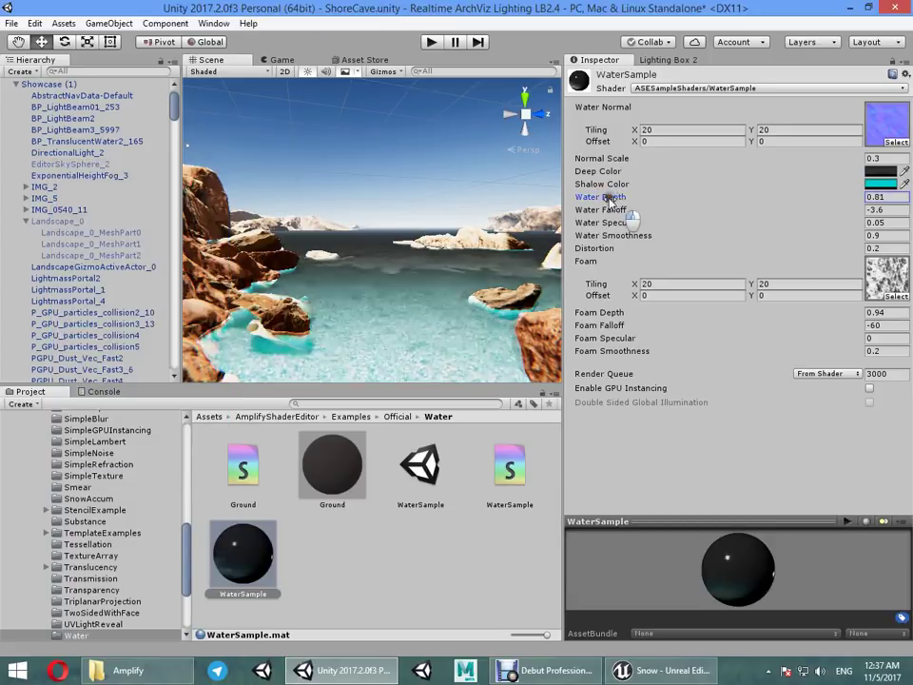
{"action": "left_click_drag", "start_coordinate": [594, 200], "coordinate": [269, 206]}
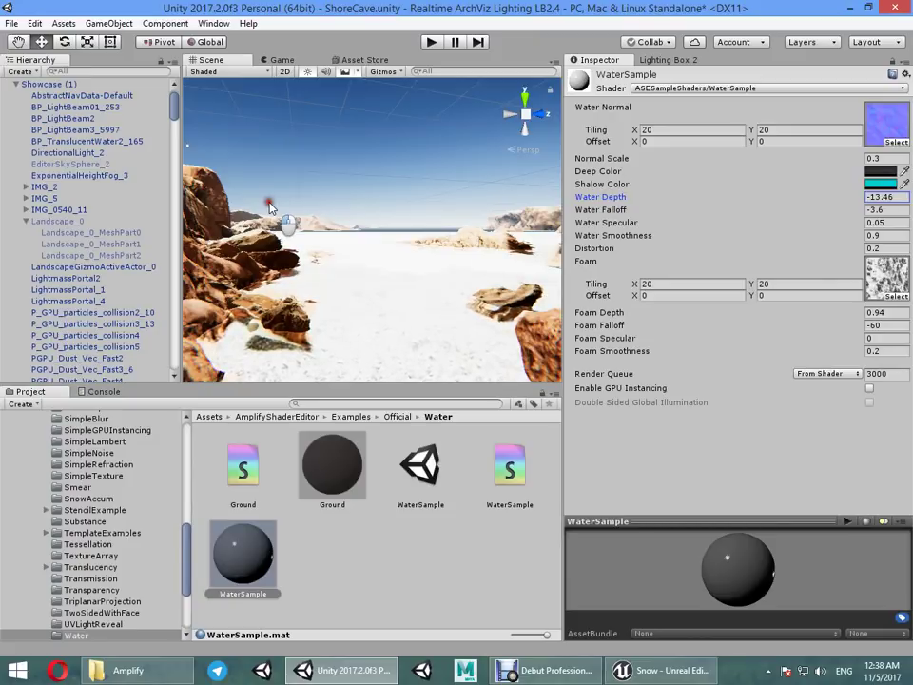
{"action": "mouse_move", "coordinate": [416, 209]}
{"action": "left_mouse_down"}
{"action": "mouse_move", "coordinate": [627, 199]}
{"action": "mouse_move", "coordinate": [546, 199]}
{"action": "left_mouse_up"}
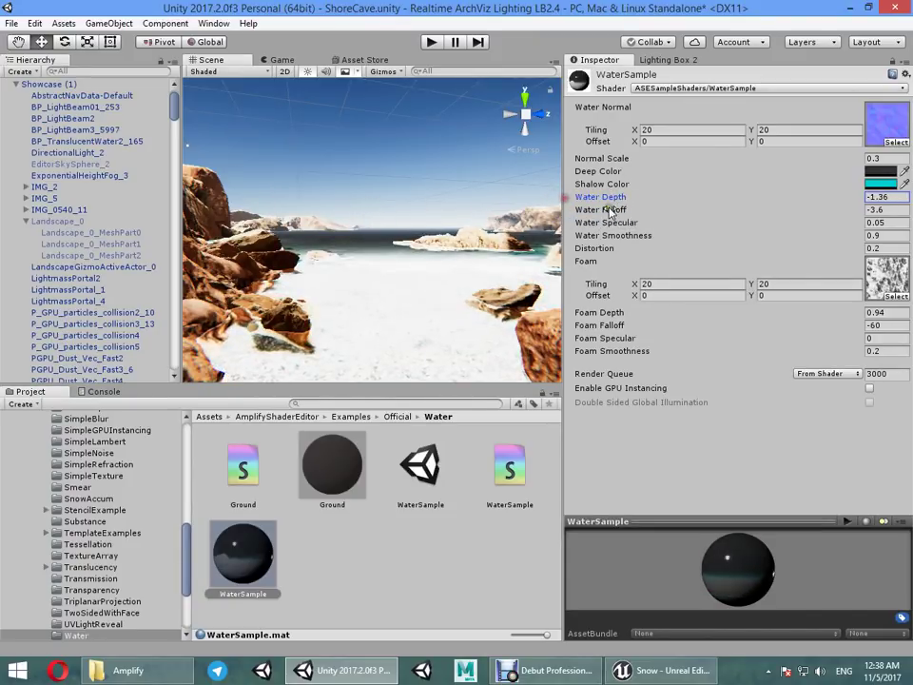
{"action": "left_click_drag", "start_coordinate": [611, 211], "coordinate": [680, 210]}
Step: Darken Deep Color further, tint Shallow Color toward teal, and raise Water Specular to 0.74
{"action": "left_click", "coordinate": [880, 174]}
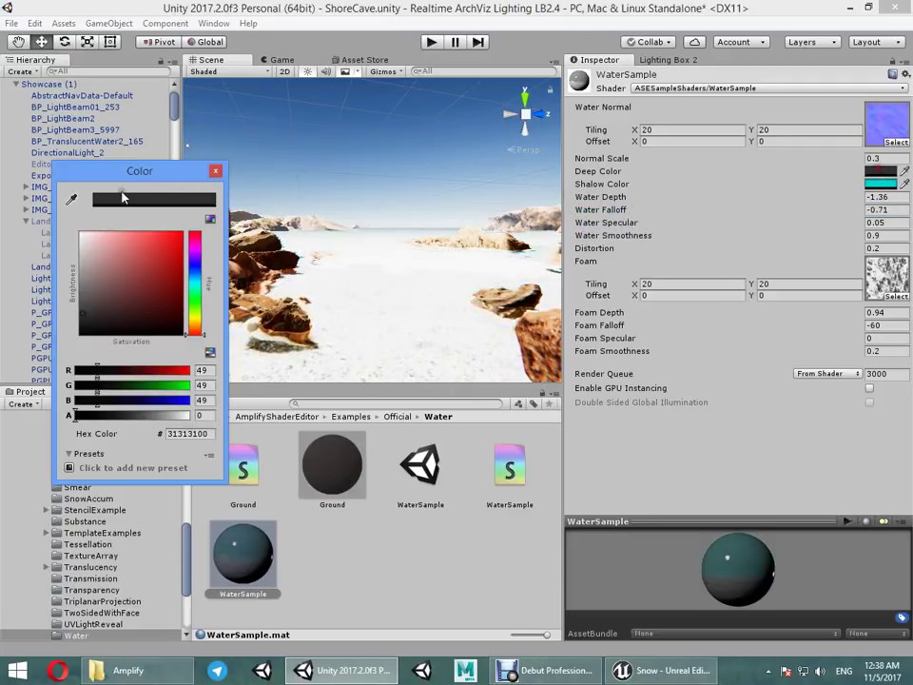
{"action": "left_click_drag", "start_coordinate": [139, 254], "coordinate": [85, 323]}
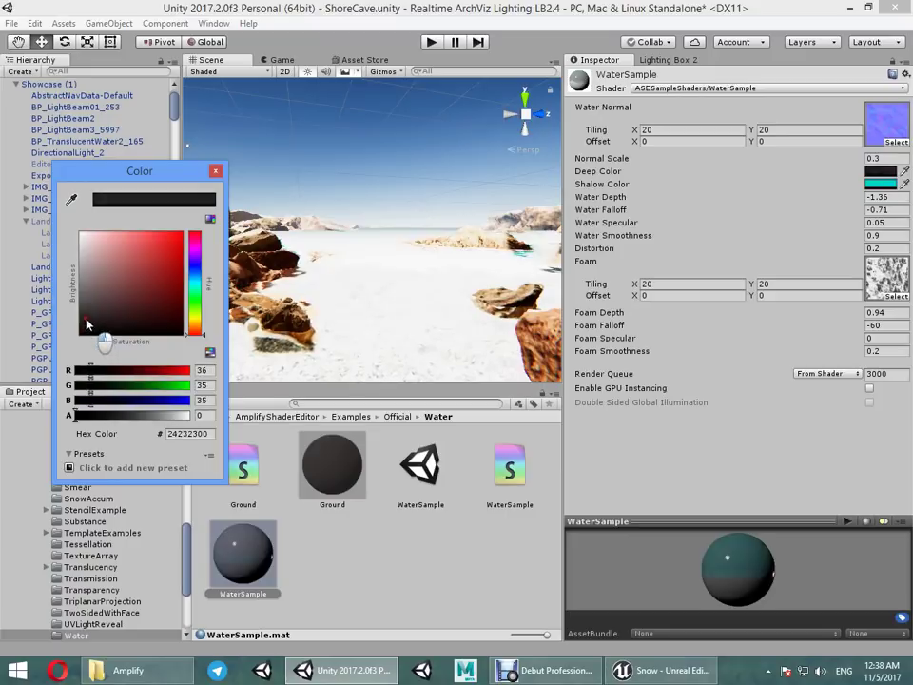
{"action": "left_click", "coordinate": [871, 183]}
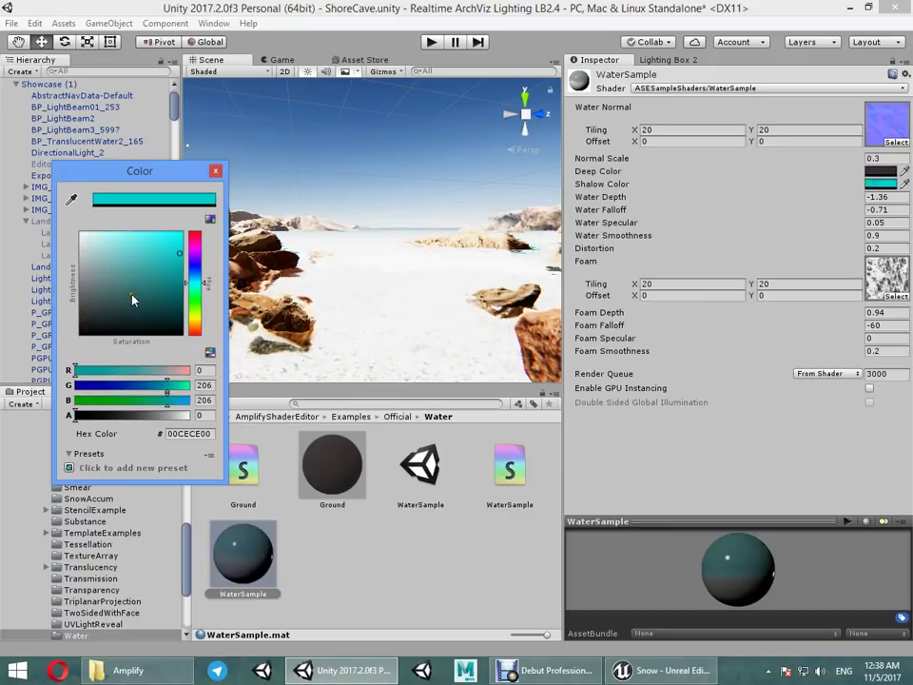
{"action": "left_click_drag", "start_coordinate": [133, 300], "coordinate": [206, 243]}
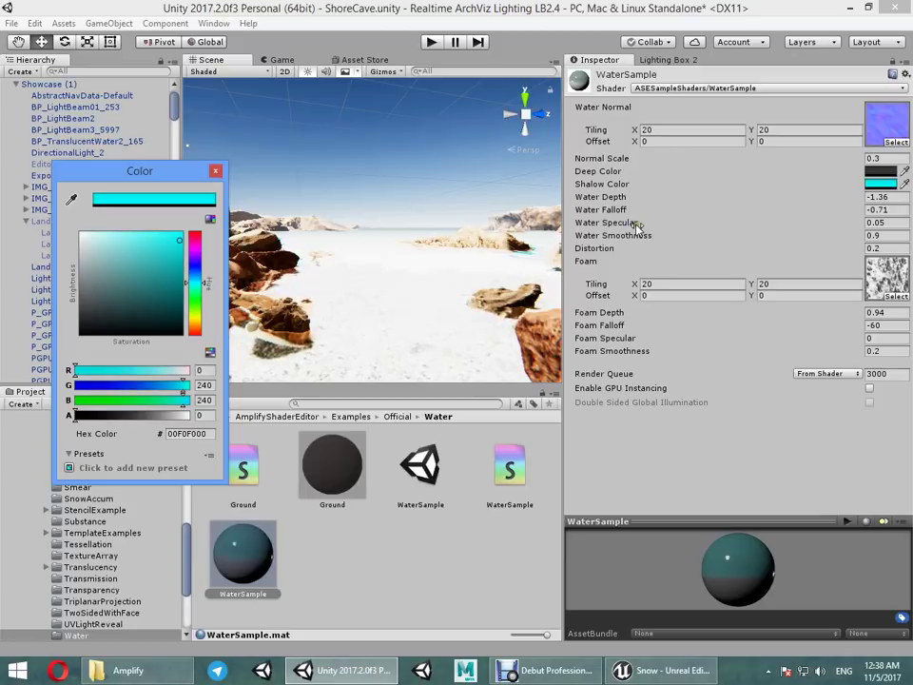
{"action": "mouse_move", "coordinate": [637, 235]}
{"action": "left_mouse_down"}
{"action": "mouse_move", "coordinate": [626, 240]}
{"action": "mouse_move", "coordinate": [643, 239]}
{"action": "mouse_move", "coordinate": [629, 242]}
{"action": "mouse_move", "coordinate": [628, 226]}
{"action": "left_mouse_up"}
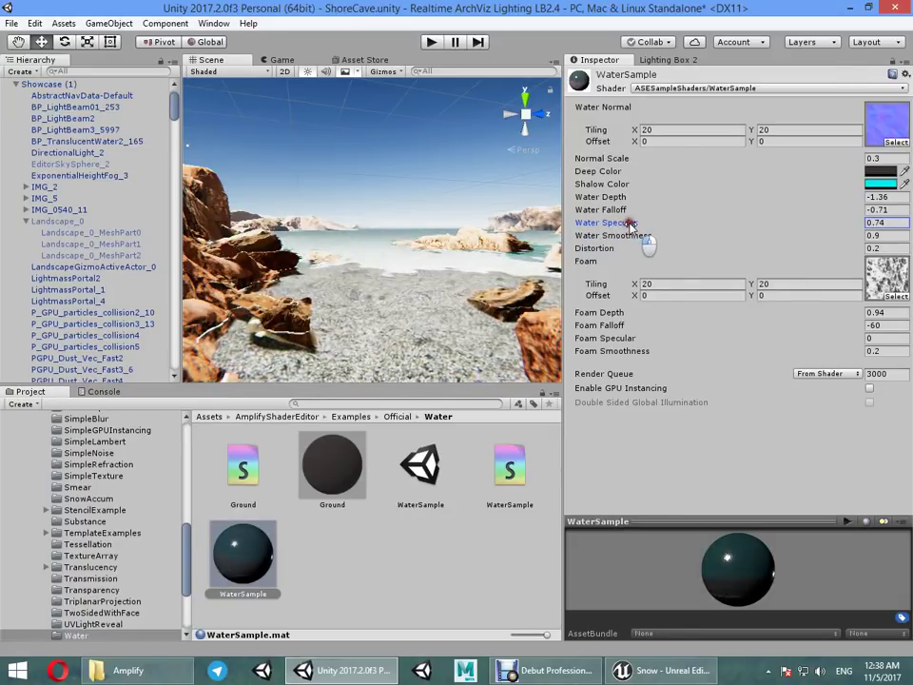
{"action": "right_click_drag", "start_coordinate": [332, 252], "coordinate": [355, 299]}
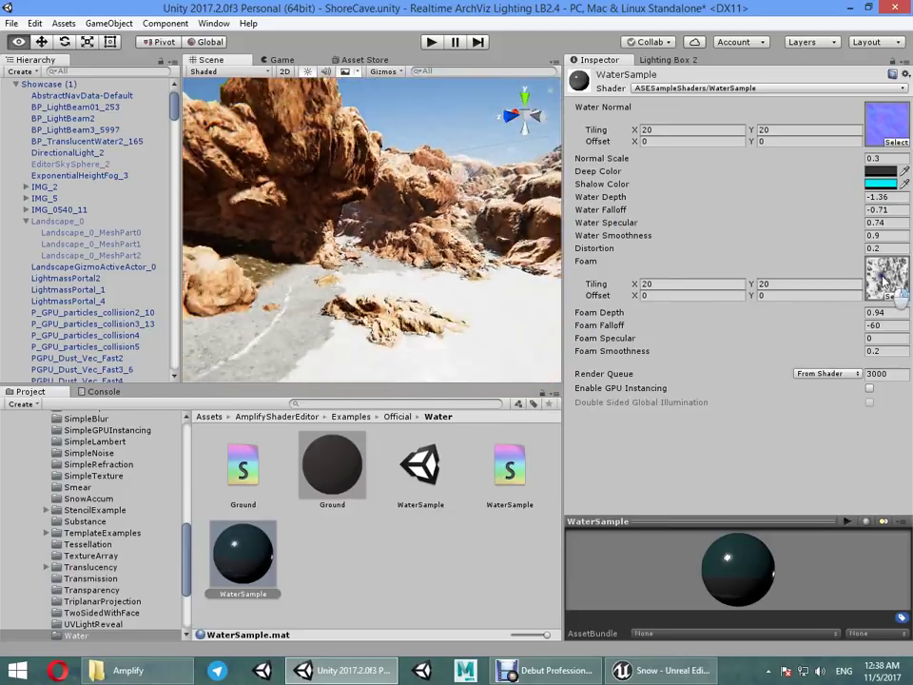
{"action": "mouse_move", "coordinate": [354, 298]}
{"action": "right_mouse_down"}
{"action": "mouse_move", "coordinate": [882, 279]}
{"action": "mouse_move", "coordinate": [703, 289]}
{"action": "right_mouse_up"}
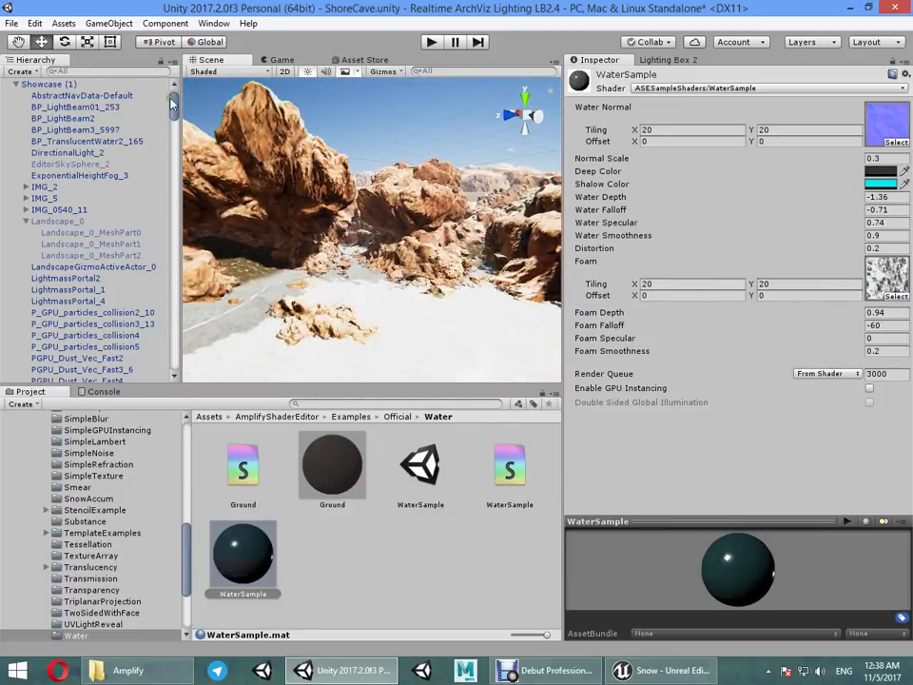
Step: Rotate the Directional Light to about 16.938, -321.469, -128.343 so sunlight sweeps across the cave
{"action": "scroll", "coordinate": [76, 101], "scroll_direction": "up", "scroll_amount": 2}
{"action": "left_click", "coordinate": [13, 107]}
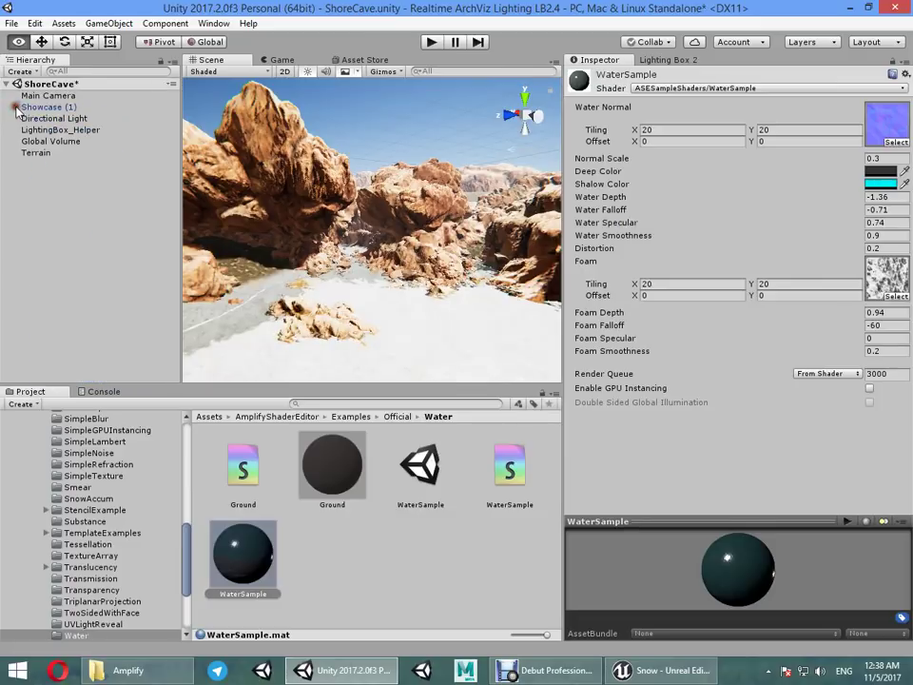
{"action": "left_click", "coordinate": [76, 119]}
{"action": "key", "text": "ctrl+alt+f"}
{"action": "key", "text": "e"}
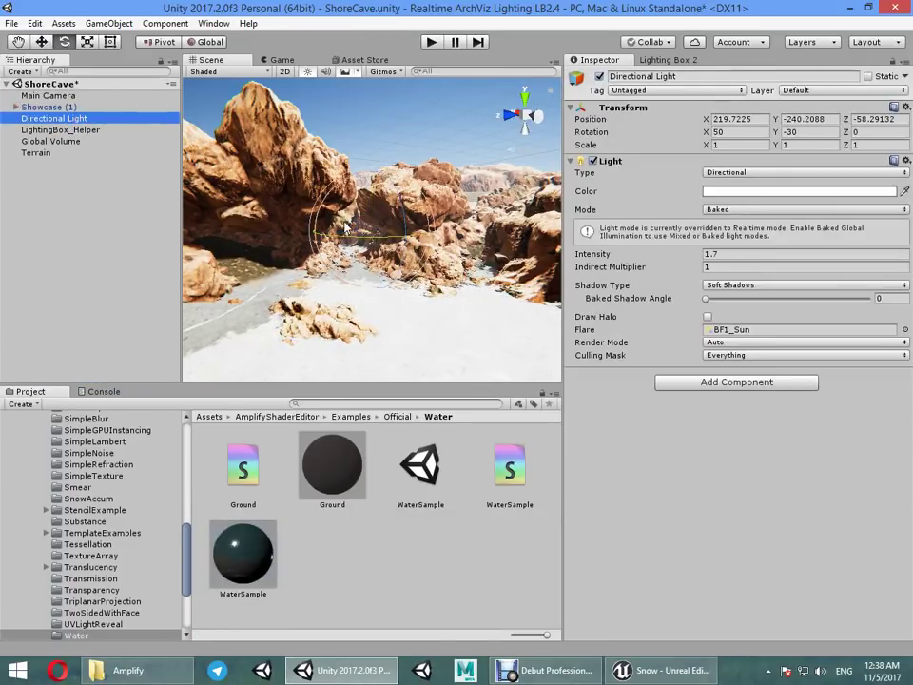
{"action": "mouse_move", "coordinate": [400, 238]}
{"action": "left_mouse_down"}
{"action": "mouse_move", "coordinate": [387, 194]}
{"action": "mouse_move", "coordinate": [502, 217]}
{"action": "mouse_move", "coordinate": [529, 181]}
{"action": "mouse_move", "coordinate": [510, 171]}
{"action": "mouse_move", "coordinate": [470, 255]}
{"action": "left_mouse_up"}
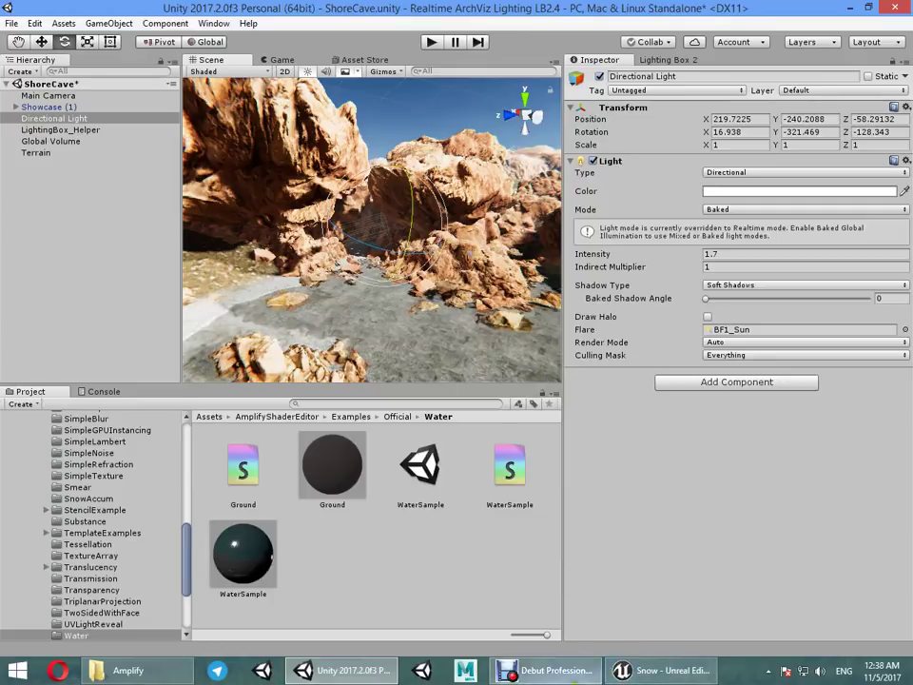